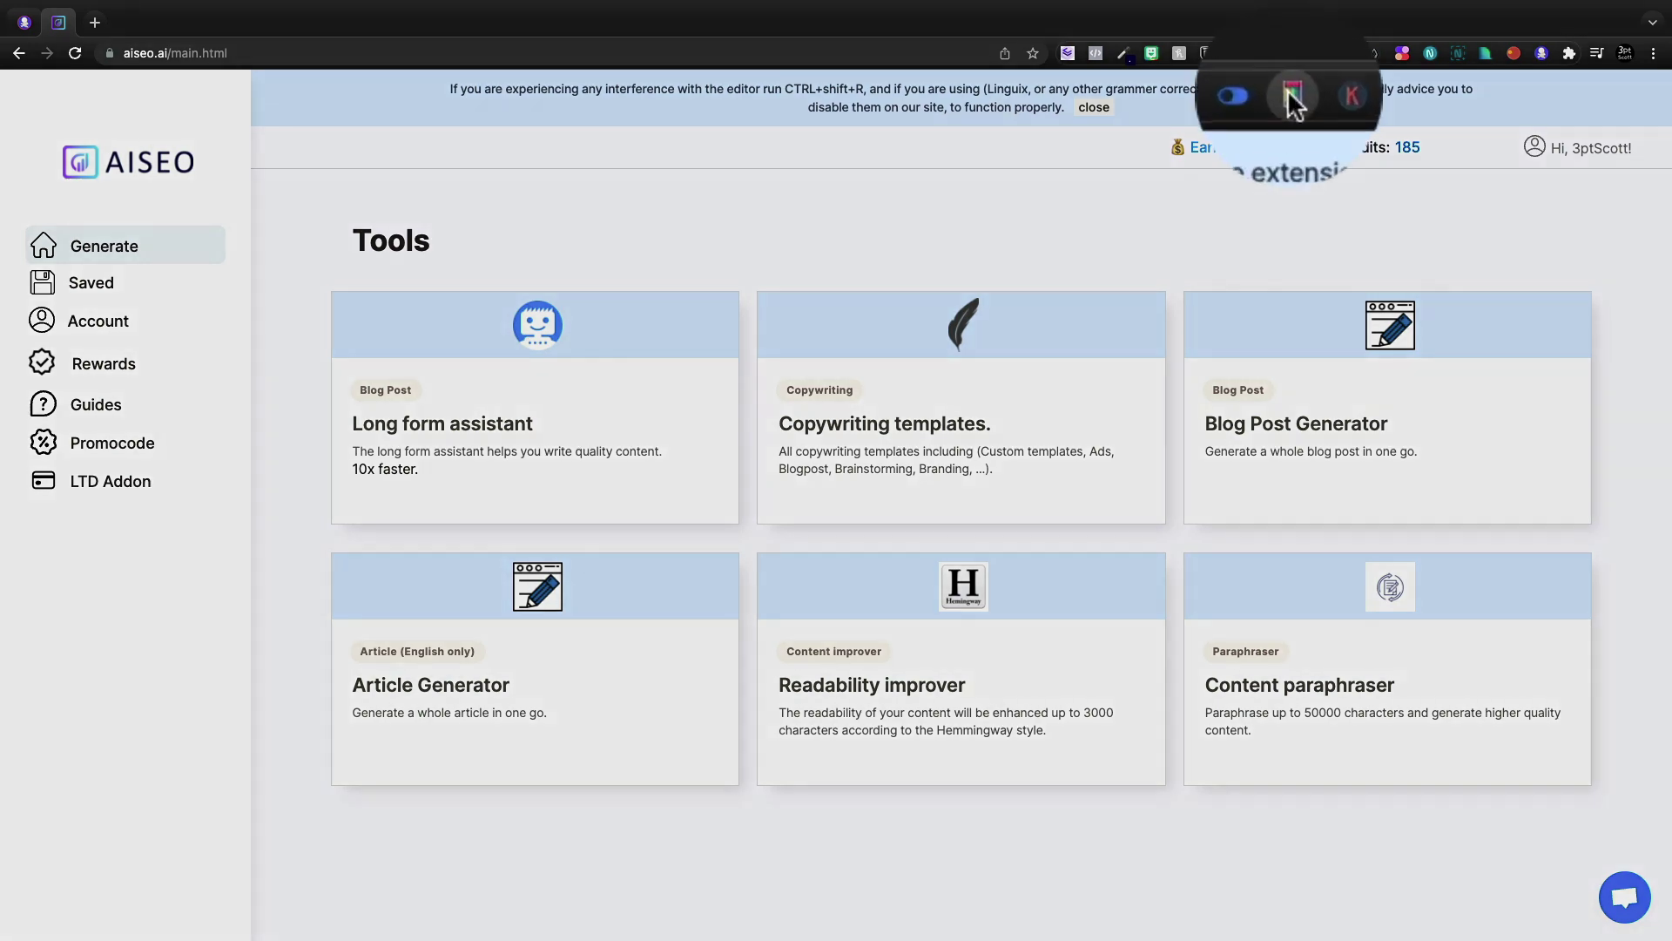
# Disable the Linguix extension on aiseo.ai and close its popup.
pyautogui.click(1291, 53)
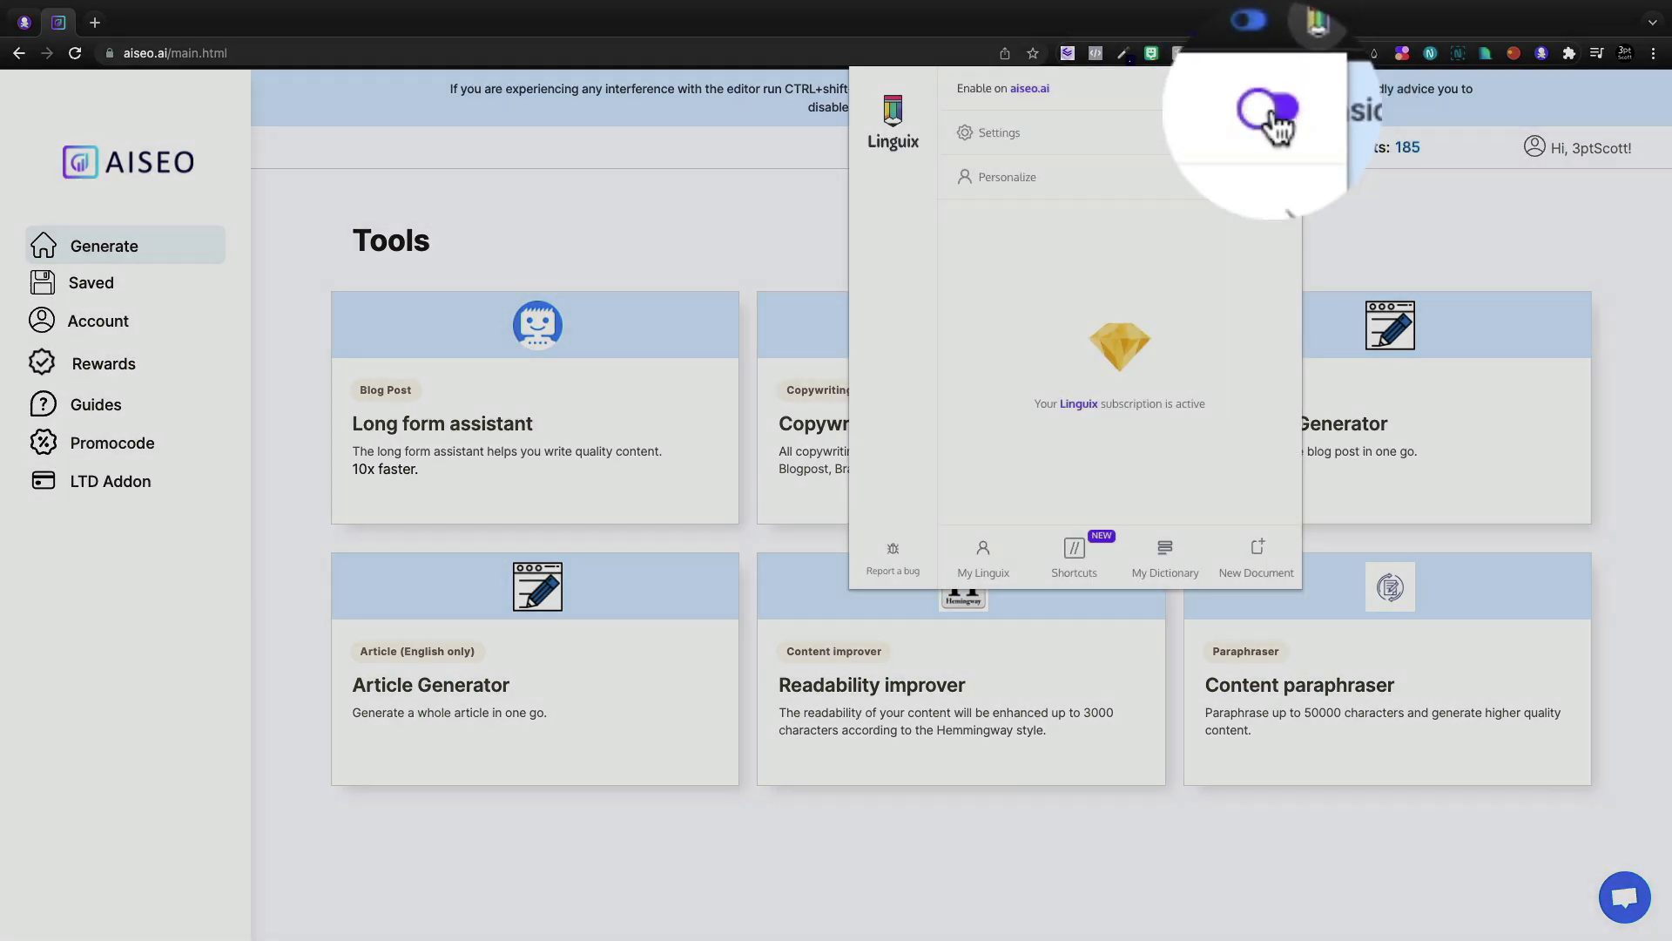
pyautogui.click(1270, 88)
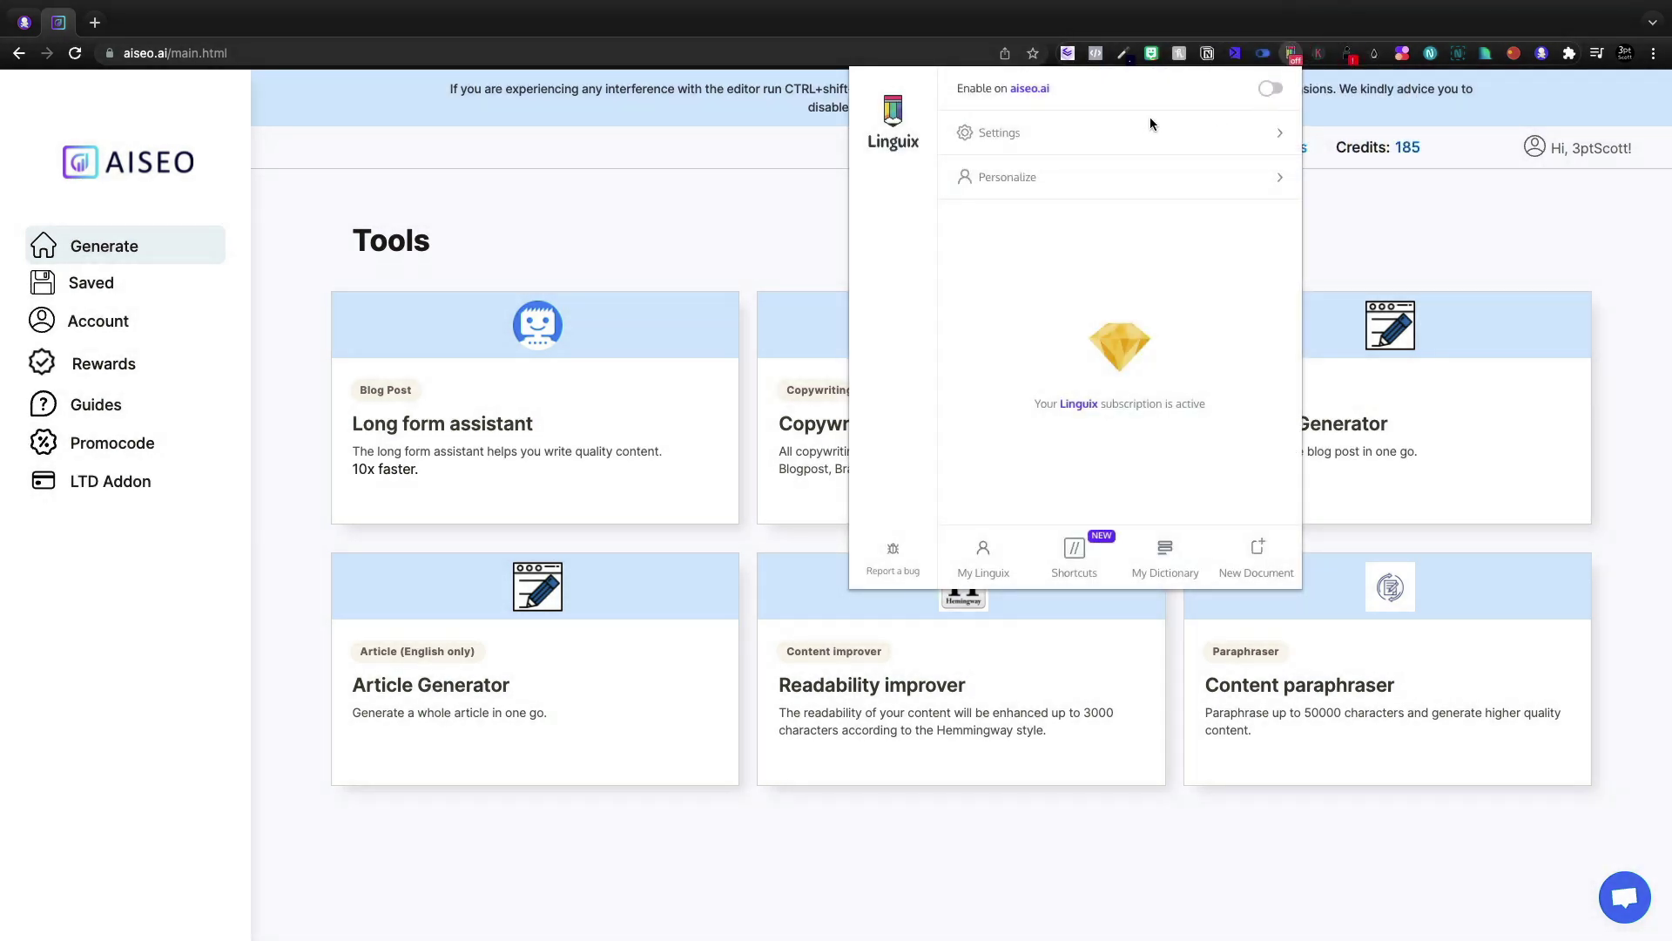
pyautogui.click(749, 228)
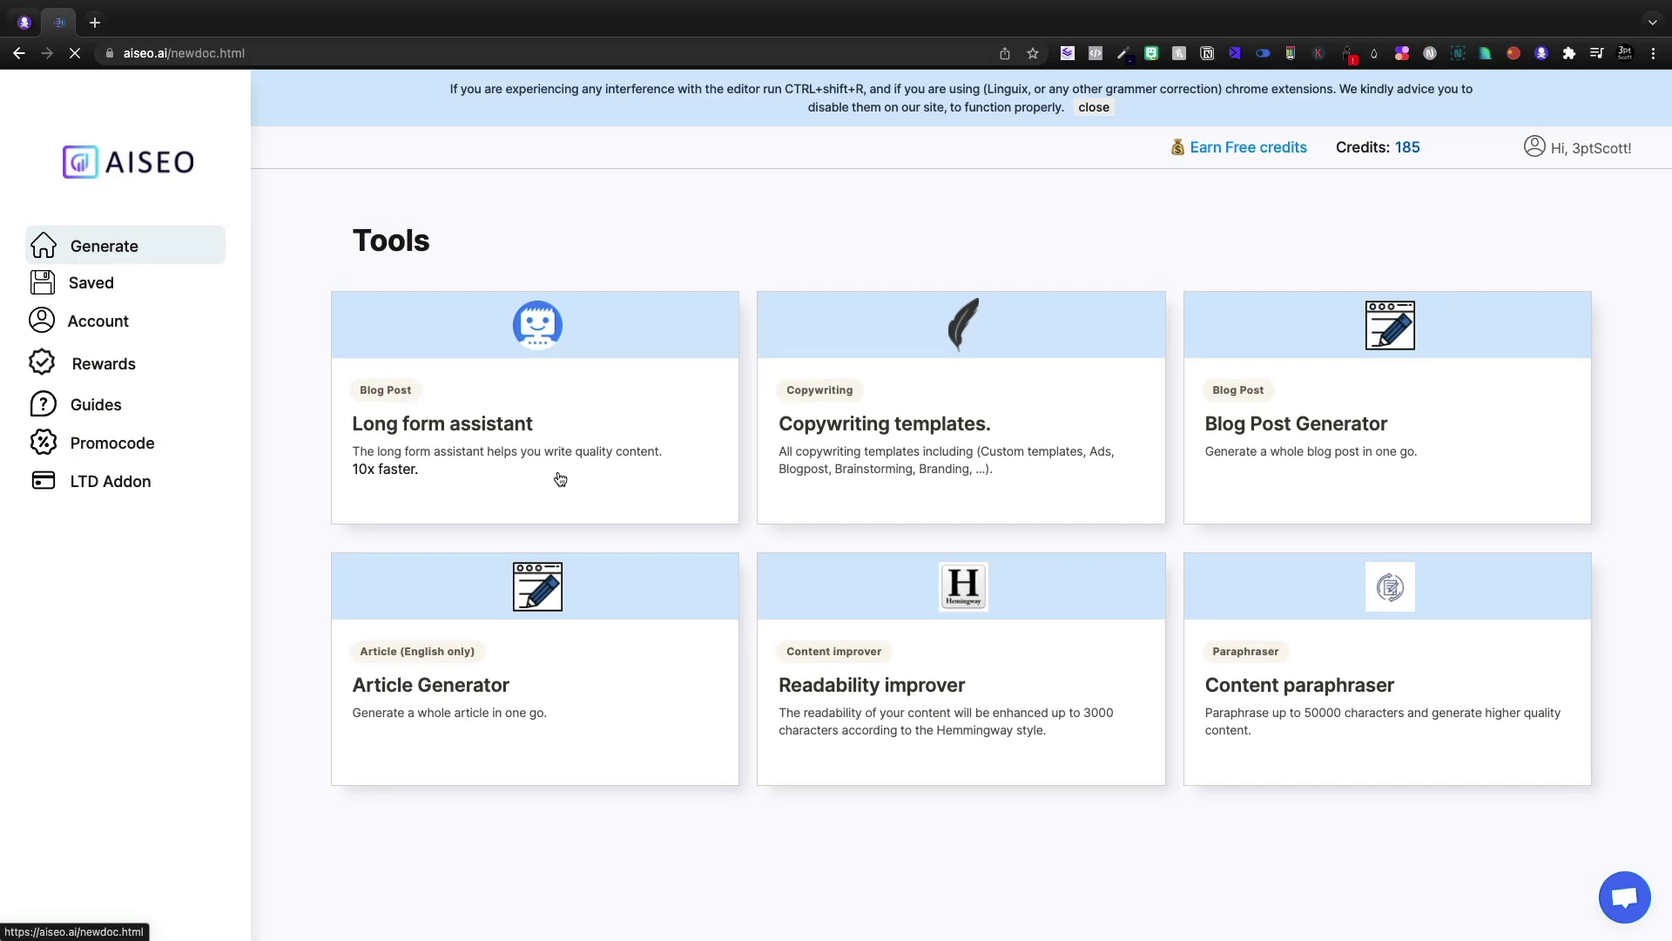
# Start a blog post workflow from the long form assistant and enter "personalized marketing" as the search query.
pyautogui.click(261, 479)
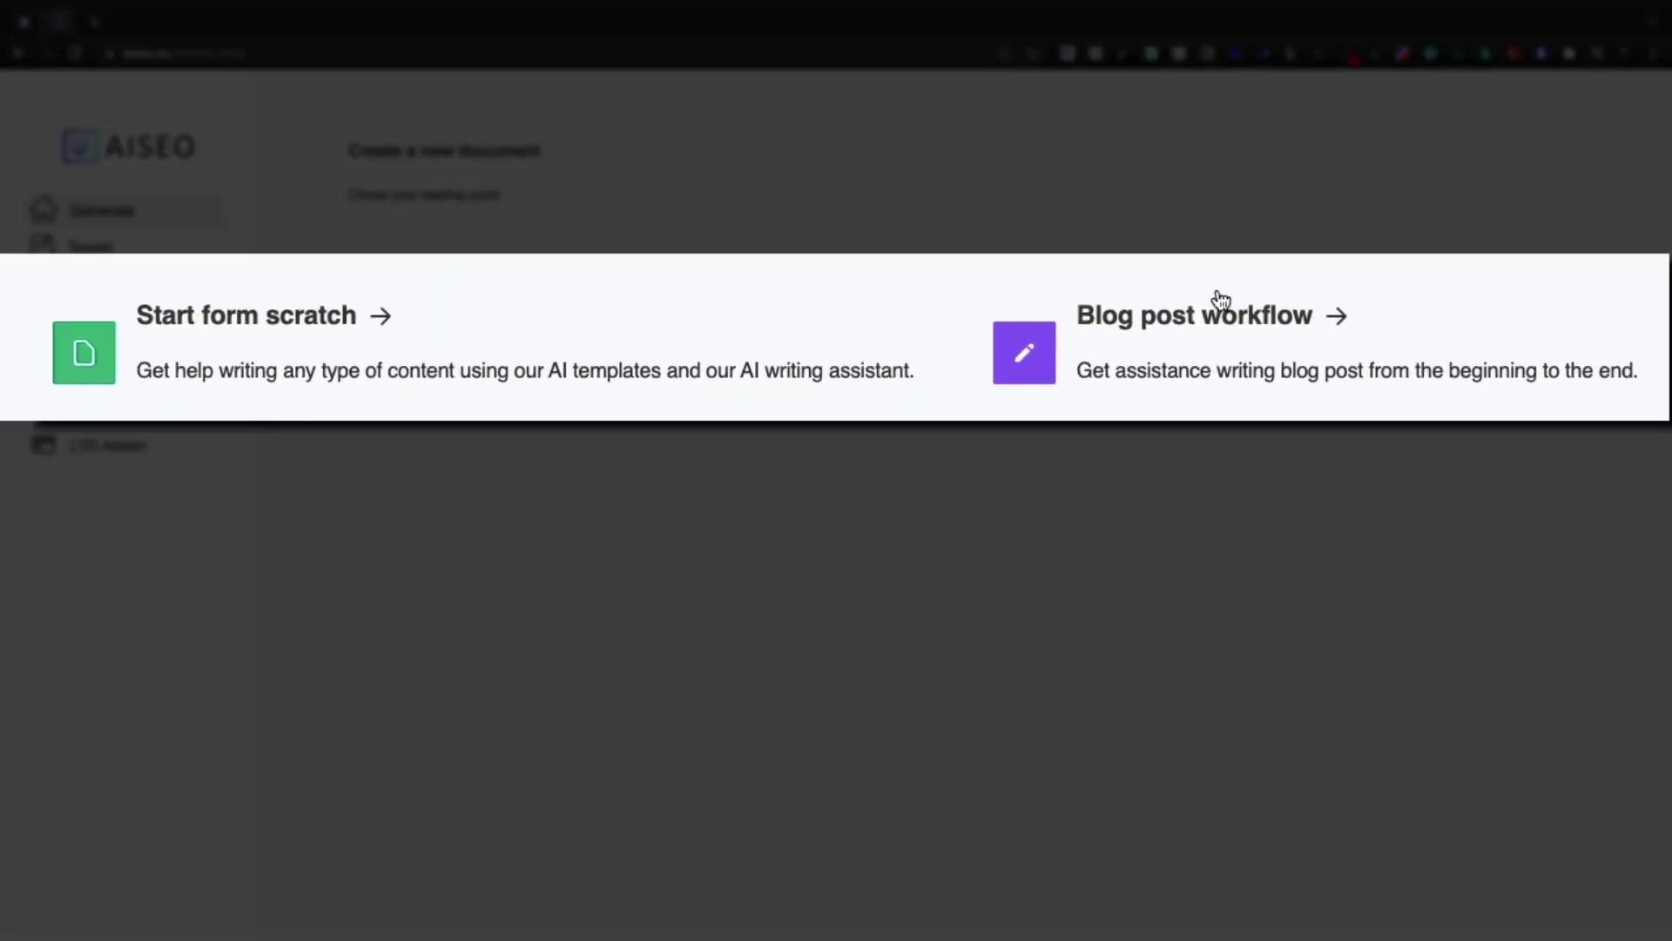
pyautogui.click(1180, 324)
pyautogui.click(843, 474)
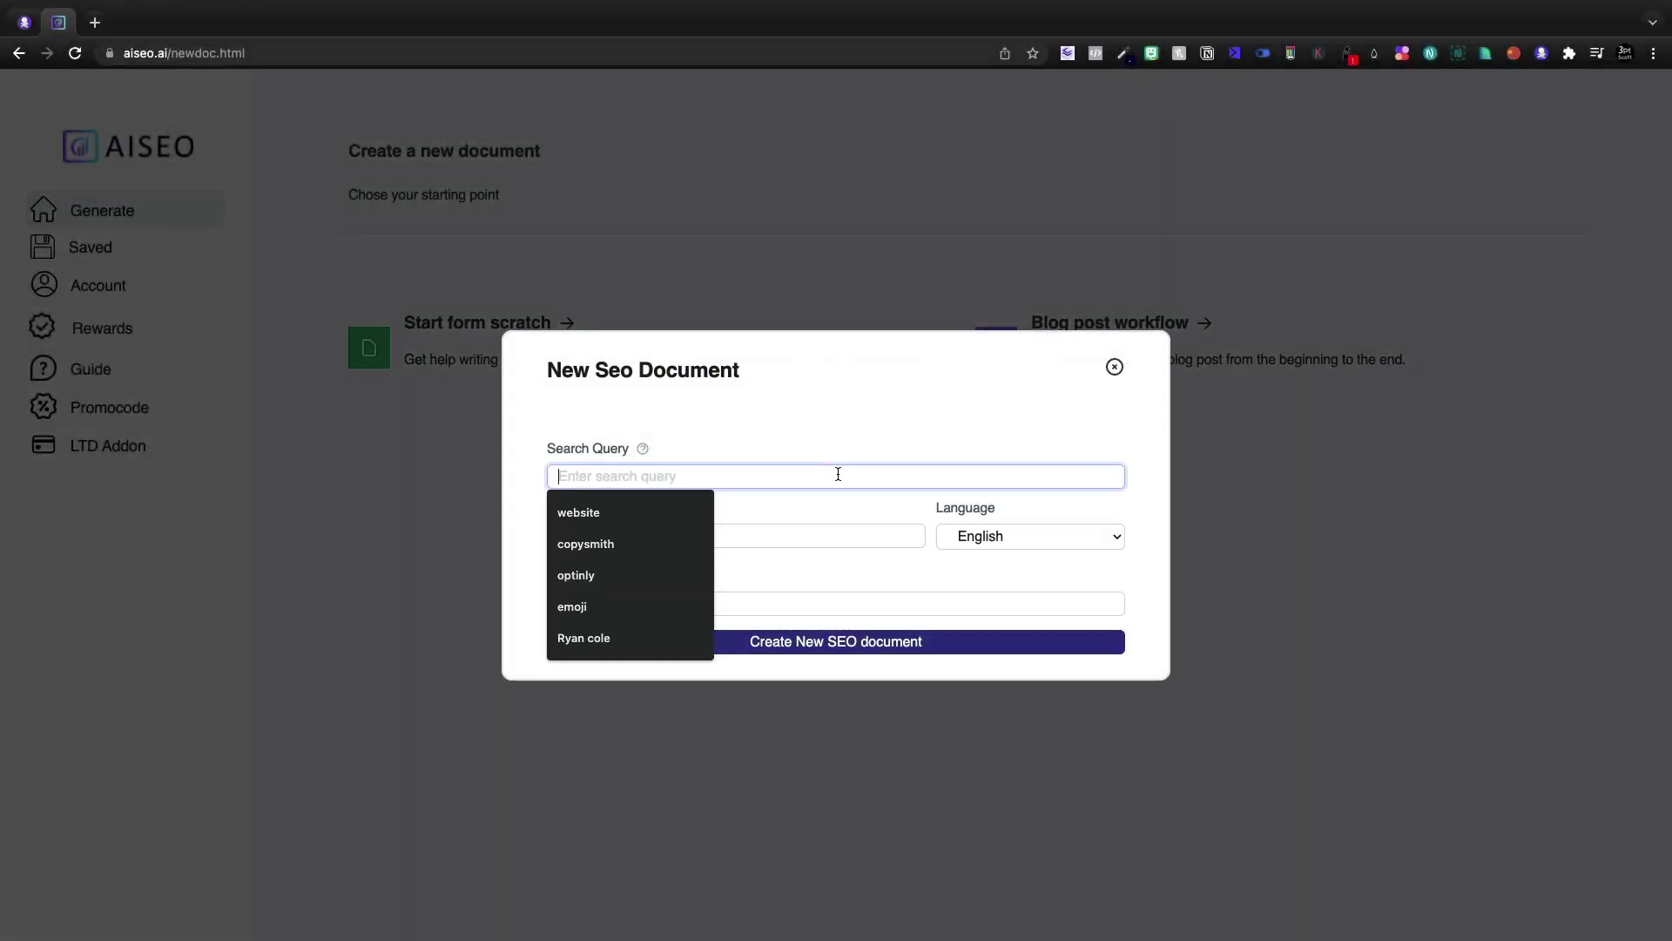
pyautogui.write('personalized marketing')
pyautogui.press('Tab')
# Set the location to United States, title the document "Personalized Marketing" and create the new SEO document.
pyautogui.write('myrtle')
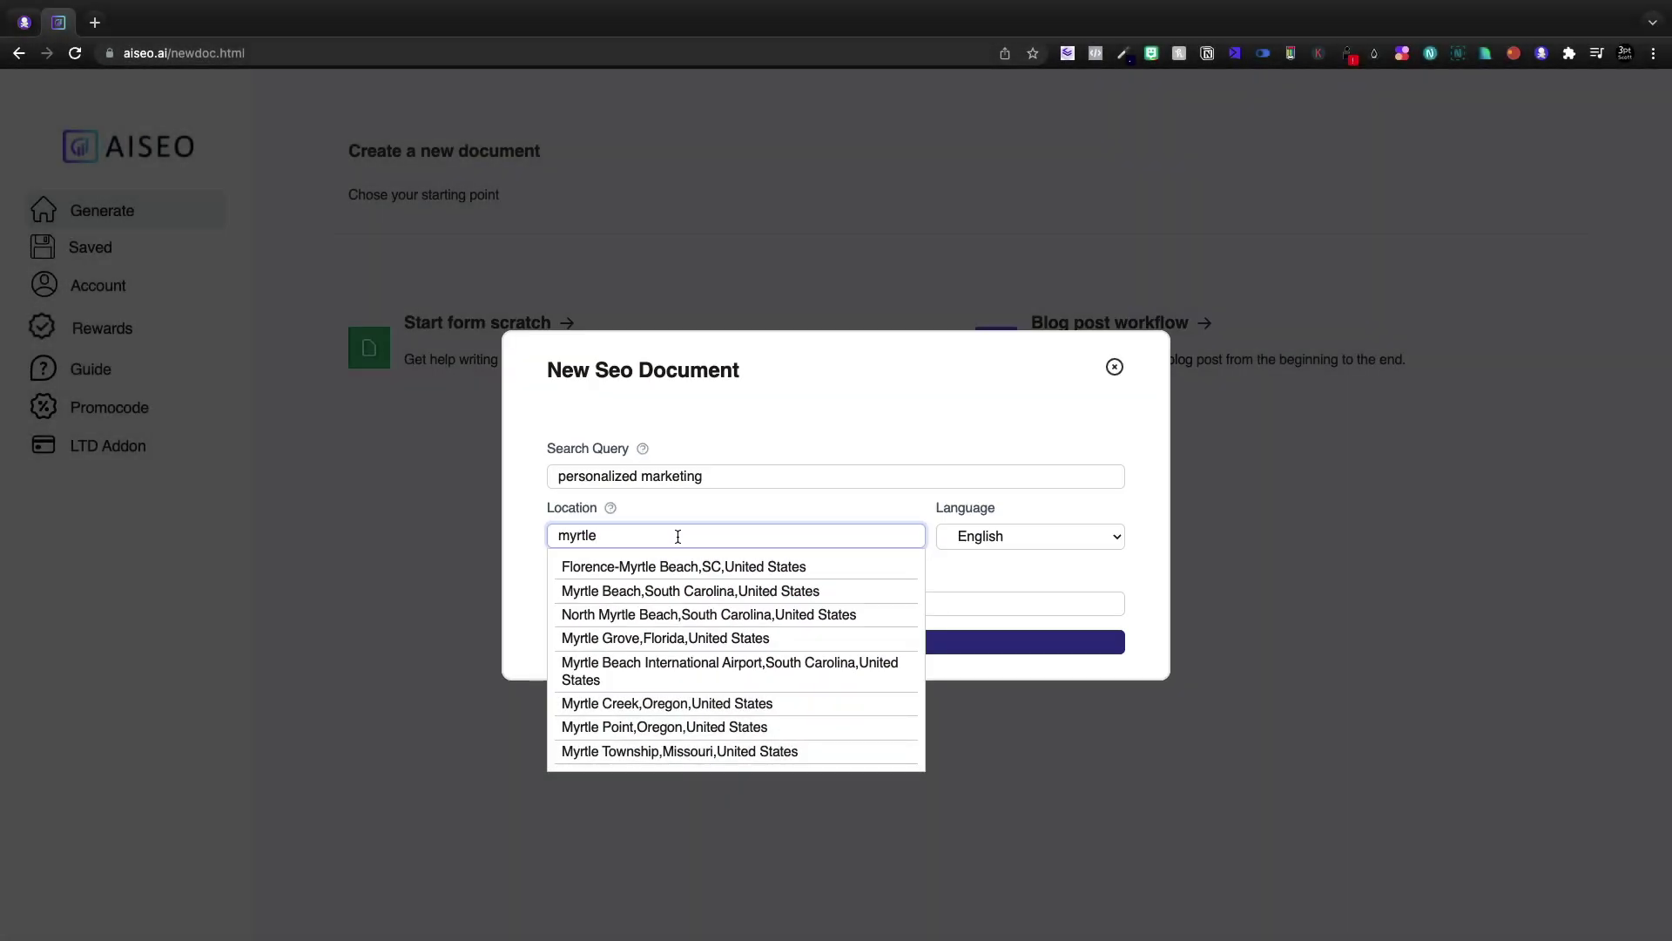
pyautogui.doubleClick(677, 536)
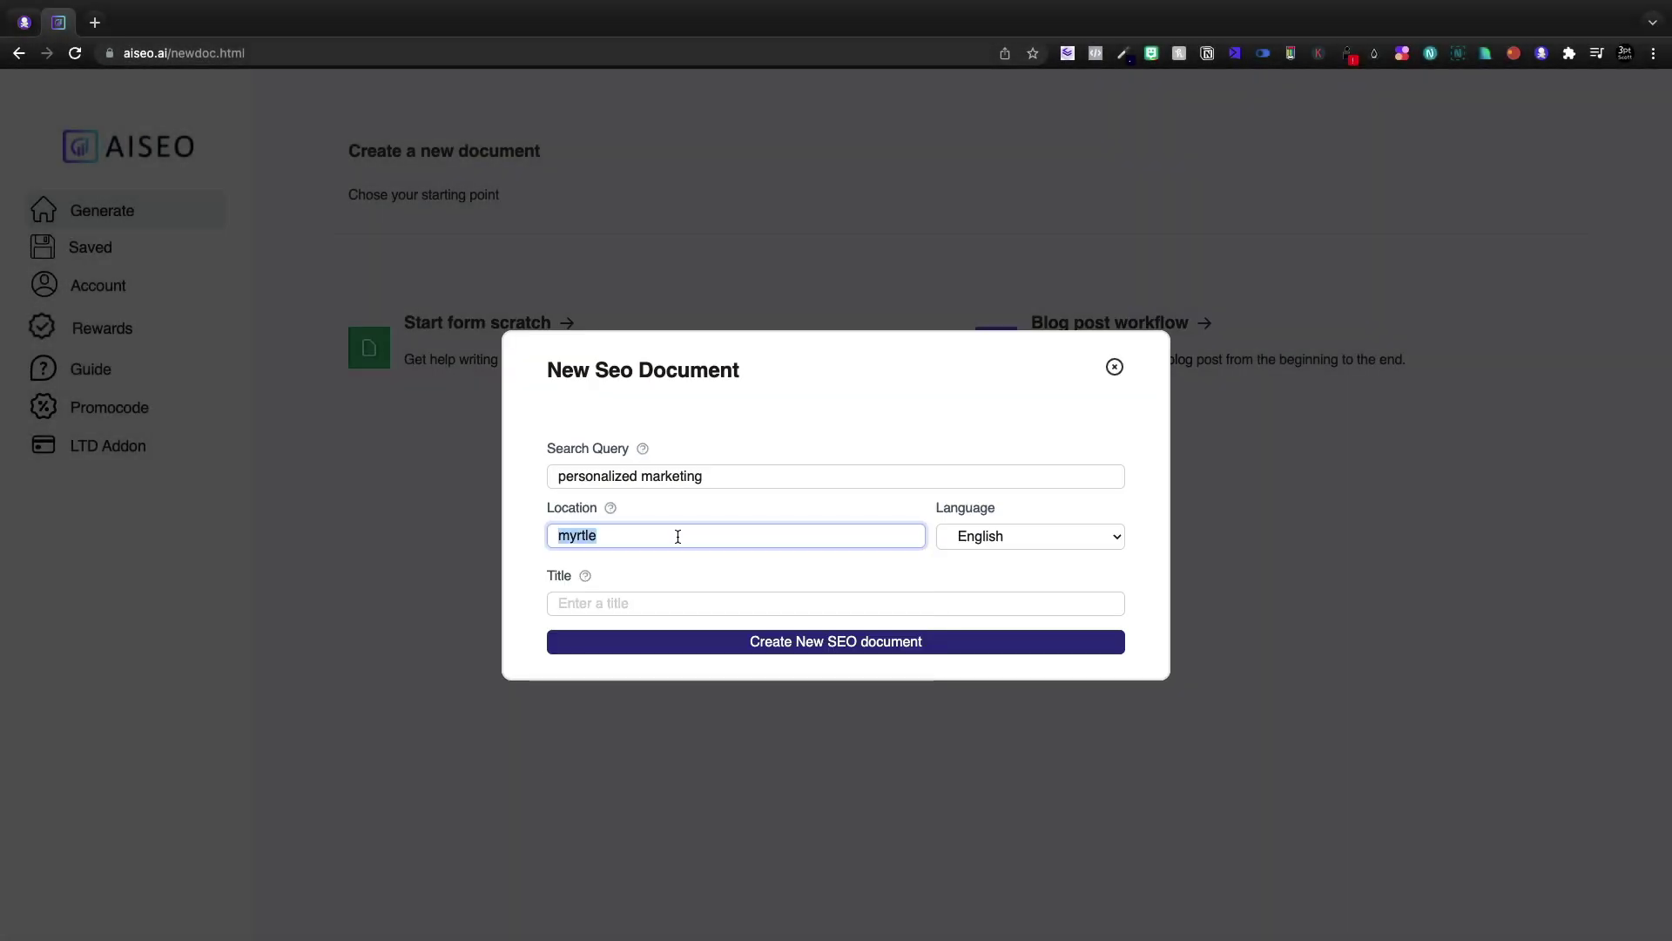
pyautogui.write('Personalized Marketi')
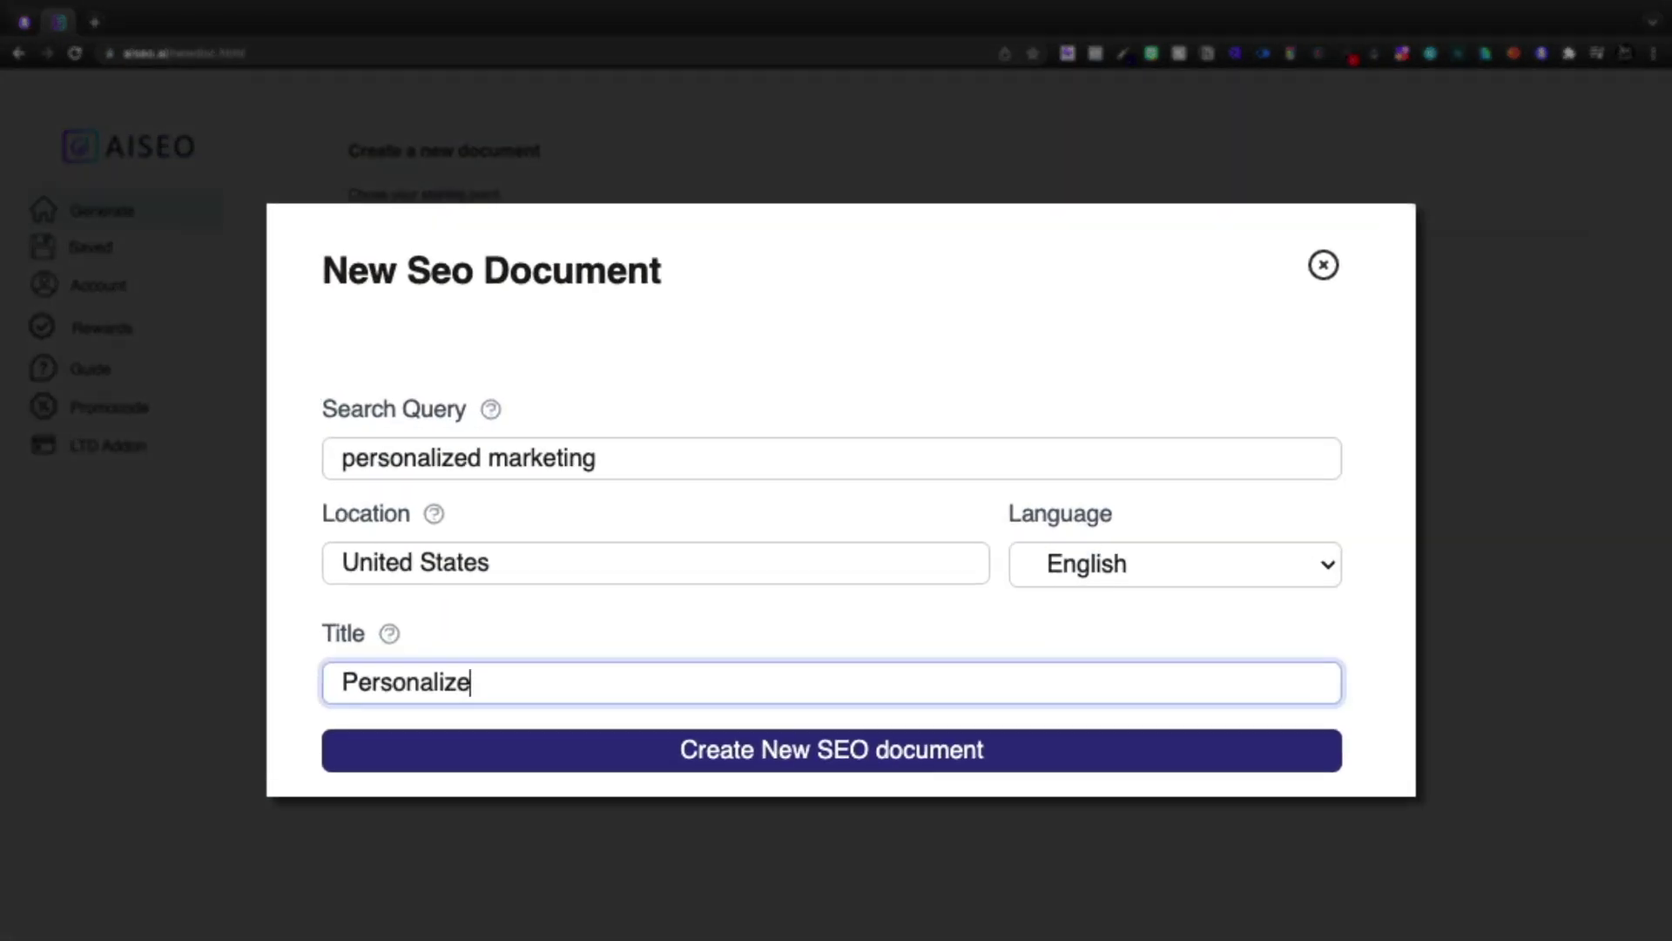
pyautogui.write('ng')
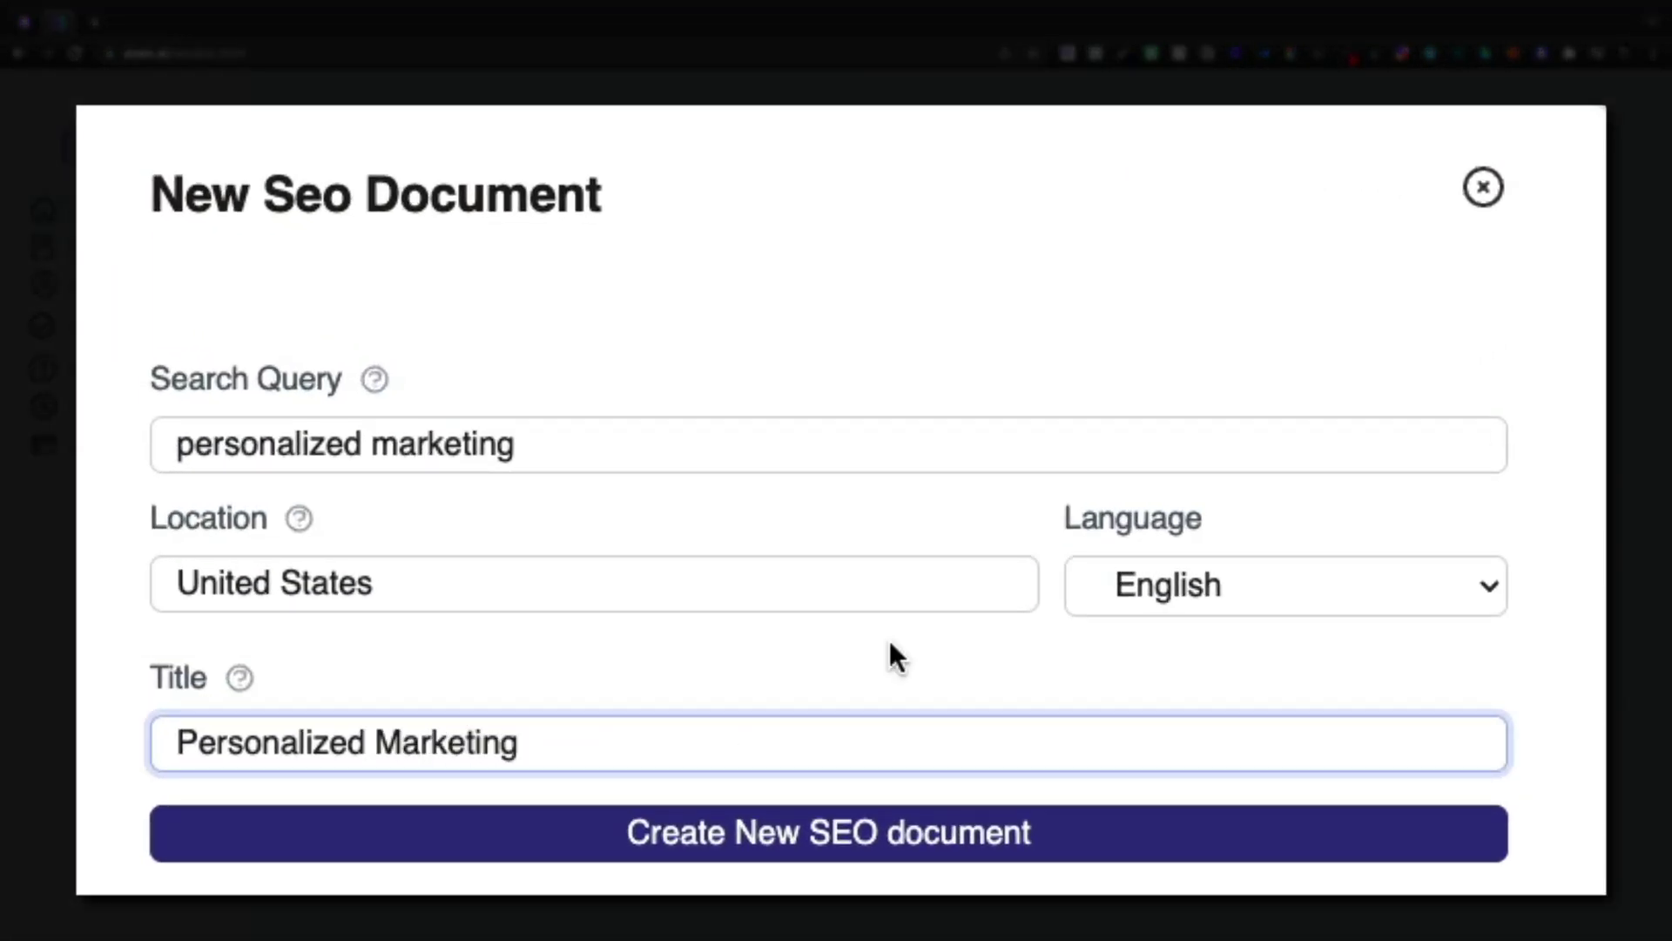
pyautogui.click(825, 855)
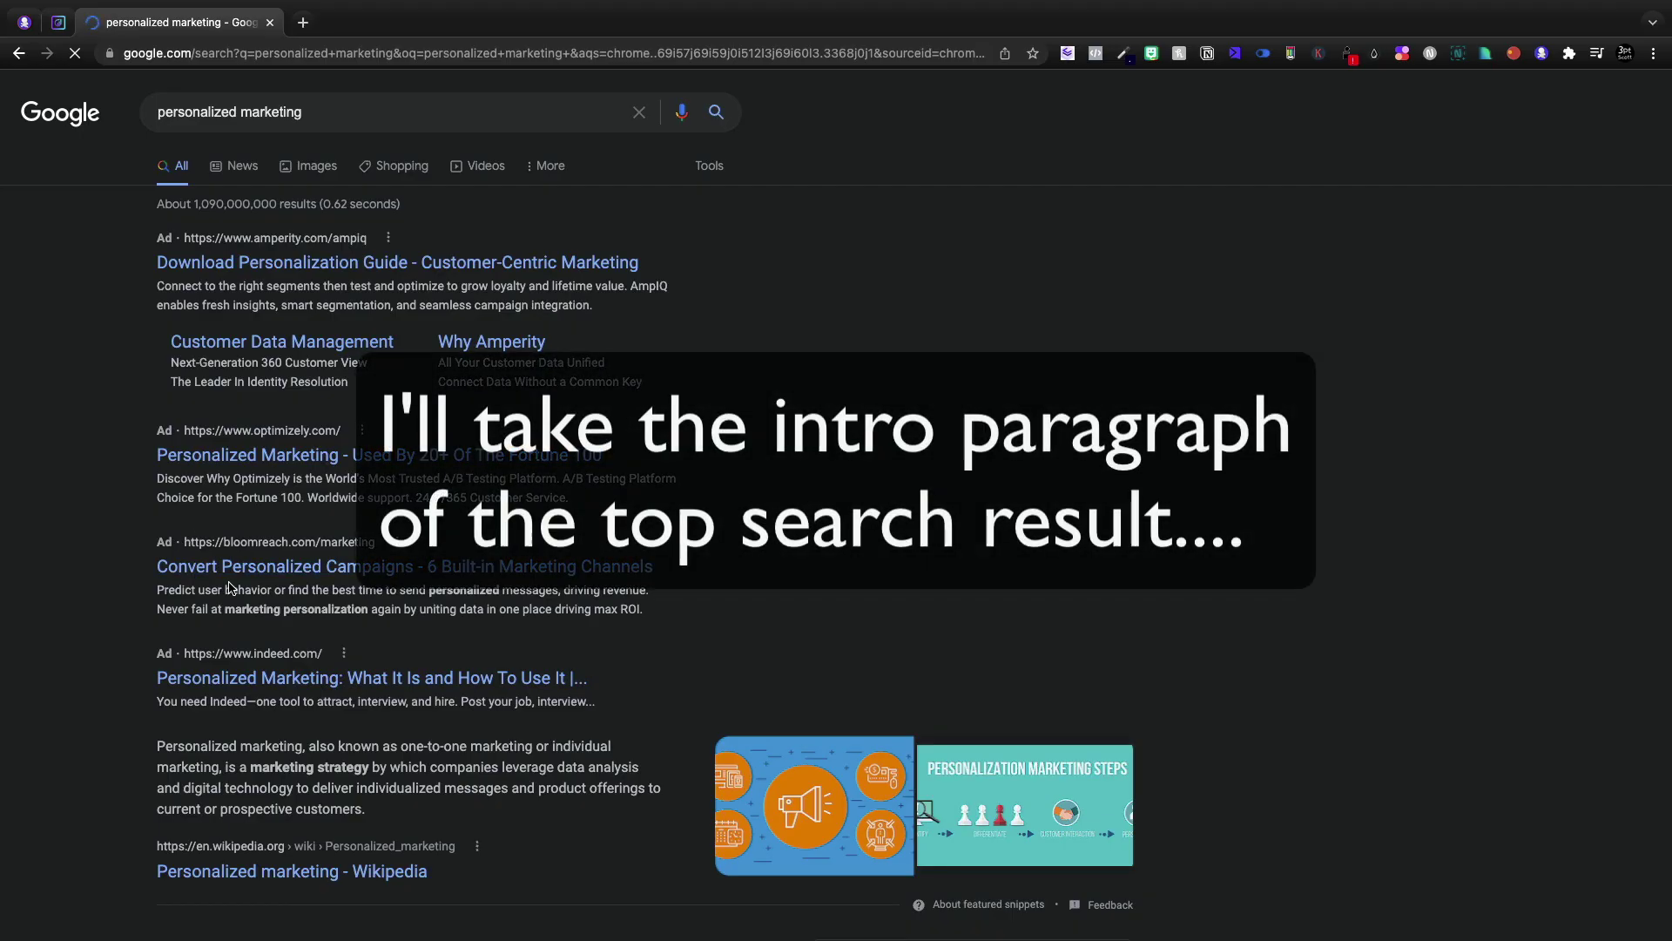
# Use the top Google result's intro as meta description and add keywords personalization, personalized marketing, hyper-personalization and hyper-personalized marketing.
pyautogui.scroll(-5, 231, 589)
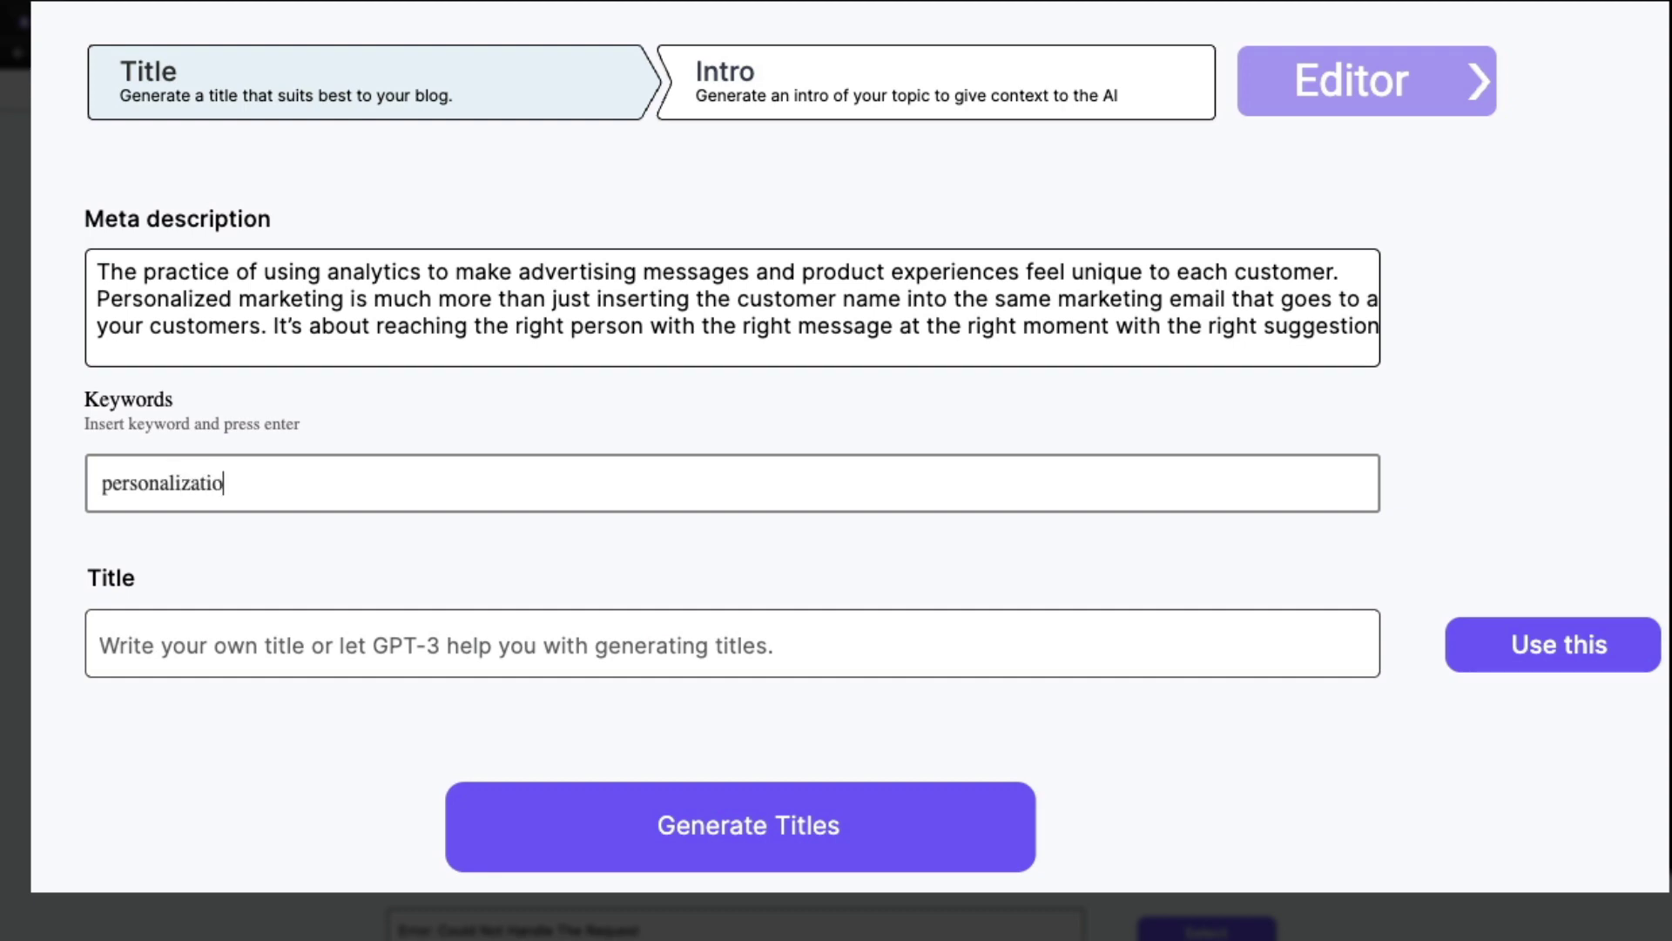
pyautogui.write('n')
pyautogui.press('Return')
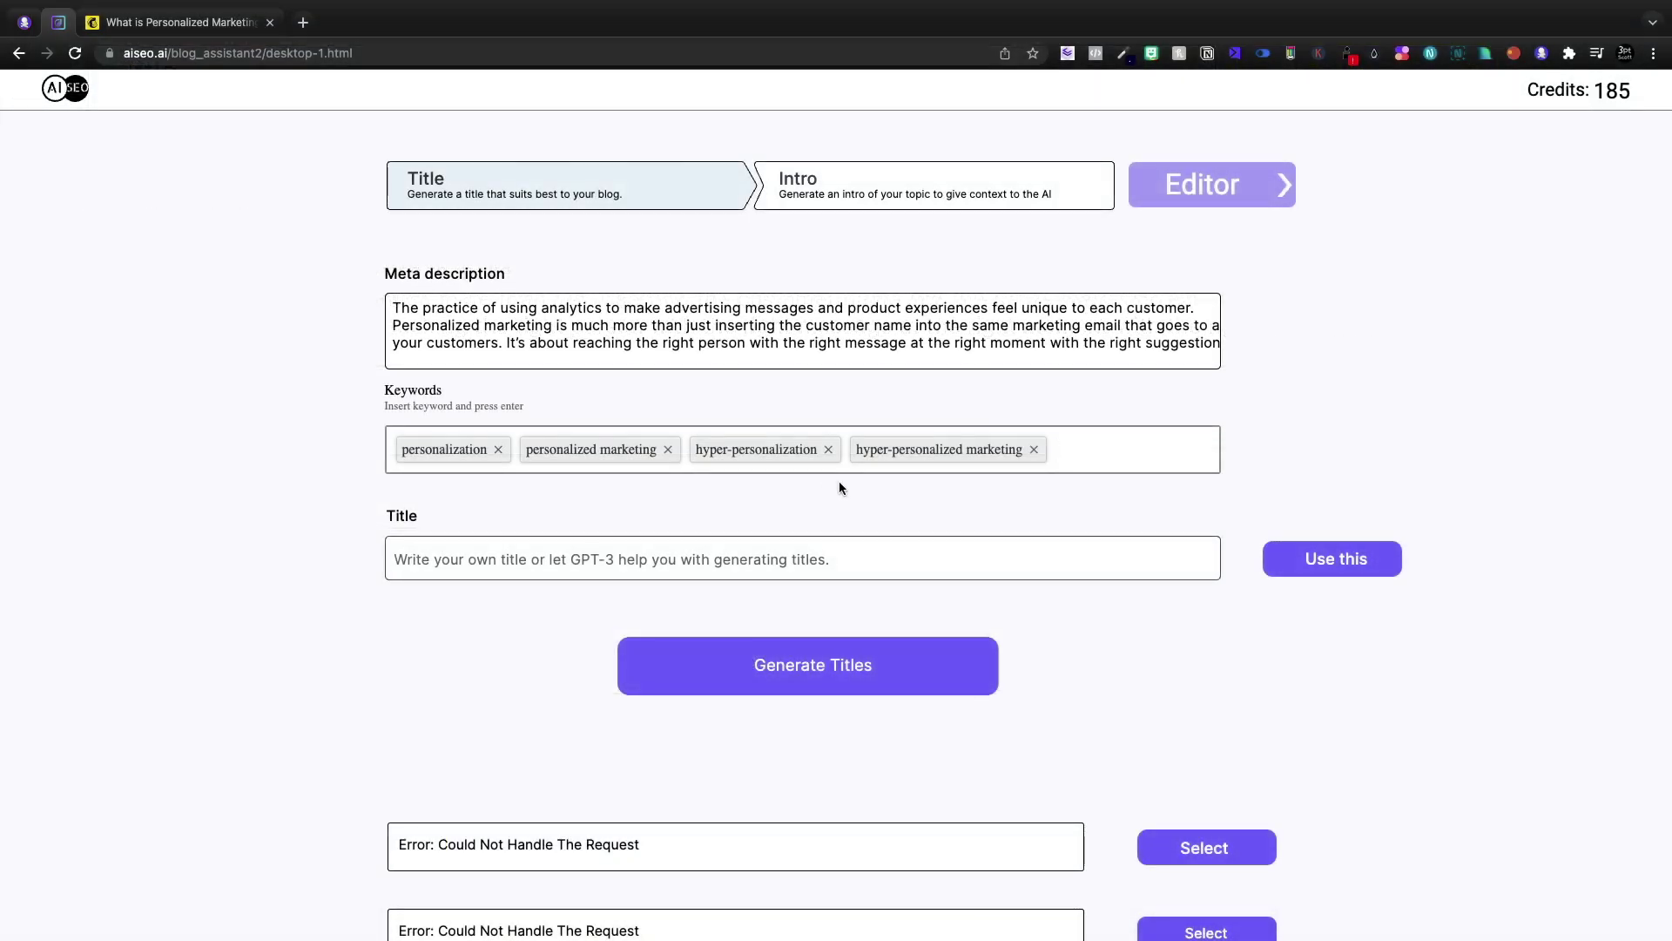
# Generate blog titles and select "How to Add Personalization to Your Marketing Strategy".
pyautogui.scroll(-2, 840, 485)
pyautogui.click(827, 601)
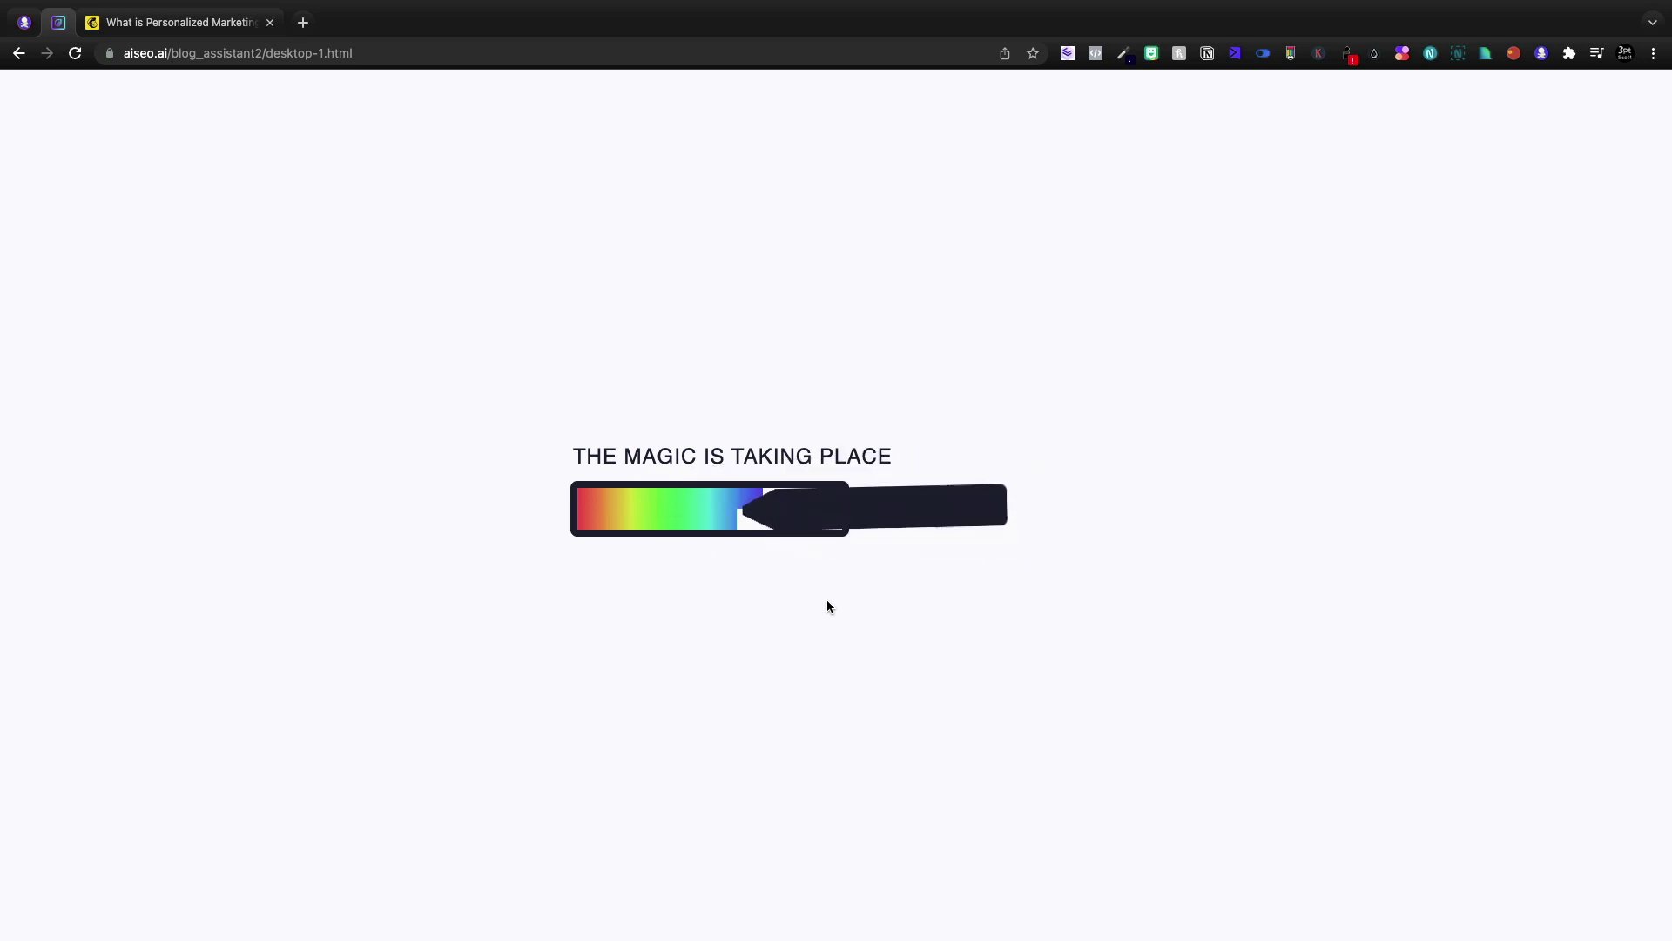
pyautogui.scroll(-7, 827, 607)
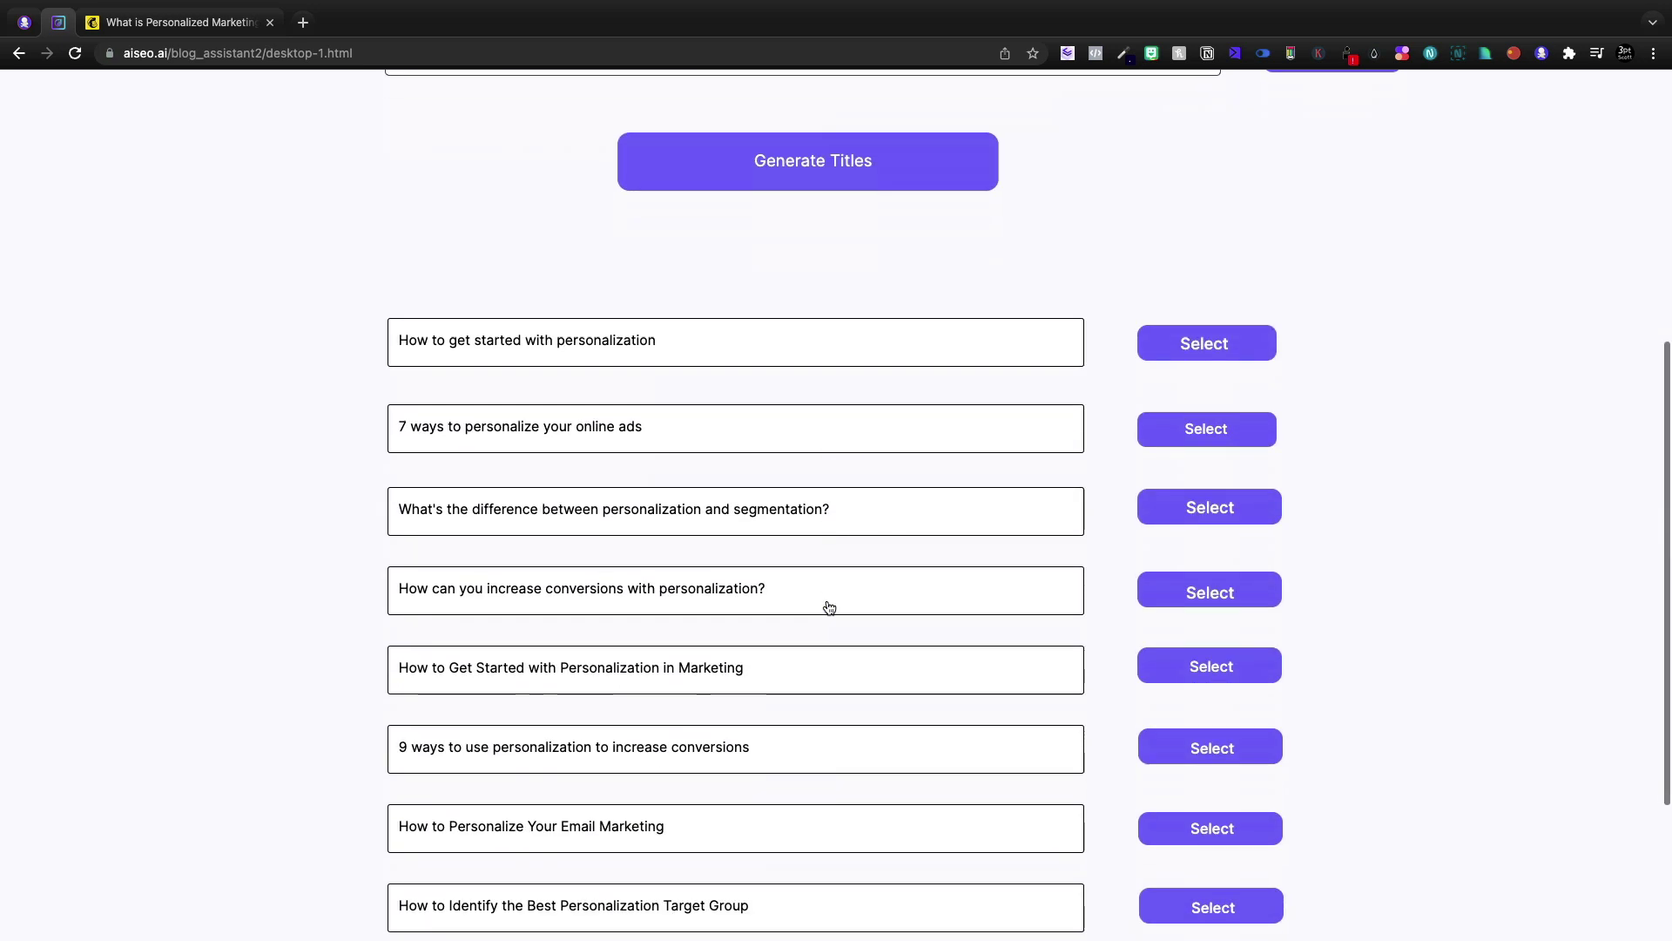
pyautogui.scroll(-1, 828, 605)
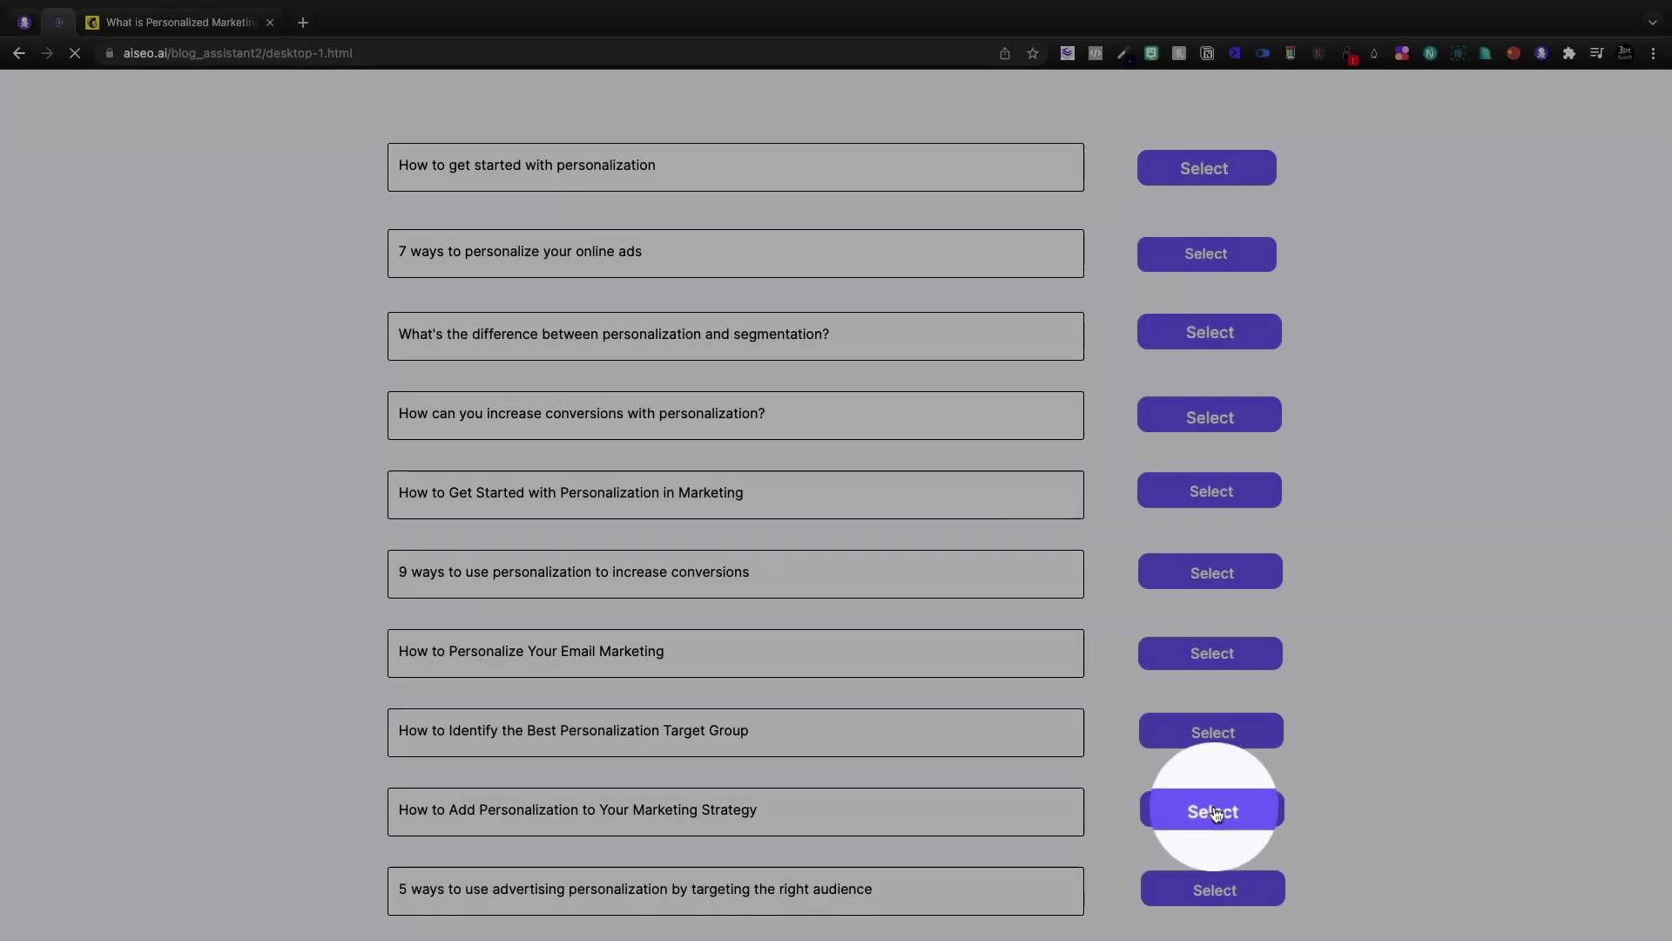
pyautogui.click(1215, 810)
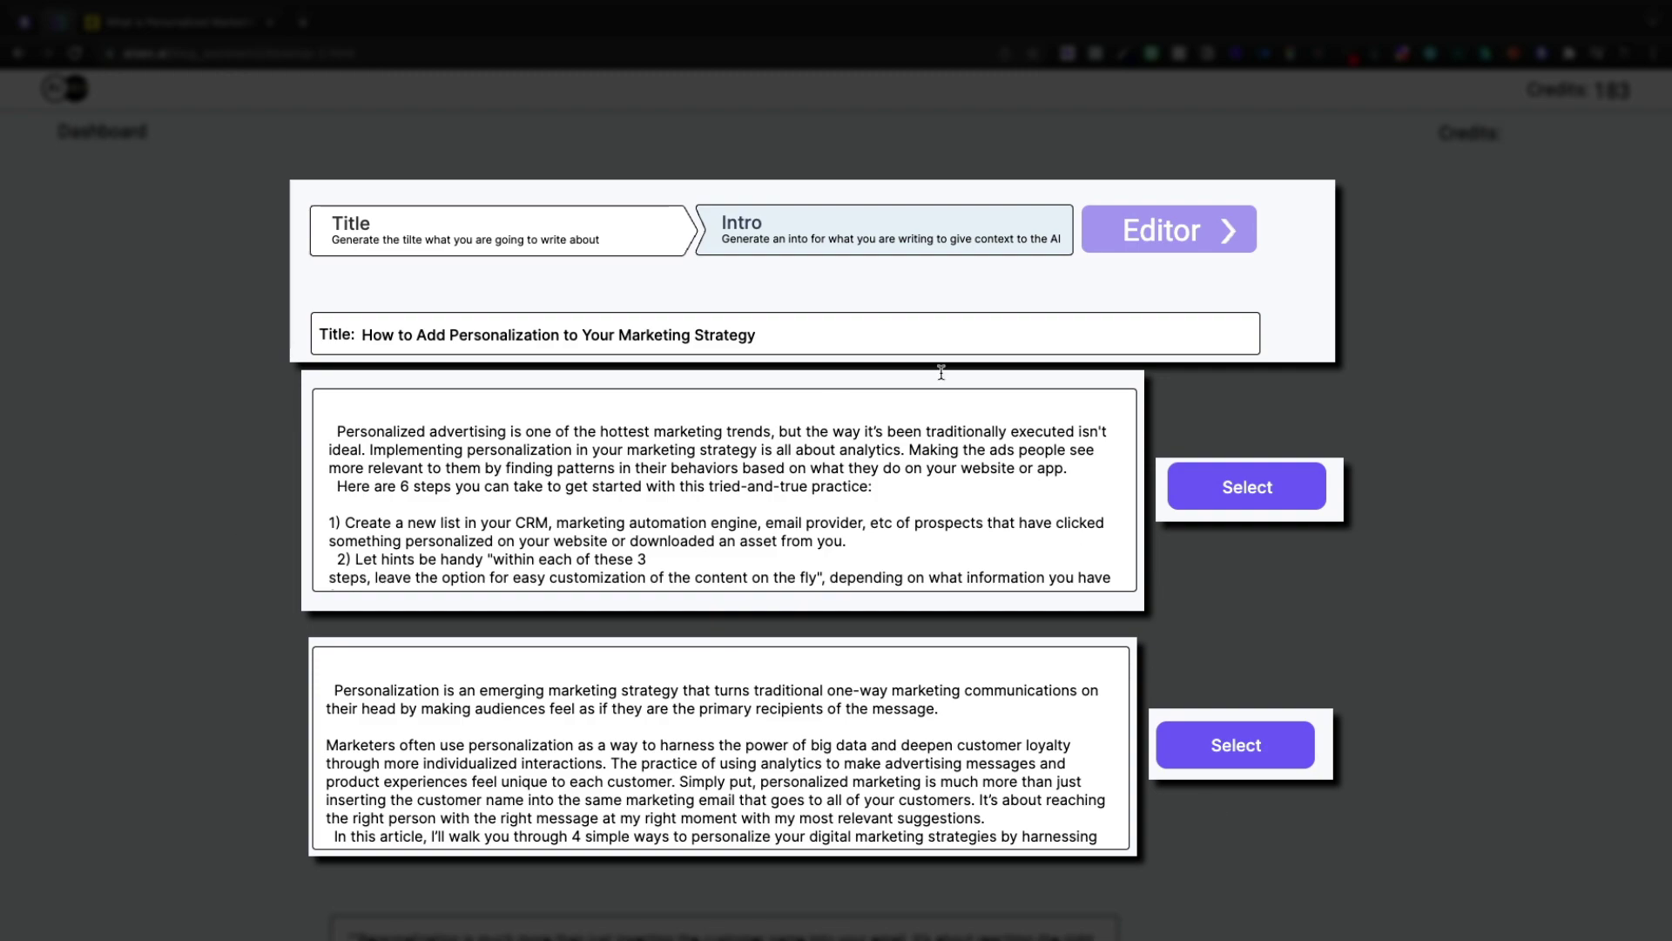
# Review the generated intros, select the one beginning "Personalization is an emerging marketing strategy" and open it in the editor.
pyautogui.scroll(-2, 673, 583)
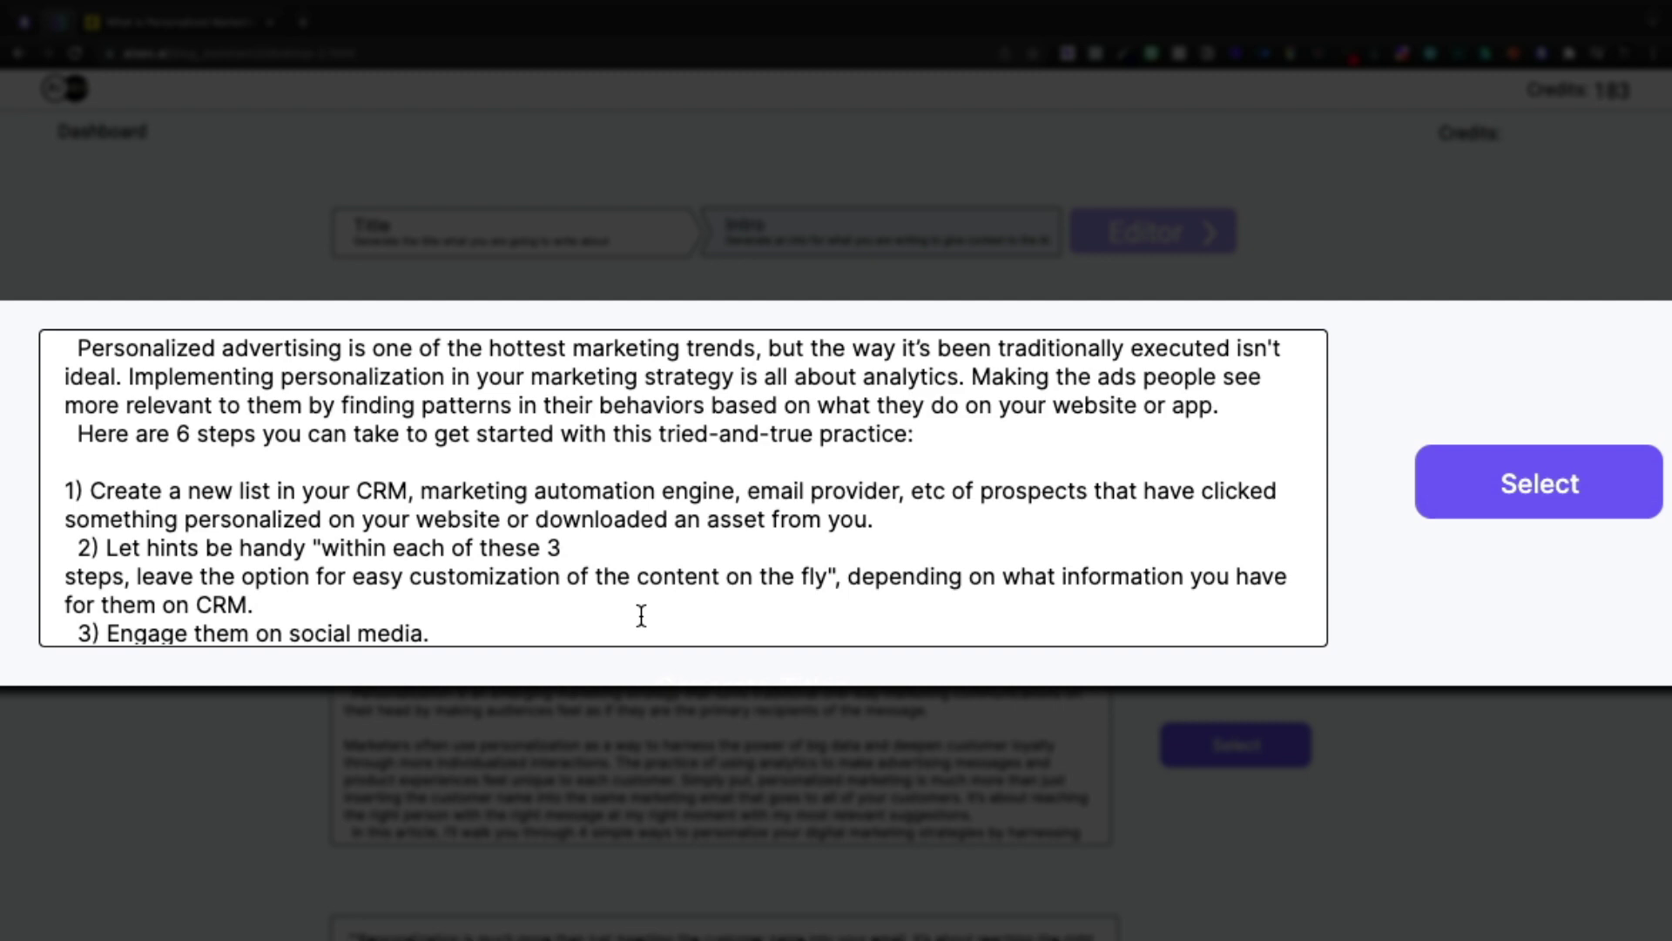
pyautogui.scroll(-3, 687, 466)
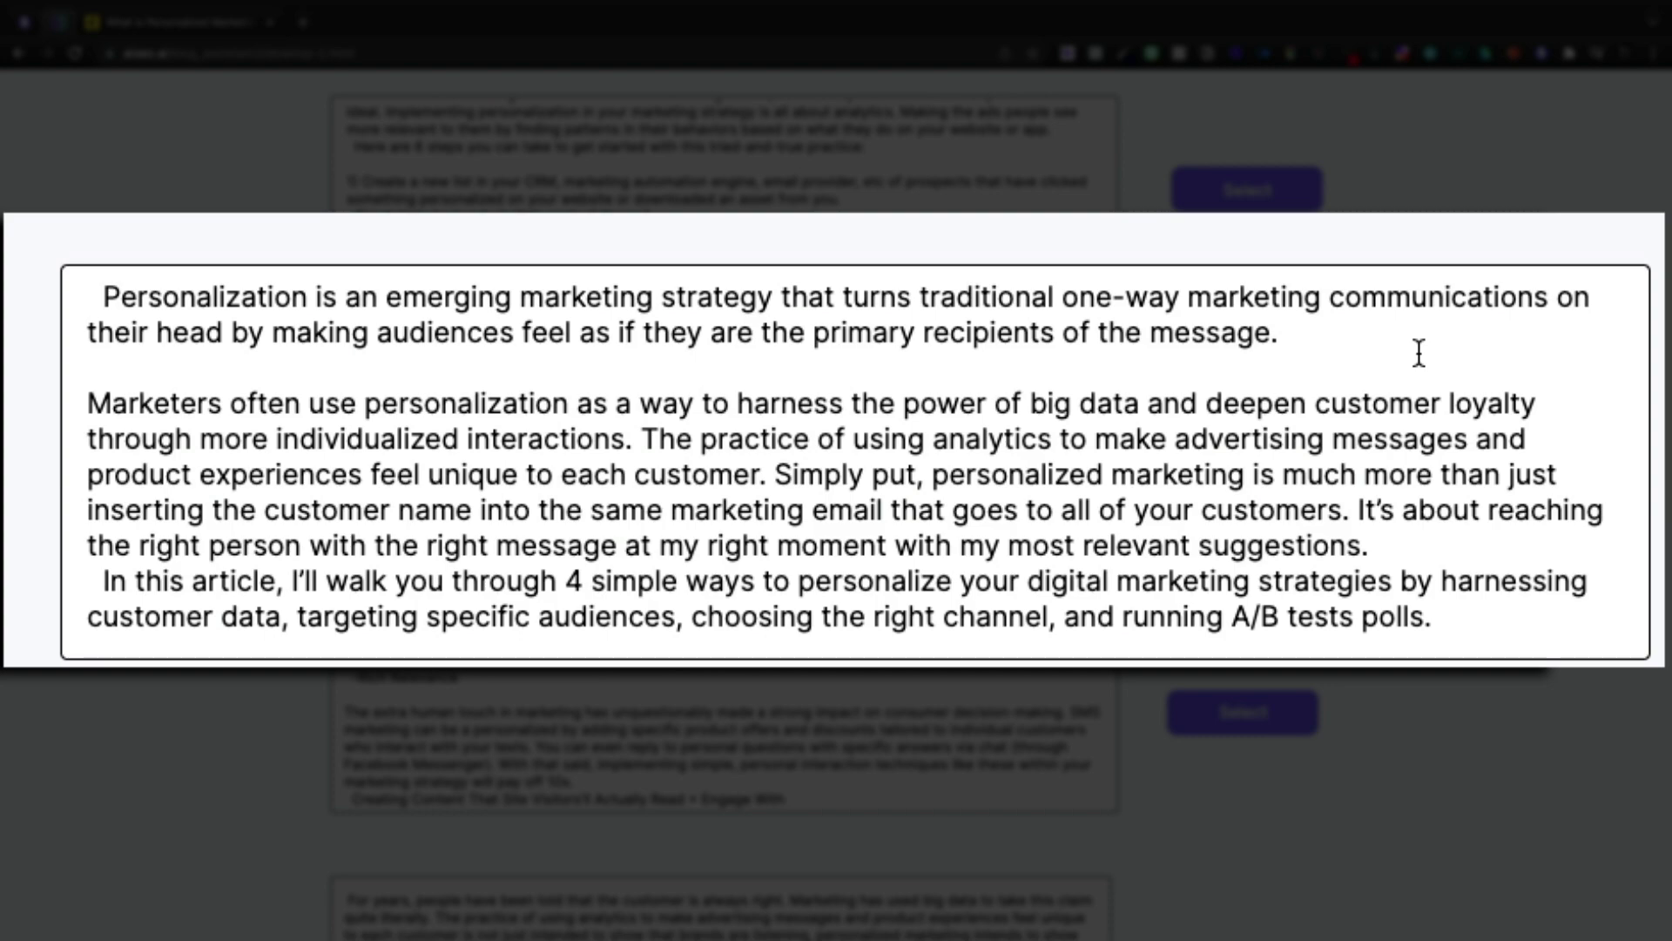
pyautogui.scroll(-1, 836, 609)
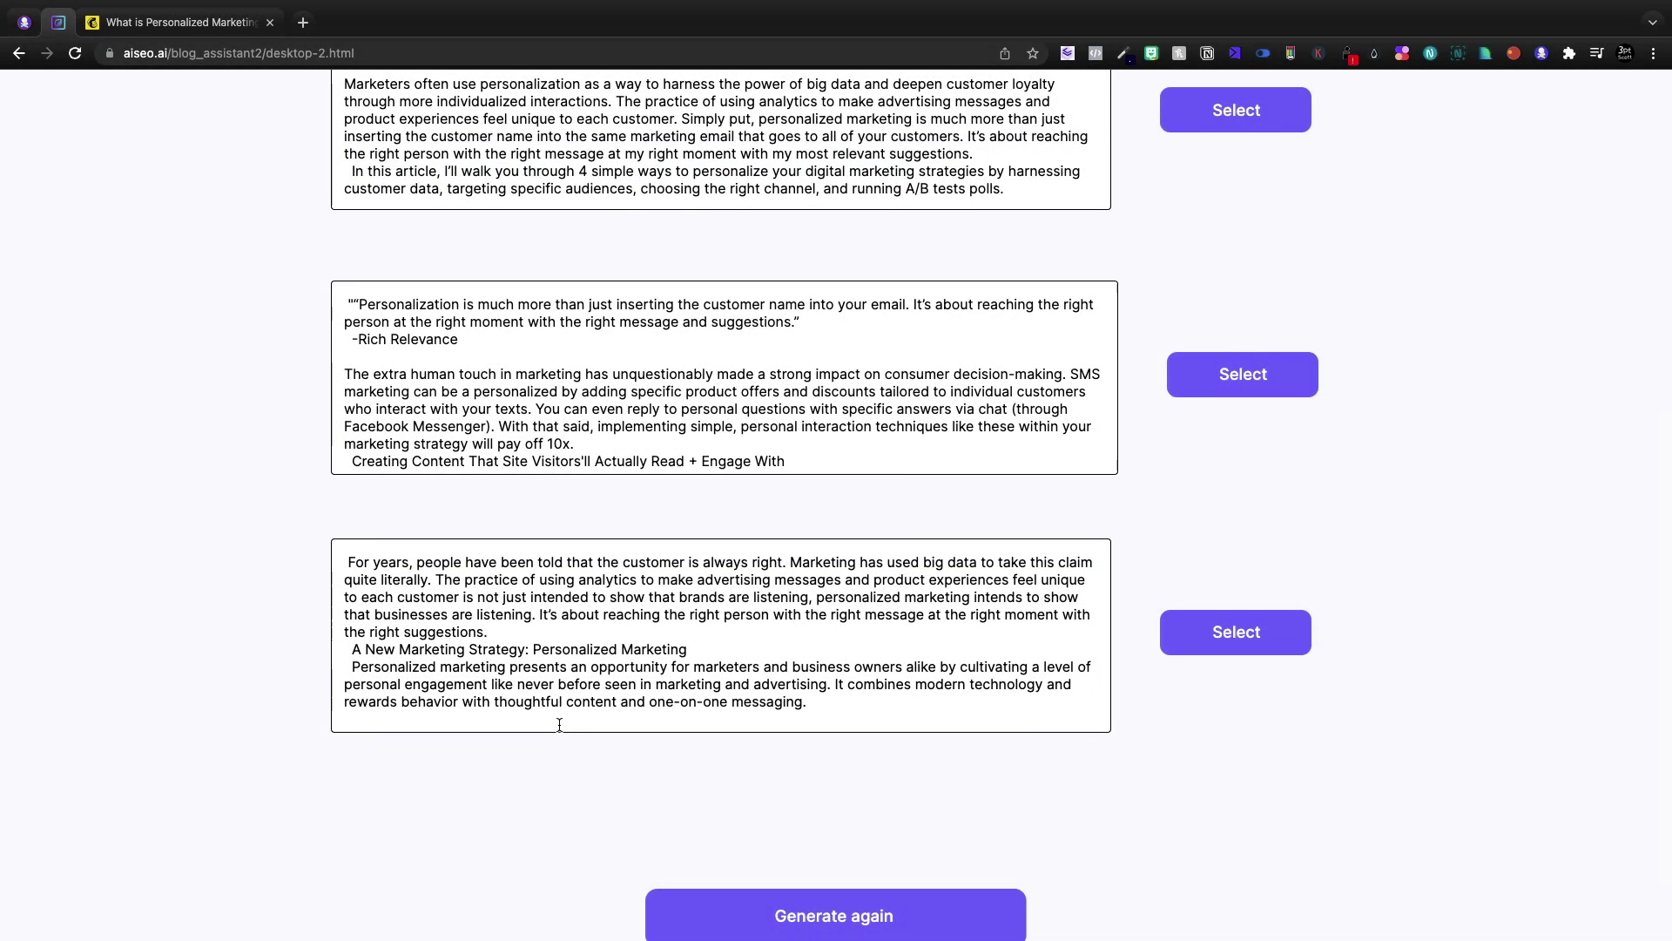
pyautogui.scroll(3, 395, 565)
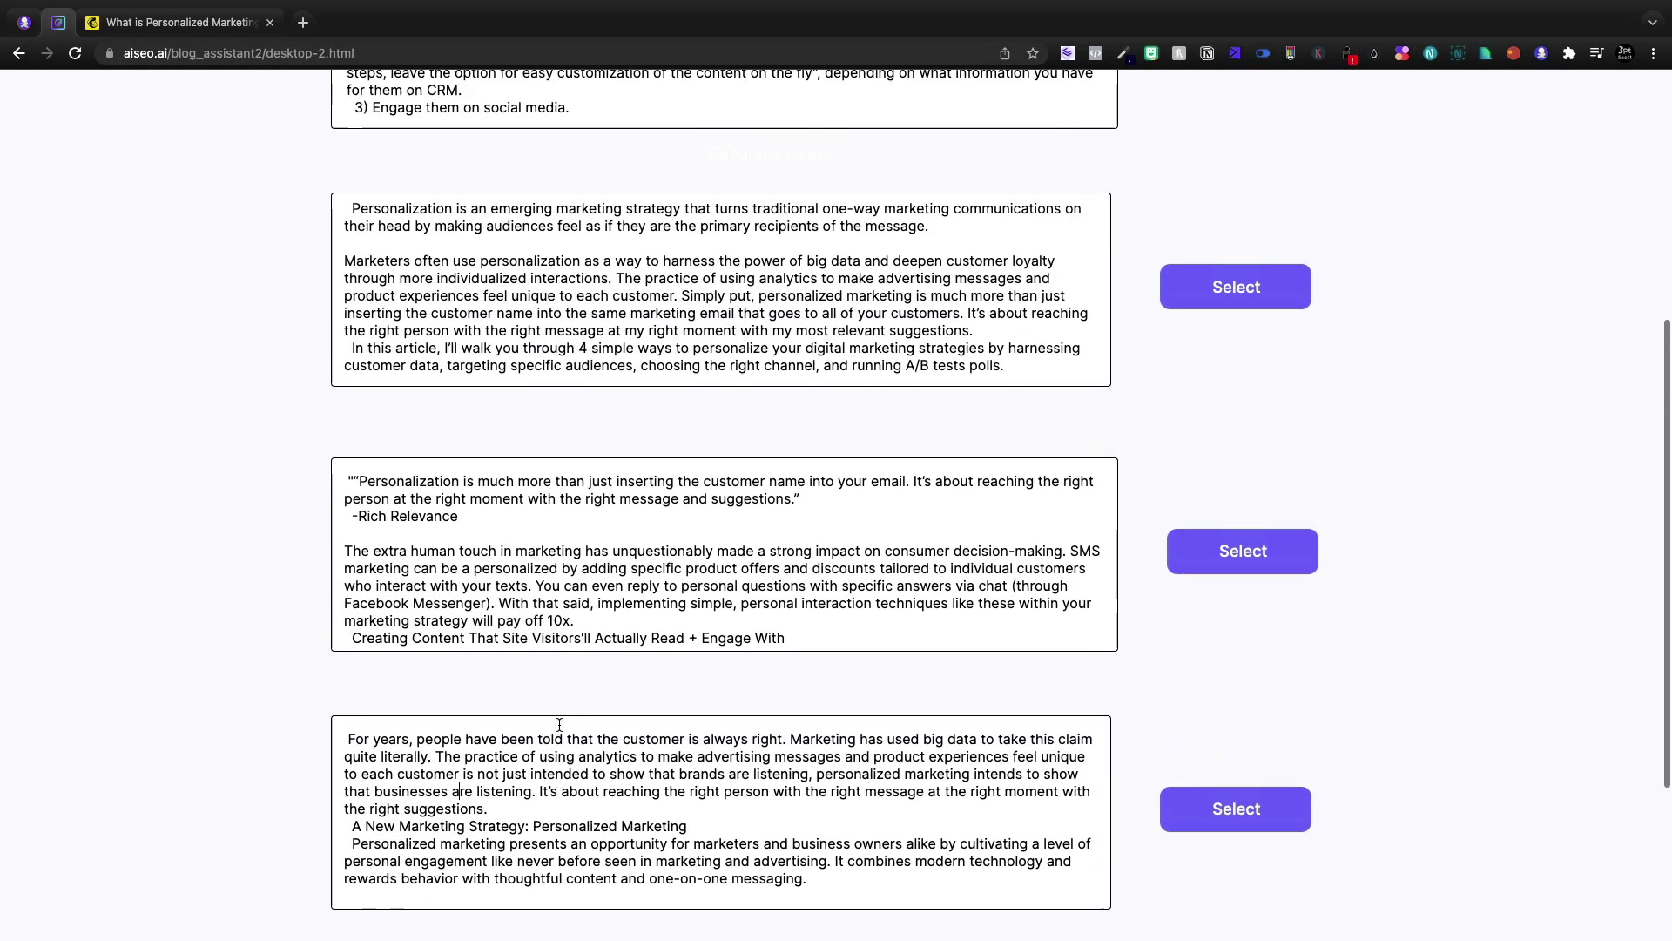
pyautogui.scroll(3, 559, 724)
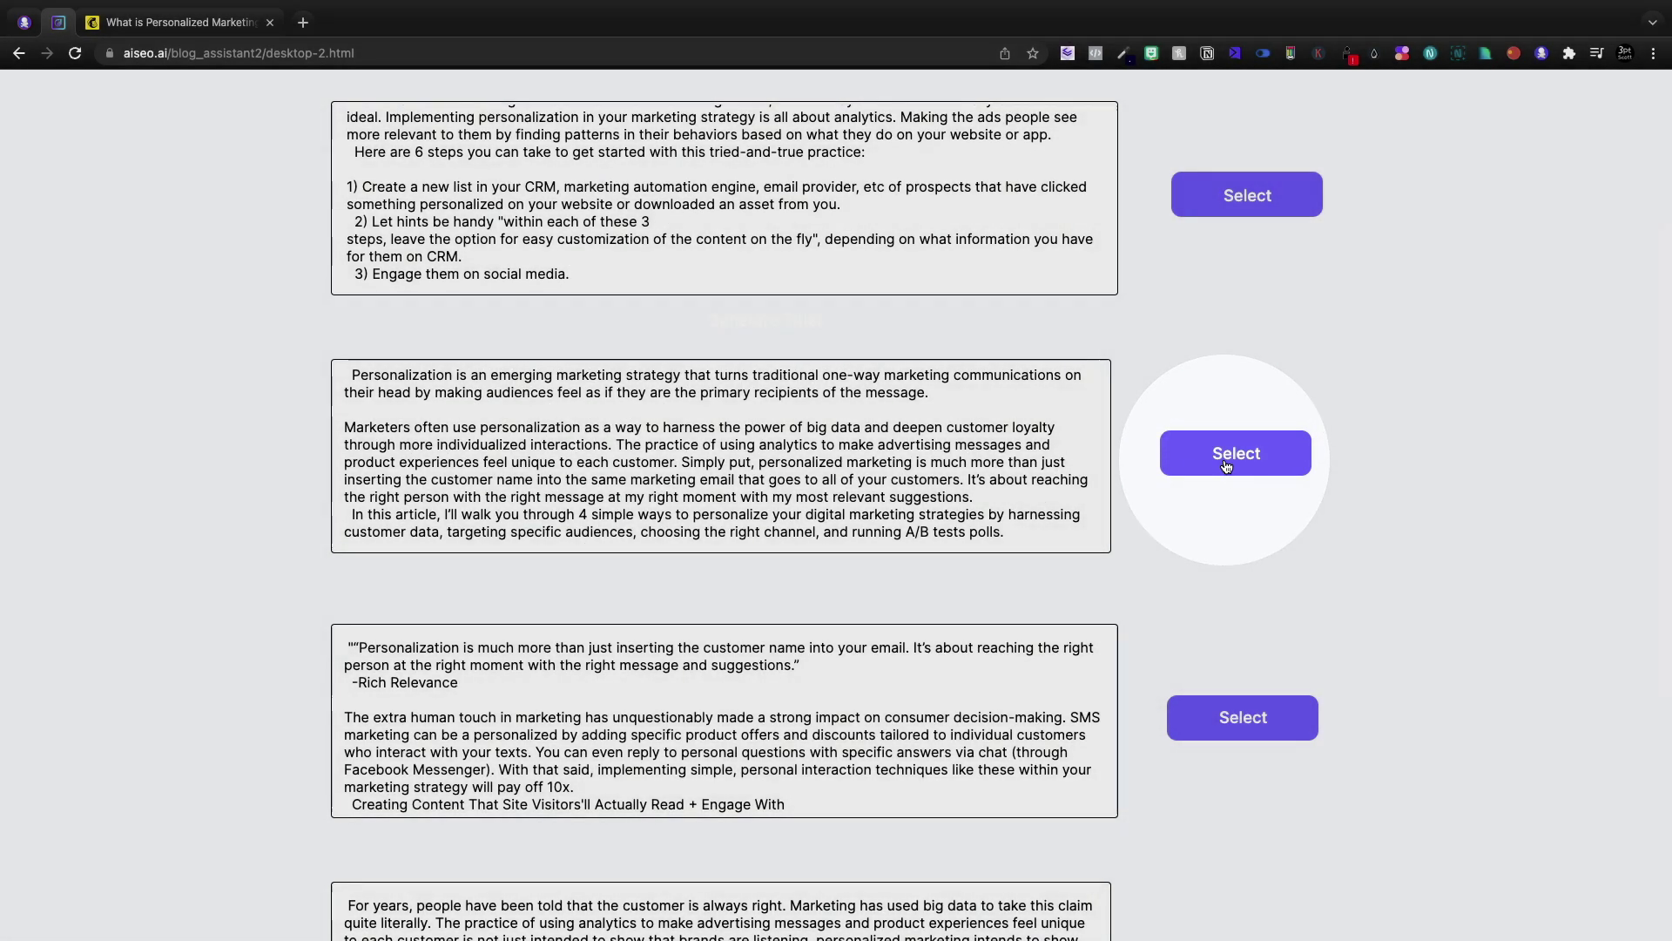
pyautogui.click(1227, 466)
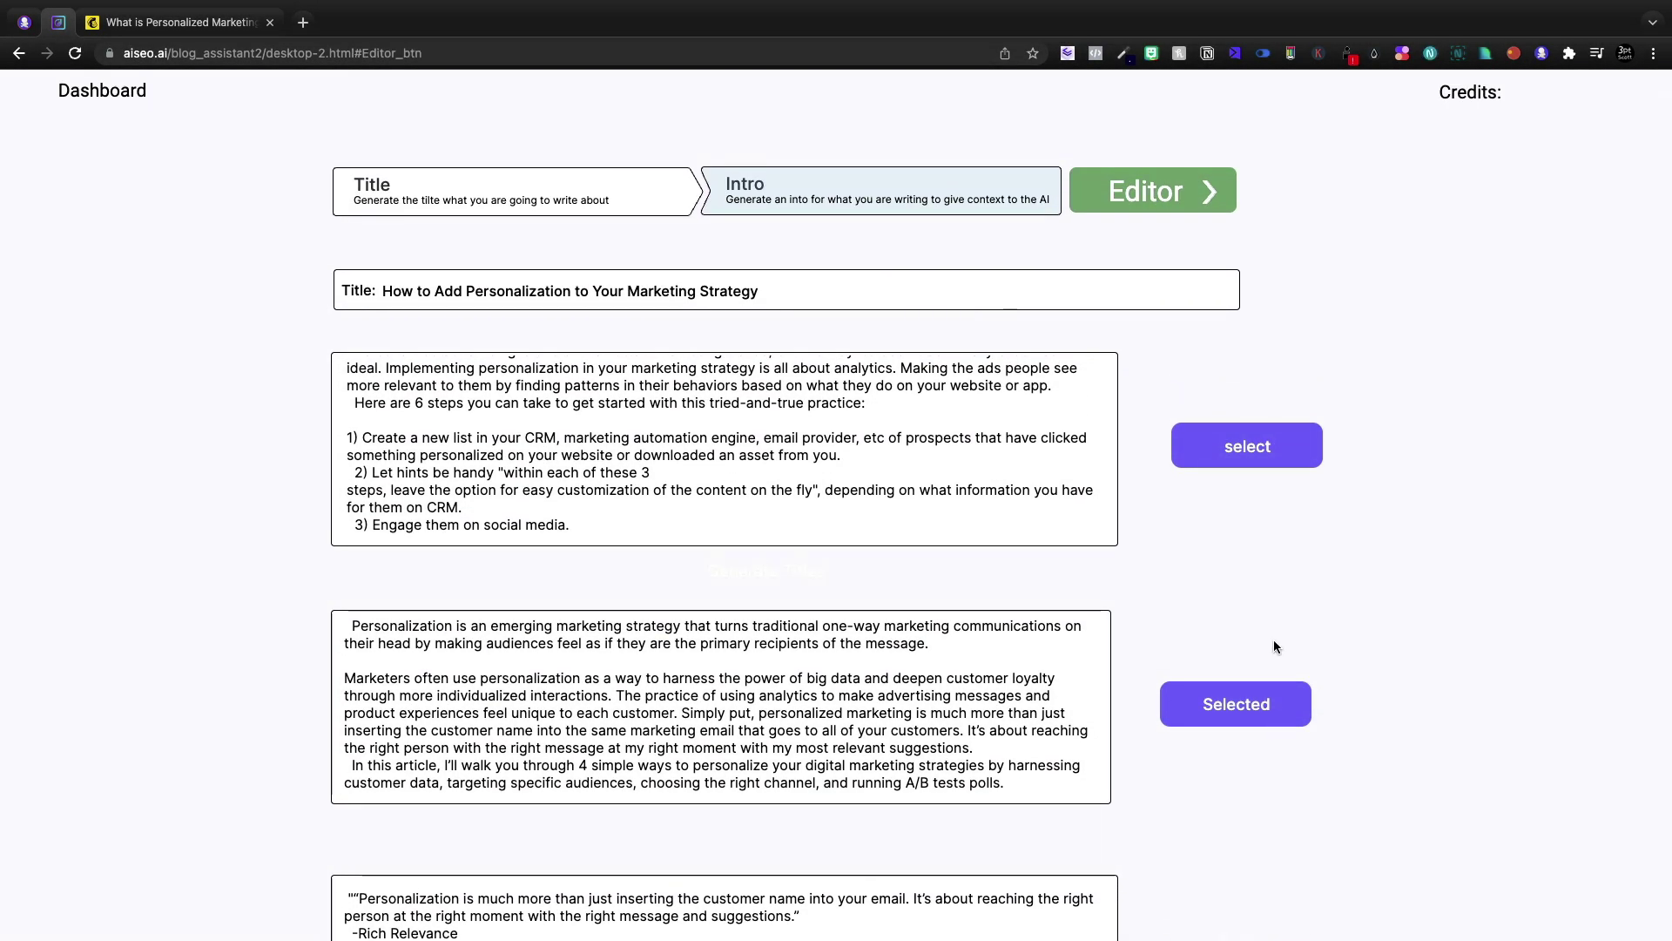
pyautogui.click(1152, 192)
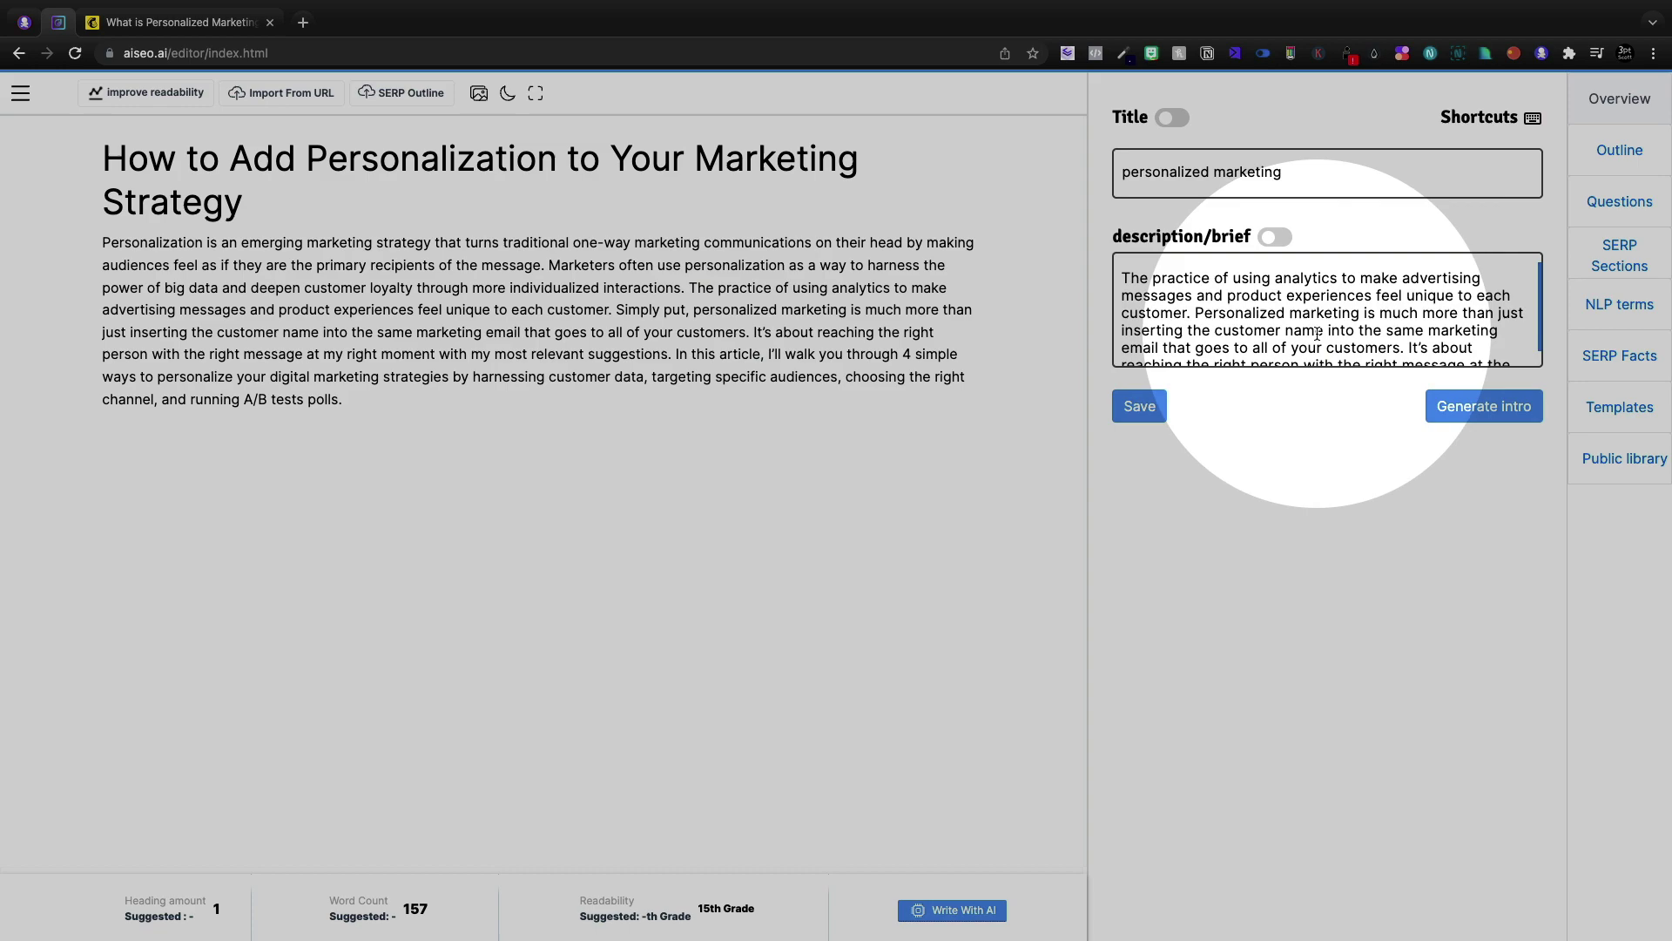
# Check the description brief and extract the SERP data for the document in SERP Sections.
pyautogui.scroll(-1, 1361, 306)
pyautogui.scroll(2, 1360, 306)
pyautogui.scroll(-2, 1360, 306)
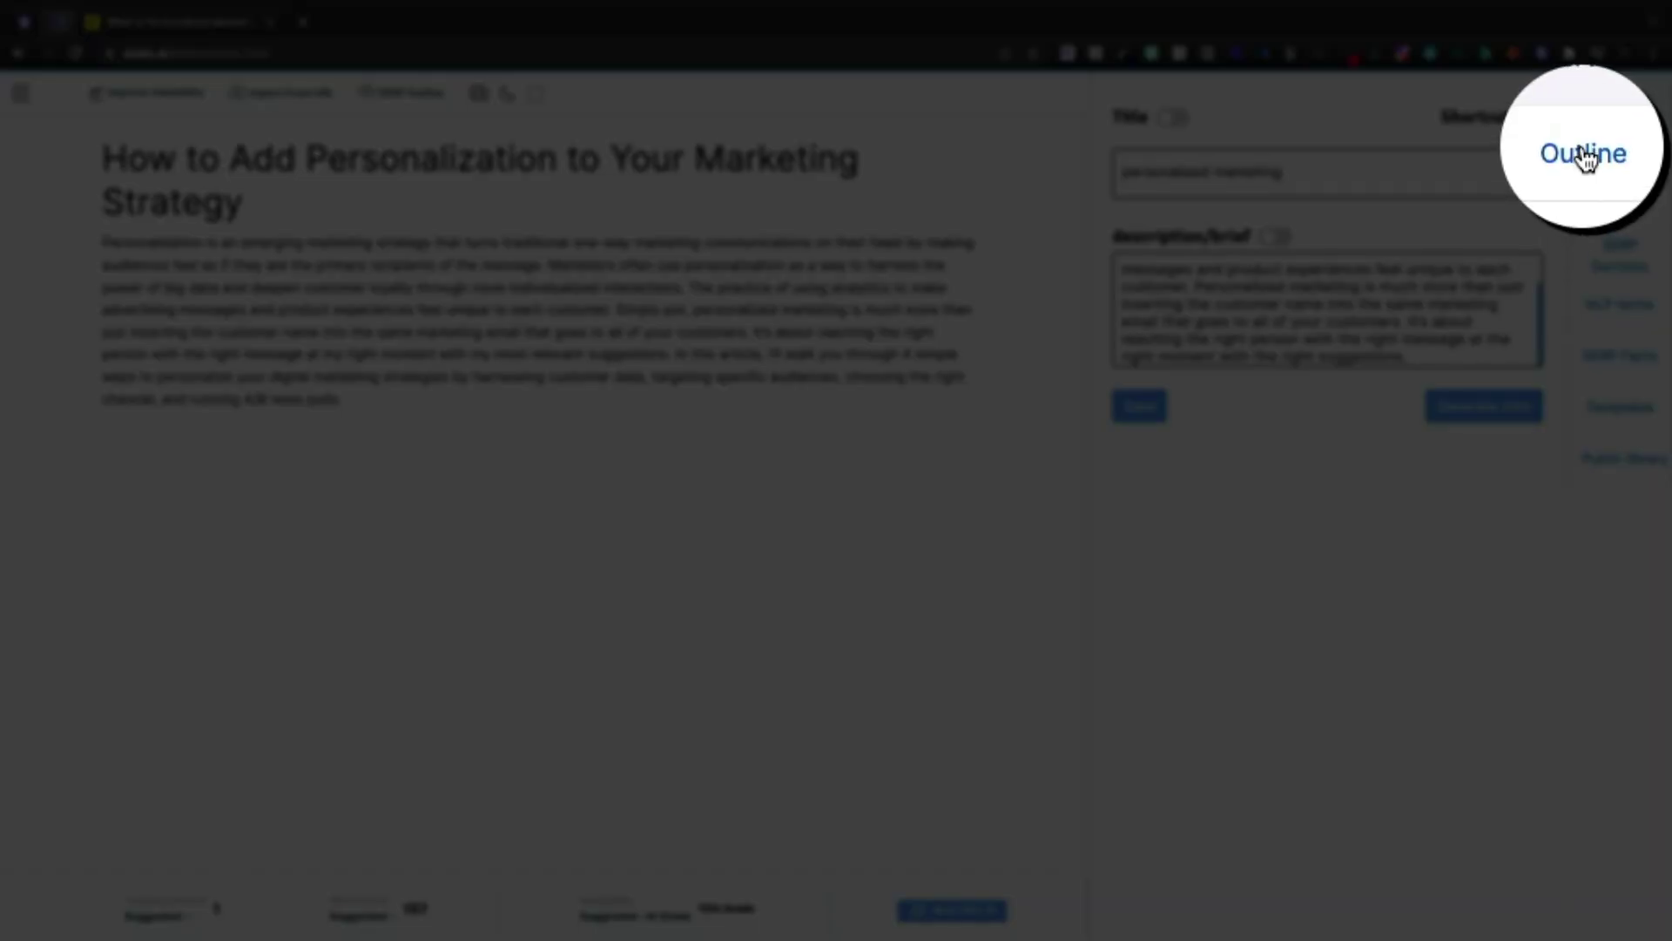
pyautogui.click(1585, 156)
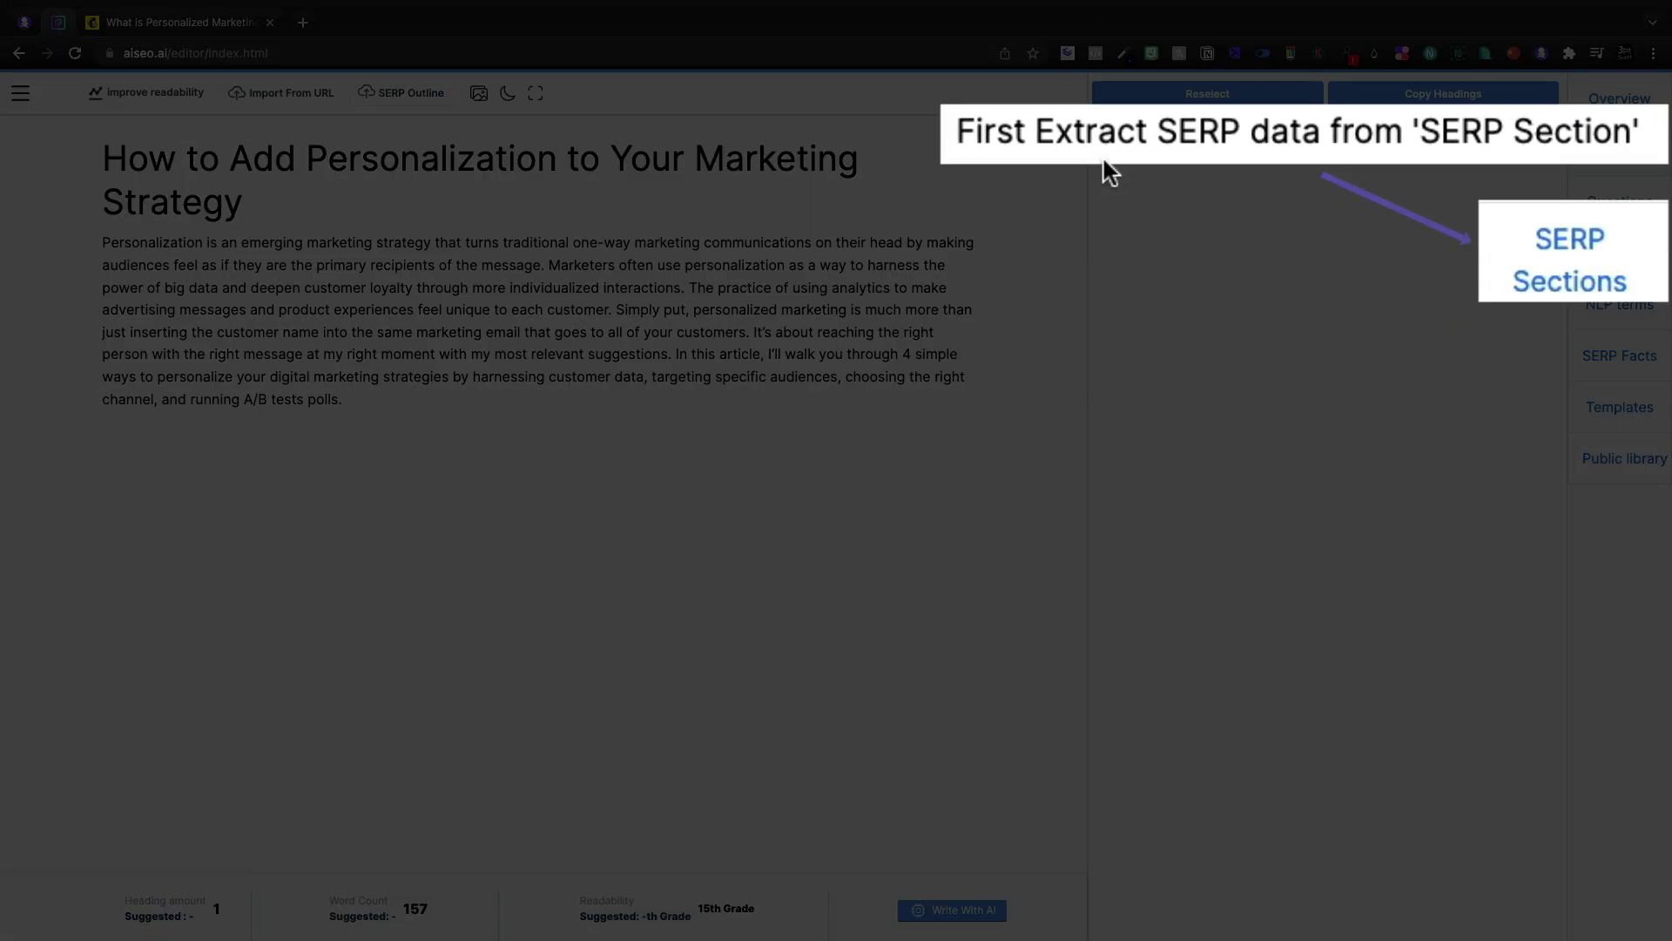
pyautogui.click(1568, 249)
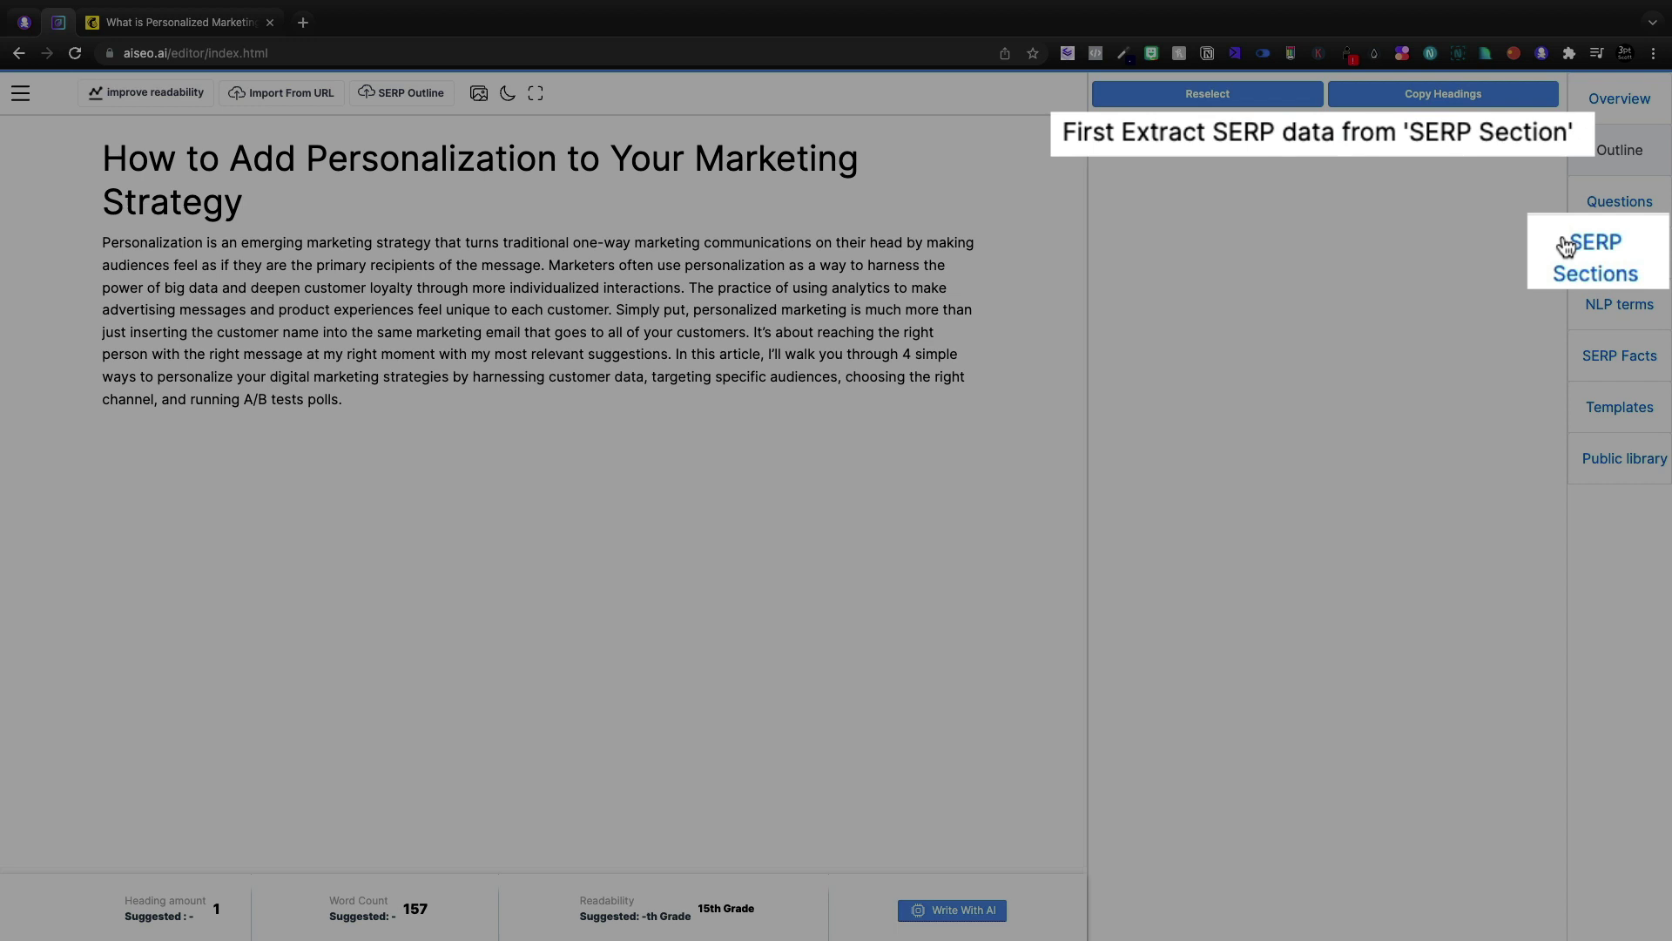
pyautogui.click(1364, 104)
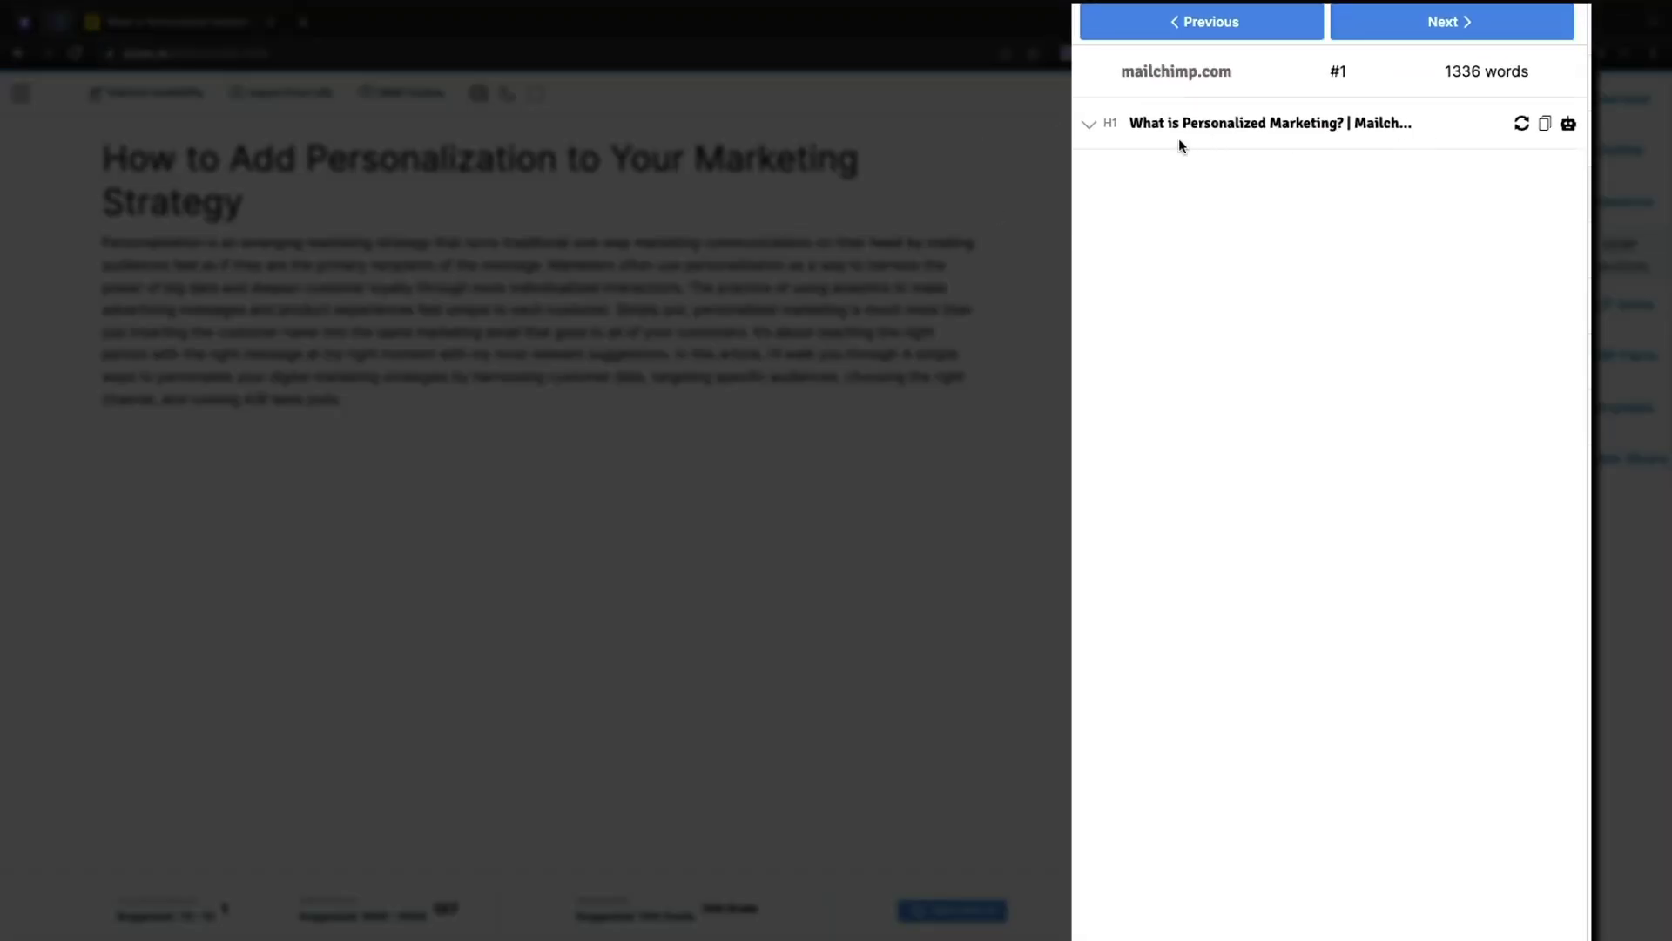
# Examine the extracted SERP sections, expanding the mailchimp.com heading's content and paging through the following competitors' headings.
pyautogui.click(1089, 123)
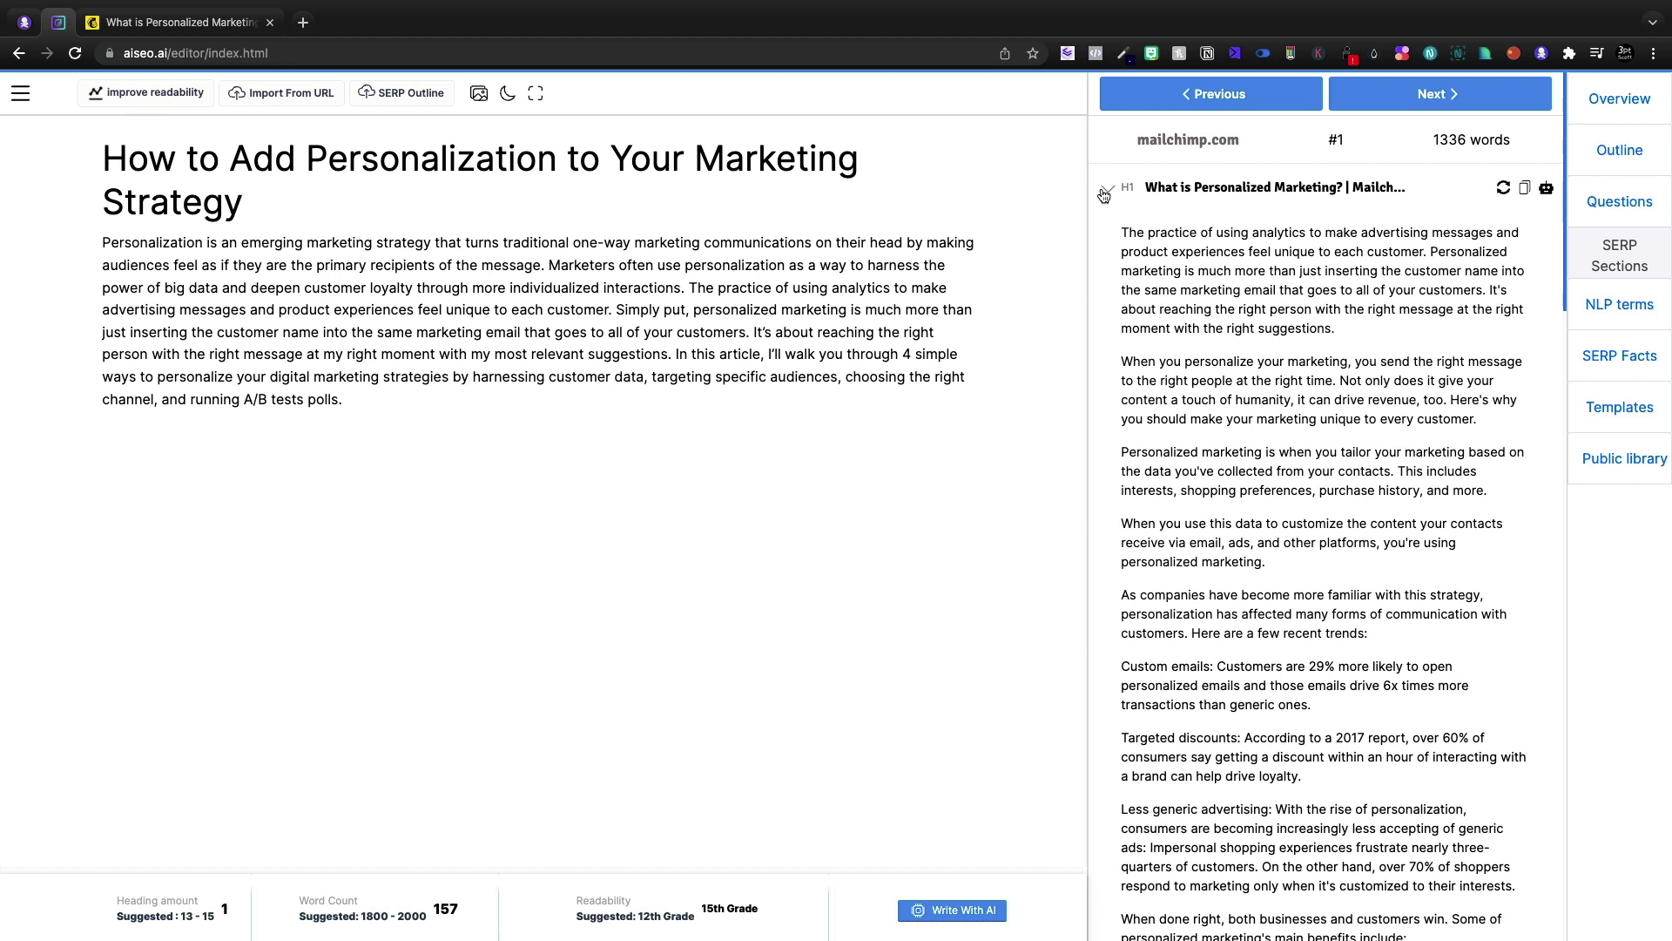
pyautogui.click(1108, 190)
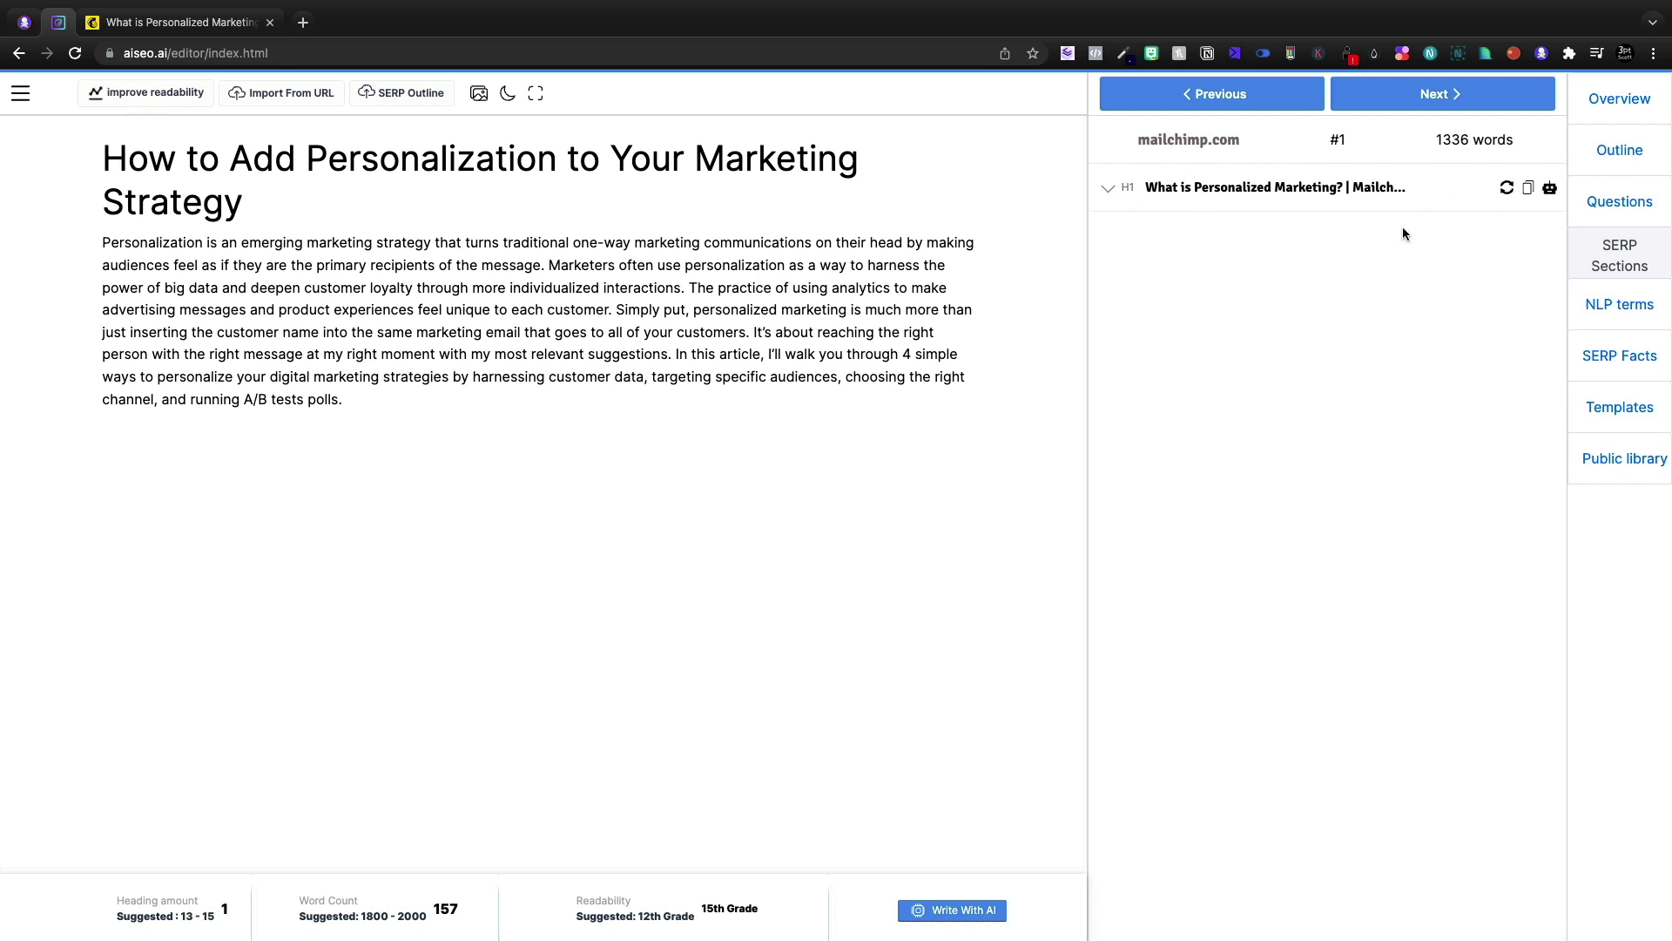
pyautogui.click(1393, 93)
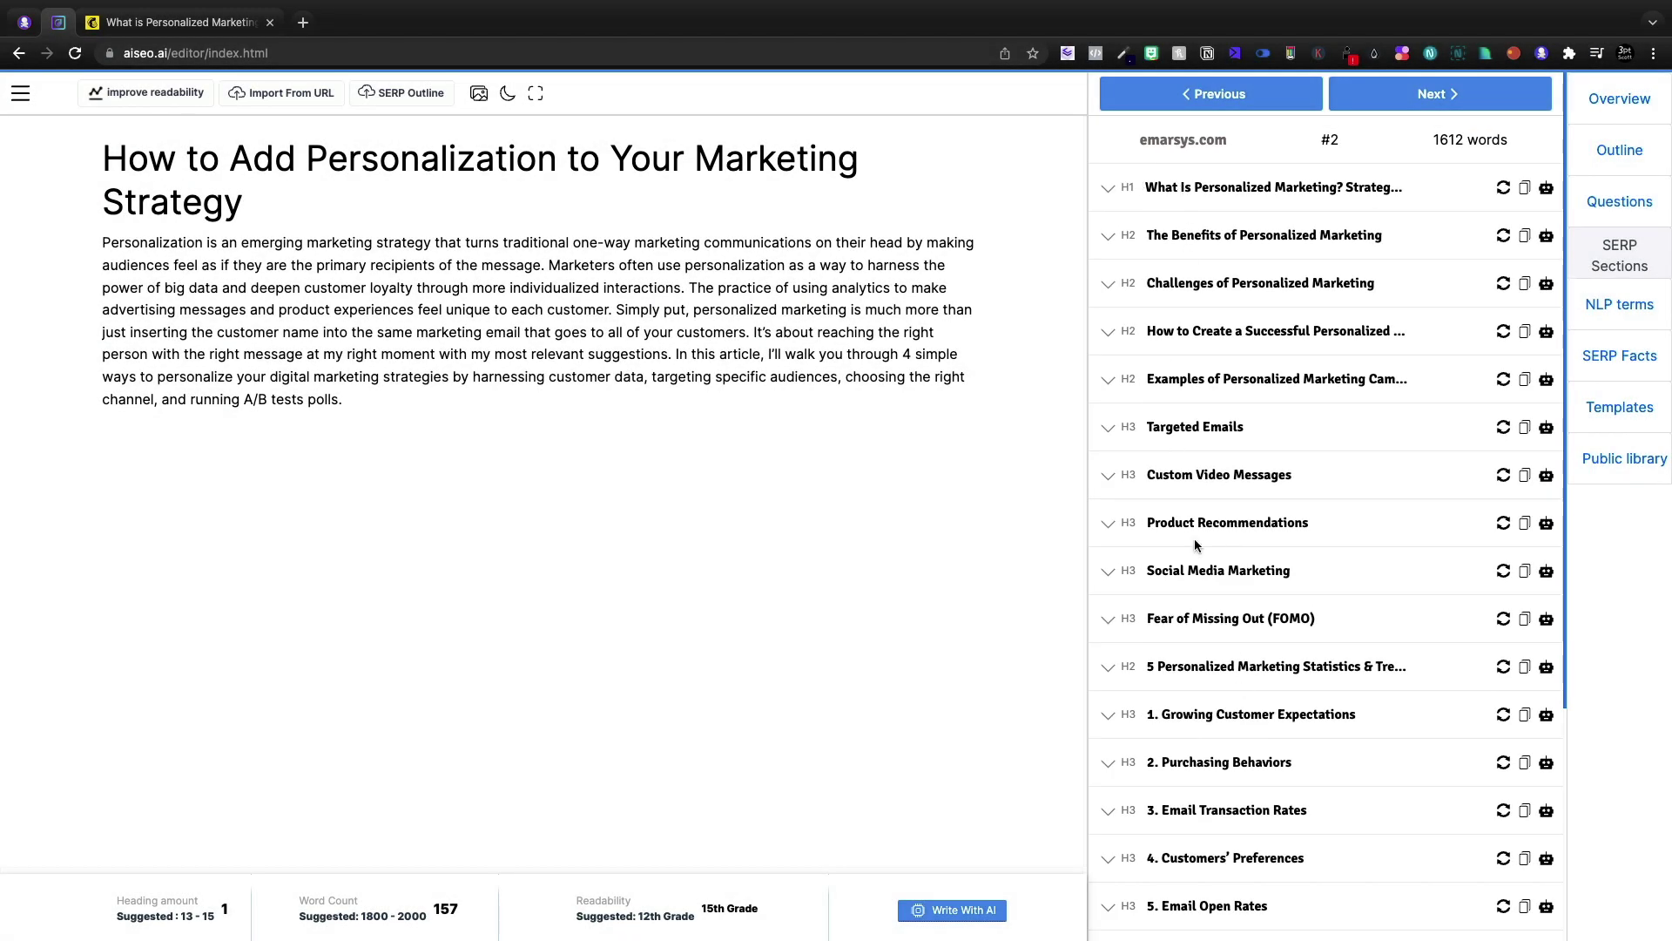
pyautogui.scroll(-4, 1200, 636)
pyautogui.scroll(4, 1424, 261)
pyautogui.click(1429, 95)
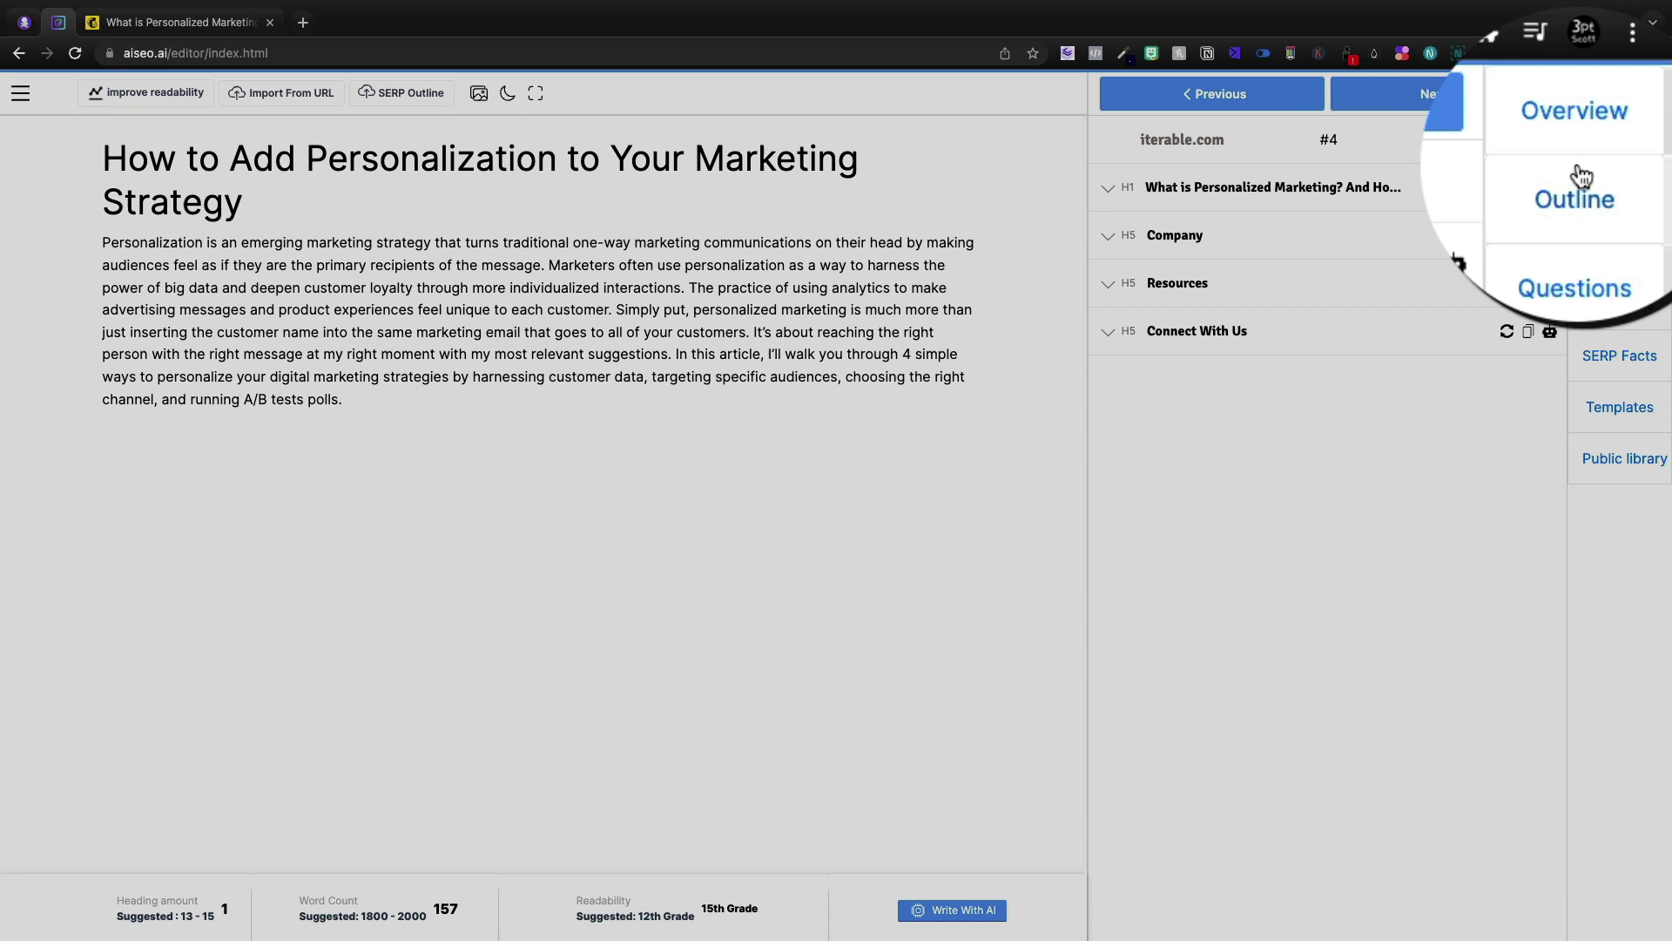
# Open the document's outline builder and look through the headings of the ranking competitor pages for usable sections.
pyautogui.click(1581, 177)
pyautogui.click(1307, 179)
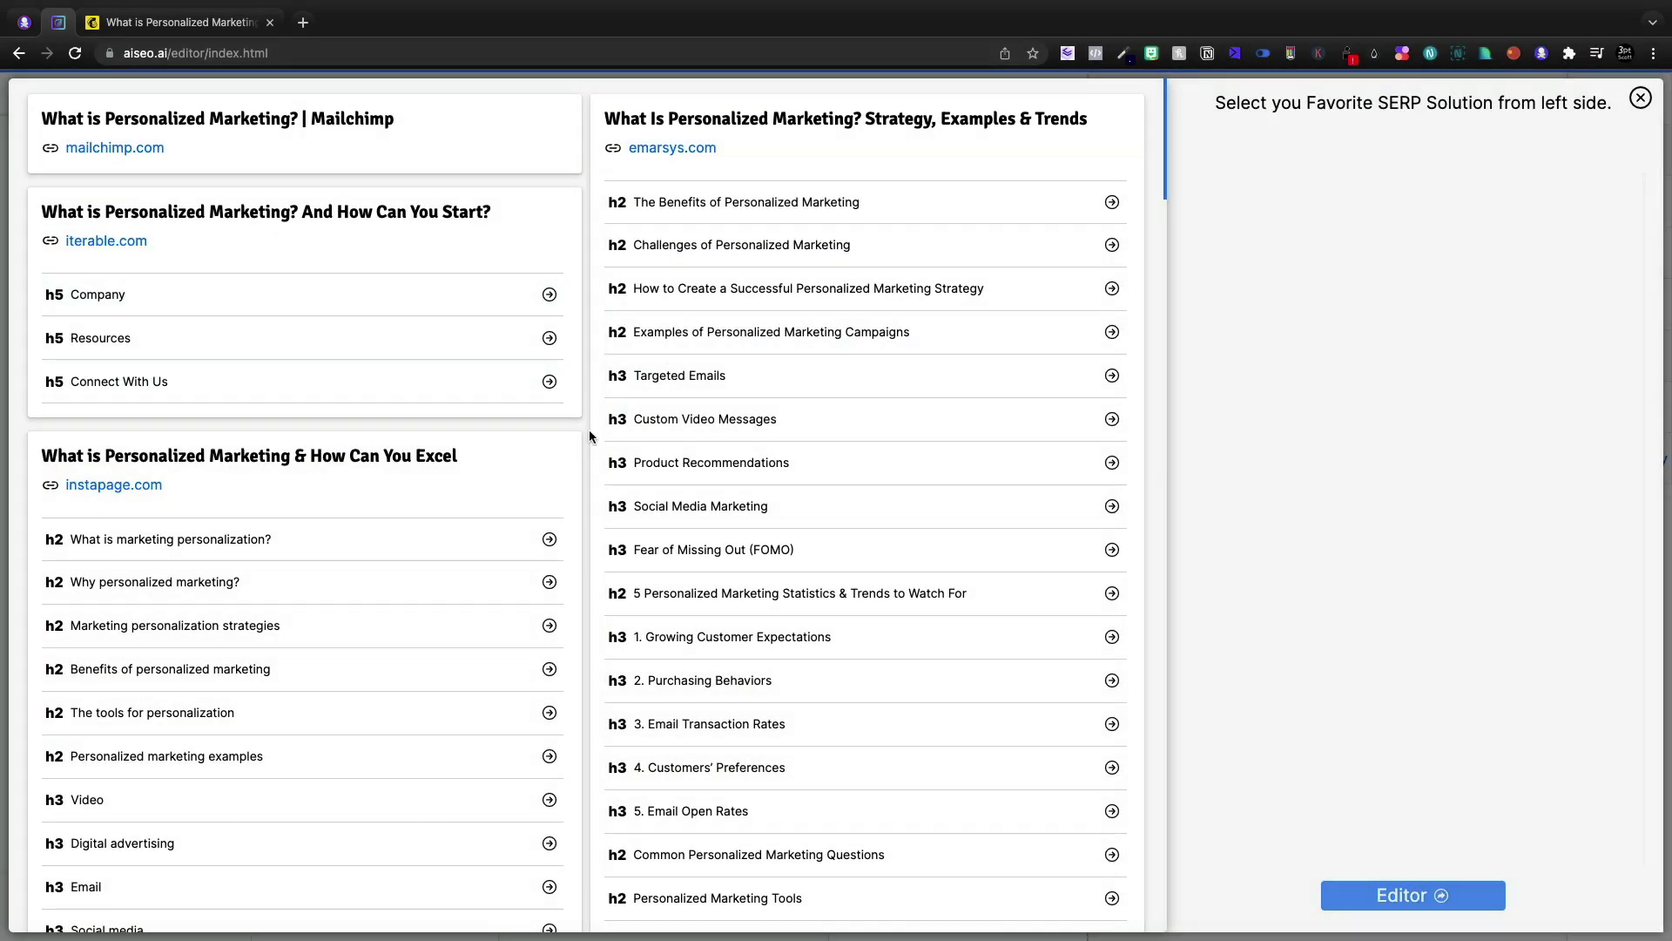
pyautogui.scroll(-7, 589, 431)
pyautogui.scroll(-15, 589, 430)
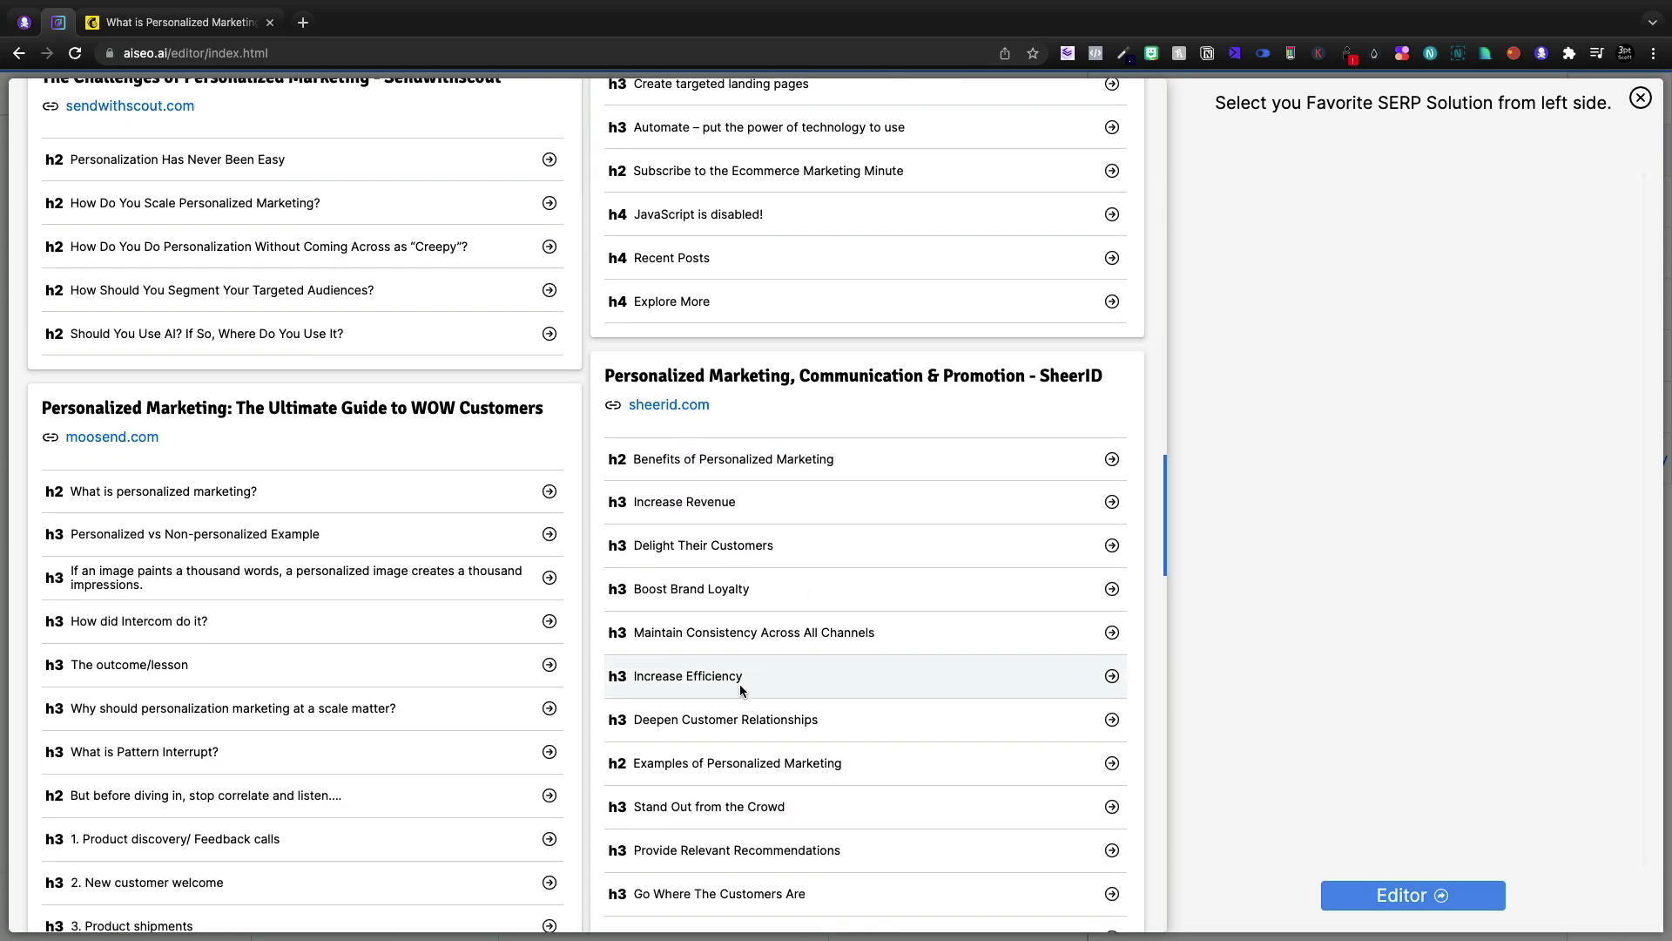
pyautogui.scroll(-4, 739, 683)
pyautogui.scroll(20, 739, 683)
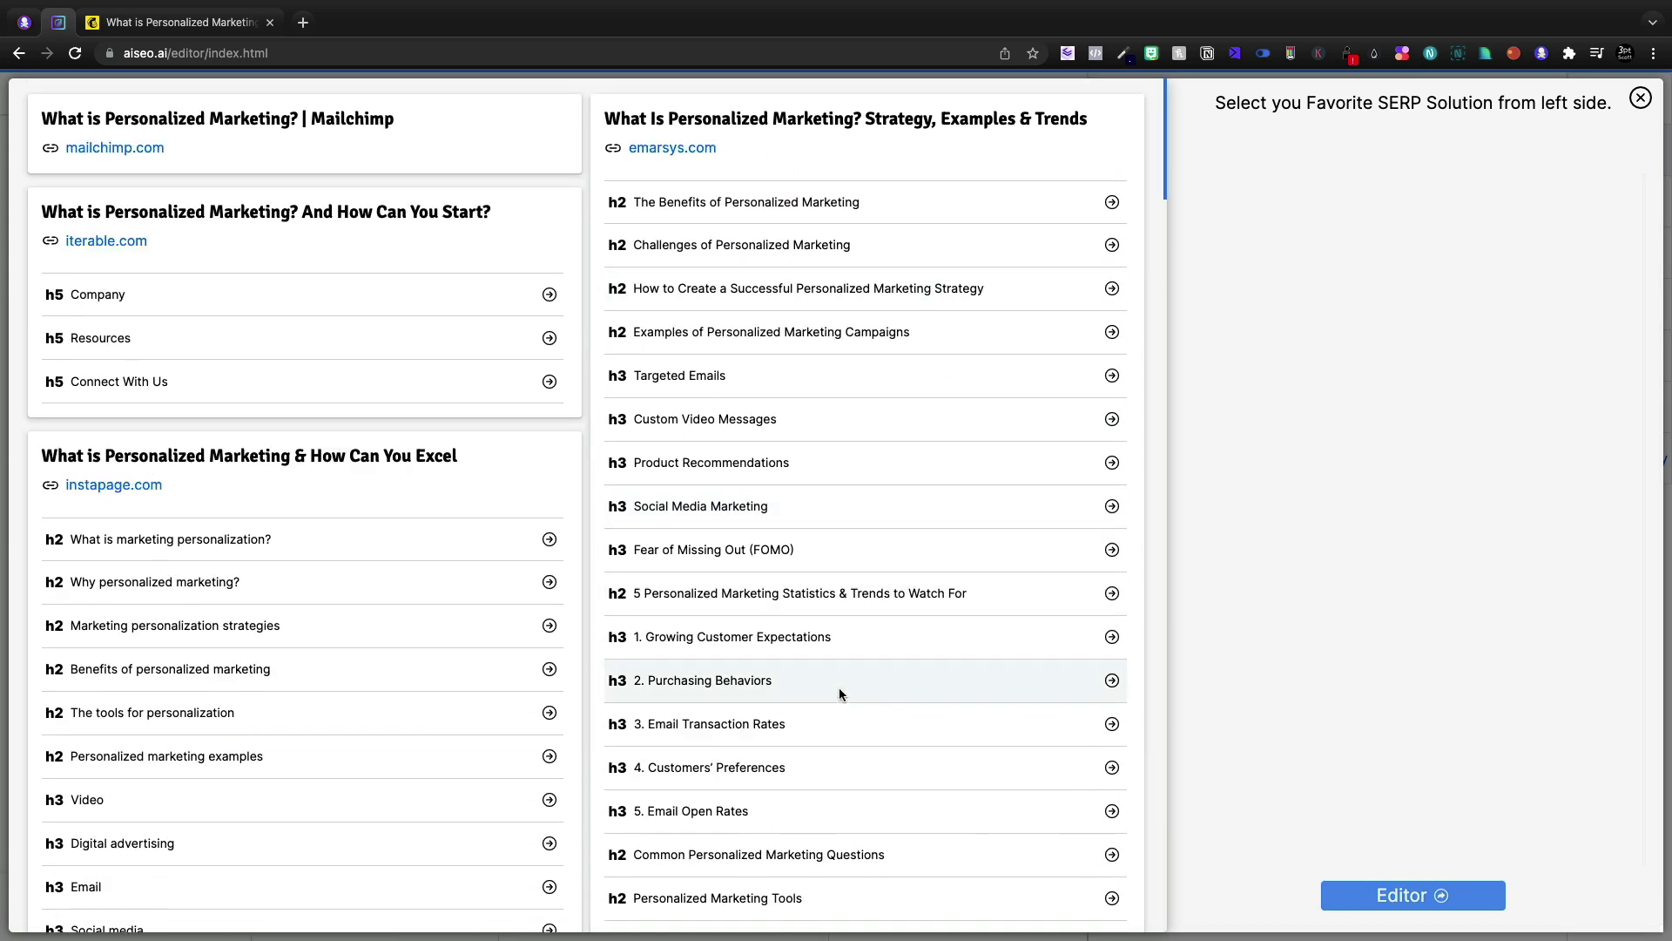
pyautogui.scroll(-10, 698, 651)
pyautogui.scroll(1, 699, 650)
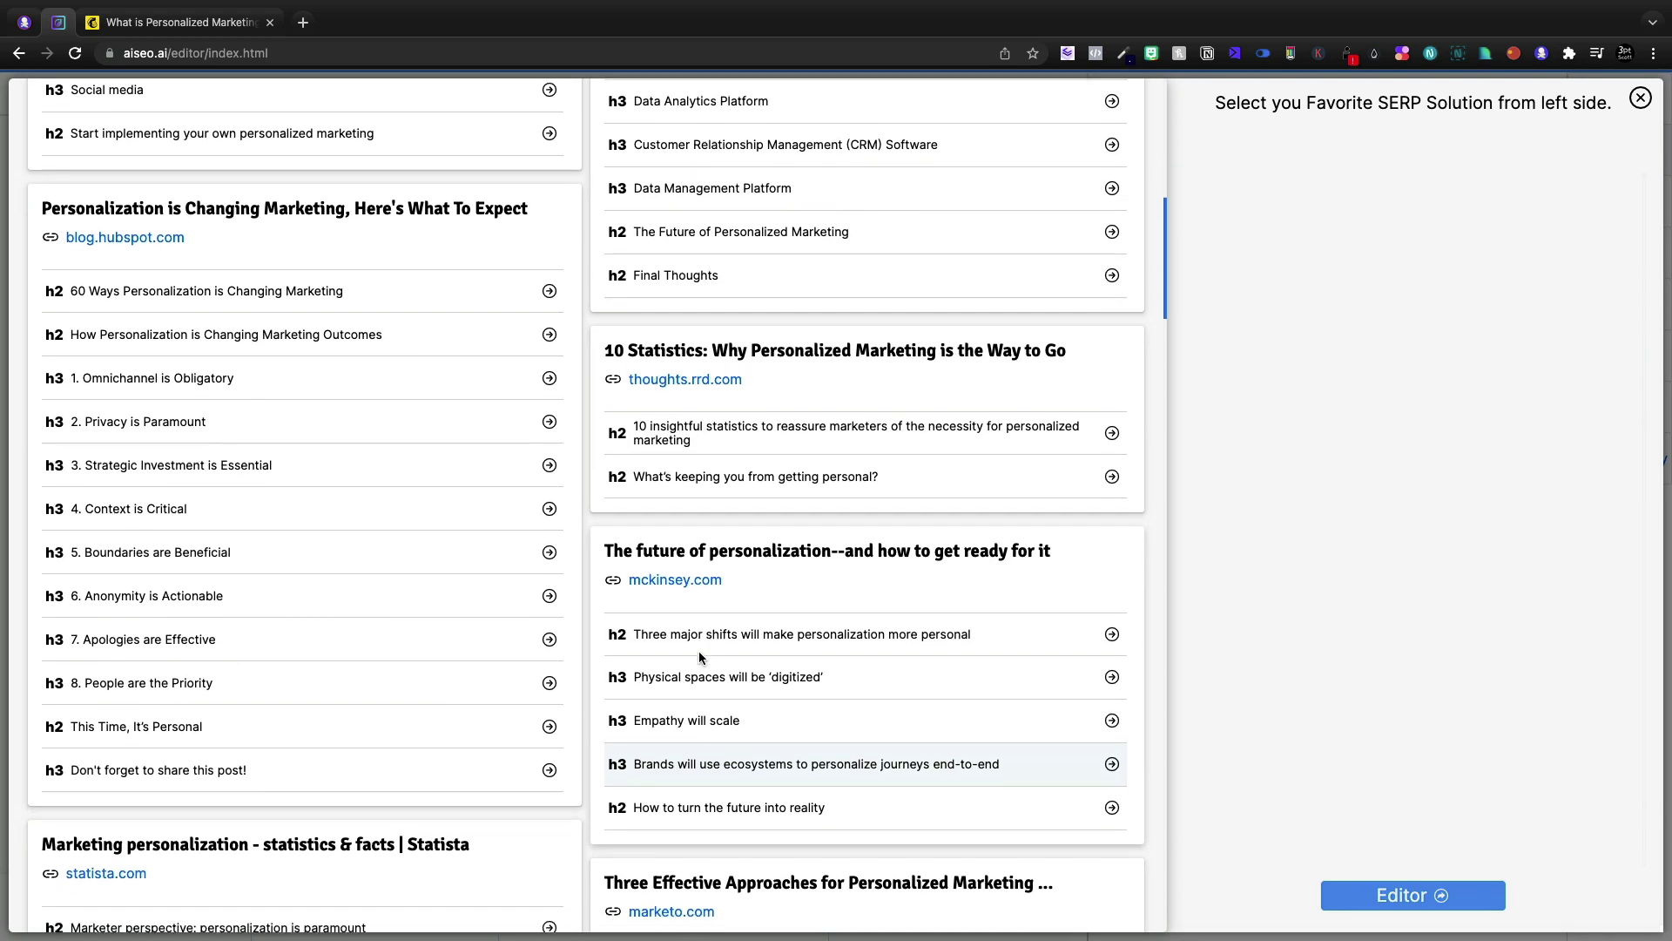
pyautogui.scroll(-10, 488, 770)
pyautogui.scroll(1, 488, 769)
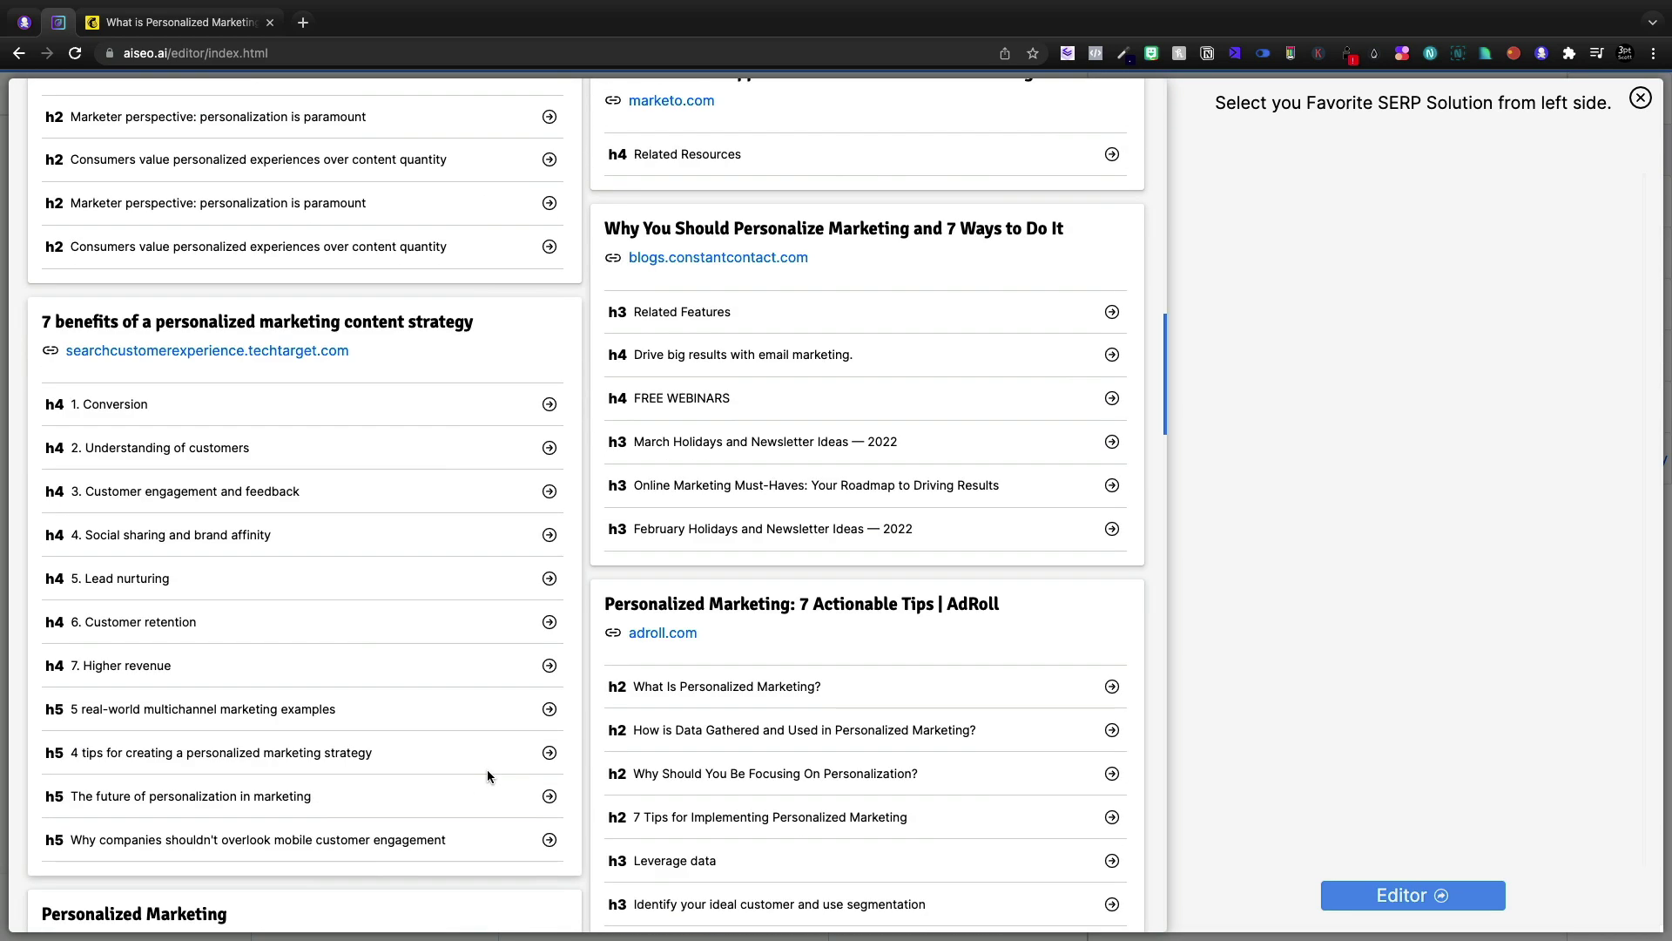
pyautogui.scroll(-5, 487, 770)
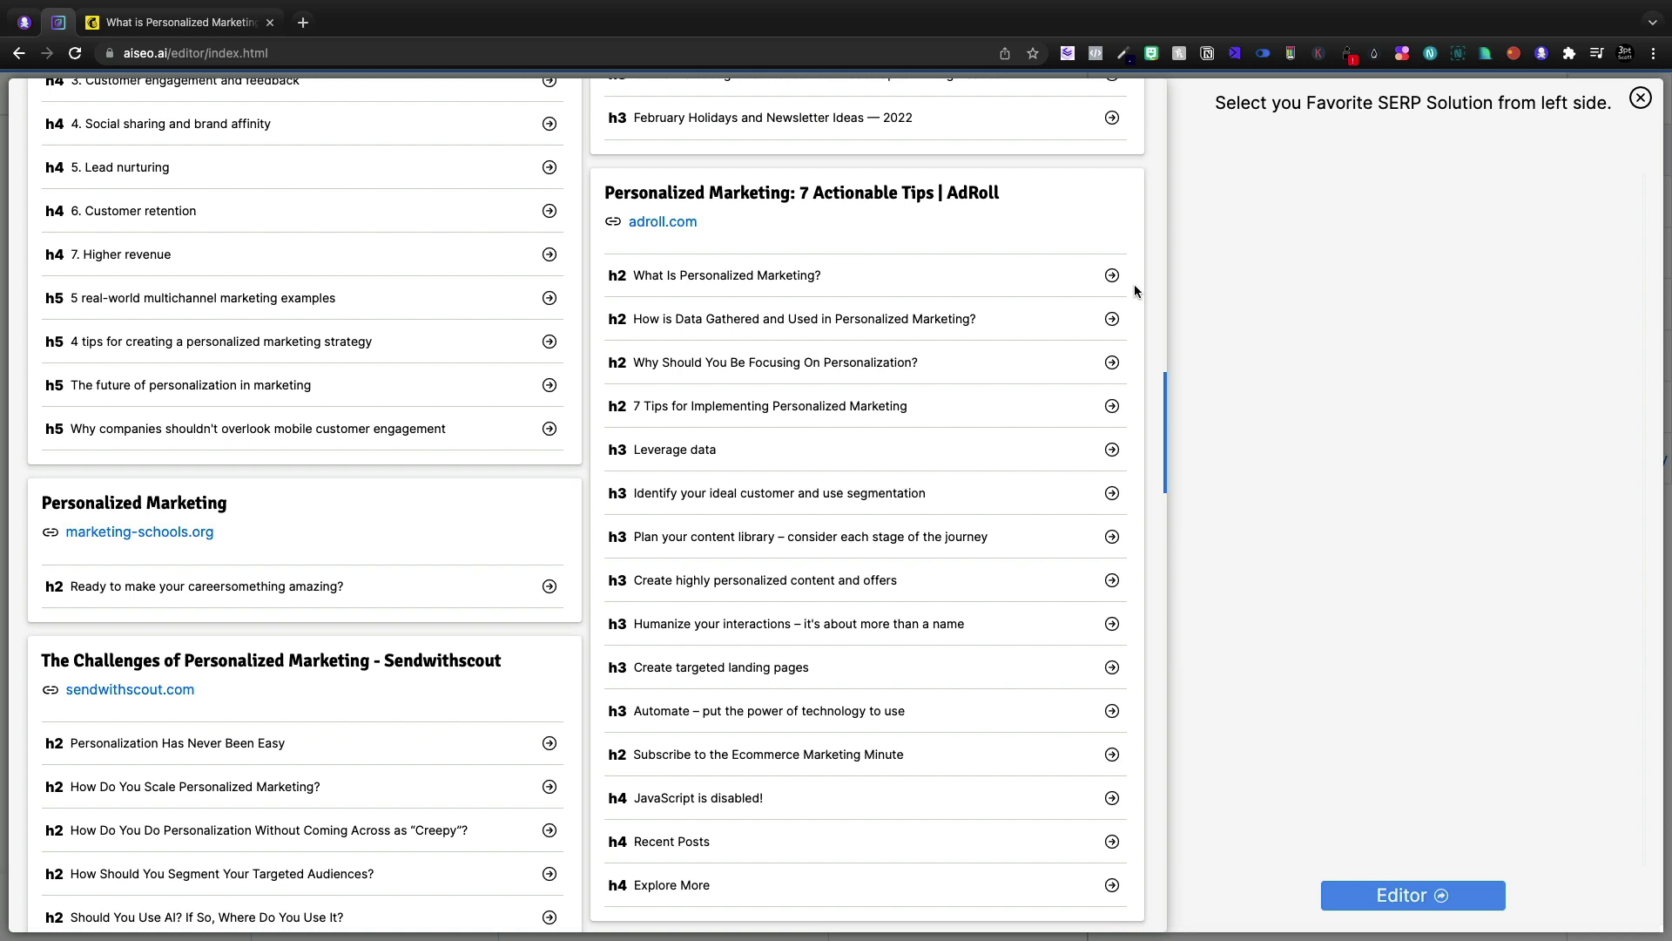
# Add the h2 headings "What Is Personalized Marketing?", "Benefits of personalized marketing" and "How to Create a Successful Personalized Marketing Strategy" to the outline.
pyautogui.click(1112, 275)
pyautogui.scroll(15, 451, 470)
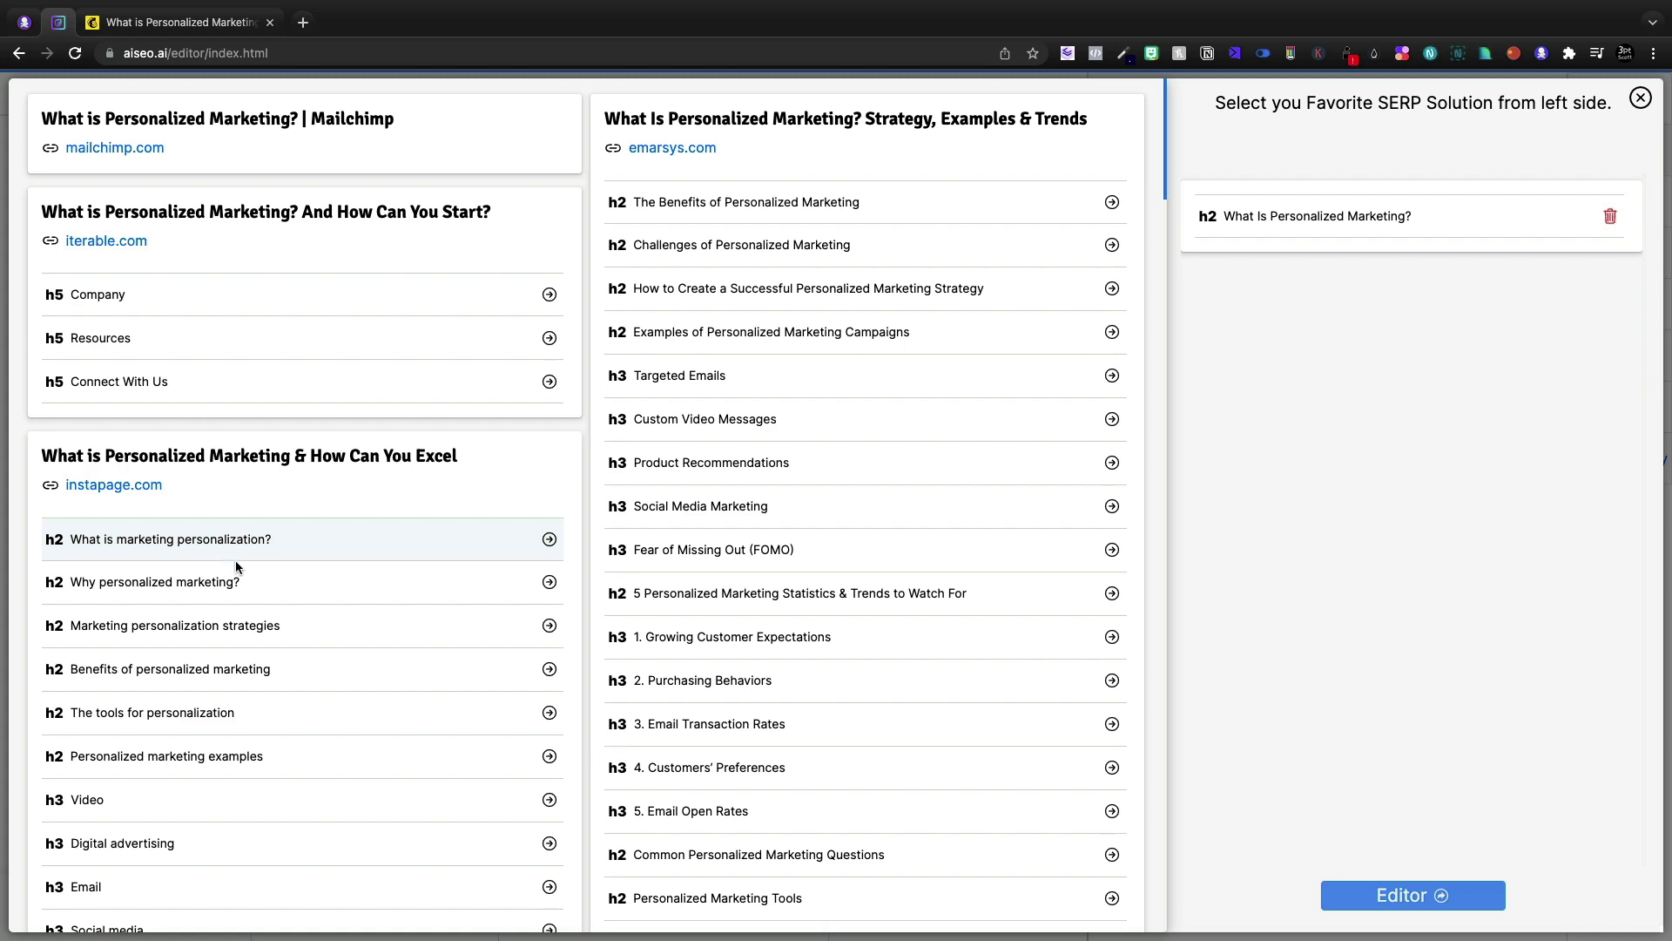
pyautogui.click(549, 669)
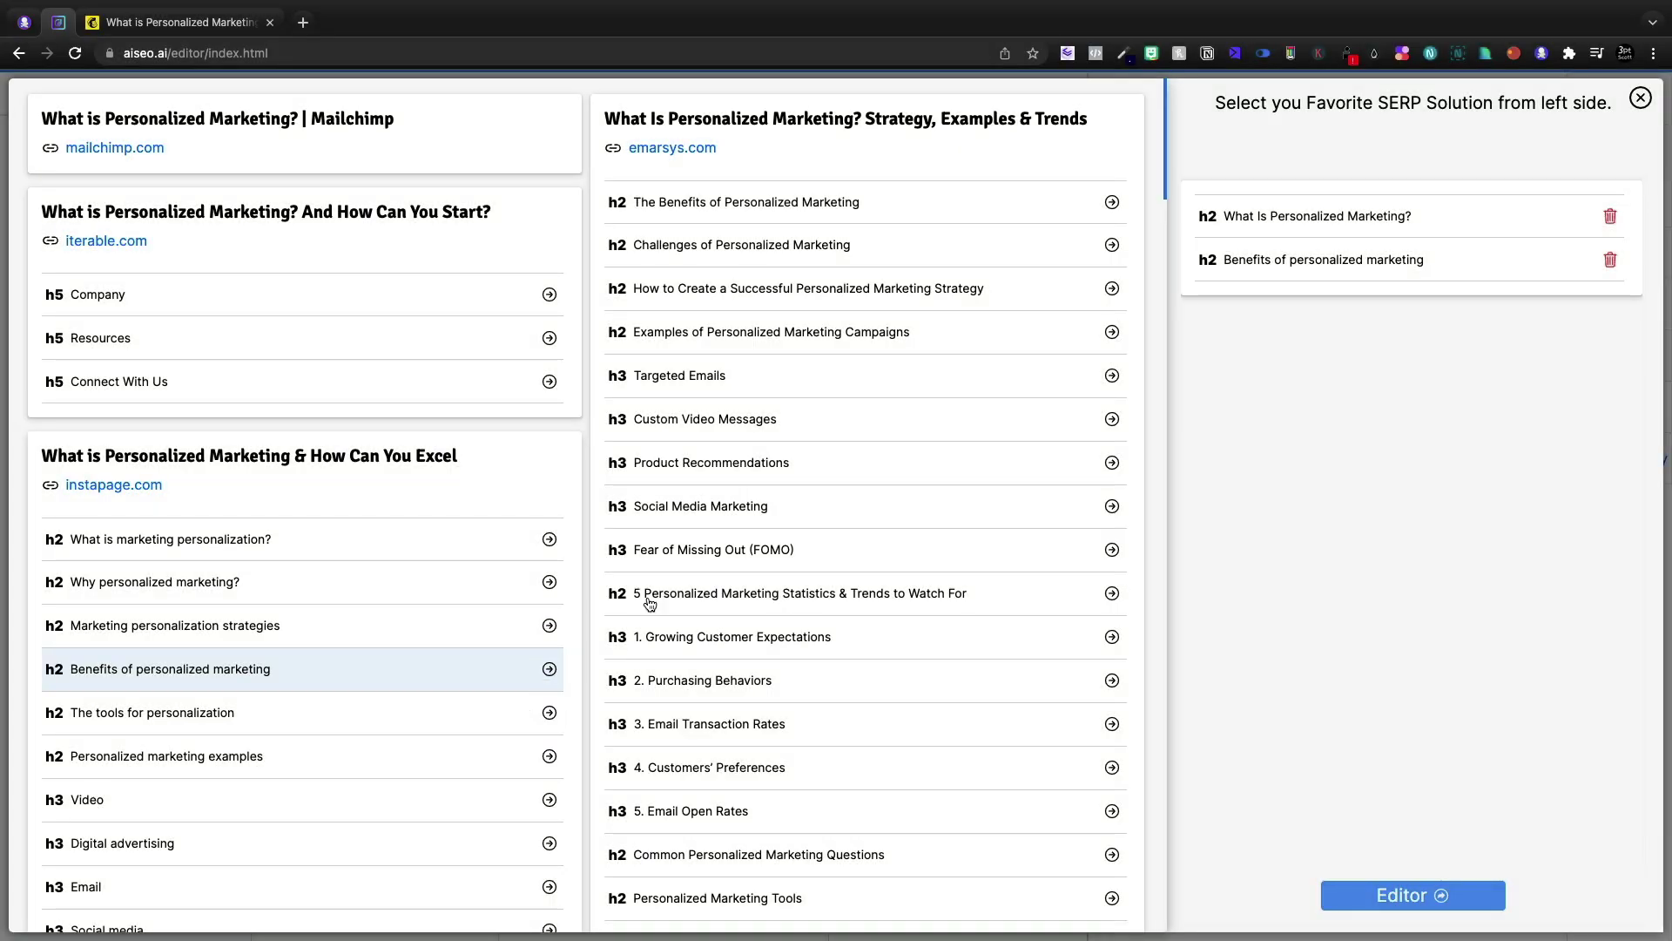
pyautogui.click(1112, 289)
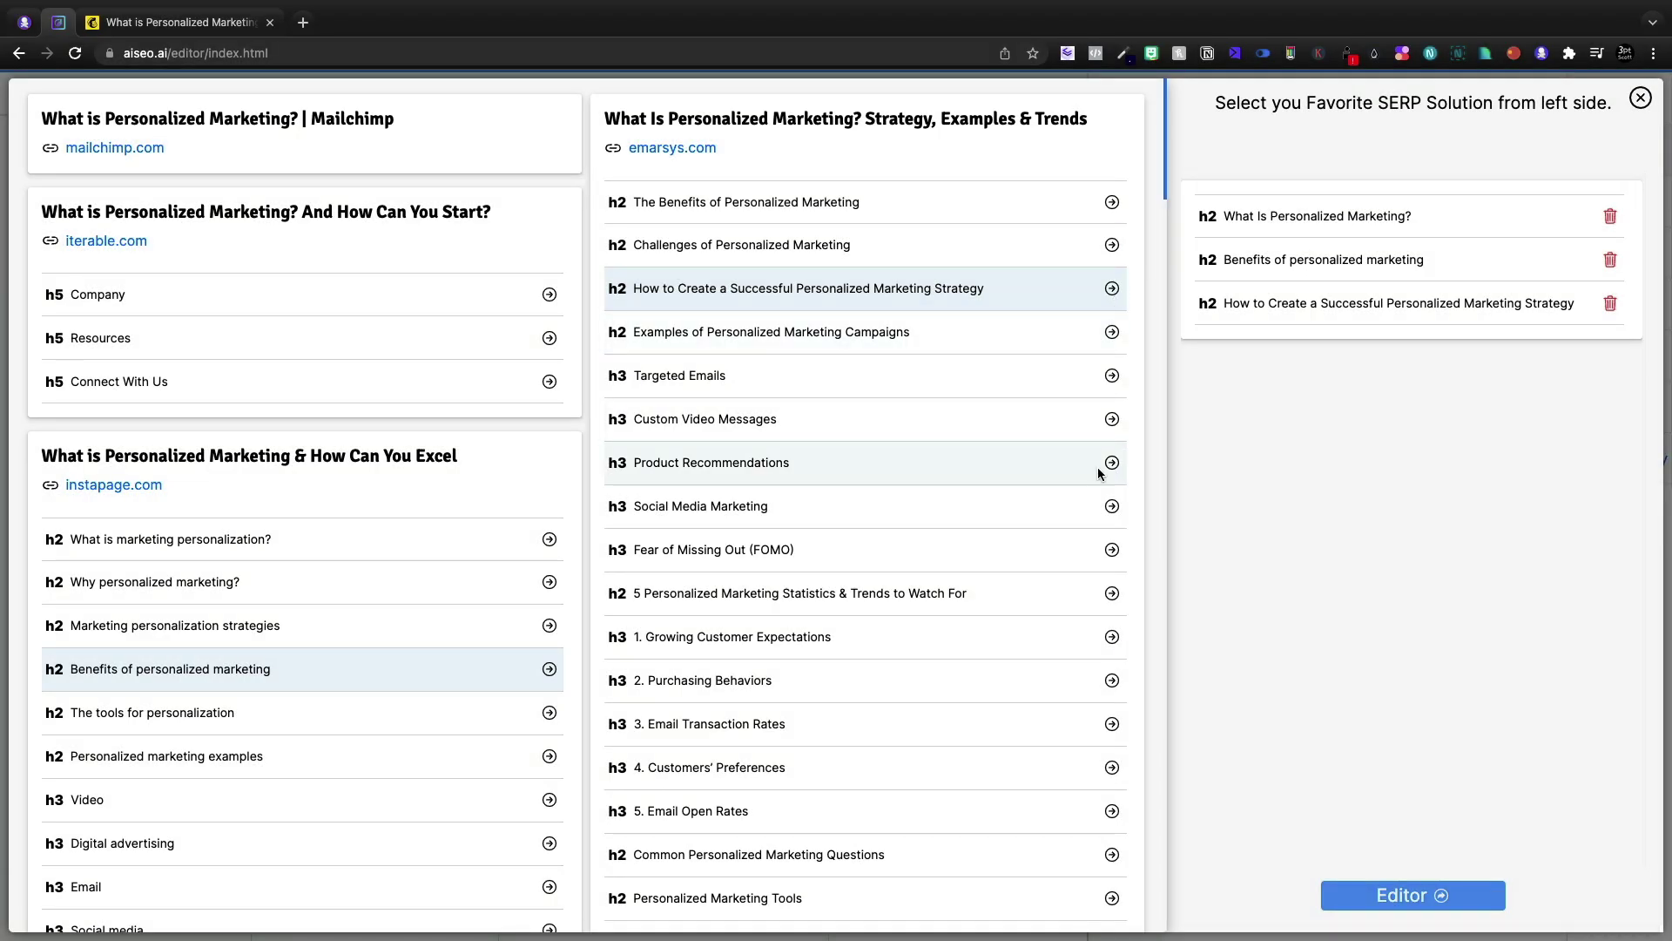
# Add emarsys.com's "Common Personalized Marketing Questions" and sheerid.com's "Challenges of Personalized Marketing" to the outline.
pyautogui.scroll(-5, 1112, 467)
pyautogui.click(1112, 443)
pyautogui.scroll(-12, 1112, 453)
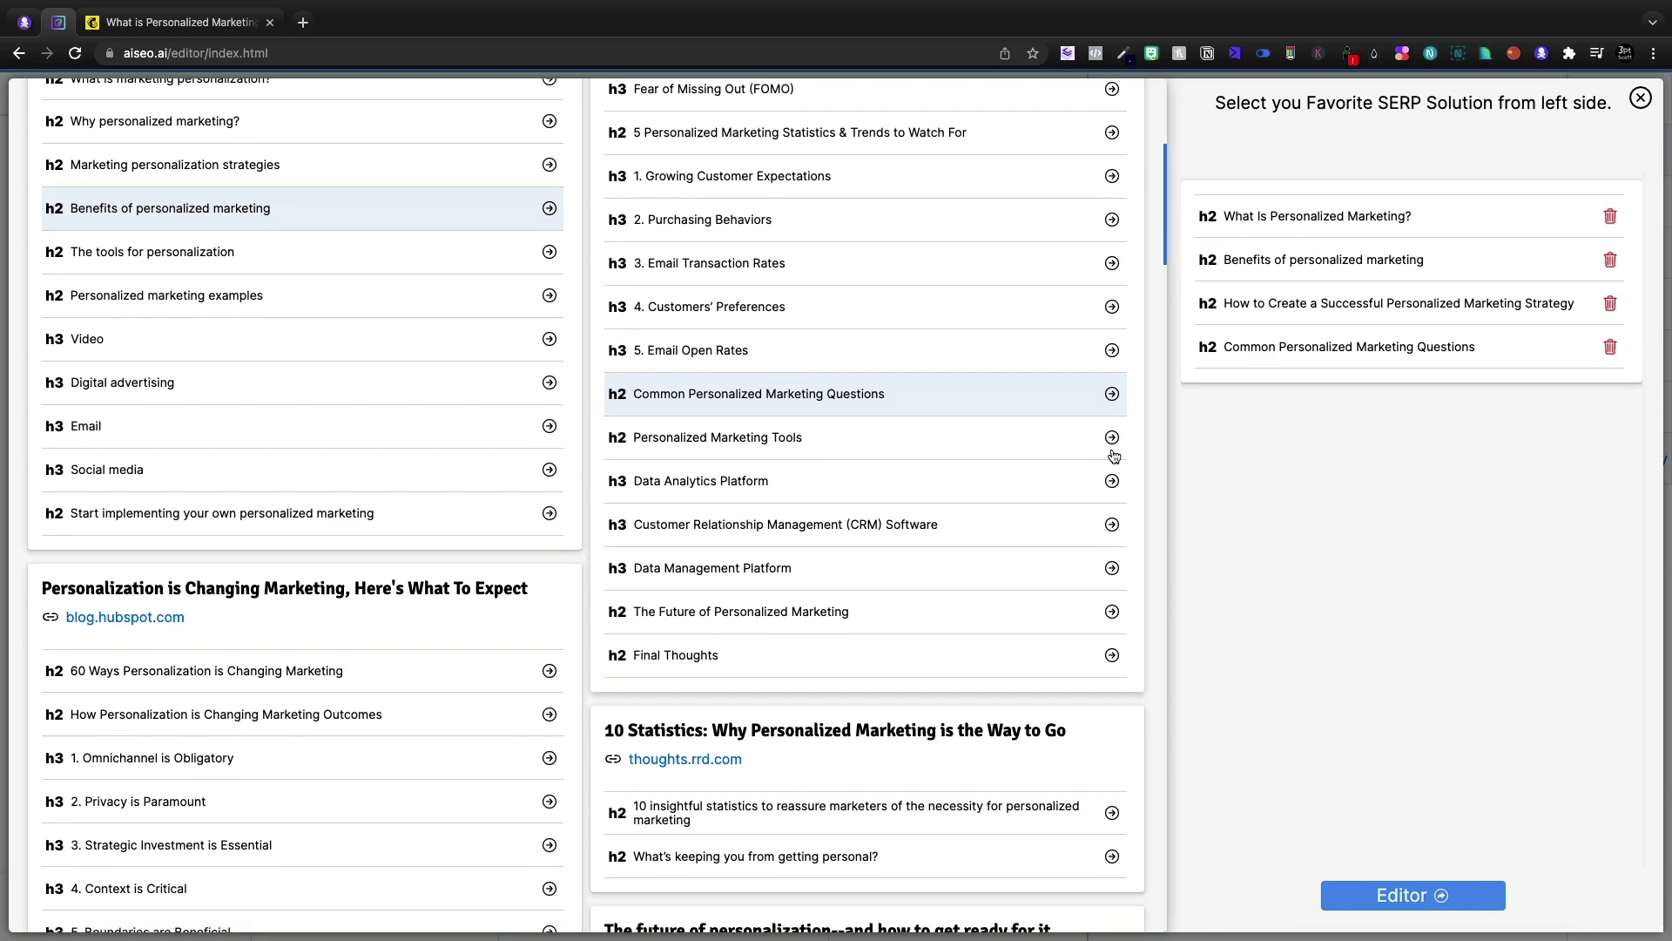
pyautogui.click(1113, 349)
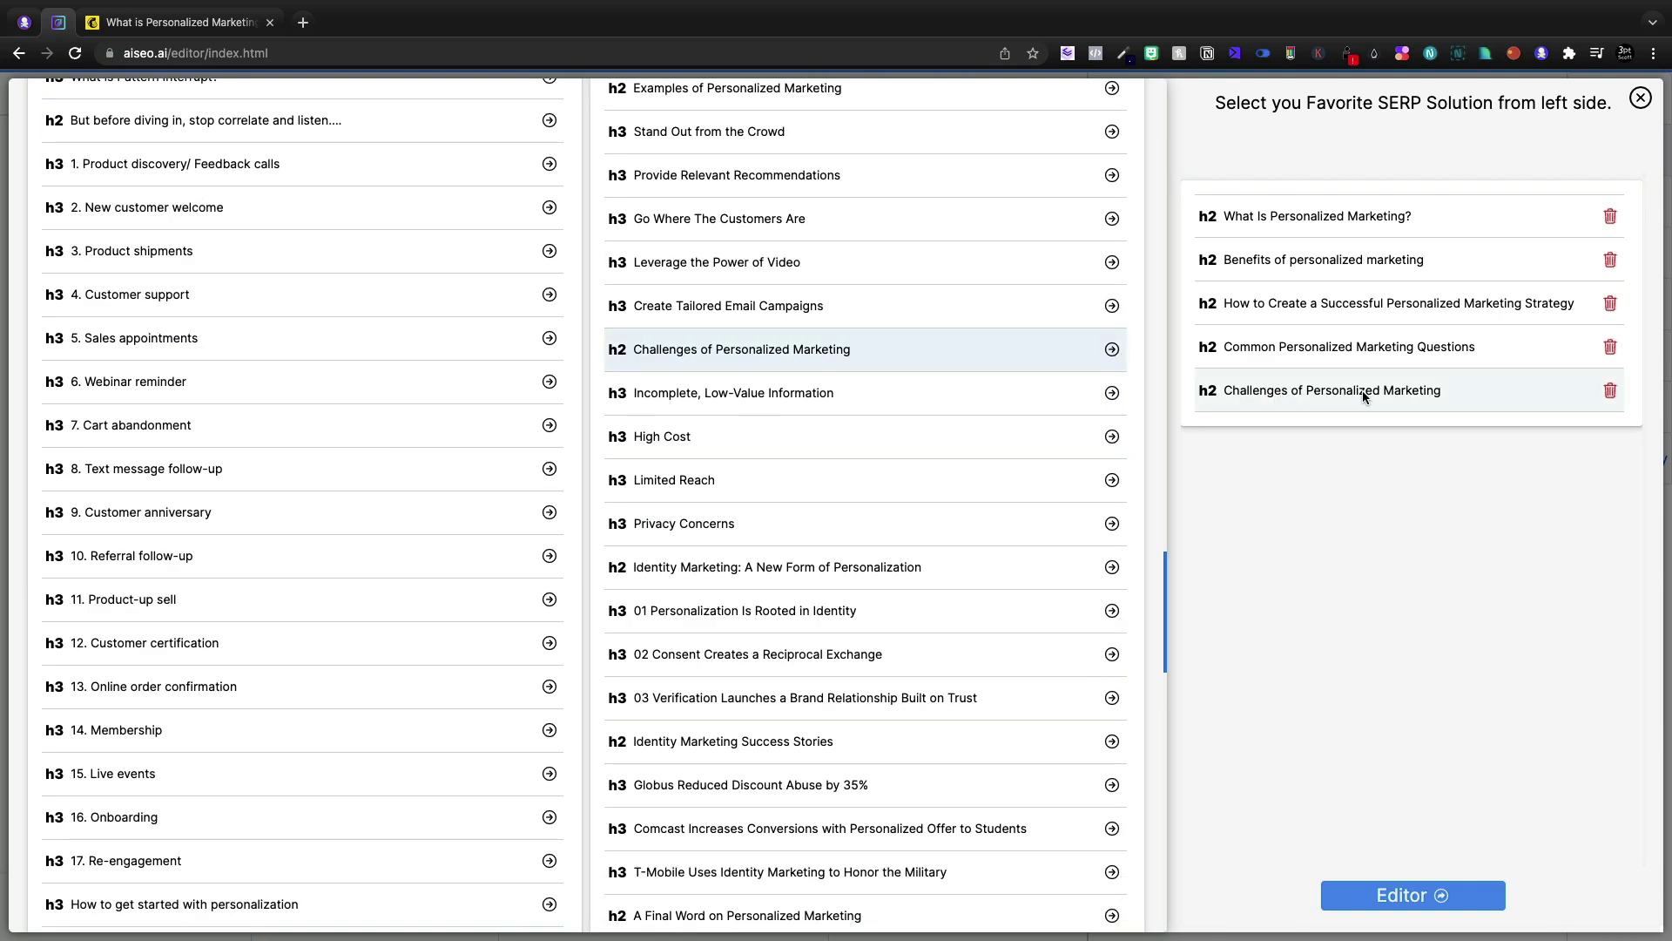
# Move "Challenges of Personalized Marketing" directly below "Benefits of personalized marketing" and take the outline back to the editor.
pyautogui.moveTo(1616, 388); pyautogui.dragTo(1516, 305)
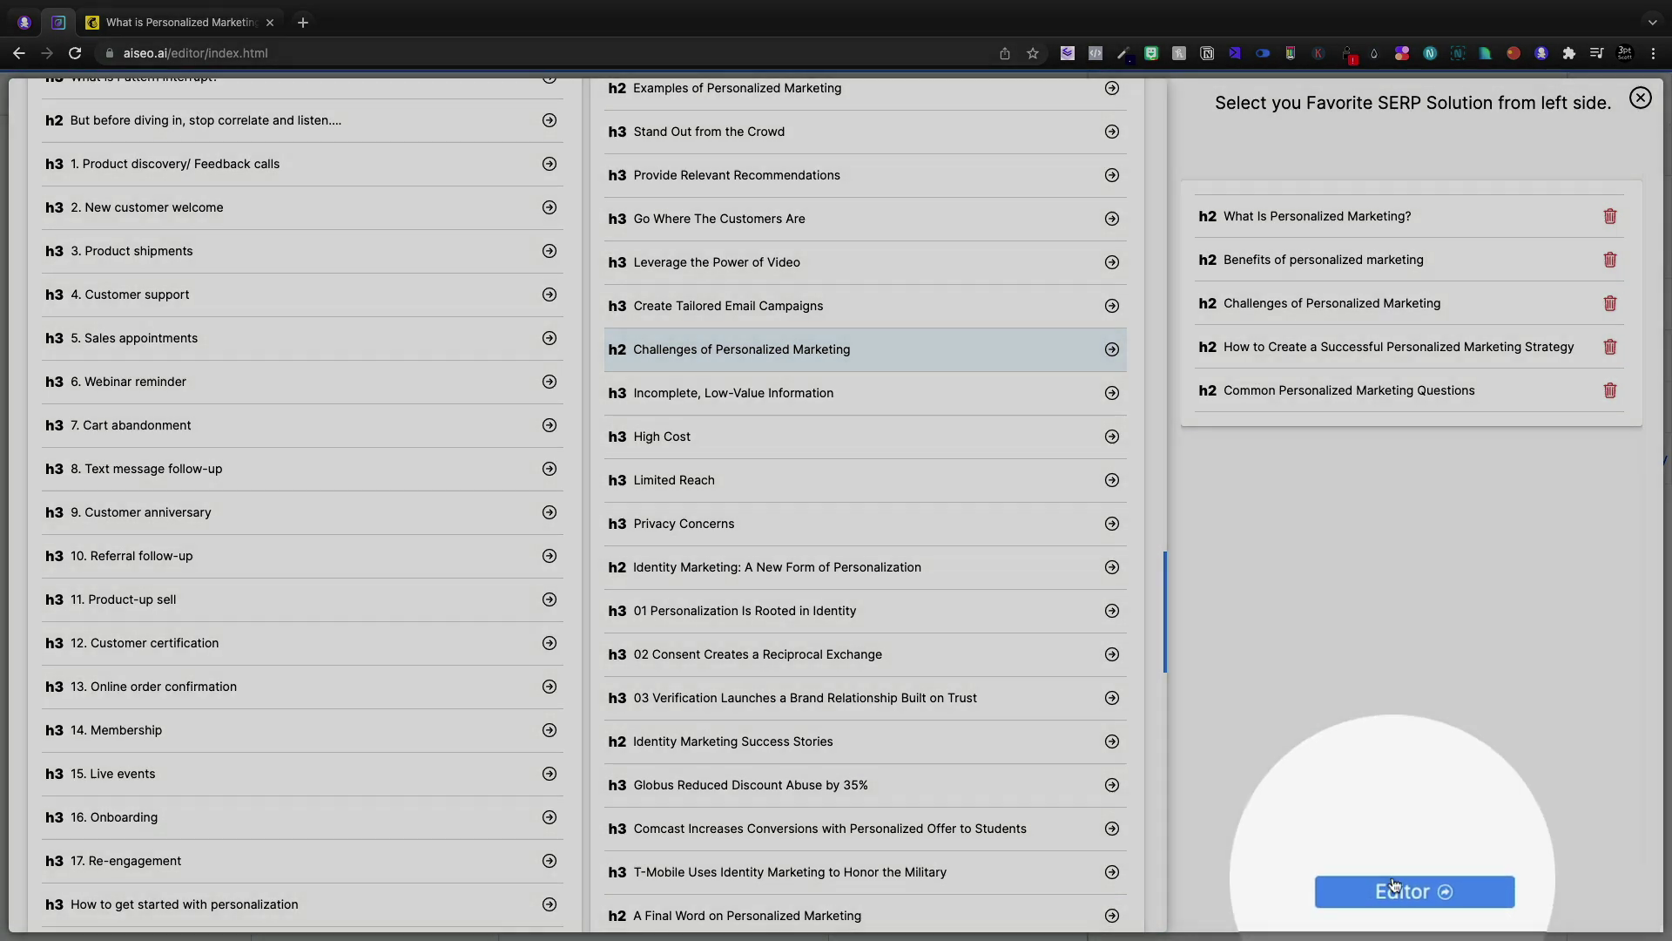
pyautogui.click(1394, 885)
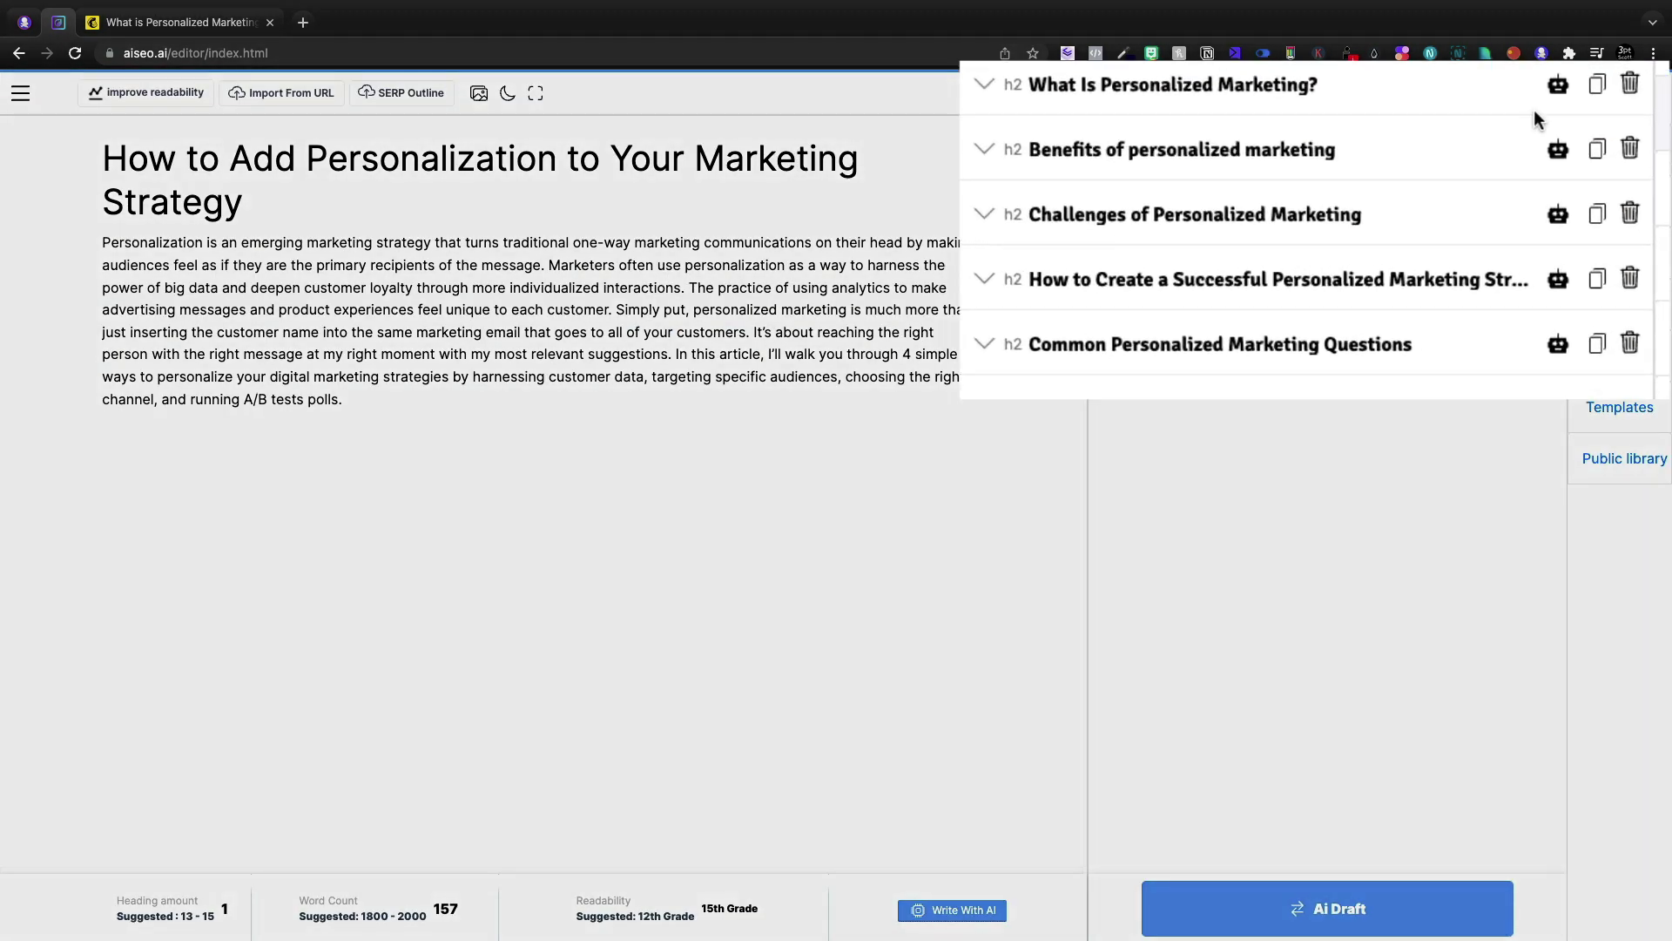
# Try inserting the outline's "What Is Personalized Marketing?" heading into the document and delete its text.
pyautogui.click(1565, 111)
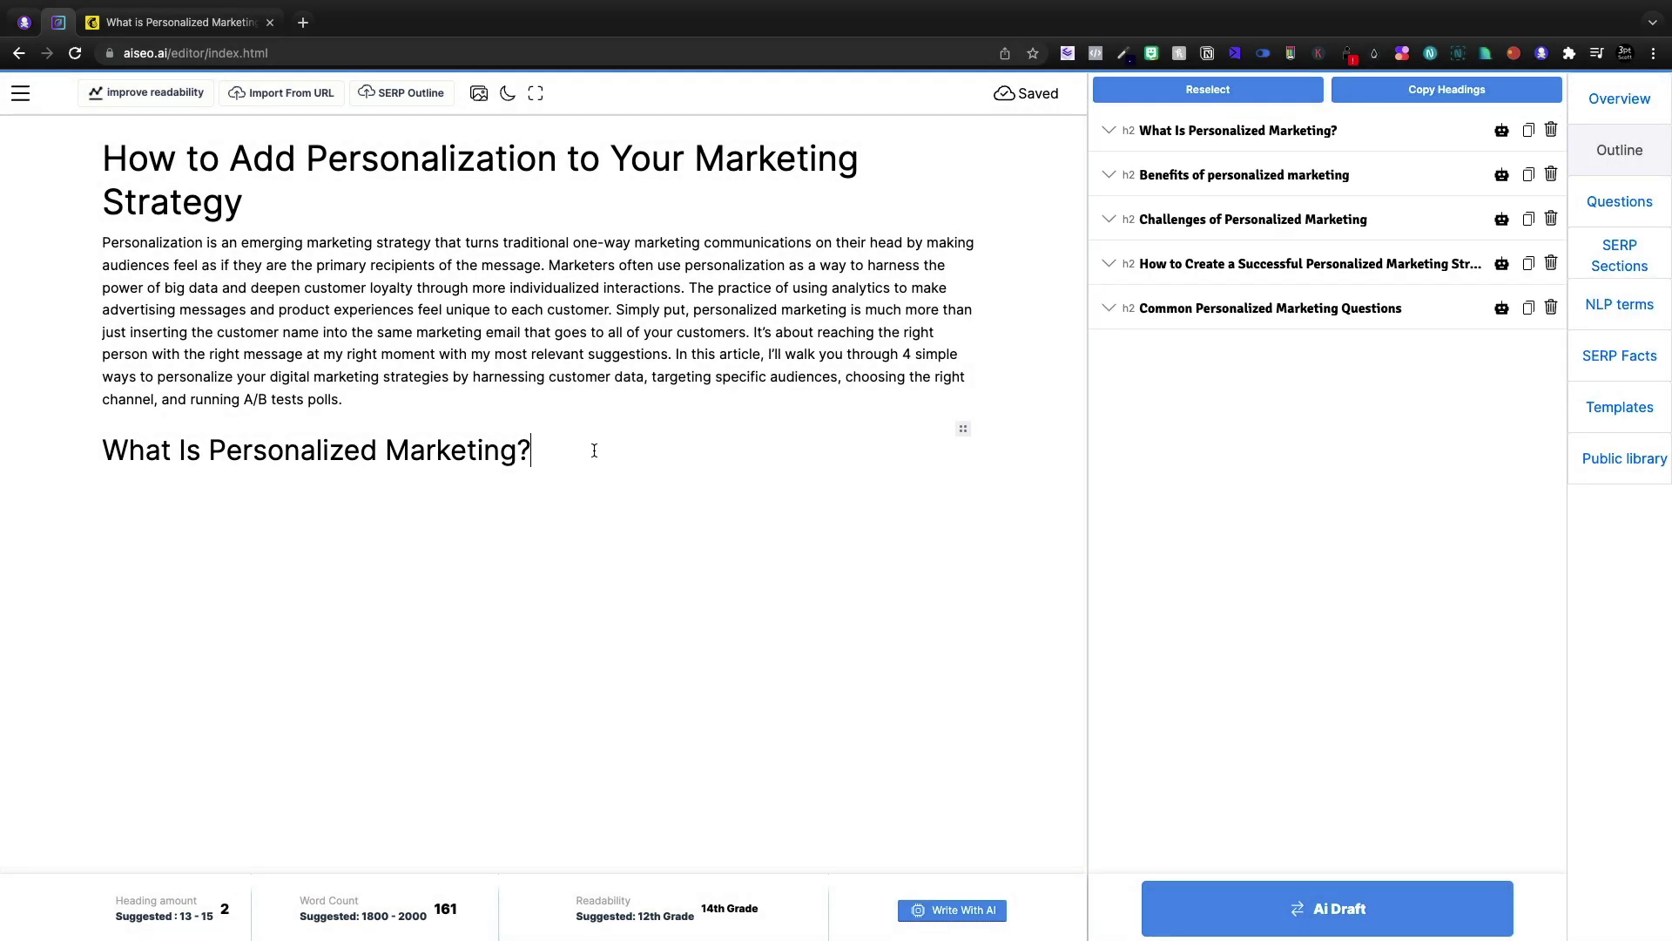
pyautogui.tripleClick(594, 450)
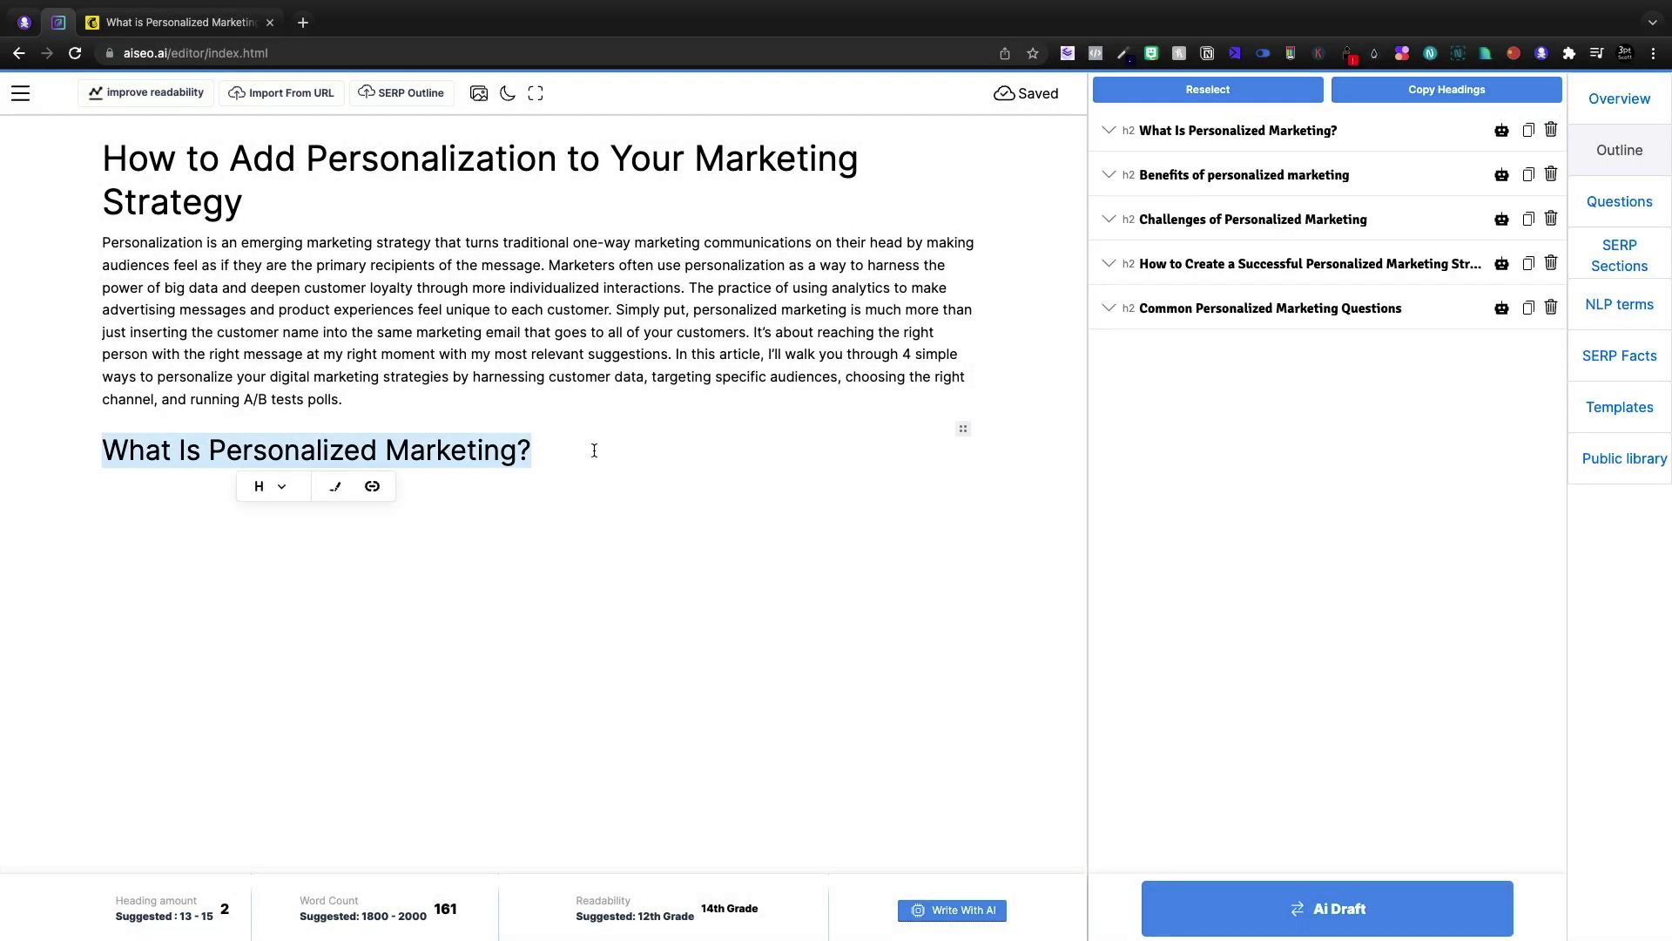
pyautogui.press('BackSpace')
pyautogui.click(280, 484)
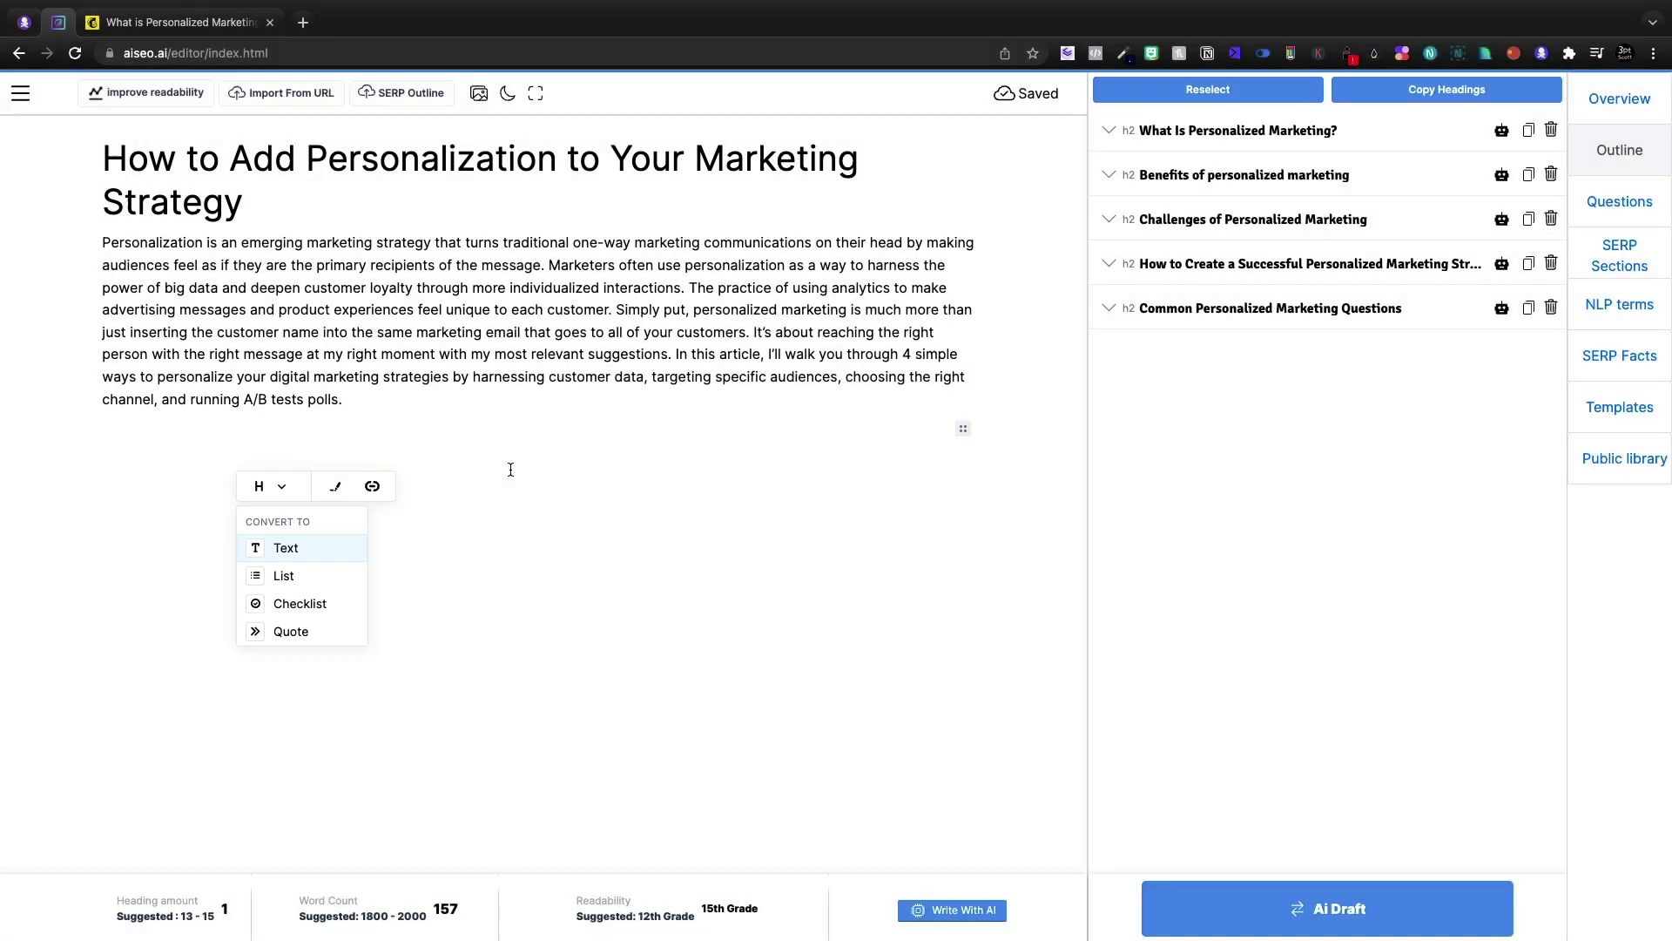
pyautogui.click(880, 557)
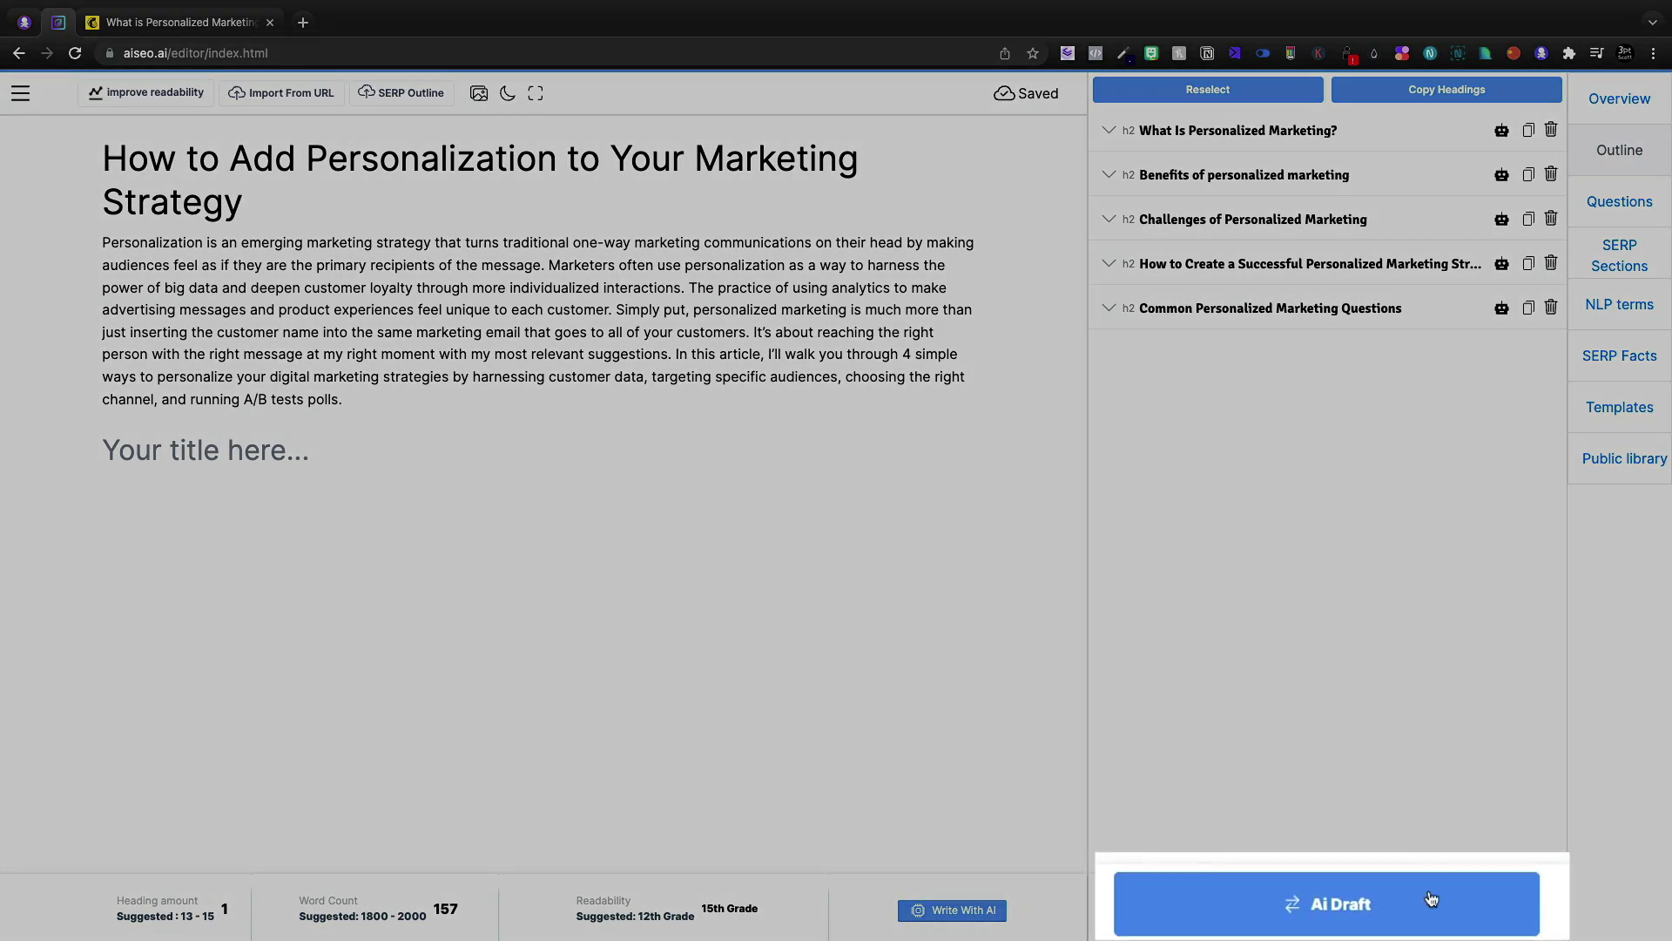
# Generate an AI draft of the outline with the style "New AI content based on SERP" and read through it.
pyautogui.click(1419, 902)
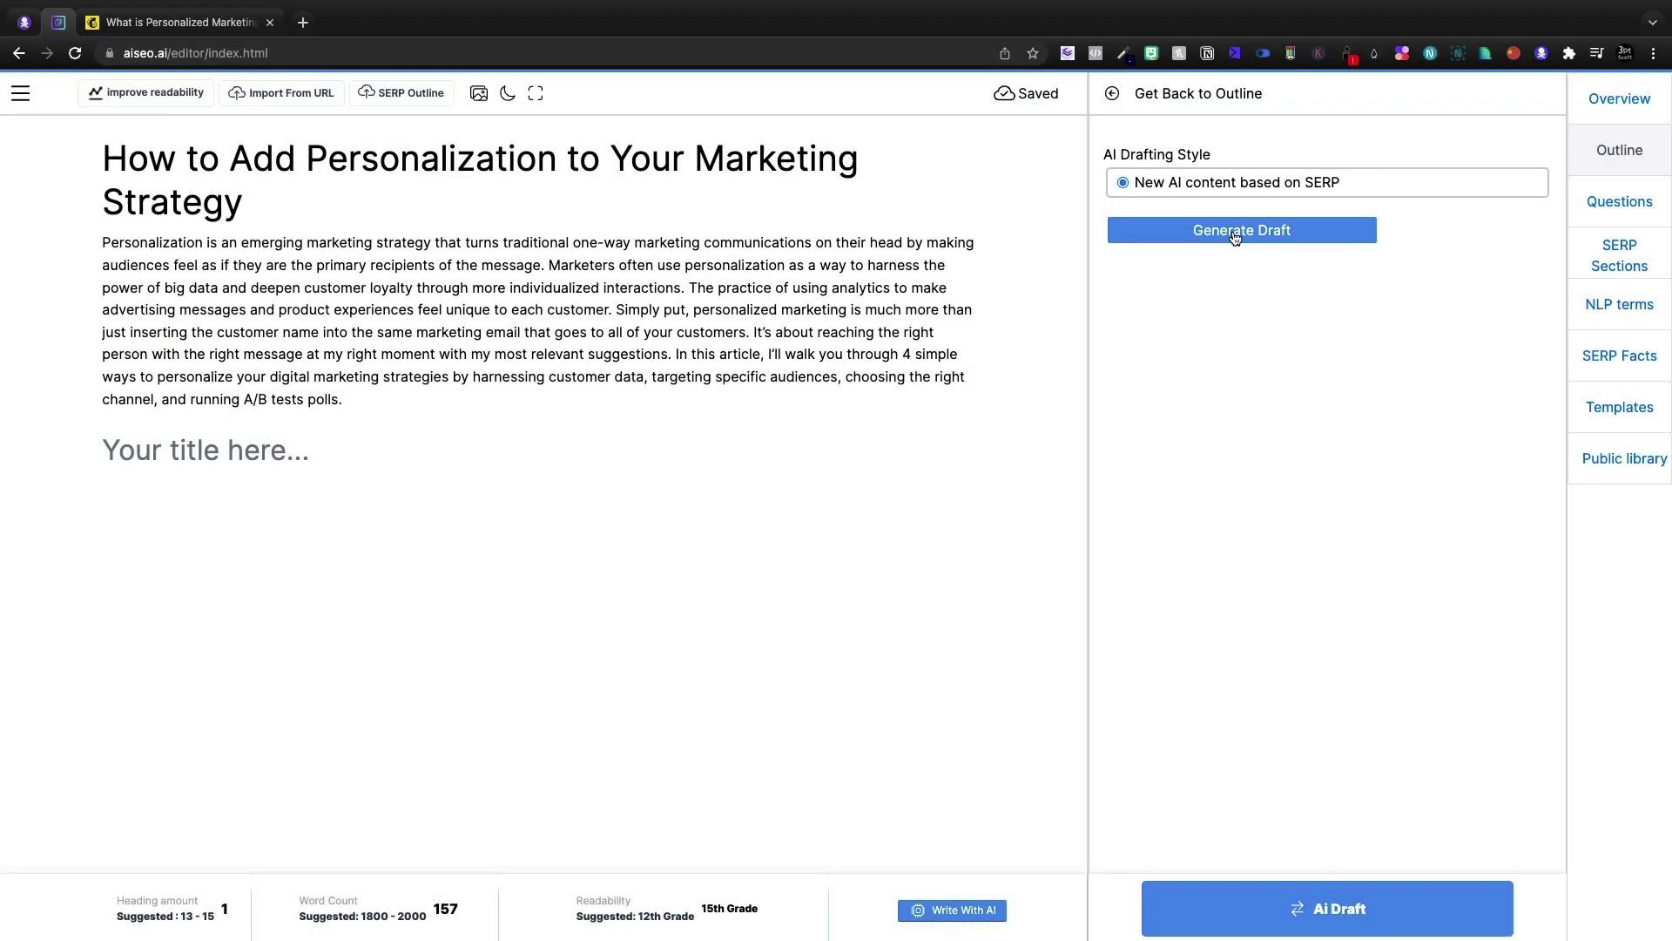
pyautogui.click(1235, 234)
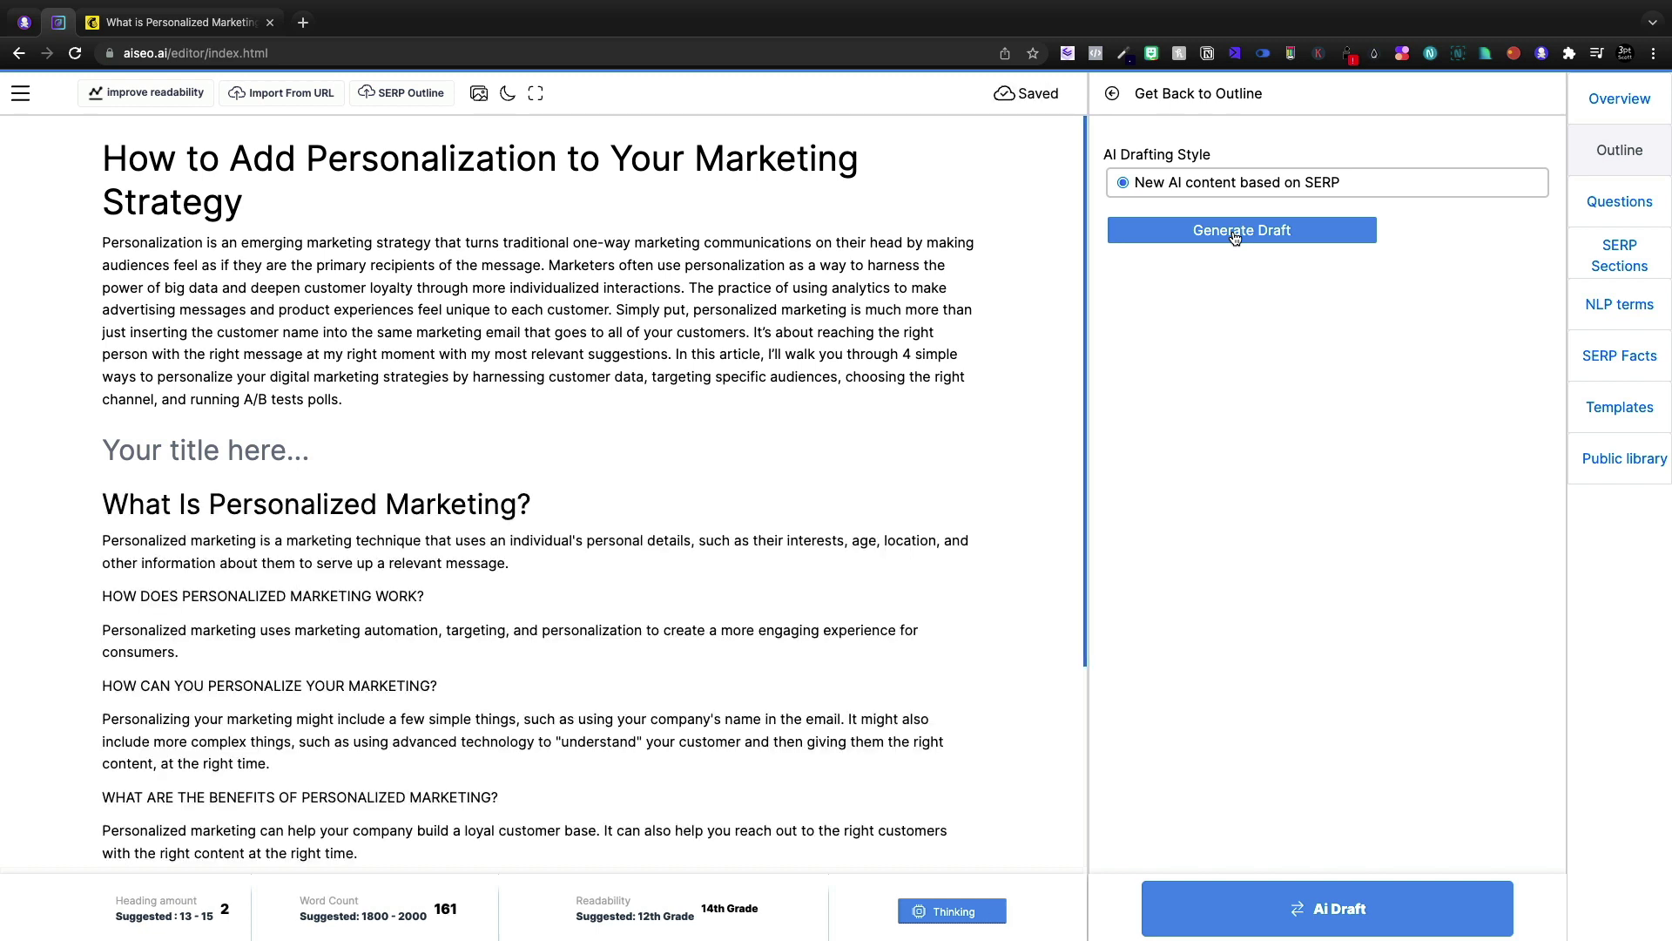
pyautogui.scroll(-7, 638, 544)
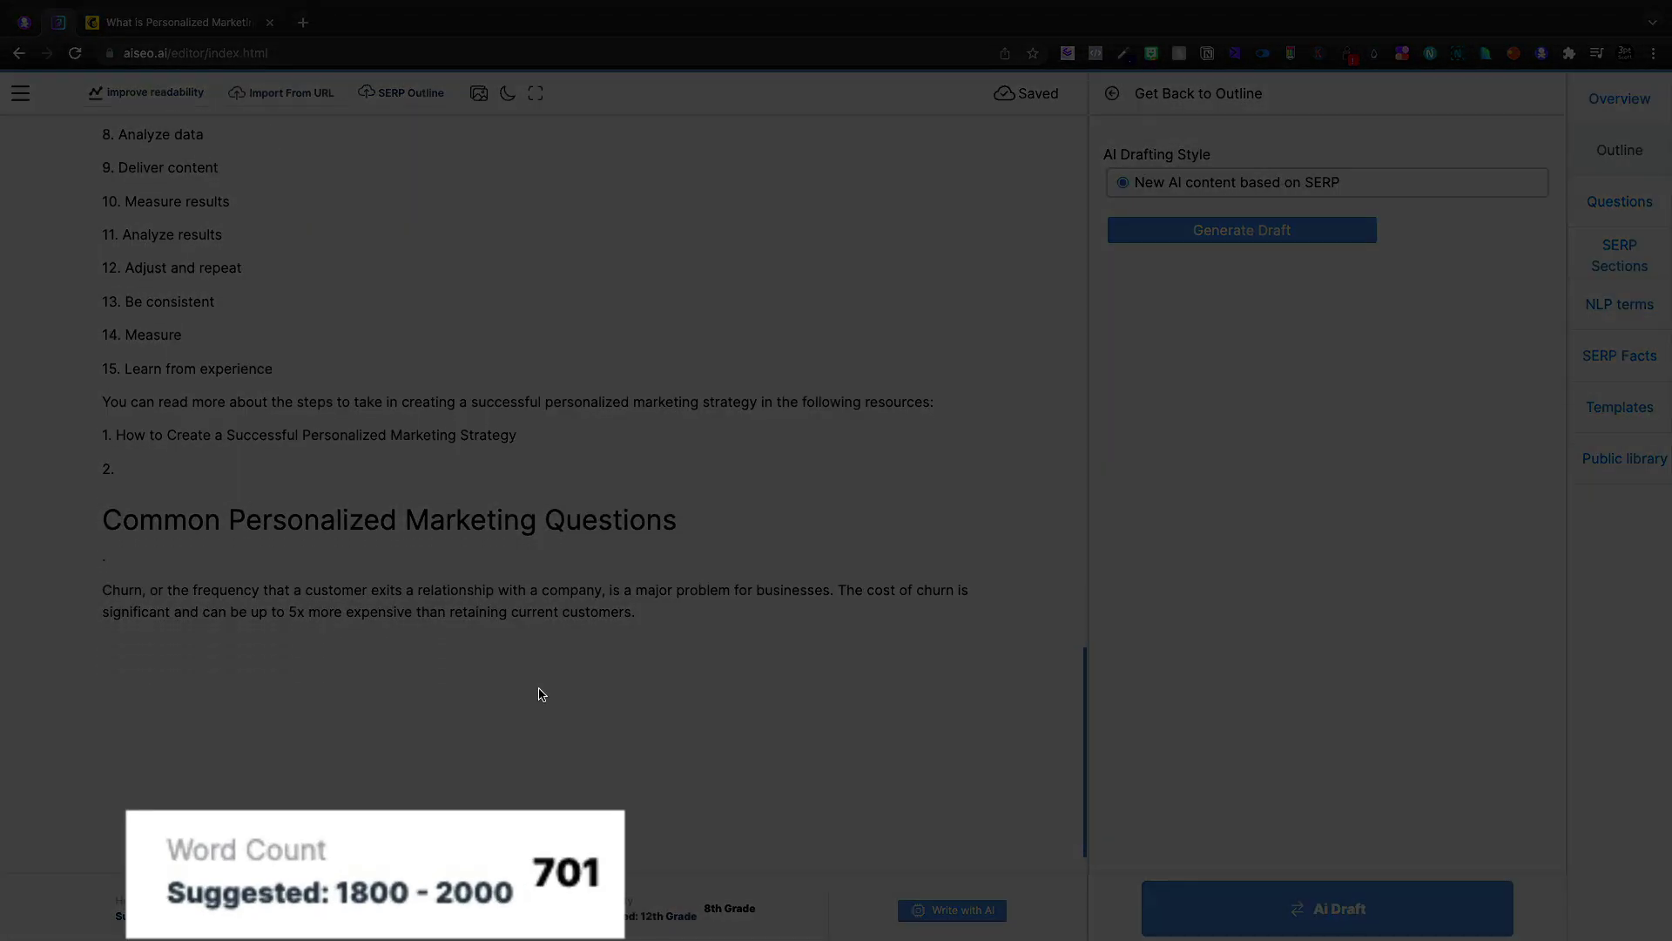
pyautogui.scroll(15, 538, 694)
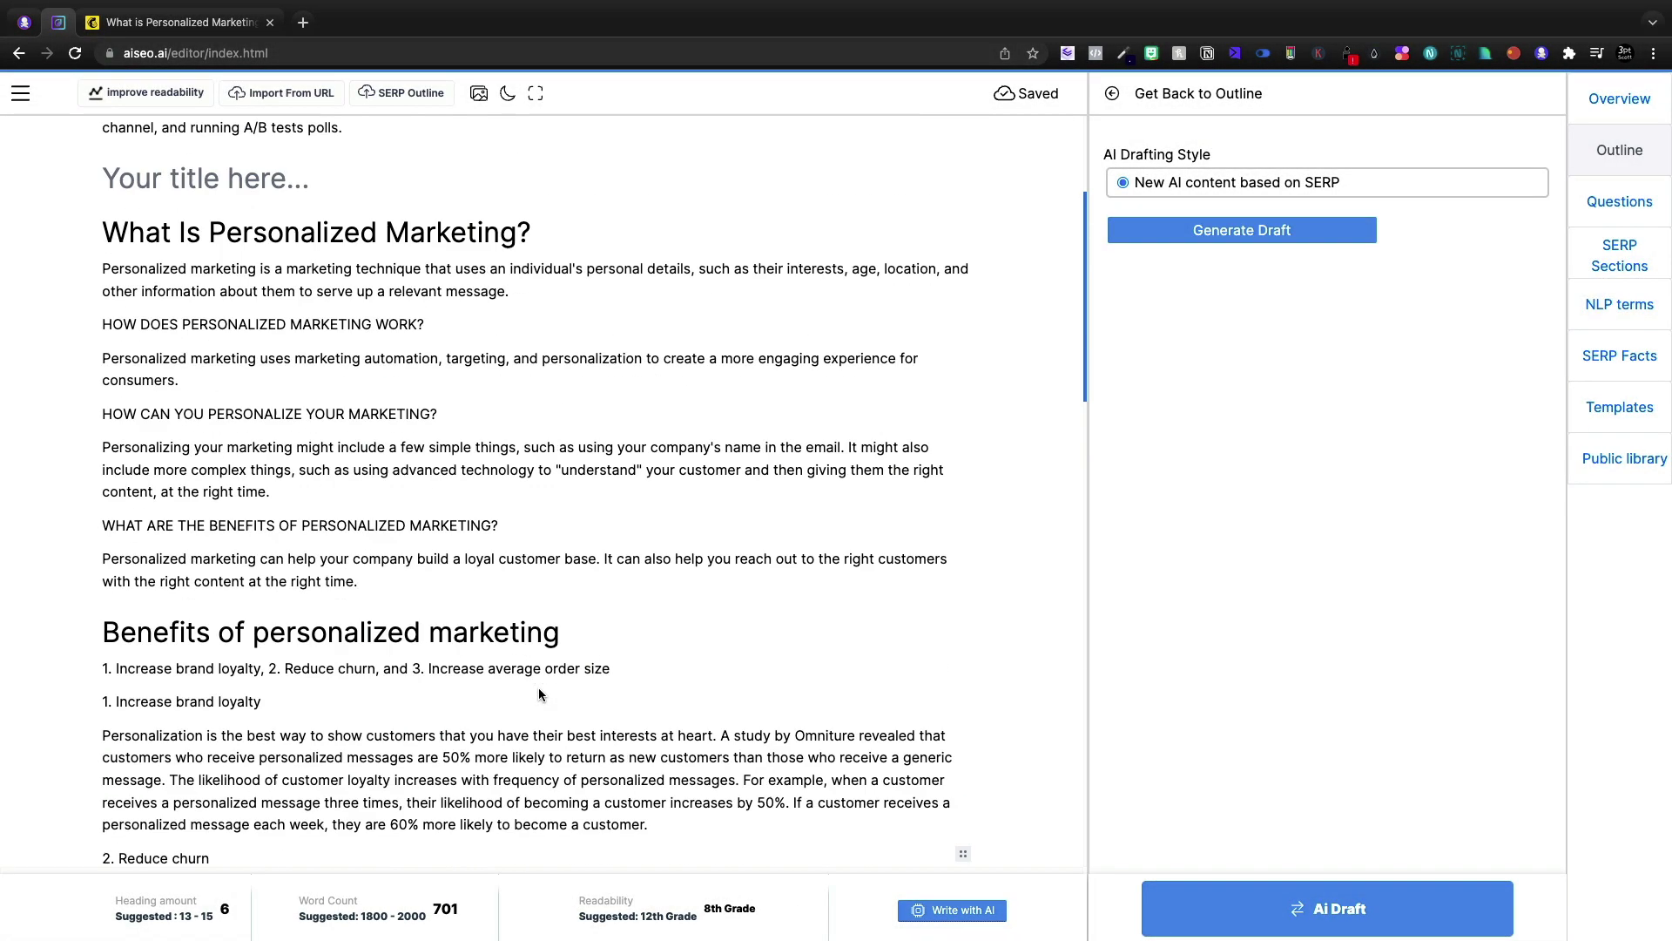
pyautogui.scroll(-1, 334, 509)
pyautogui.scroll(-3, 333, 509)
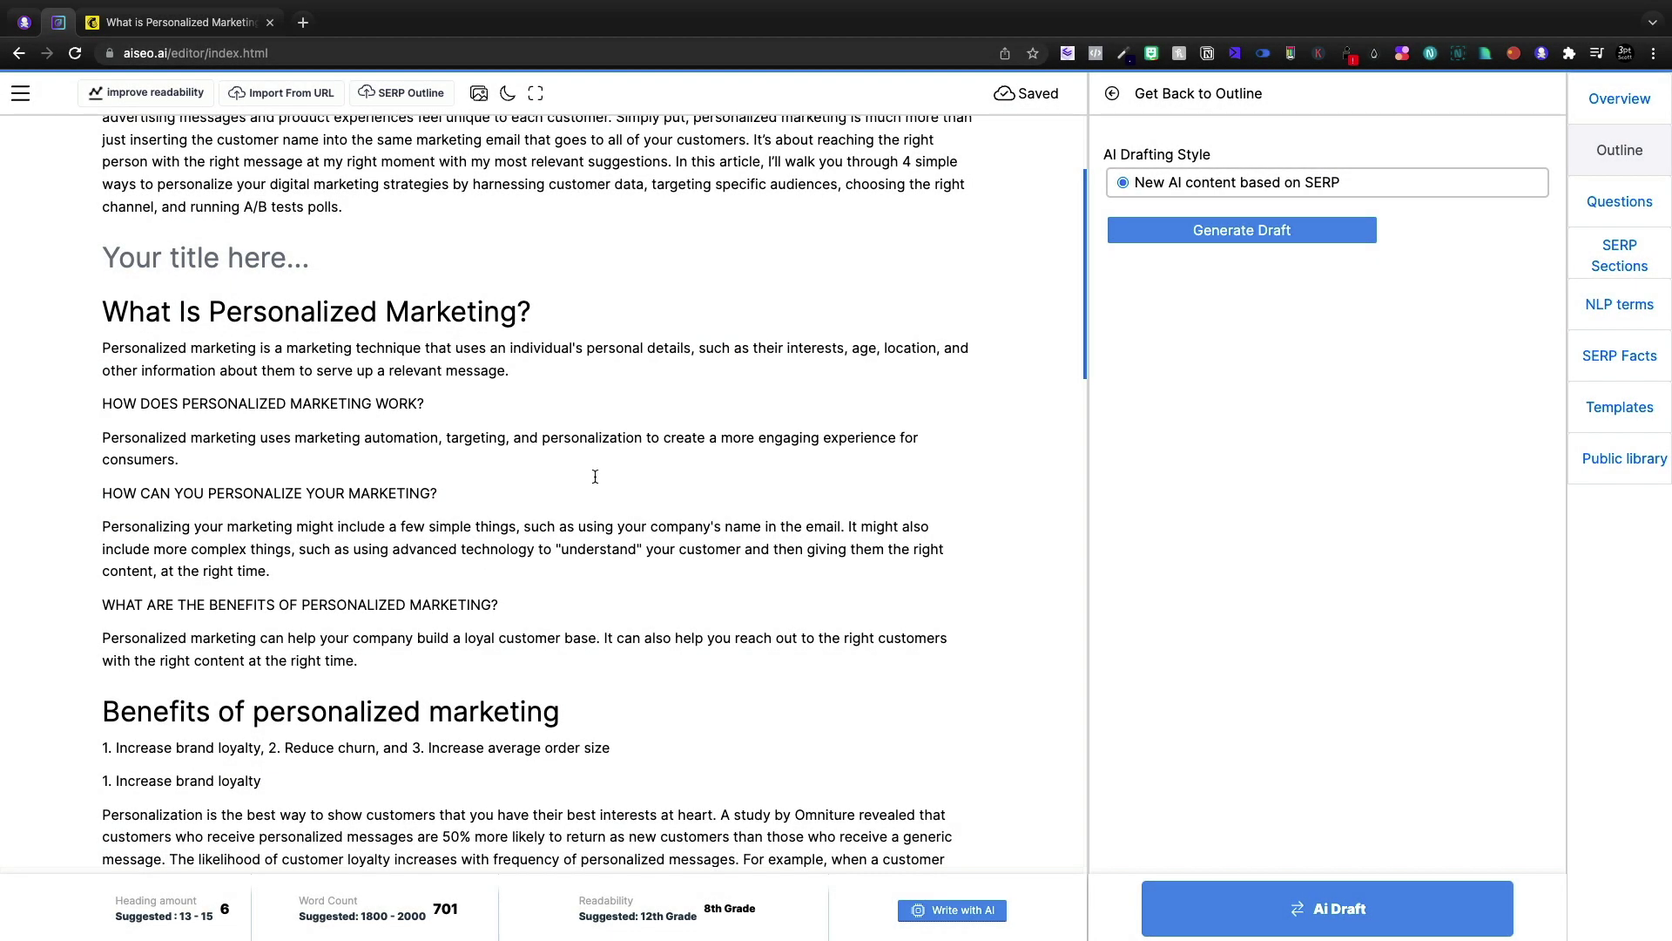
# Delete the paragraph under "HOW CAN YOU PERSONALIZE YOUR MARKETING?" and have the AI write new content in its place.
pyautogui.scroll(-3, 411, 504)
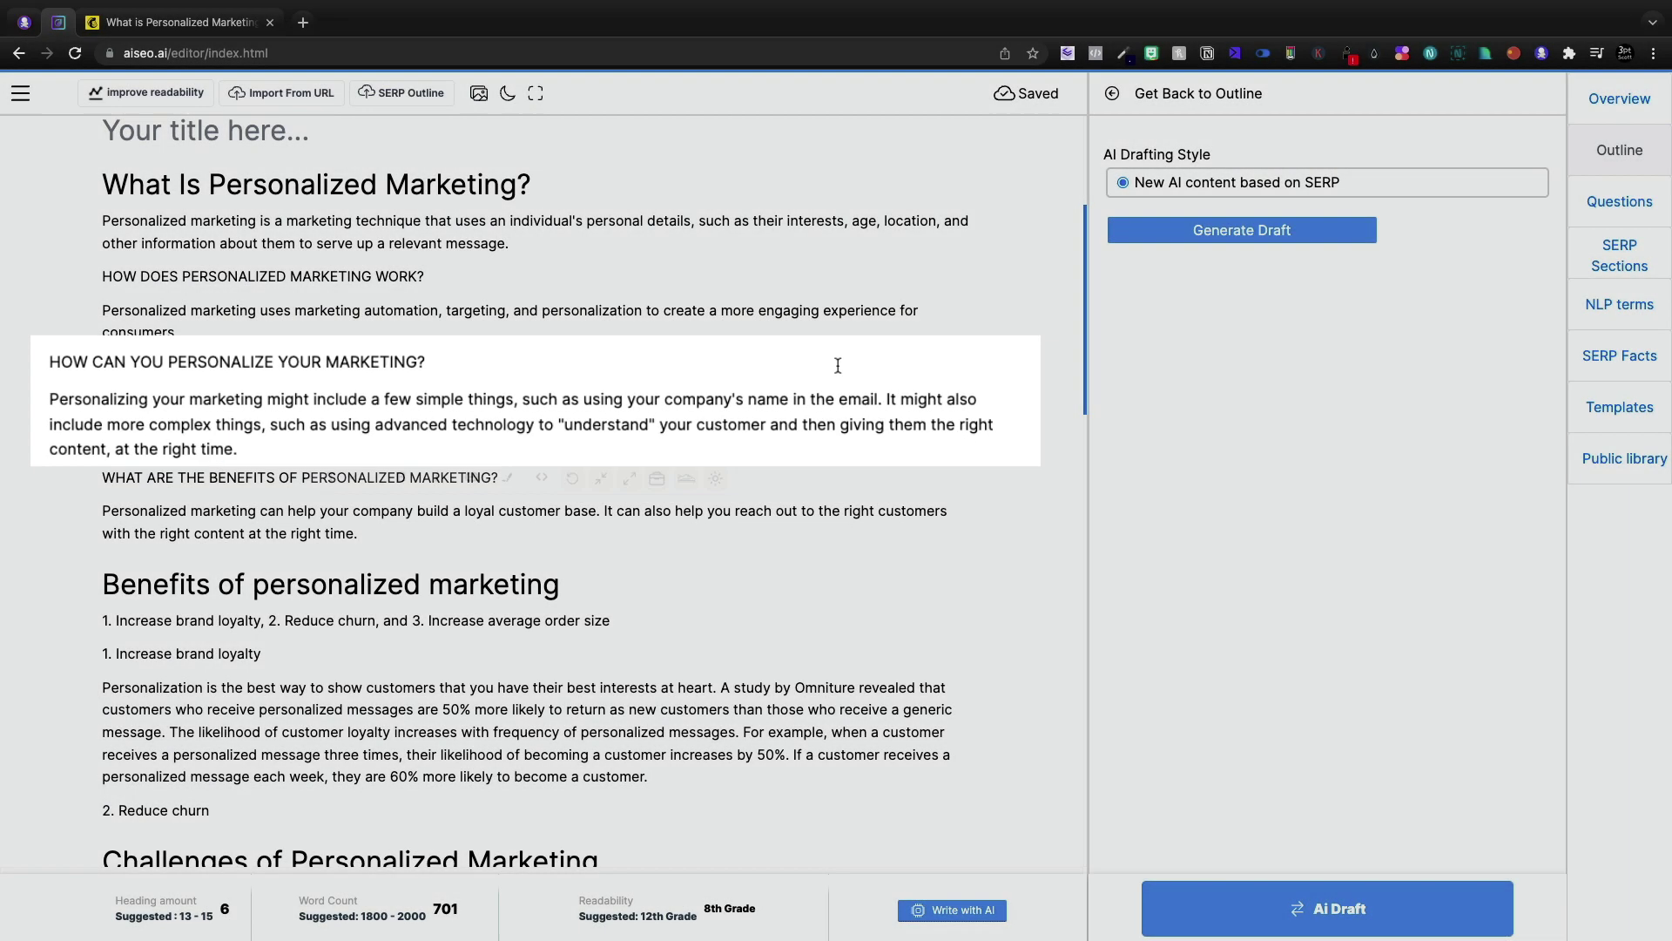
pyautogui.tripleClick(484, 389)
pyautogui.press('BackSpace')
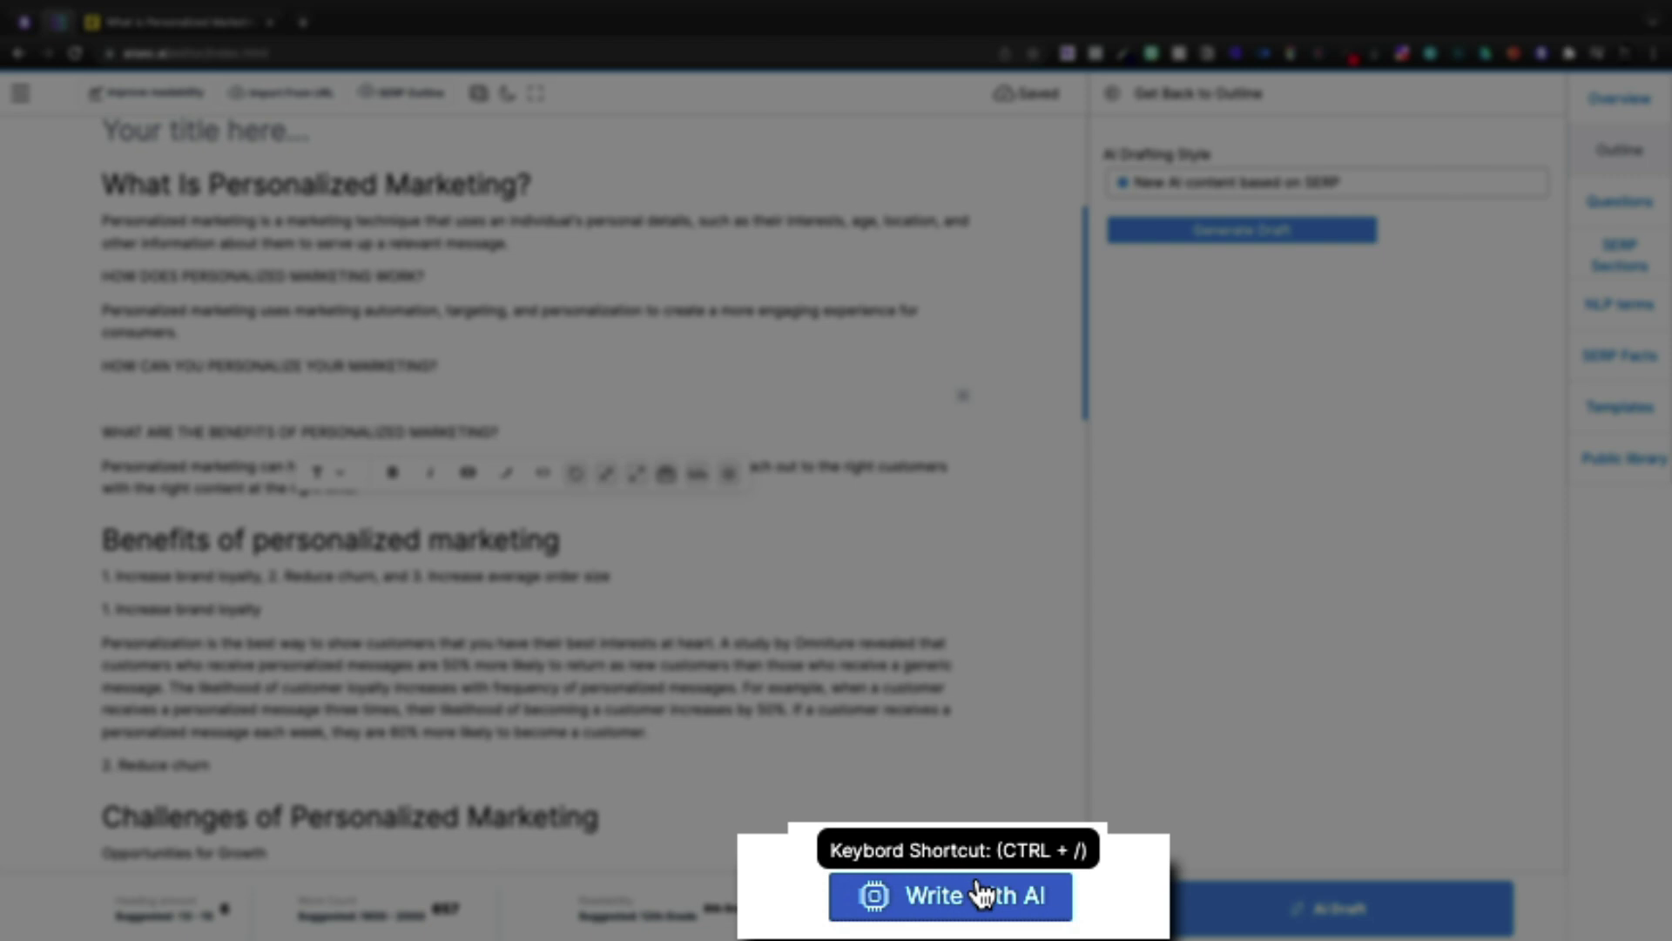
pyautogui.click(963, 905)
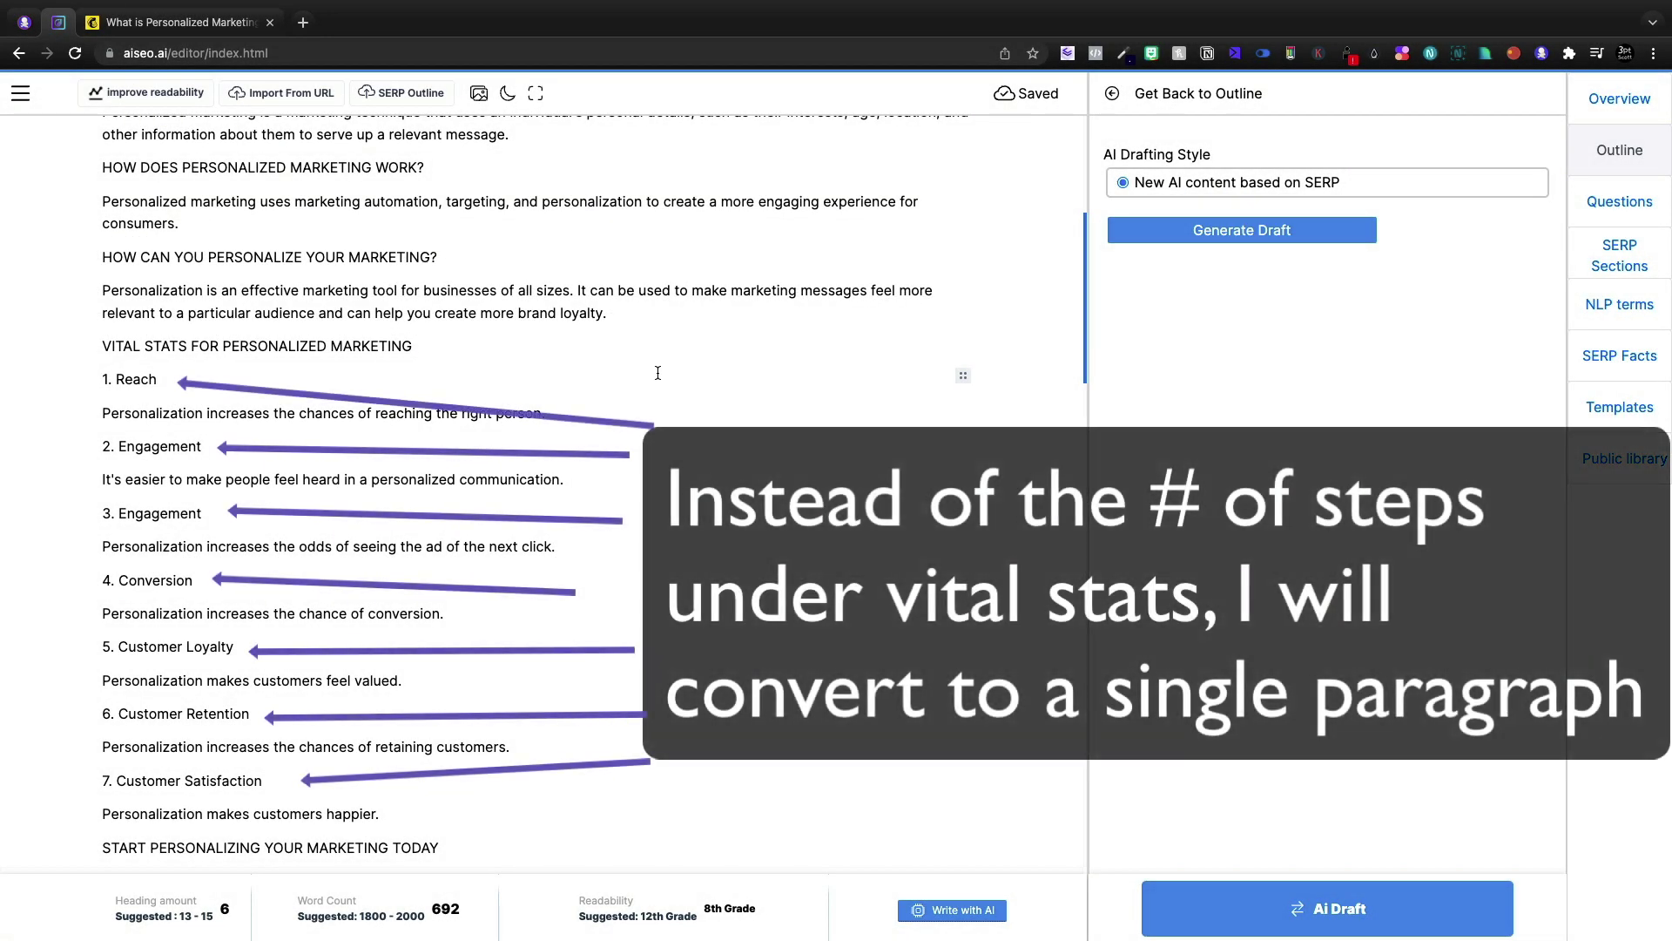
# Remove the "VITAL STATS FOR PERSONALIZED MARKETING" heading and numbered labels, and merge their sentences into a single reworded paragraph.
pyautogui.moveTo(658, 376); pyautogui.dragTo(671, 339)
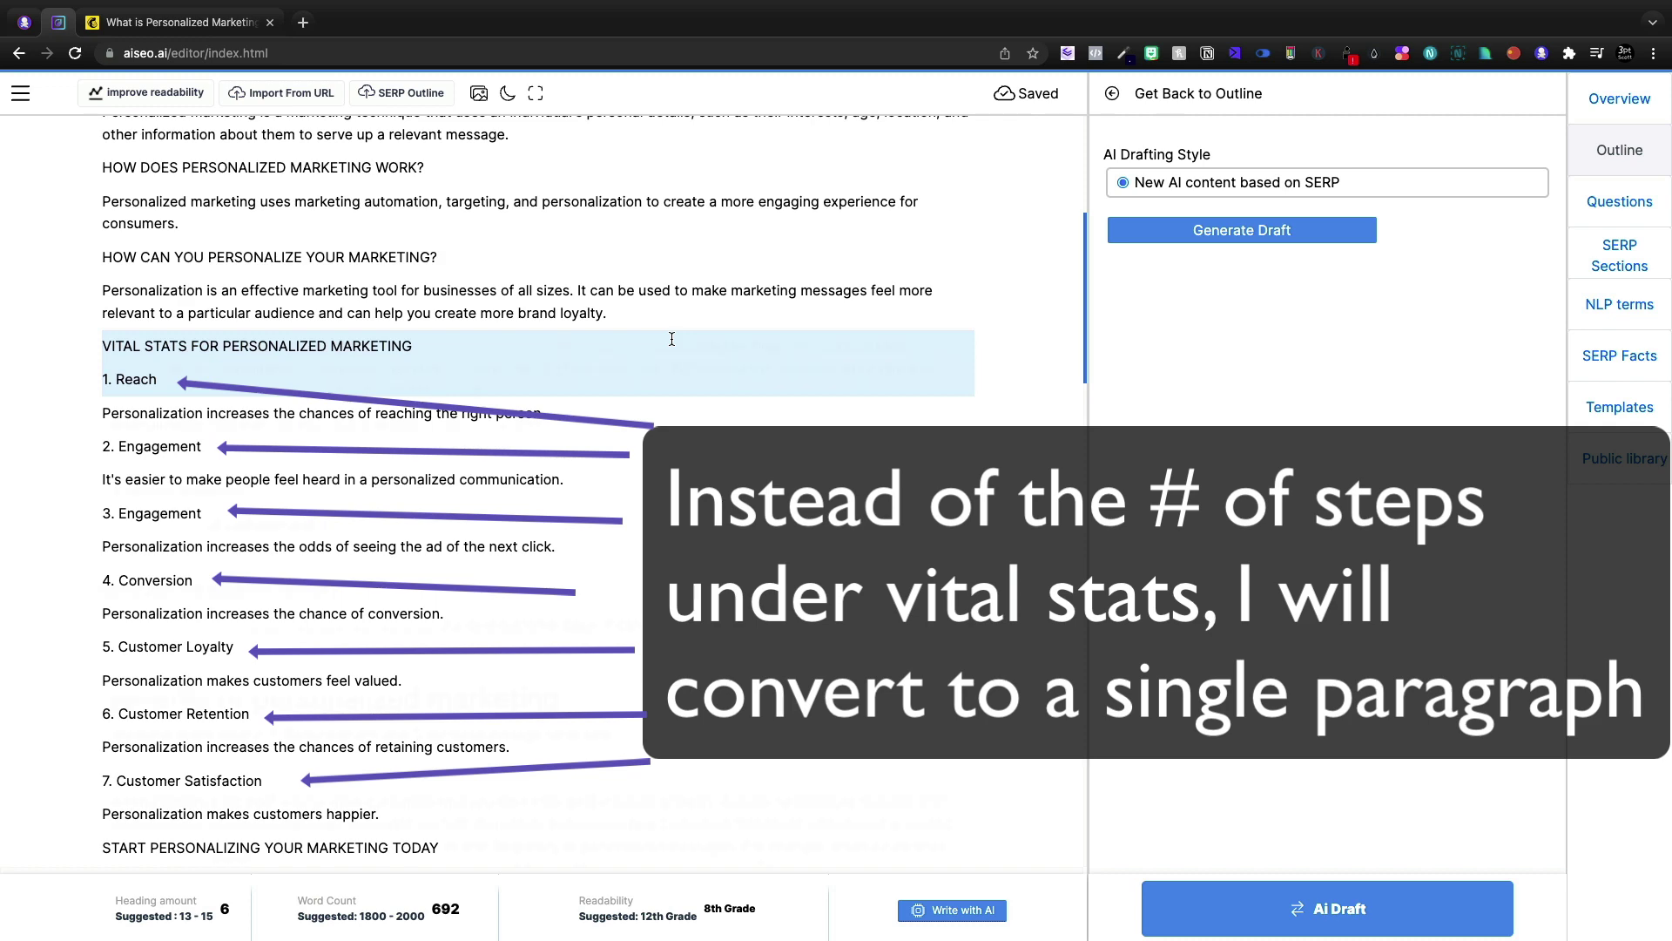
pyautogui.press('BackSpace')
pyautogui.press('BackSpace')
pyautogui.press('BackSpace')
pyautogui.press('BackSpace')
pyautogui.press('BackSpace')
pyautogui.press('BackSpace')
pyautogui.press('BackSpace')
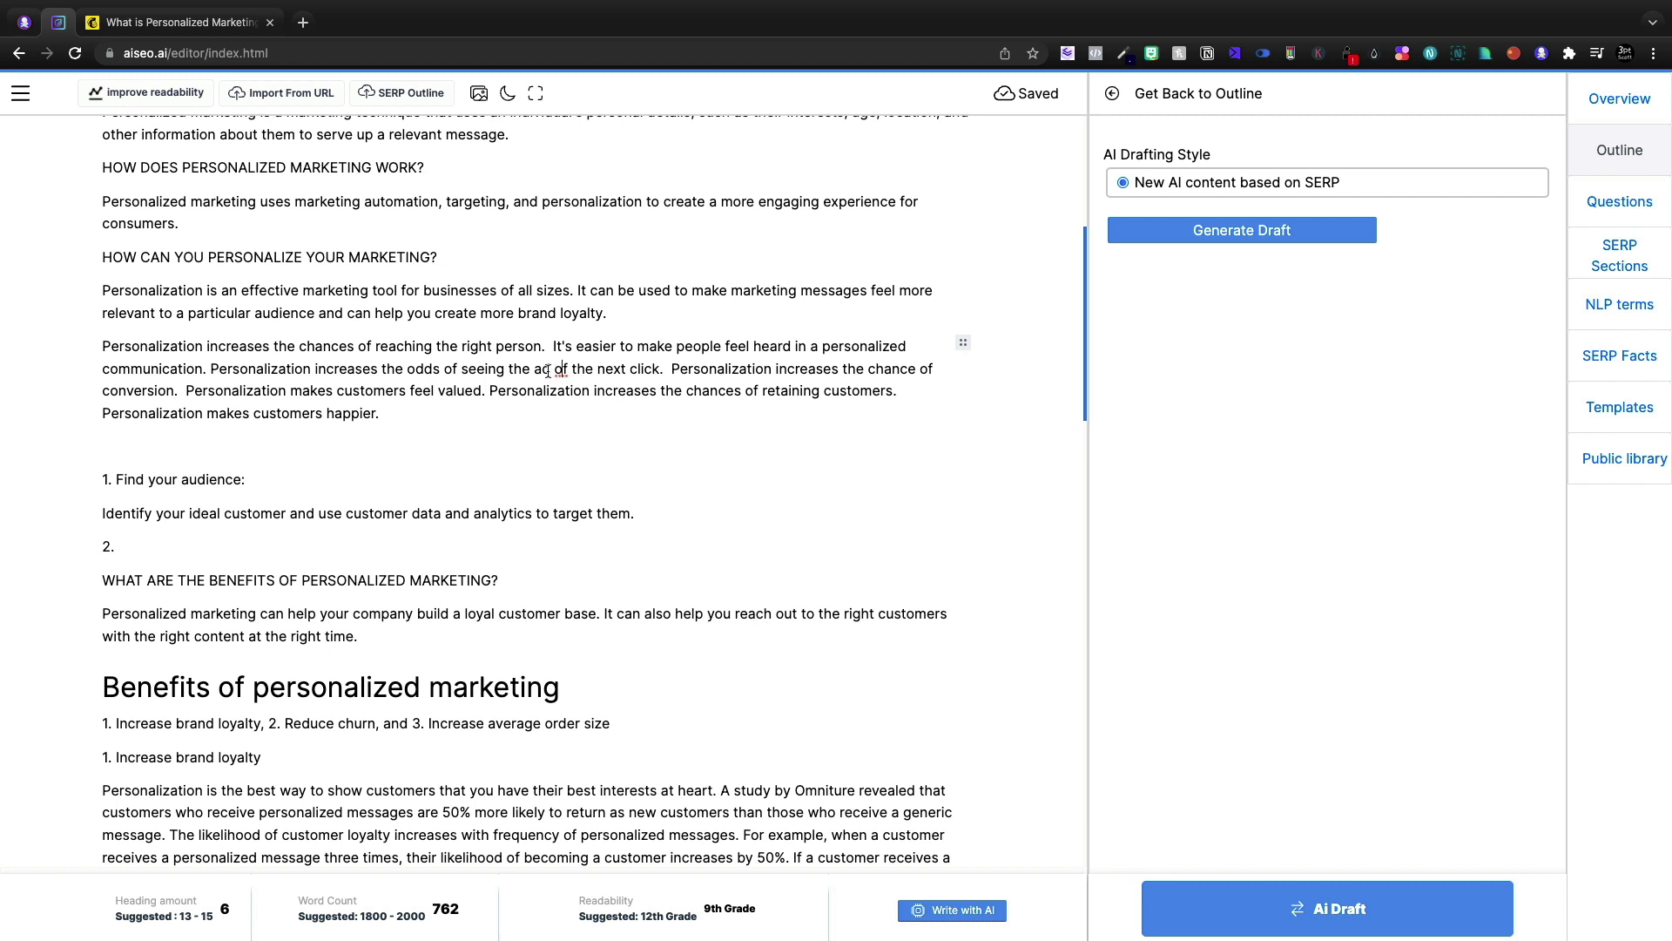
pyautogui.hotkey('ctrl', 'z')
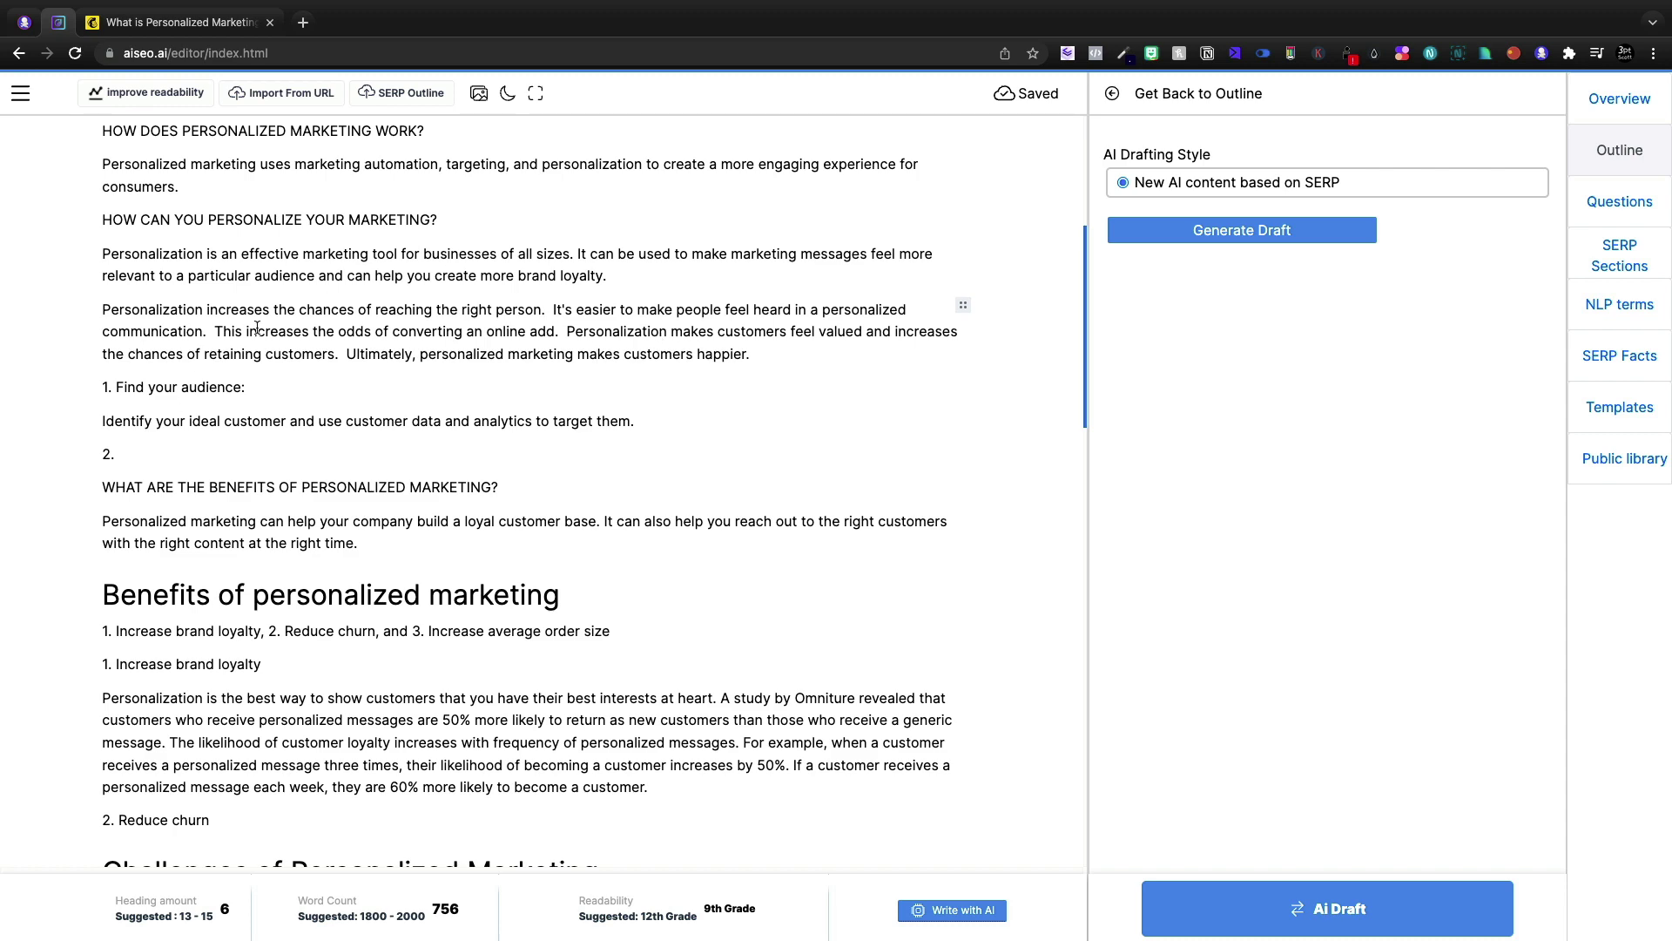
# Try the editor's dark mode on the article and return to light mode.
pyautogui.scroll(1, 238, 391)
pyautogui.scroll(5, 238, 391)
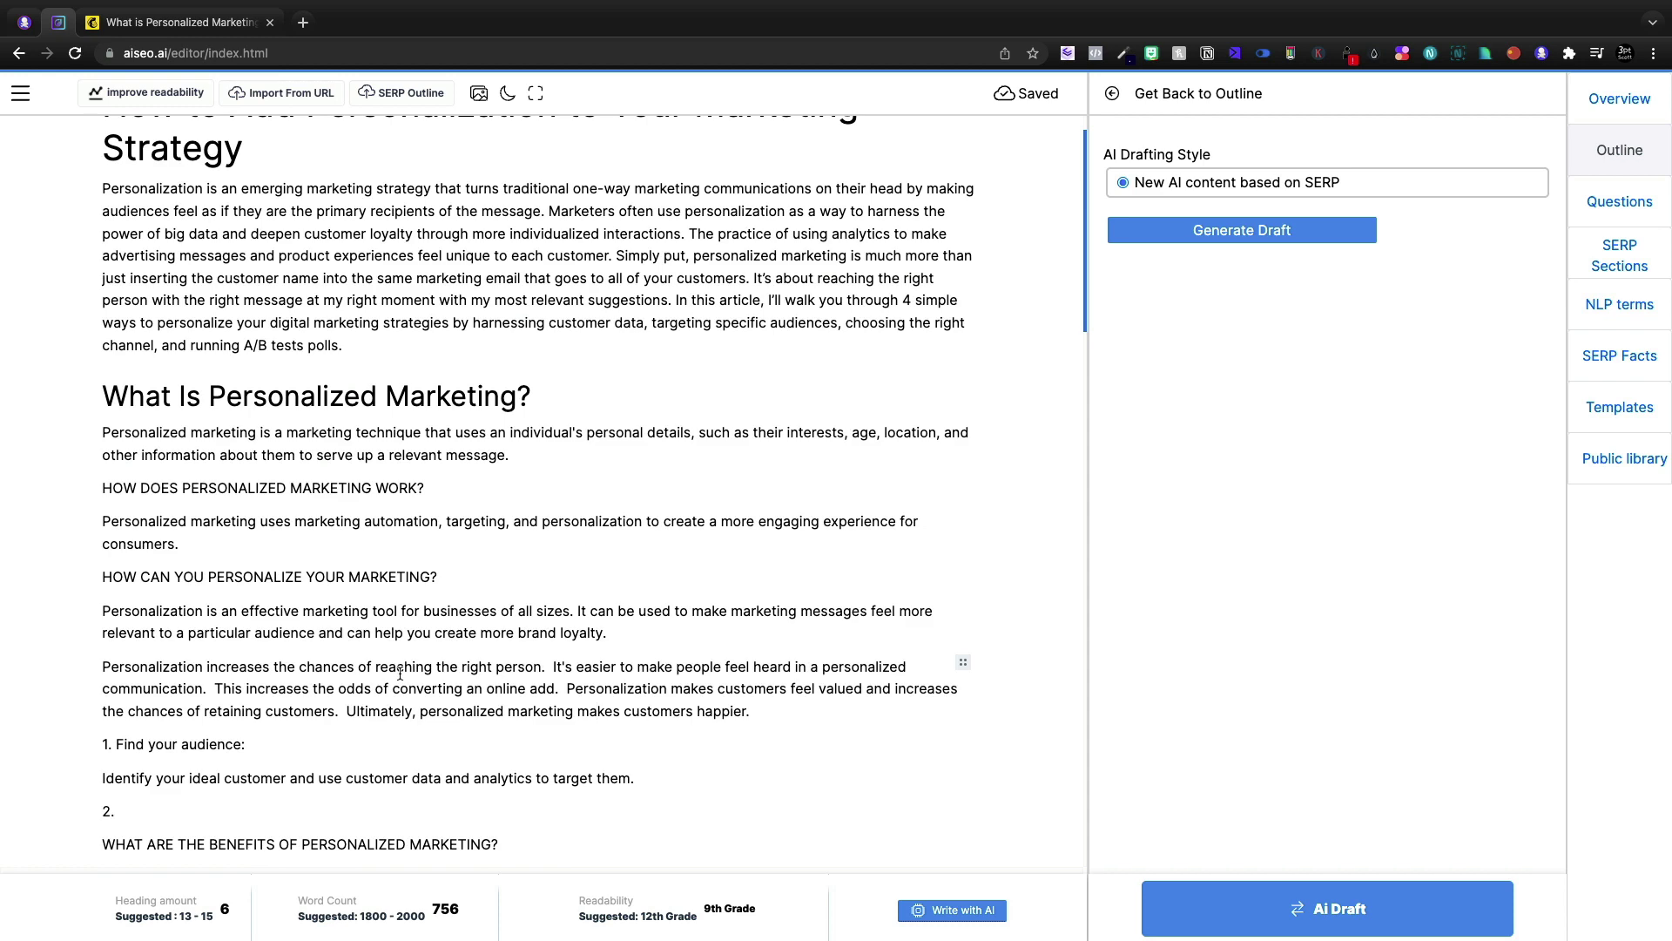
pyautogui.scroll(-2, 400, 673)
pyautogui.scroll(2, 522, 279)
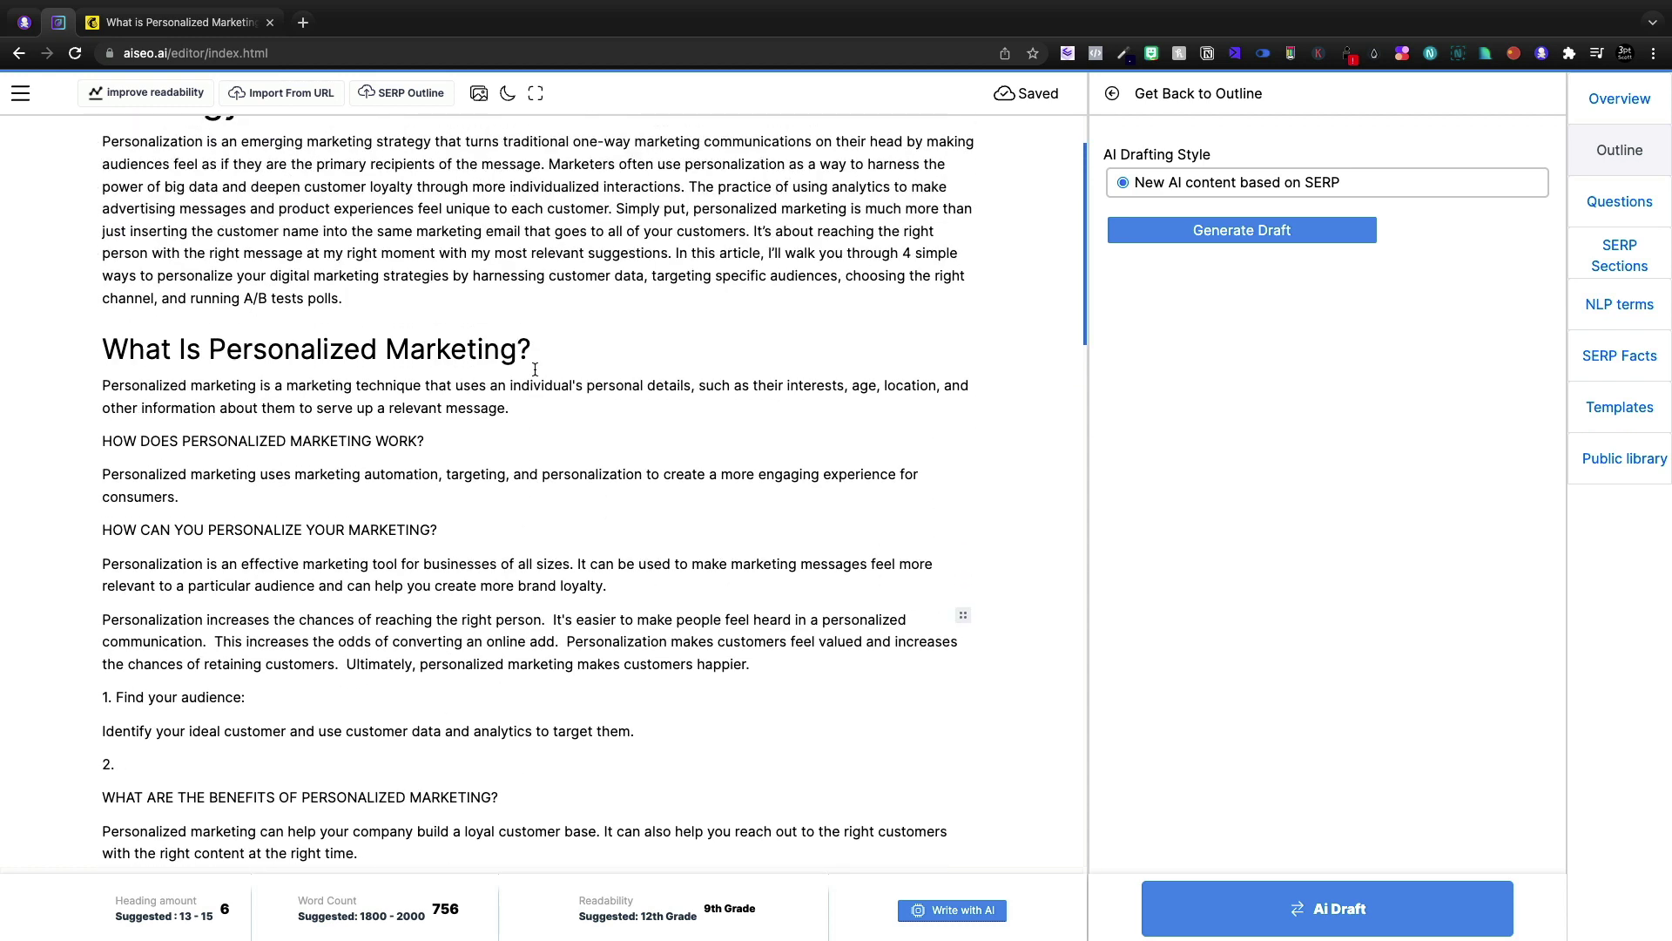
pyautogui.scroll(1, 535, 369)
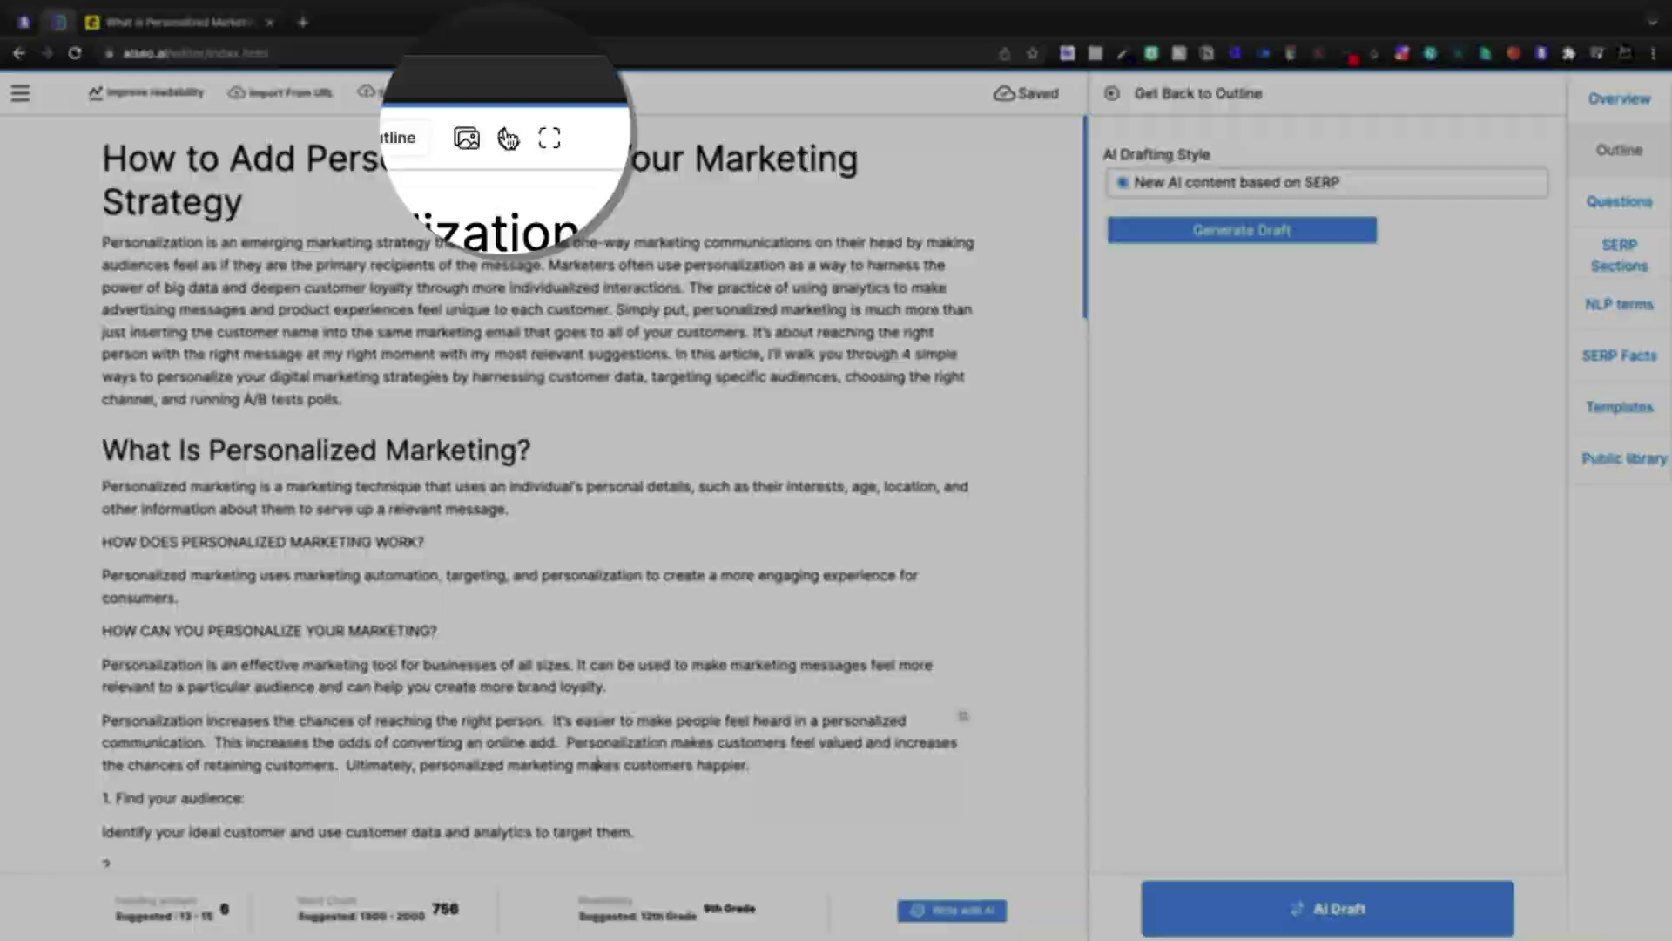
pyautogui.click(507, 93)
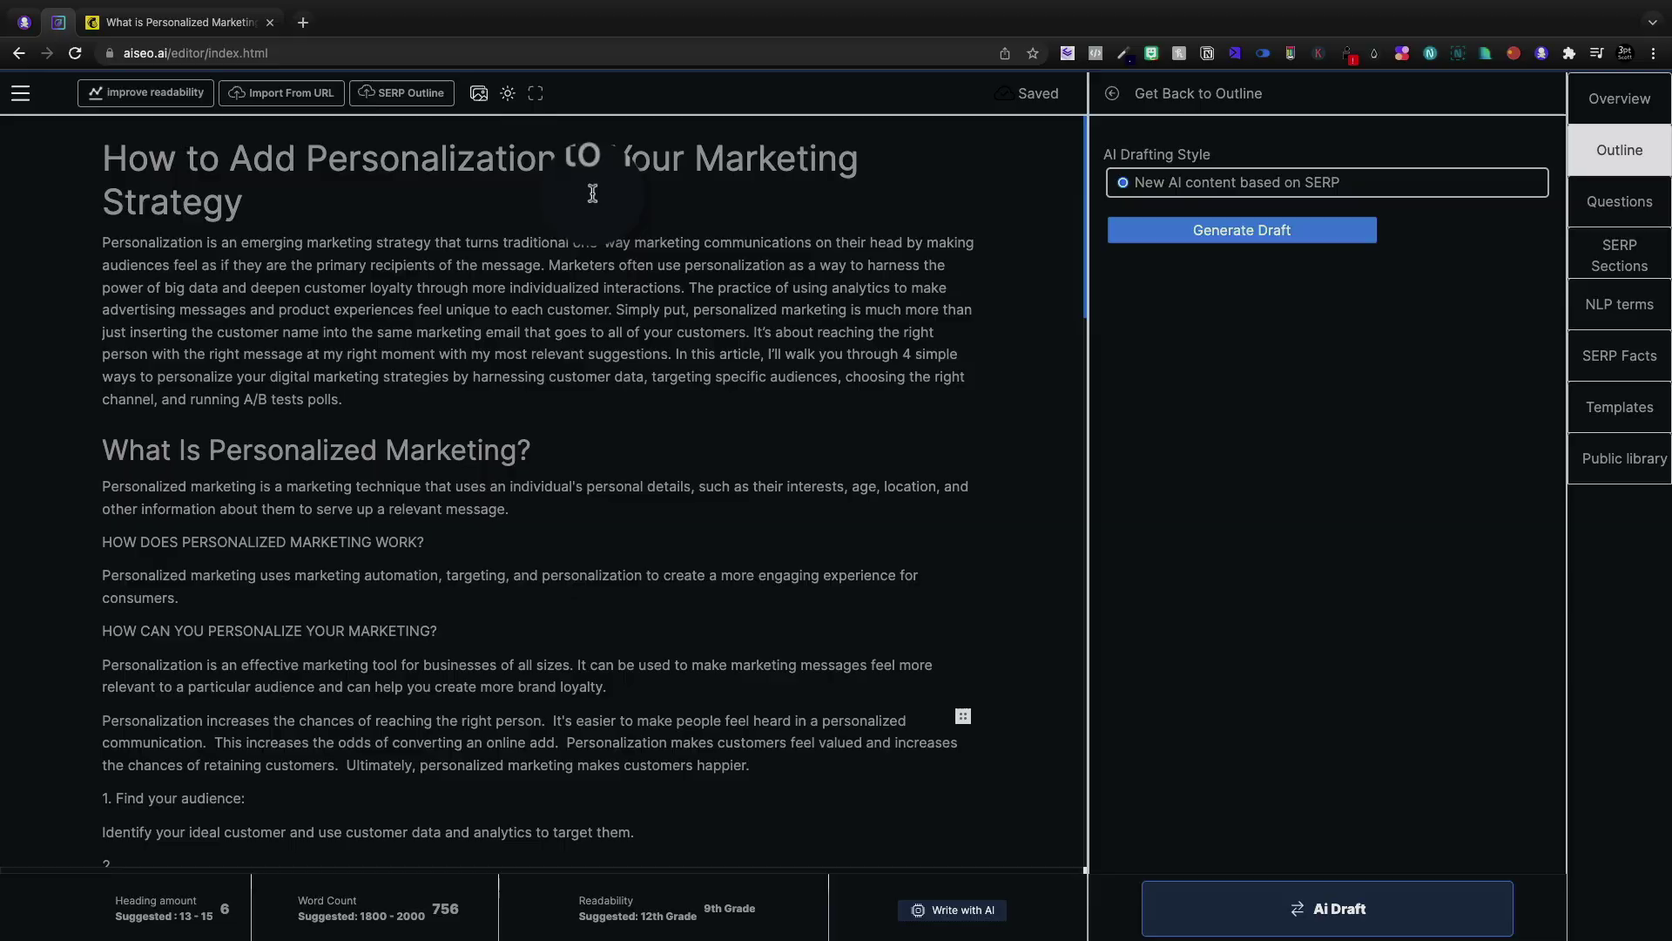
pyautogui.click(508, 94)
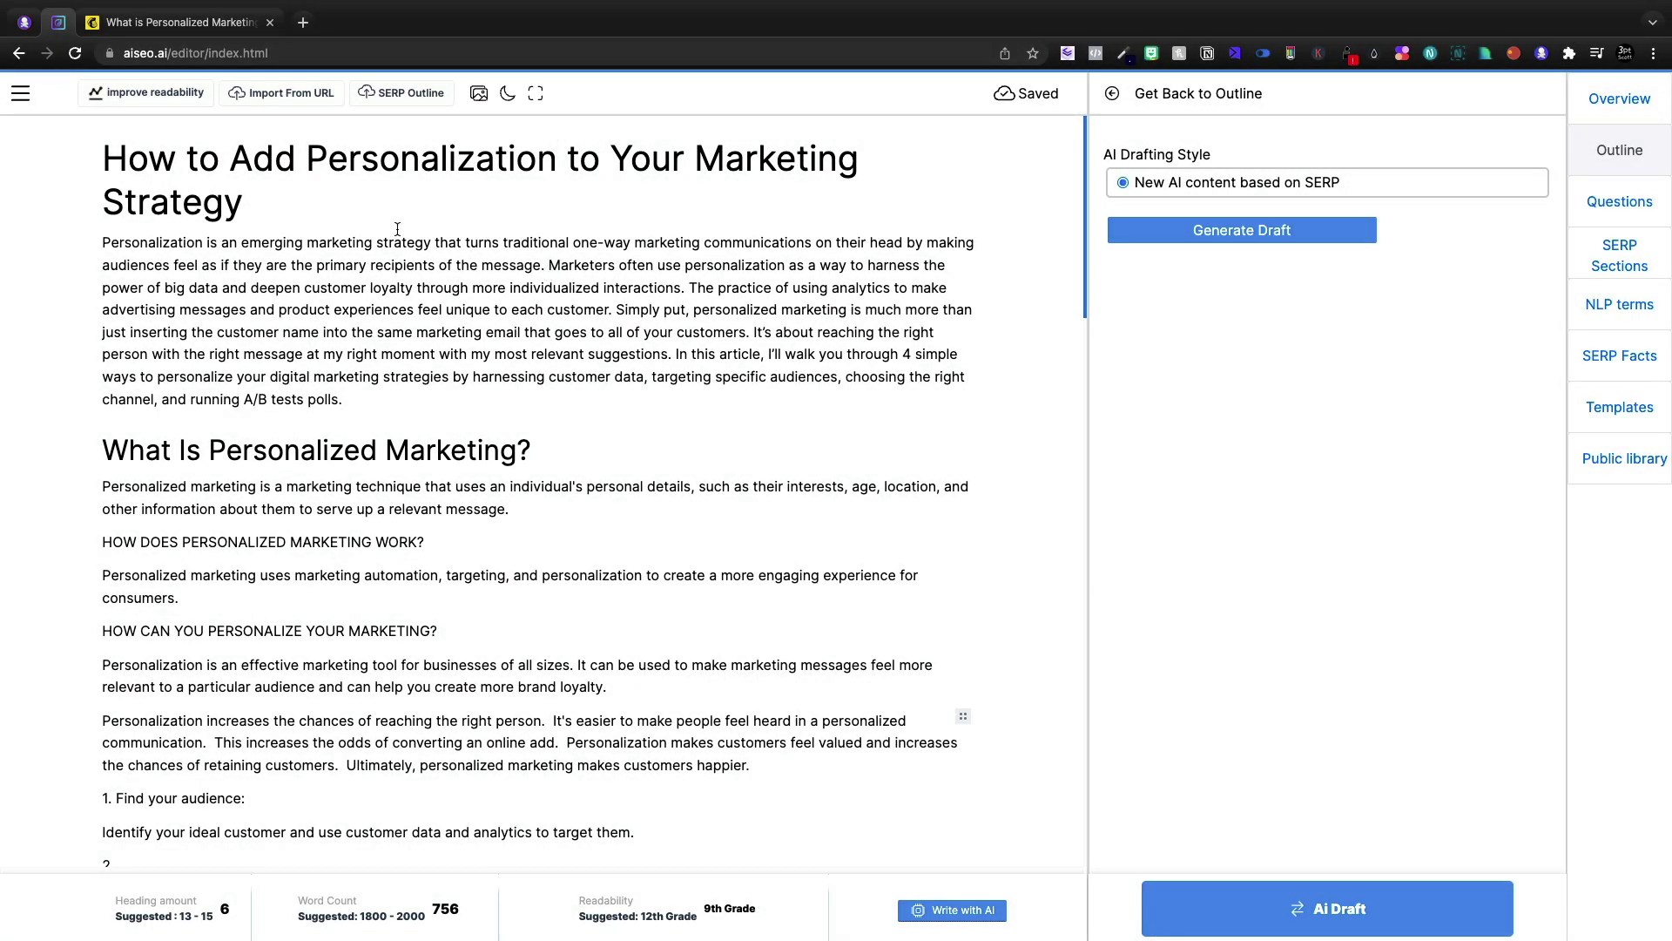
# Clear the redundant numbered entries under "Benefits of personalized marketing" so the brand loyalty paragraph and "2. Reduce churn" directly follow the heading.
pyautogui.click(751, 449)
pyautogui.scroll(-8, 728, 472)
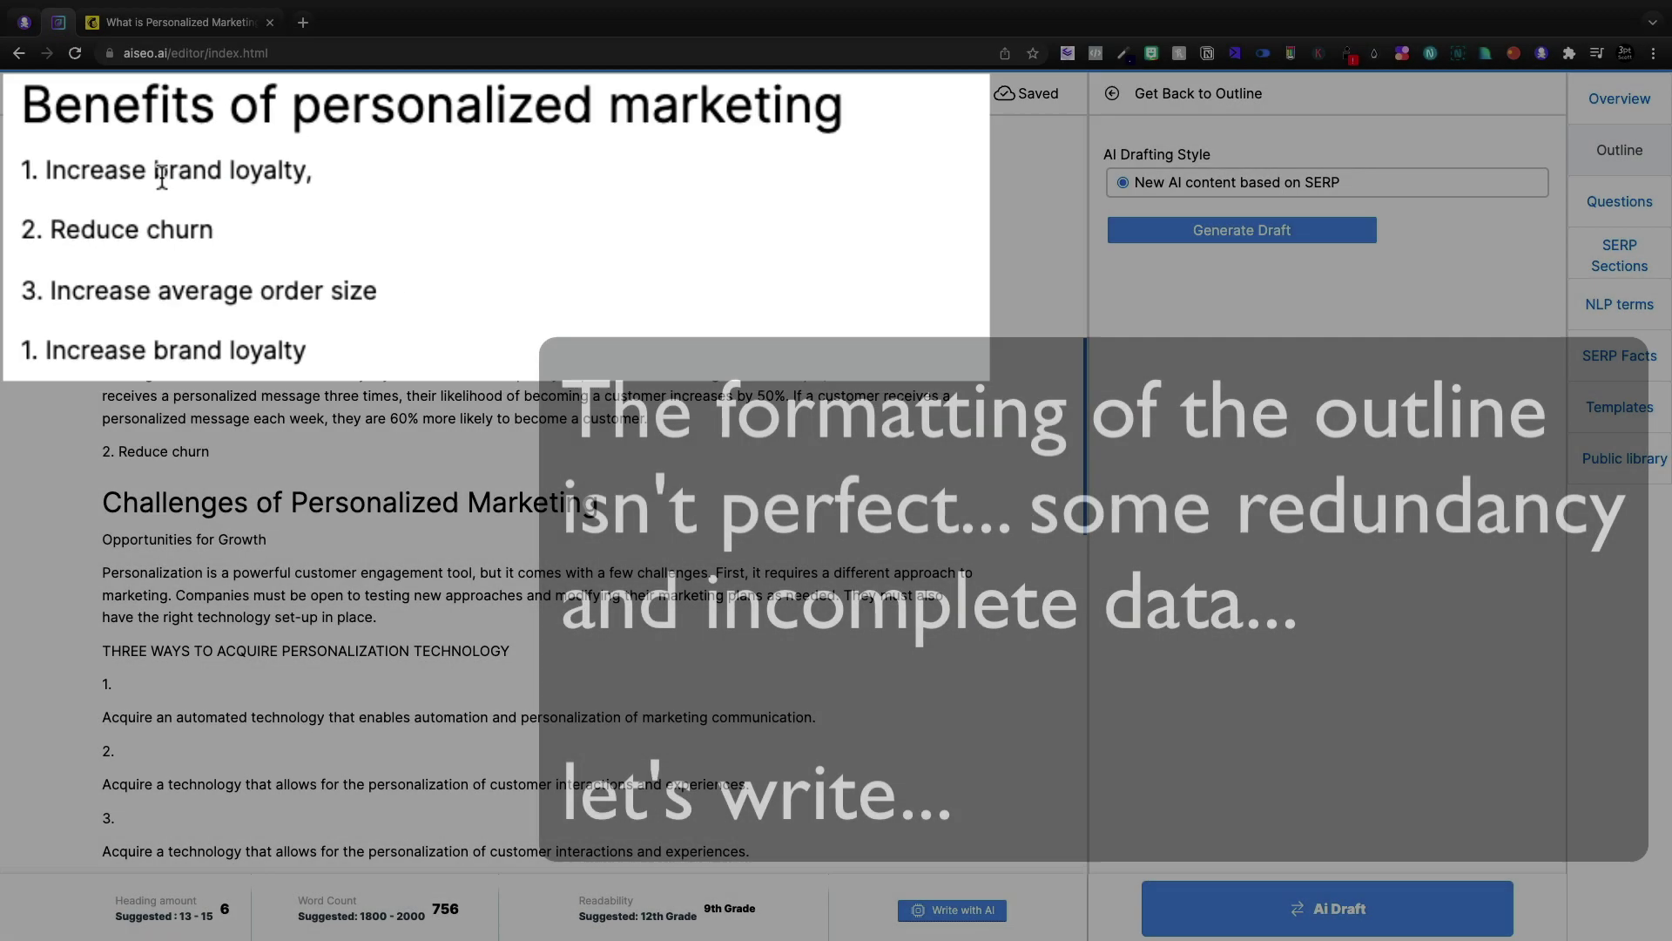
pyautogui.press('BackSpace')
pyautogui.press('BackSpace')
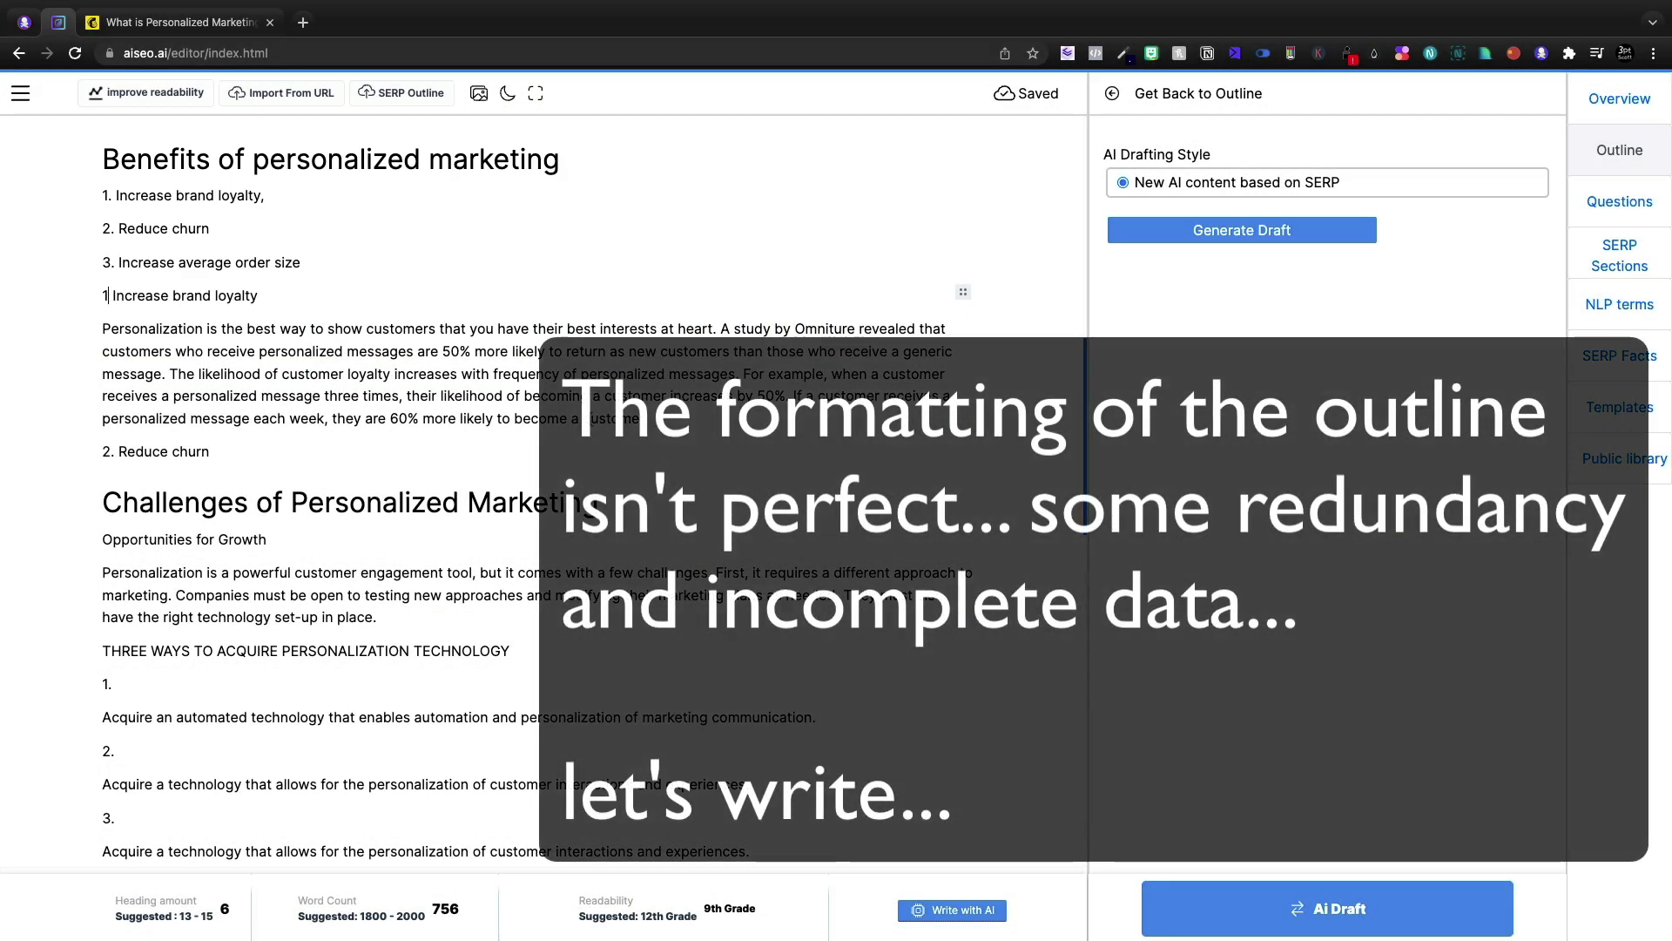
pyautogui.tripleClick(256, 398)
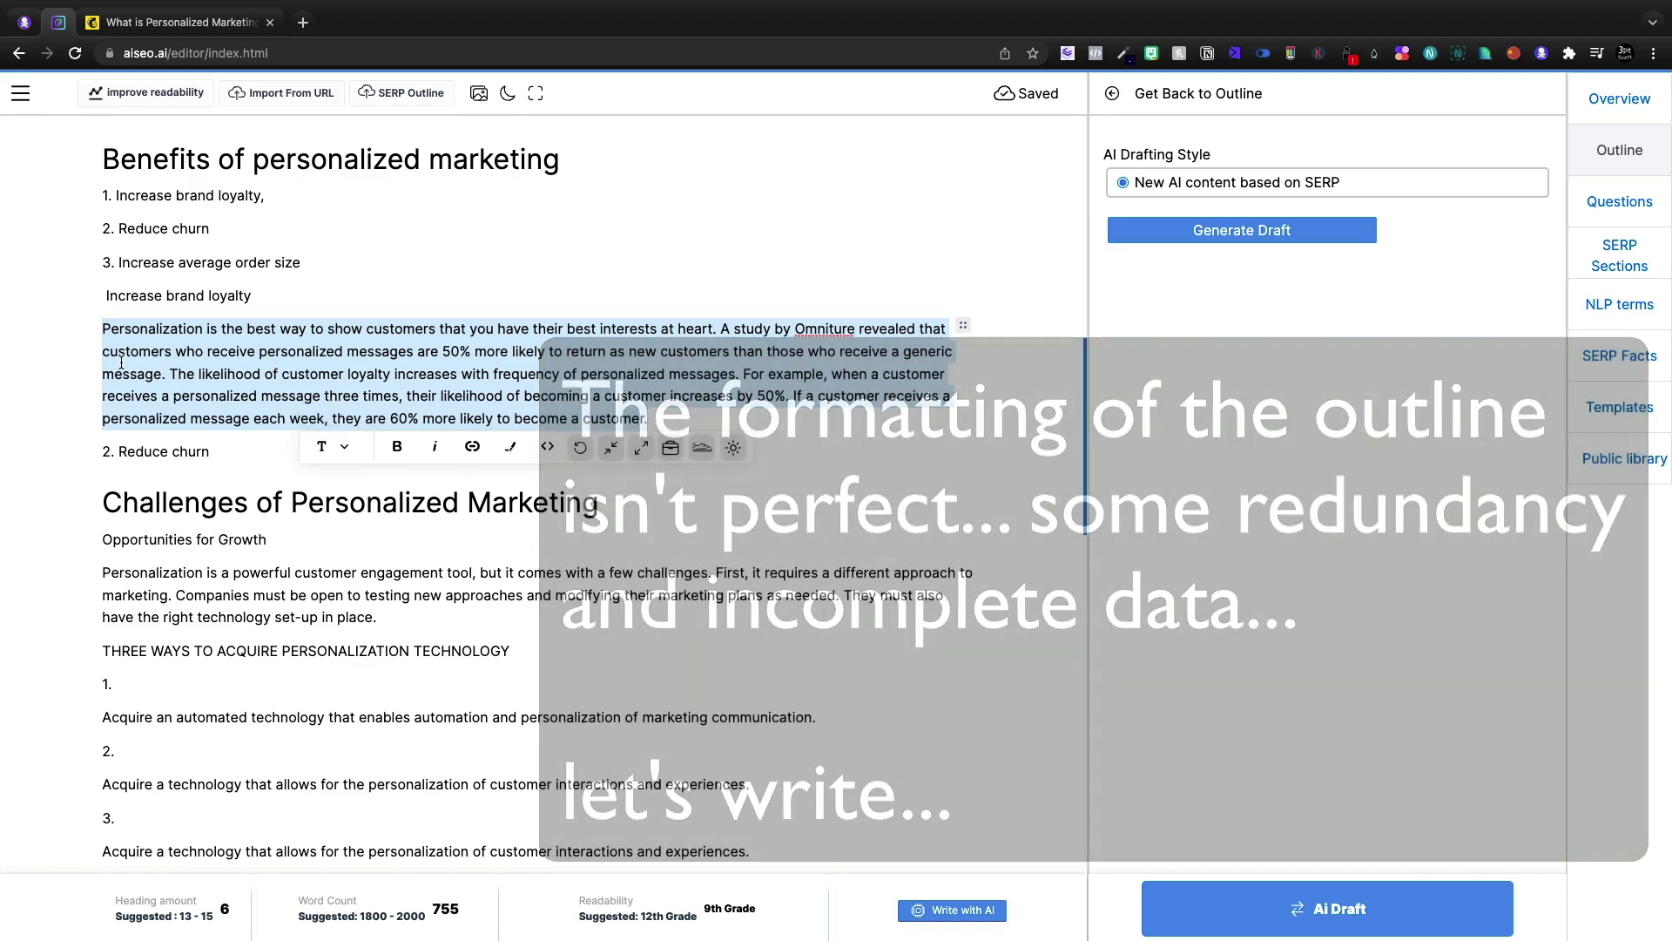
pyautogui.hotkey('shift', 'Down')
pyautogui.hotkey('shift', 'Up')
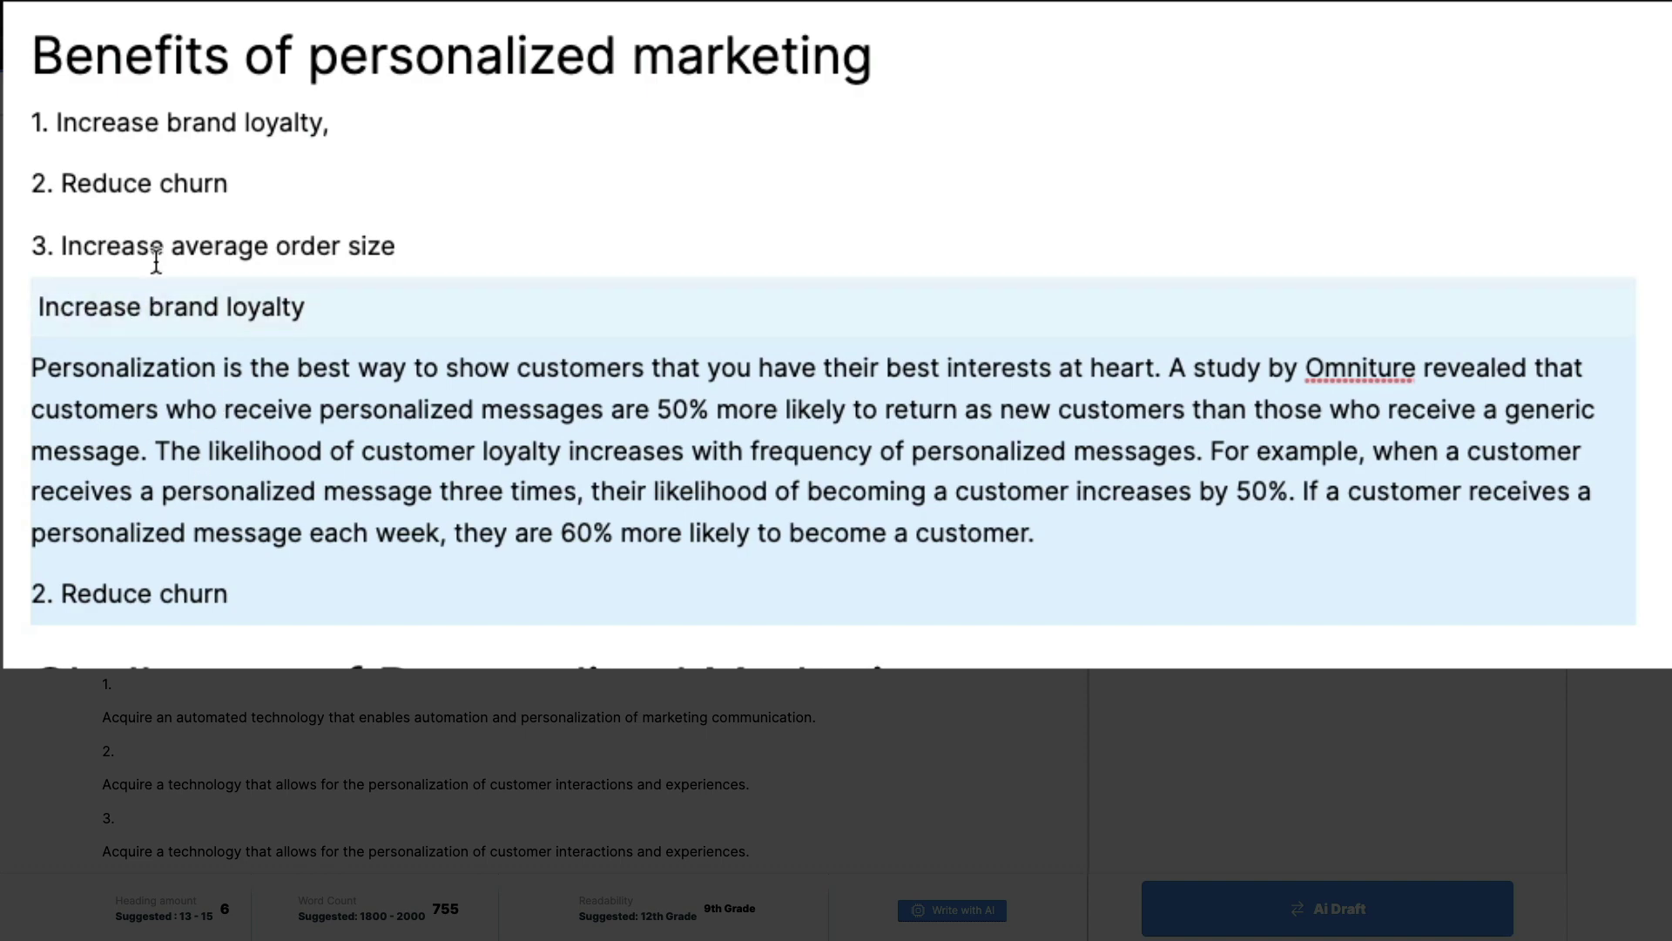
pyautogui.hotkey('shift', 'Up')
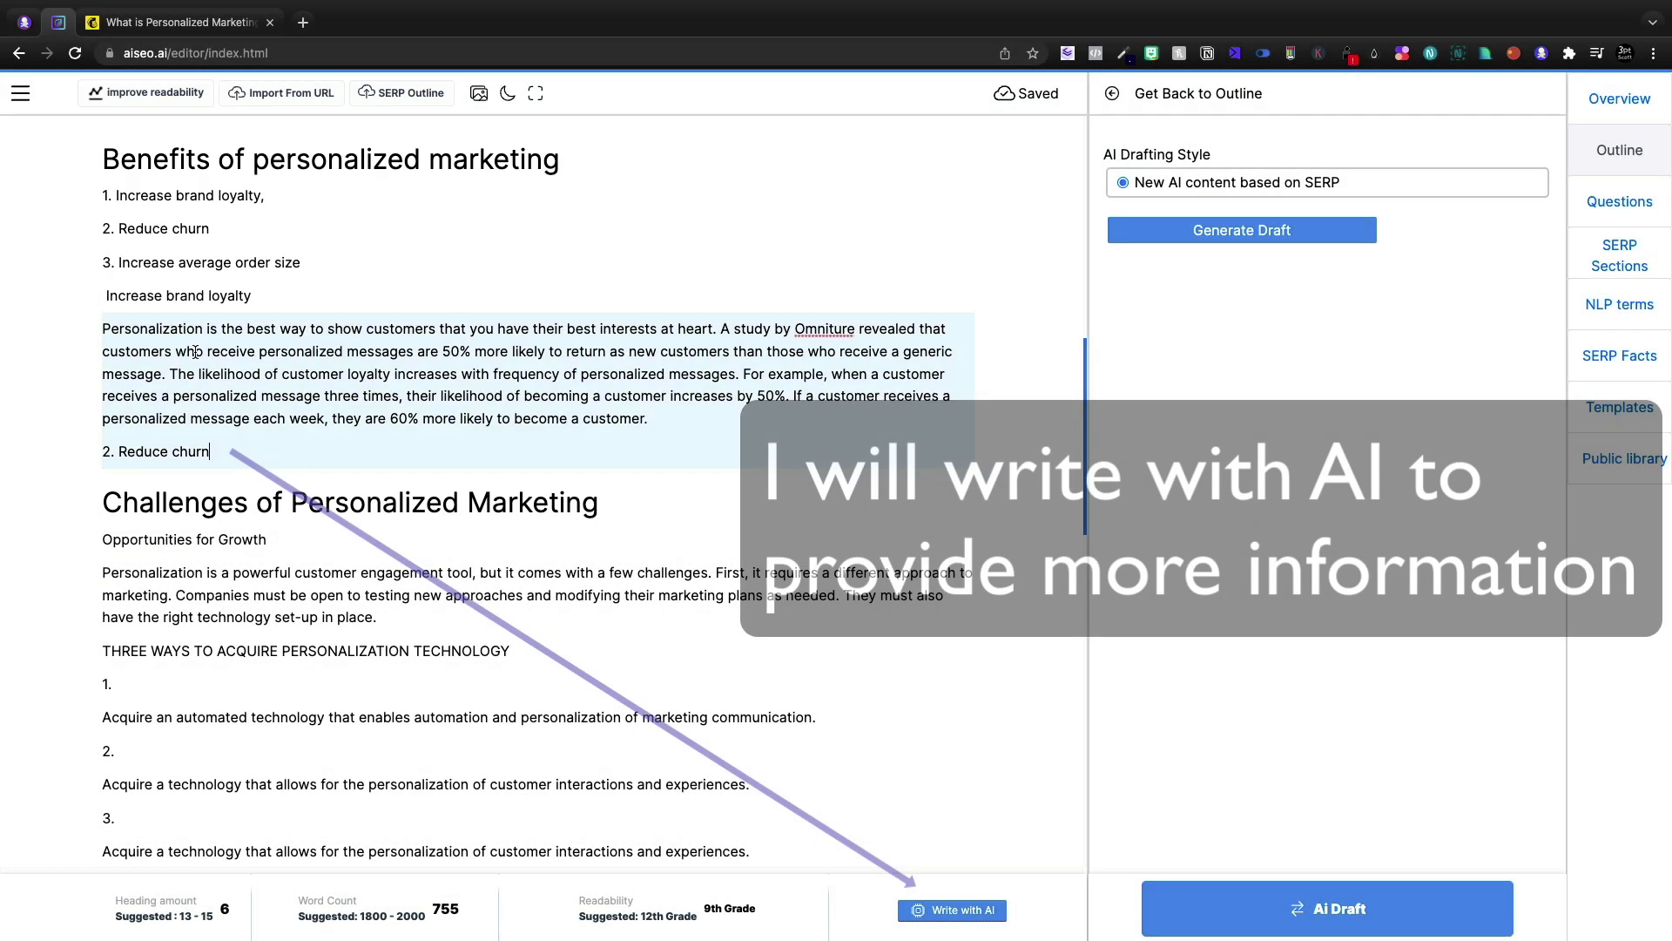
pyautogui.tripleClick(195, 351)
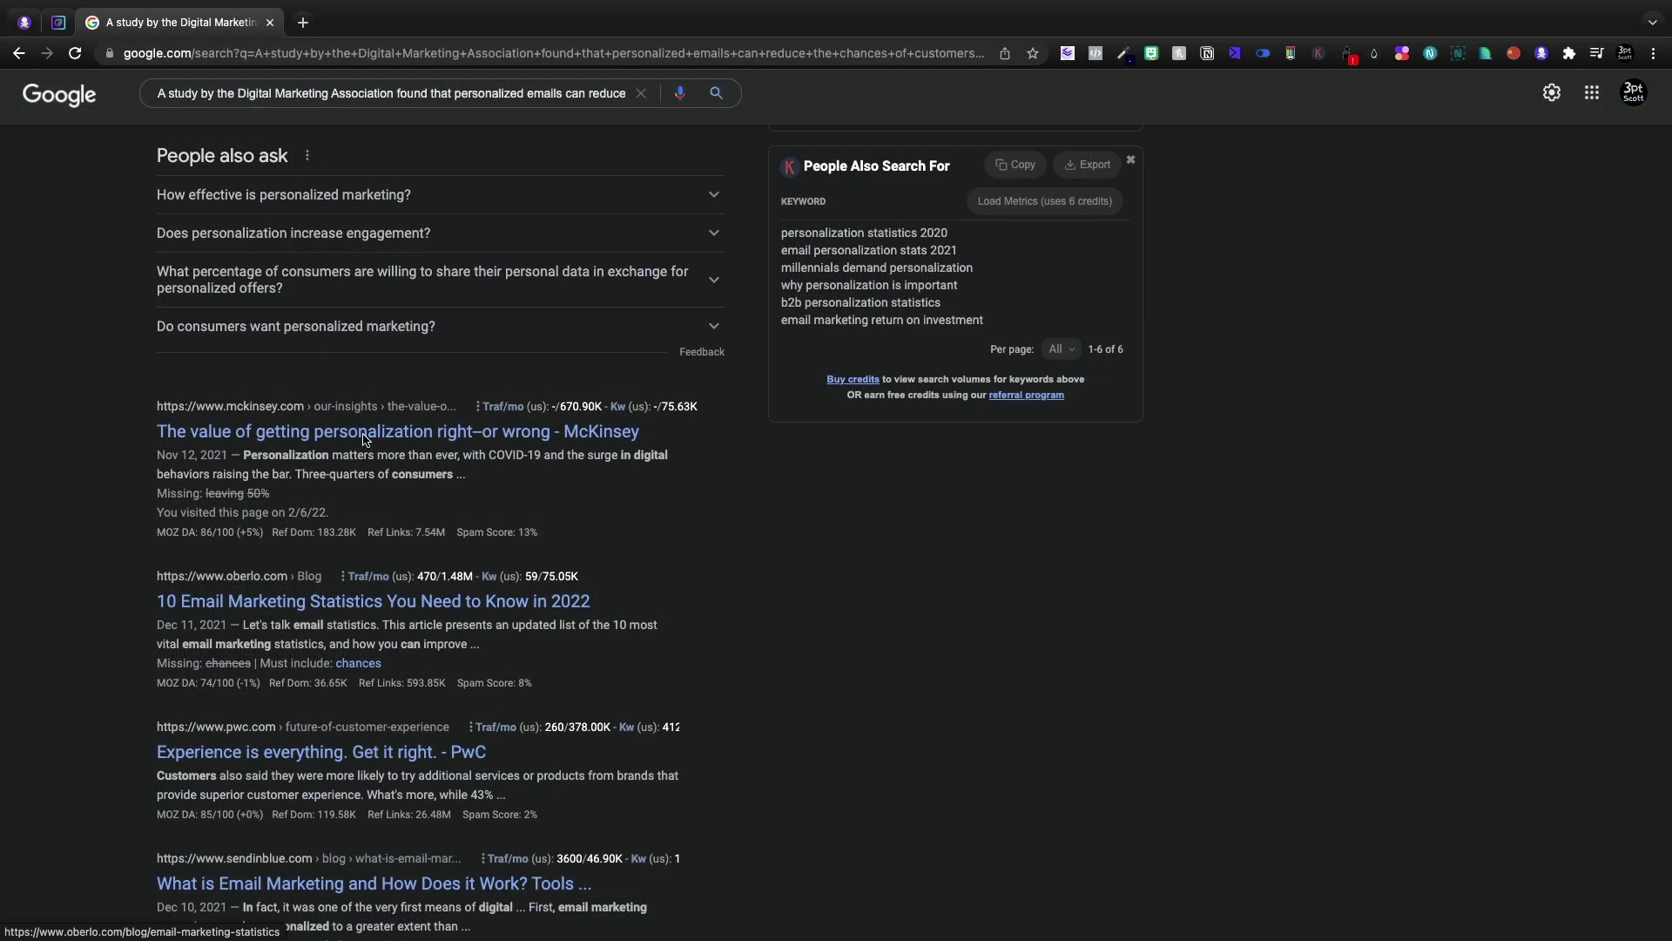
# Open McKinsey's article on the value of getting personalization right, copy its 71 and 76 percent consumer research sentences and return to the AISEO editor.
pyautogui.click(364, 435)
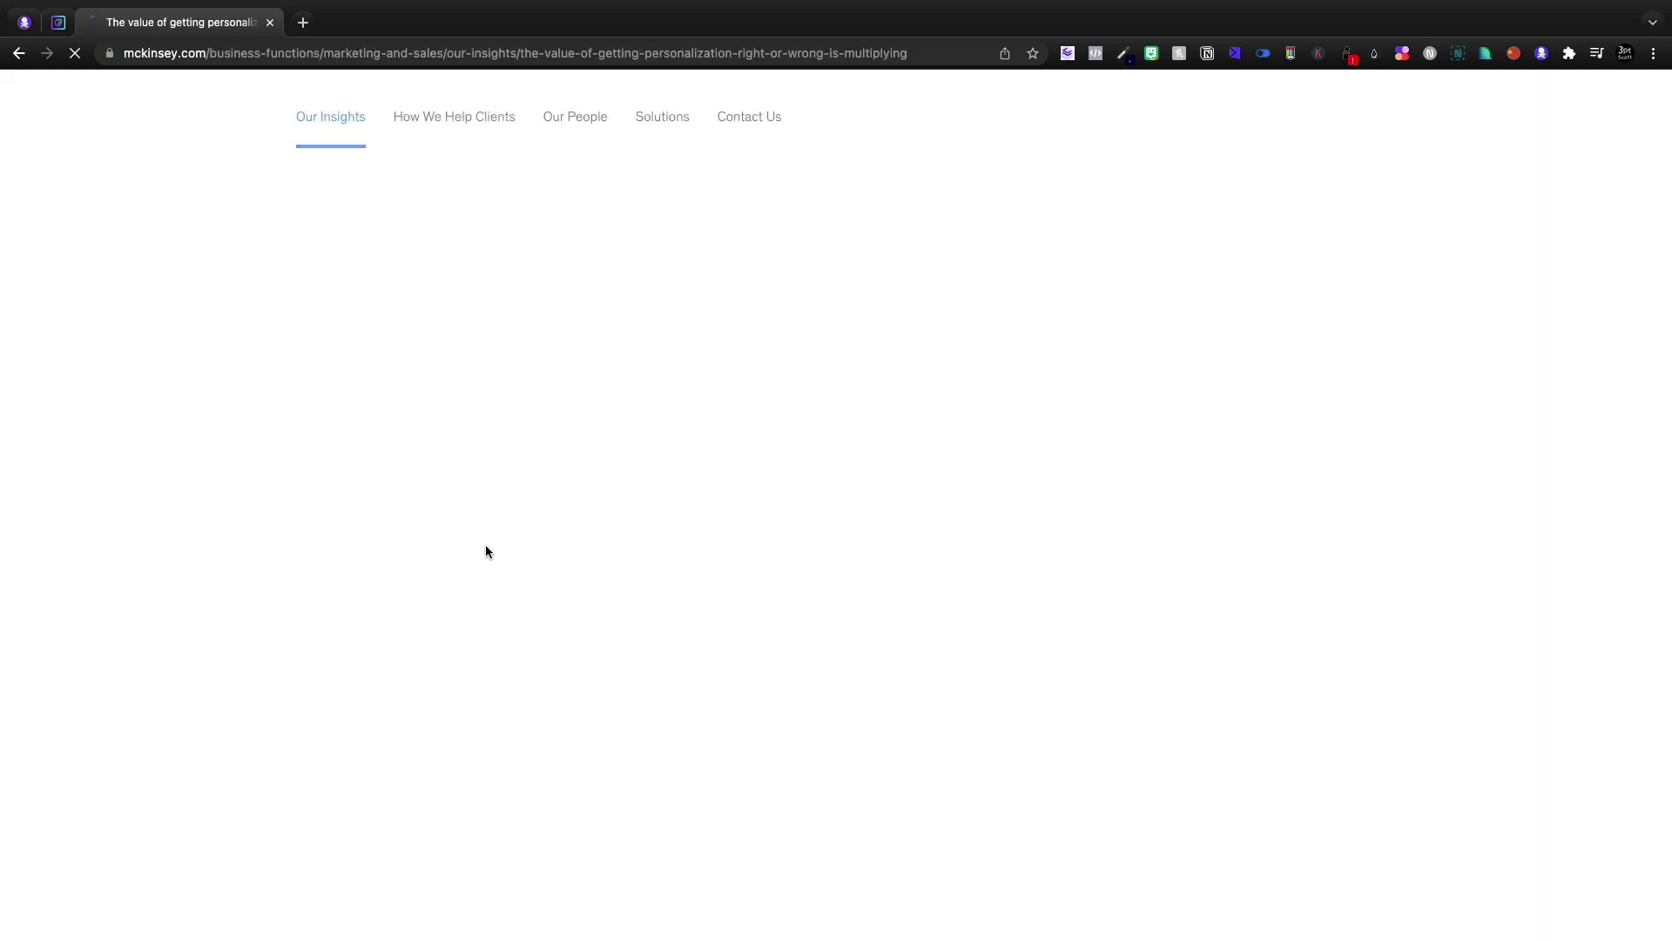
pyautogui.scroll(-5, 477, 618)
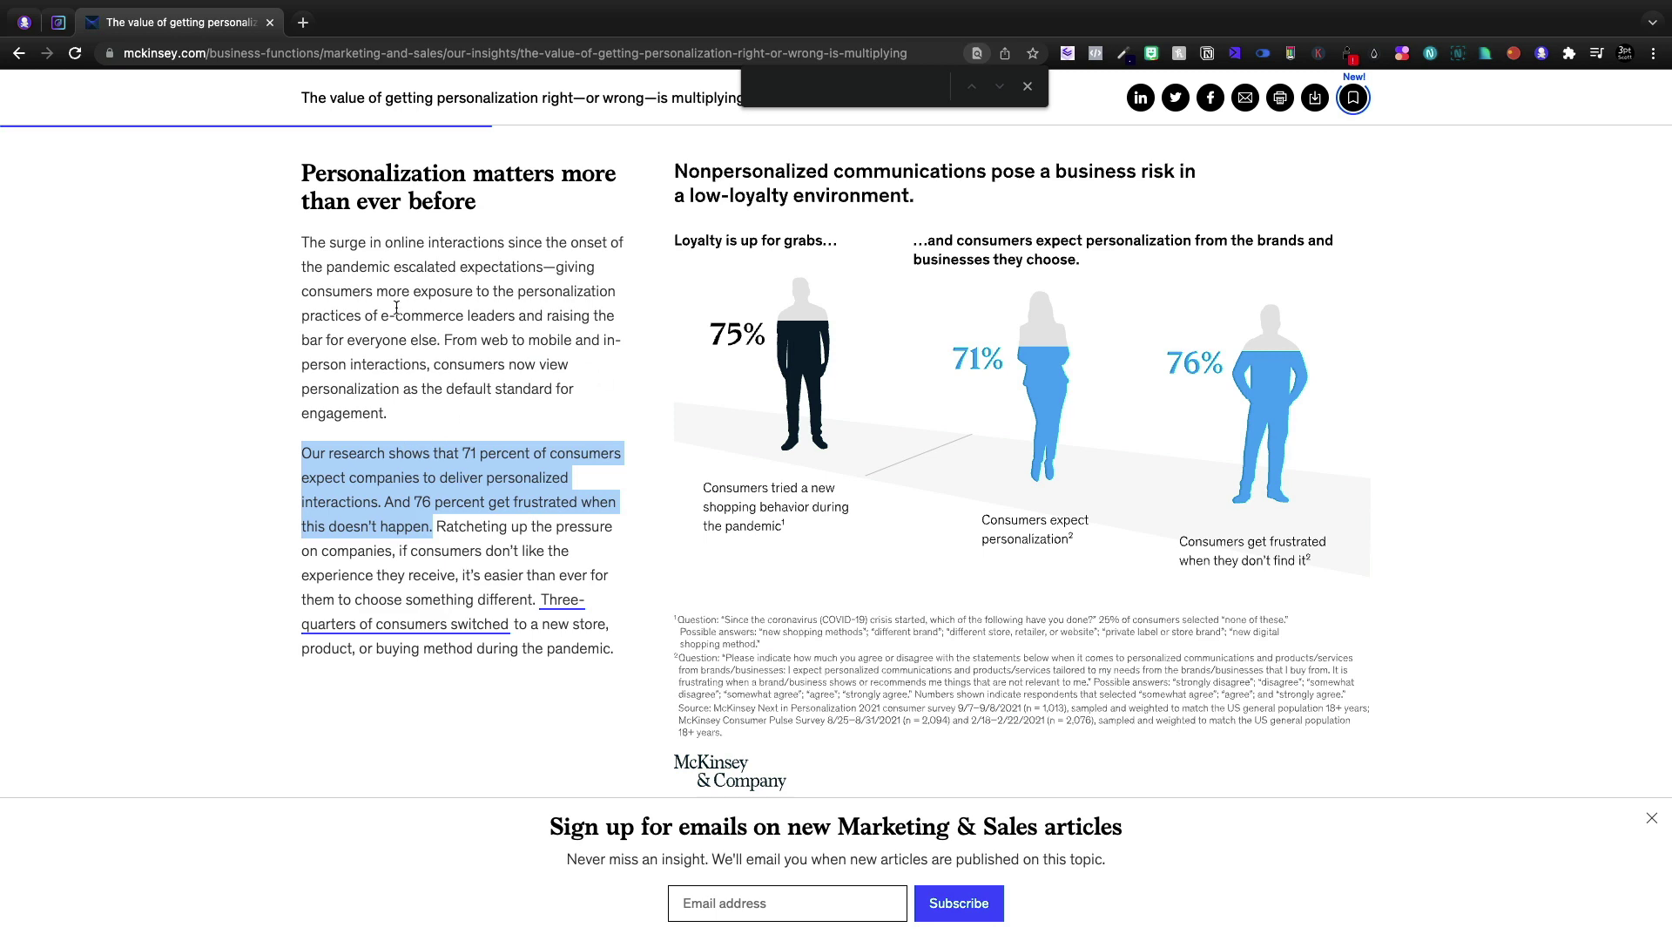
pyautogui.click(57, 24)
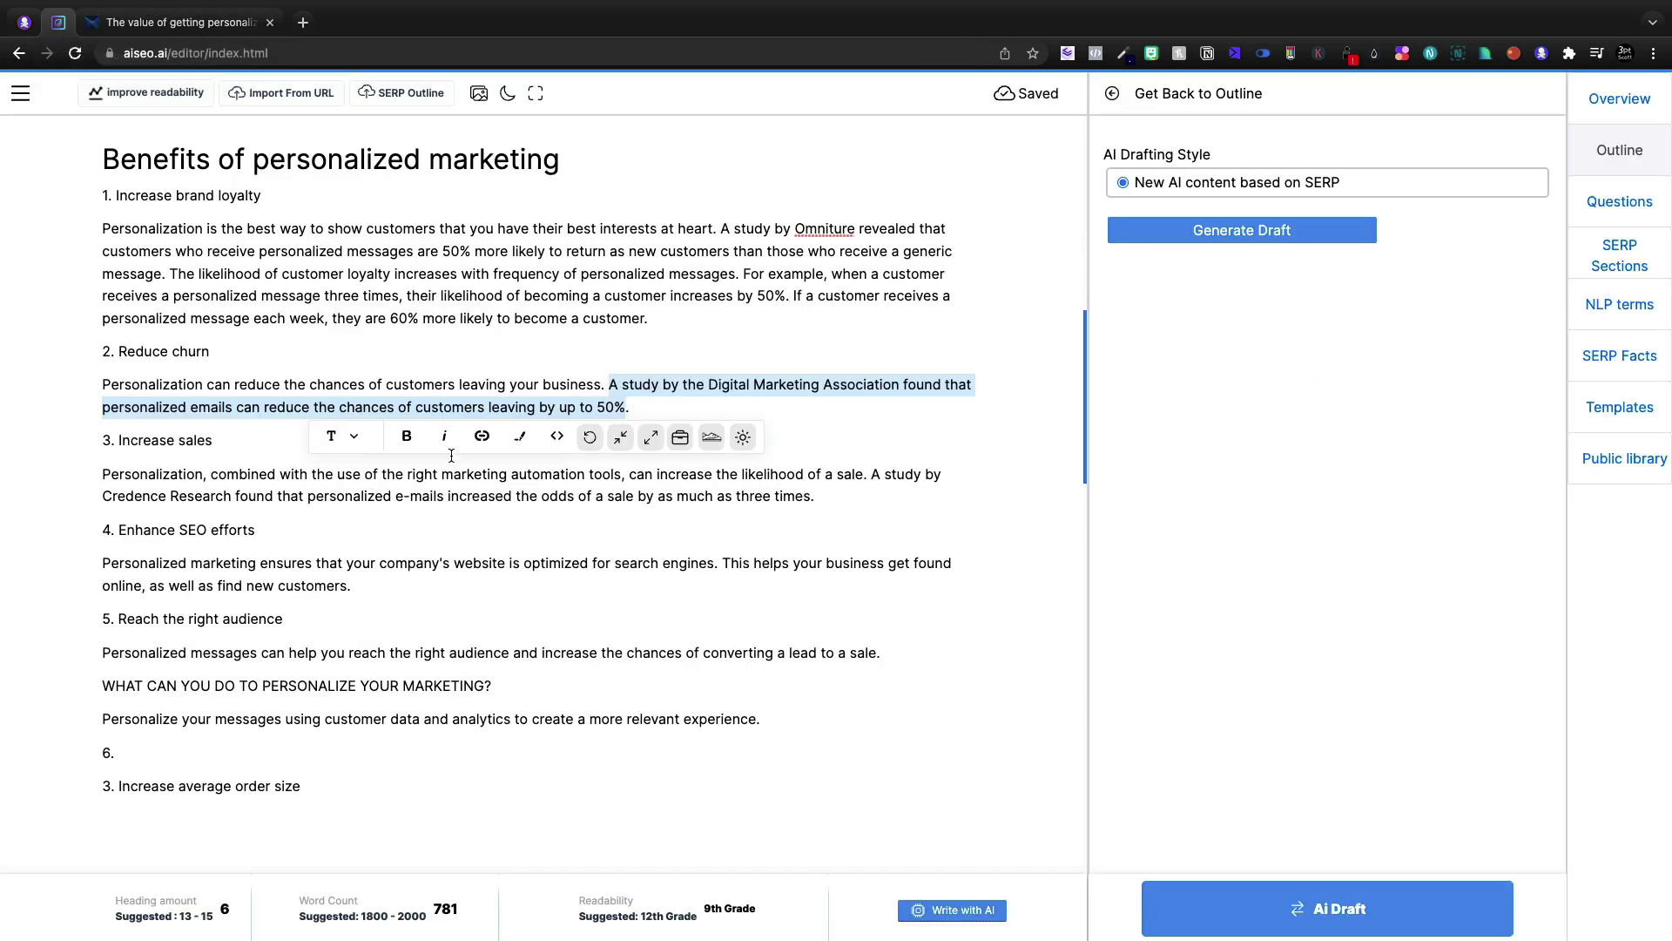
# Replace the Digital Marketing Association sentence under "2. Reduce churn" with the copied research sentences about 71 and 76 percent of consumers.
pyautogui.moveTo(694, 408); pyautogui.dragTo(612, 384)
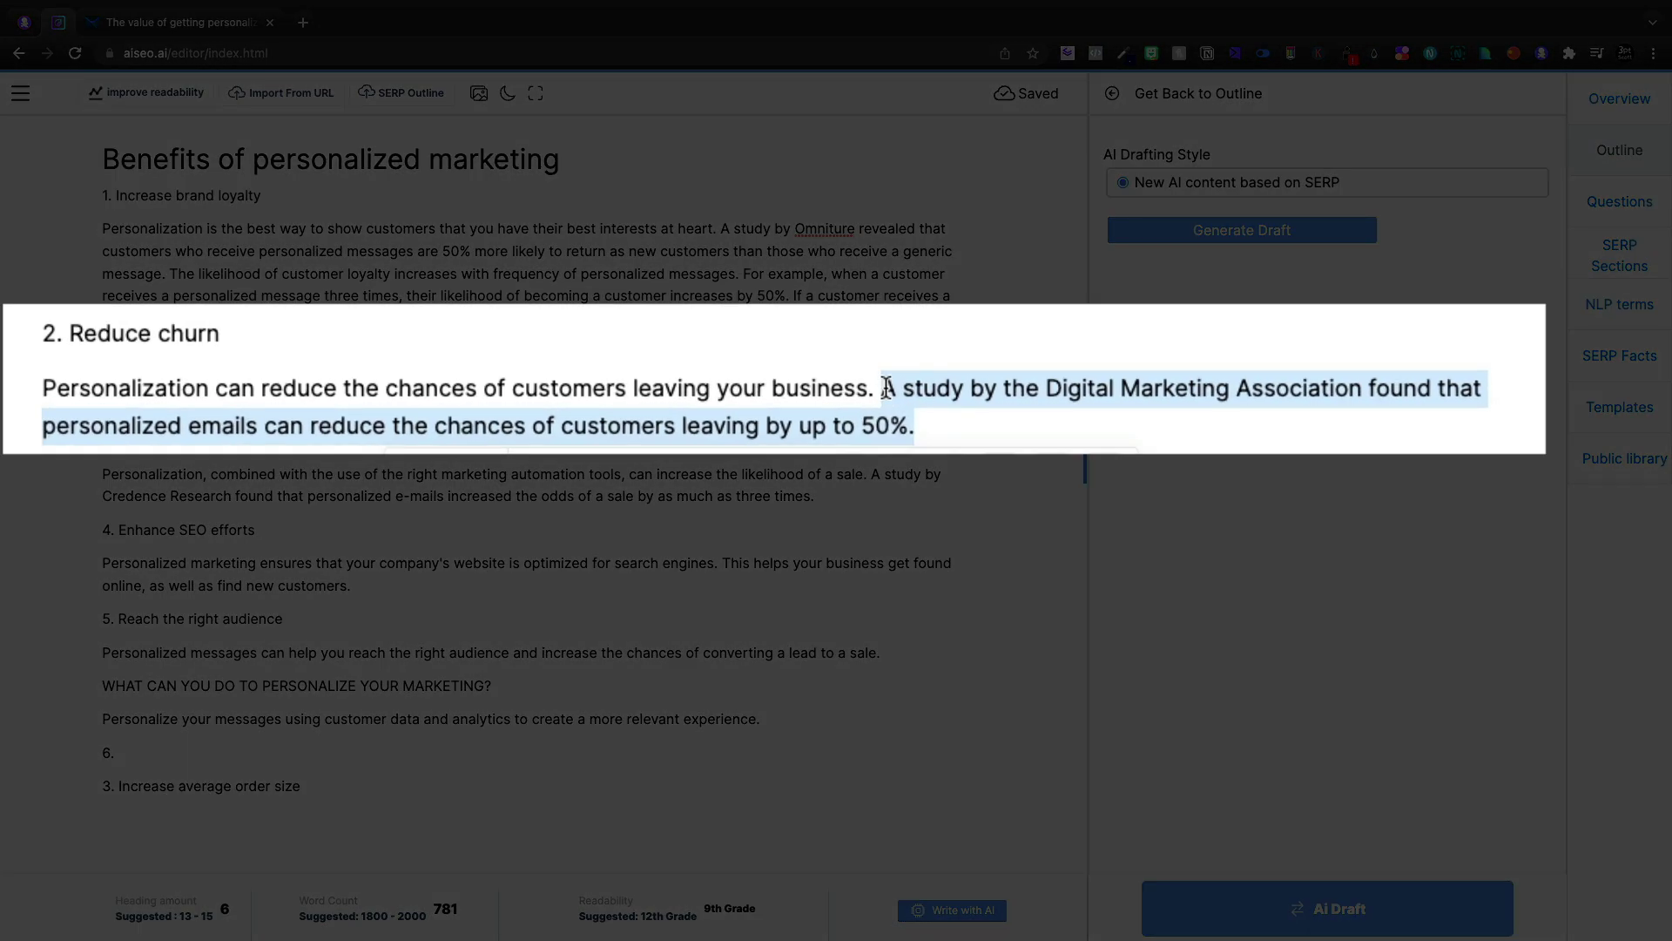
pyautogui.press('BackSpace')
pyautogui.write('Our research shows that 71 percent of consumers expect companies to deliver personalized interactions. And 76 percent get frustrated when this doesn’t happen.')
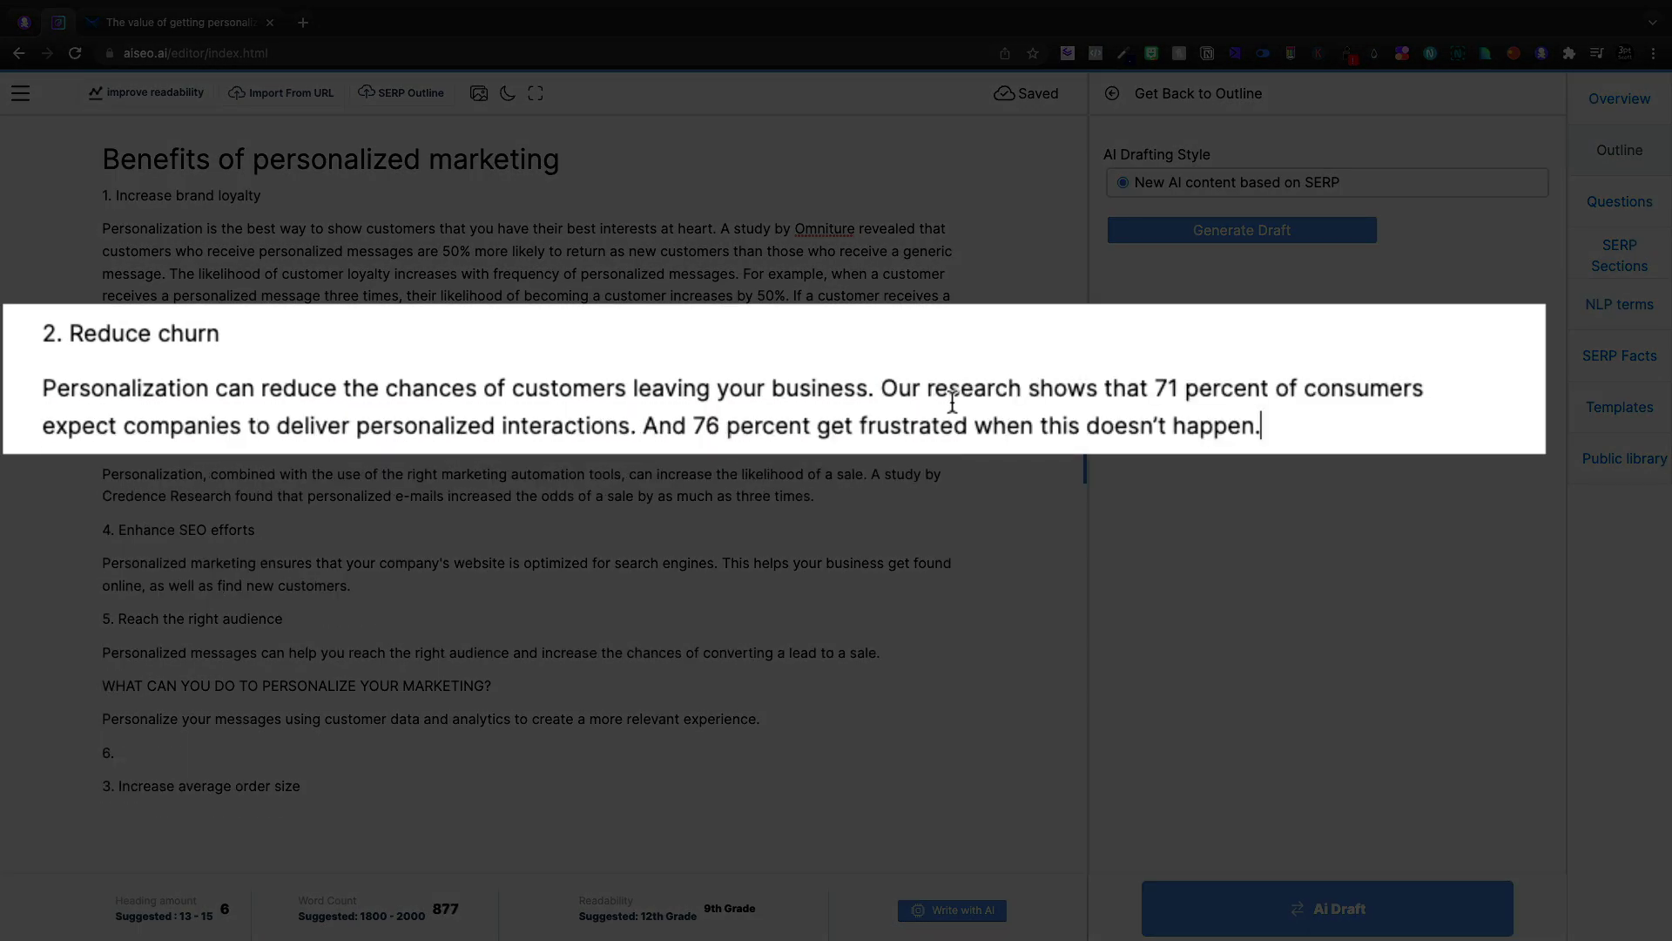
# Rewrite the pasted research sentences with the AI Rewrite tool and add a link on "71% of consumers expect companies to use personalized interactions".
pyautogui.moveTo(1263, 425); pyautogui.dragTo(656, 386)
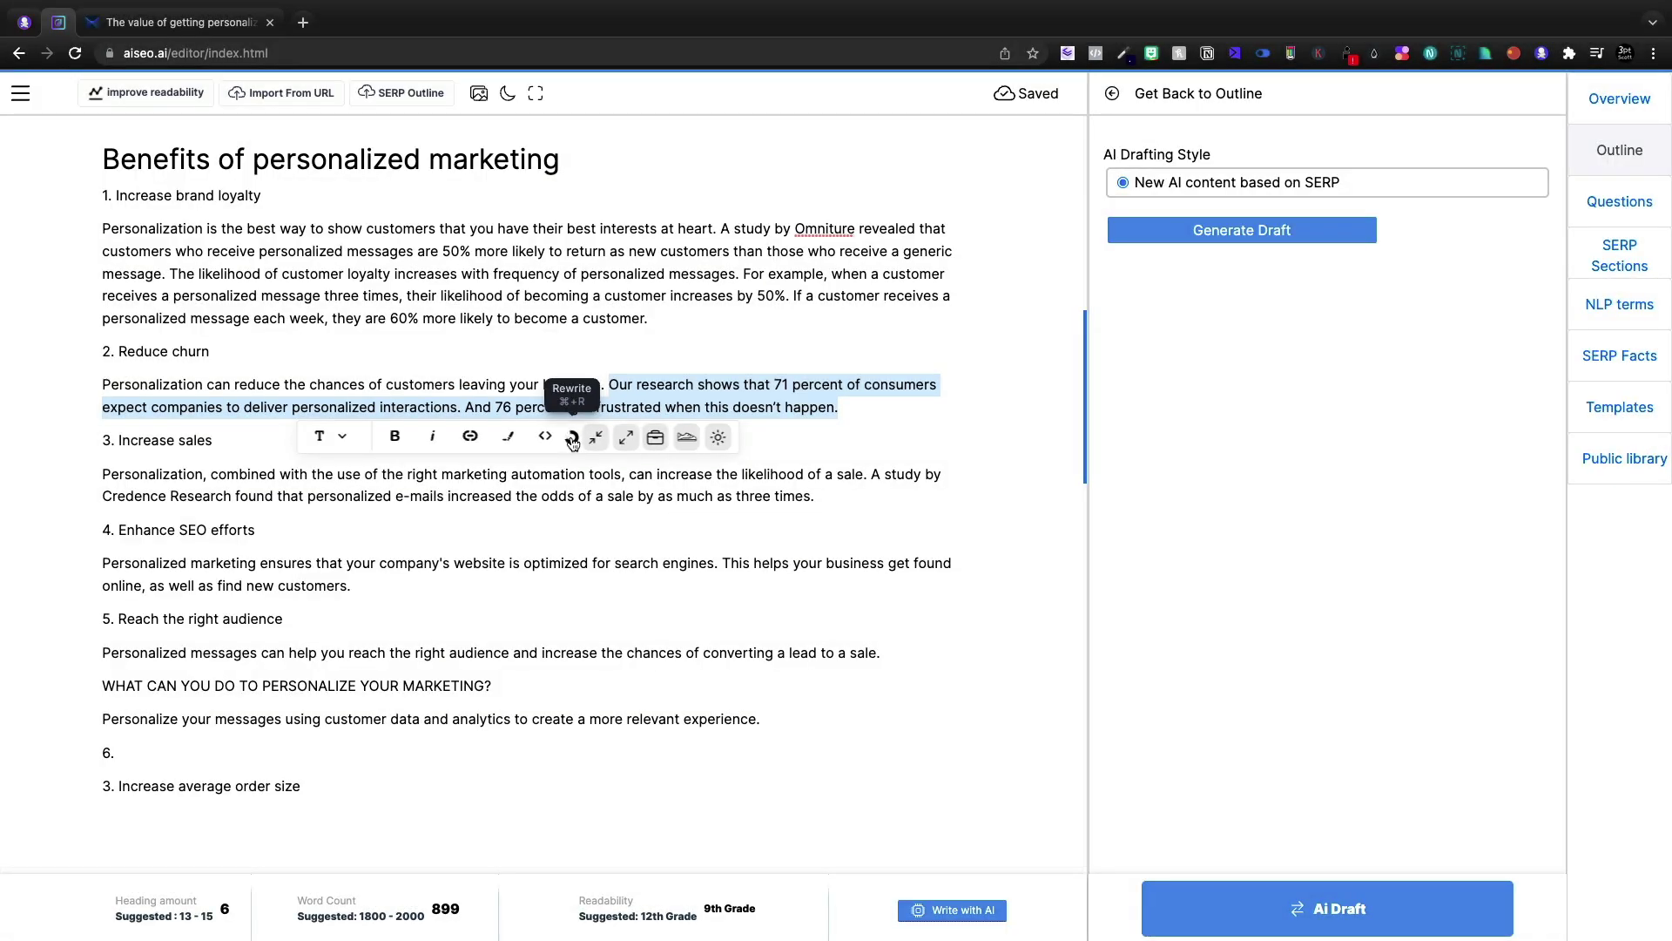
pyautogui.click(572, 438)
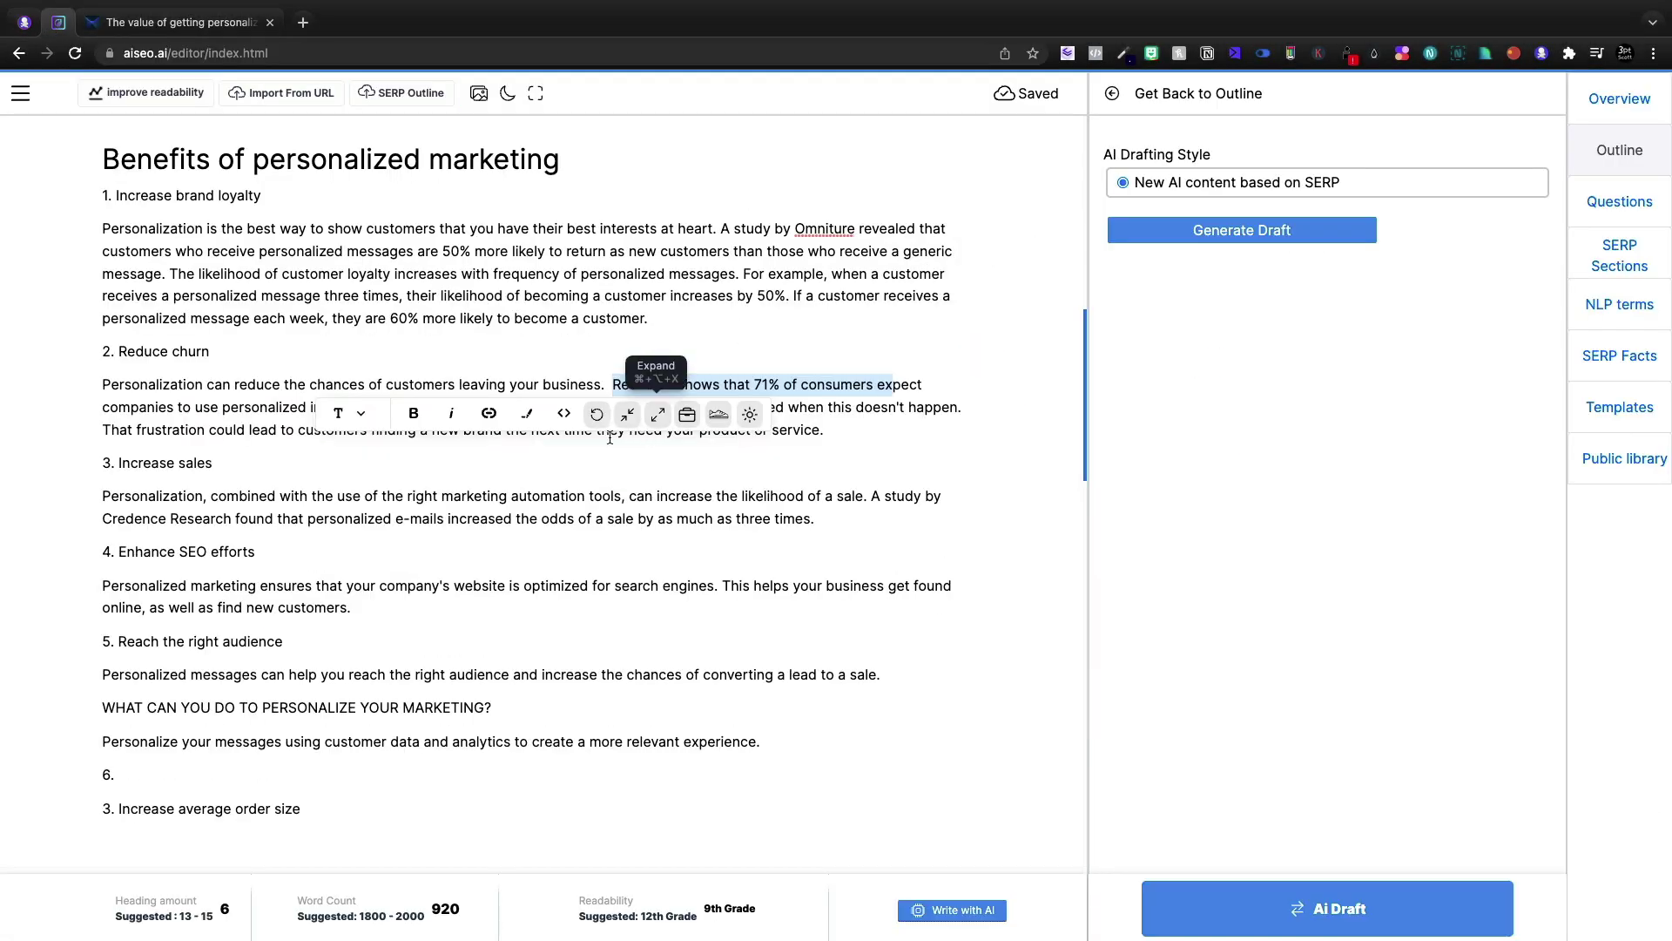
pyautogui.press('super+z')
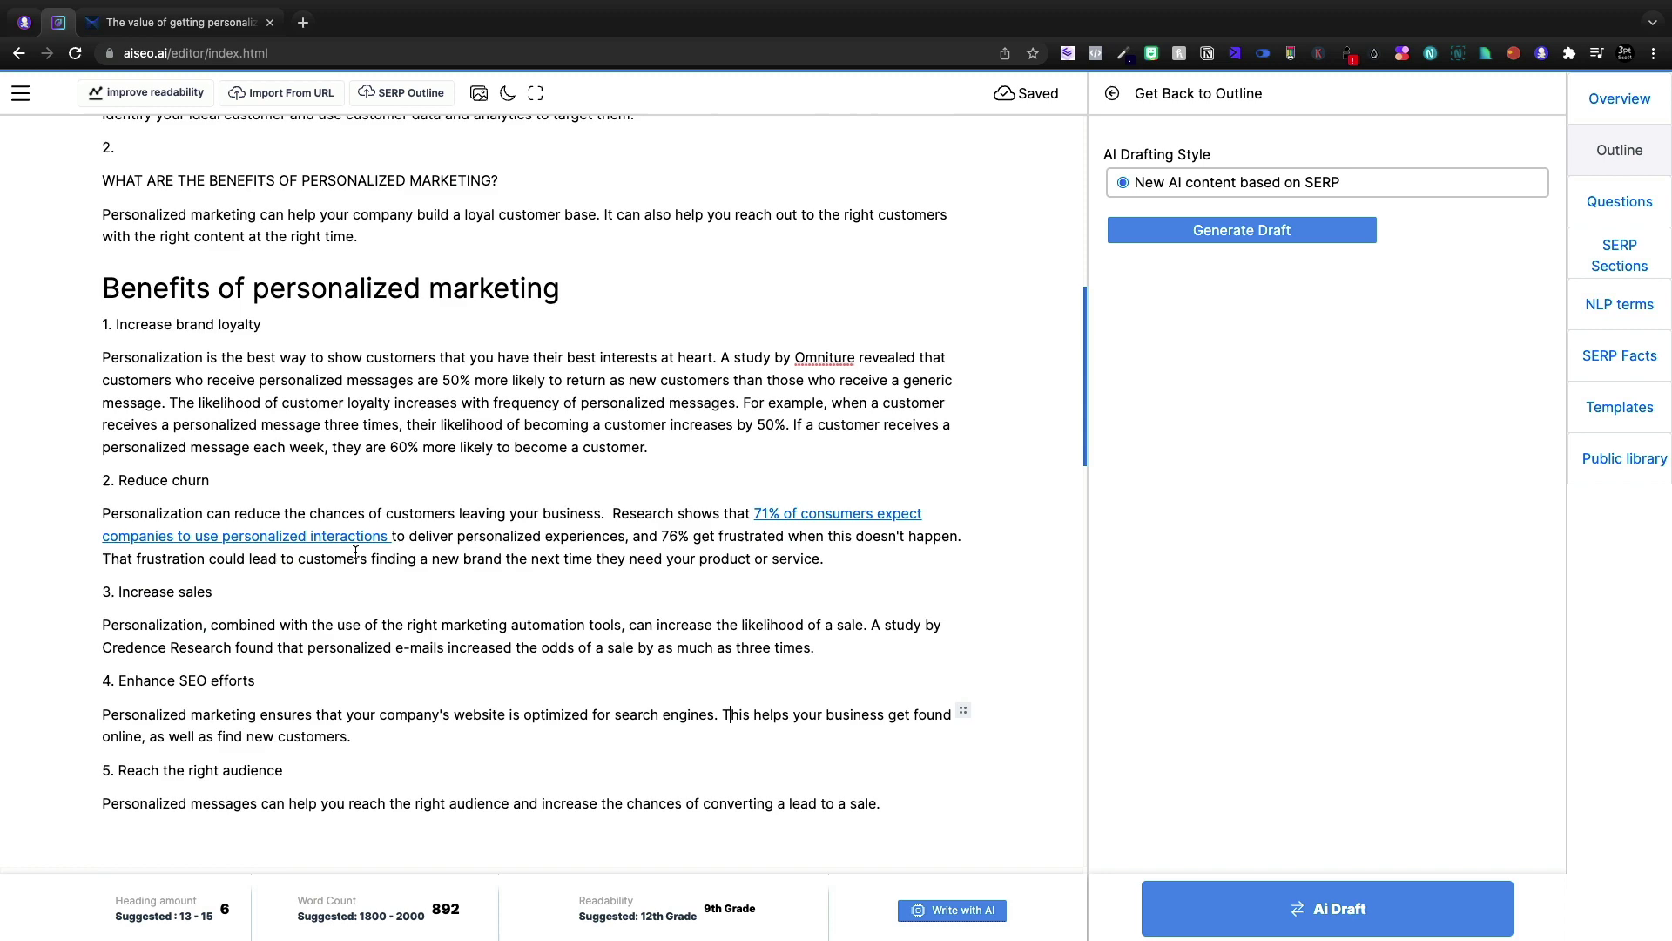
# Under "Challenges of Personalized Marketing", delete the "Opportunities for Growth" line and add a closing sentence about website or technological system updates seeming daunting.
pyautogui.scroll(-2, 355, 552)
pyautogui.scroll(-3, 212, 646)
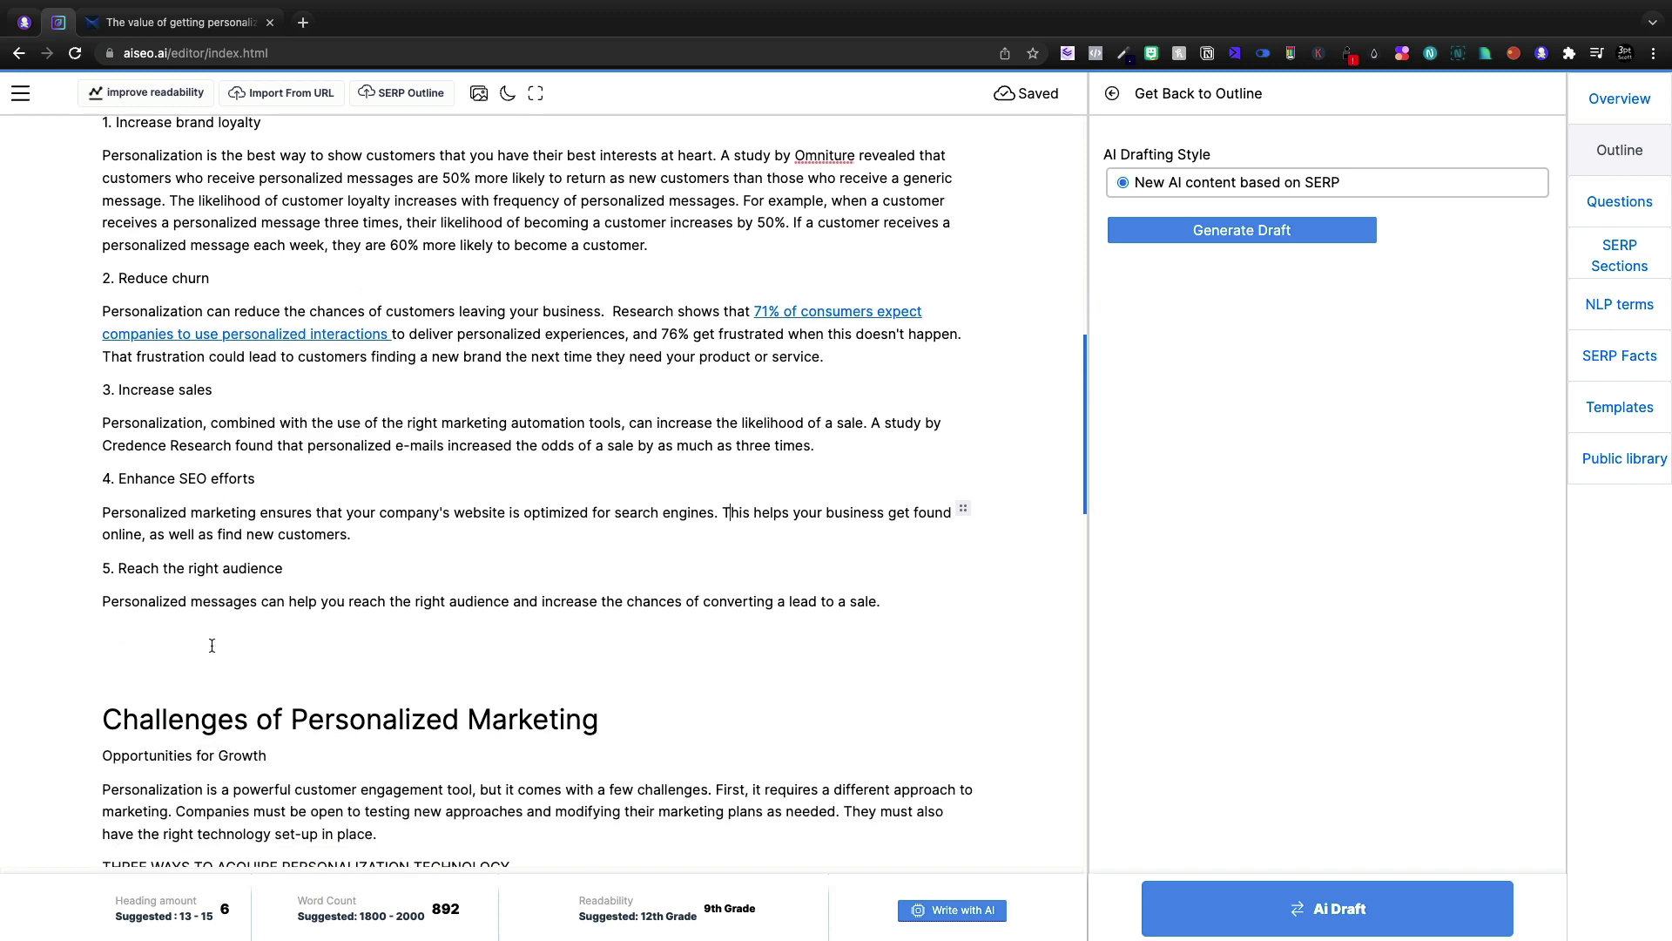
pyautogui.scroll(-15, 535, 407)
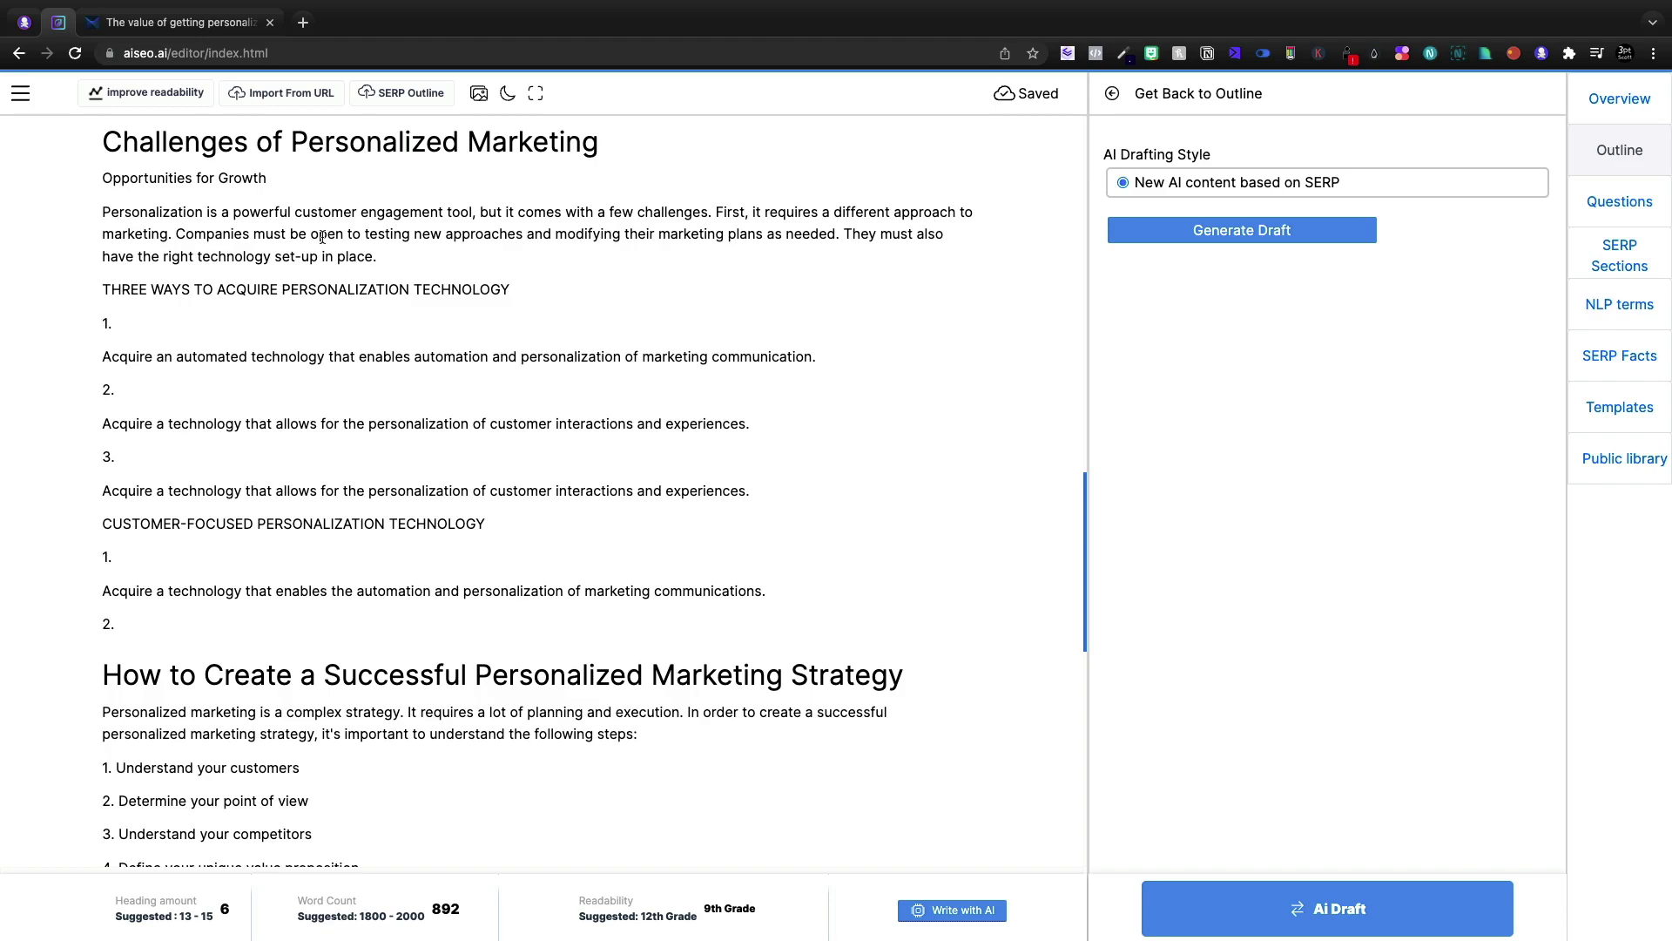
pyautogui.scroll(-10, 250, 410)
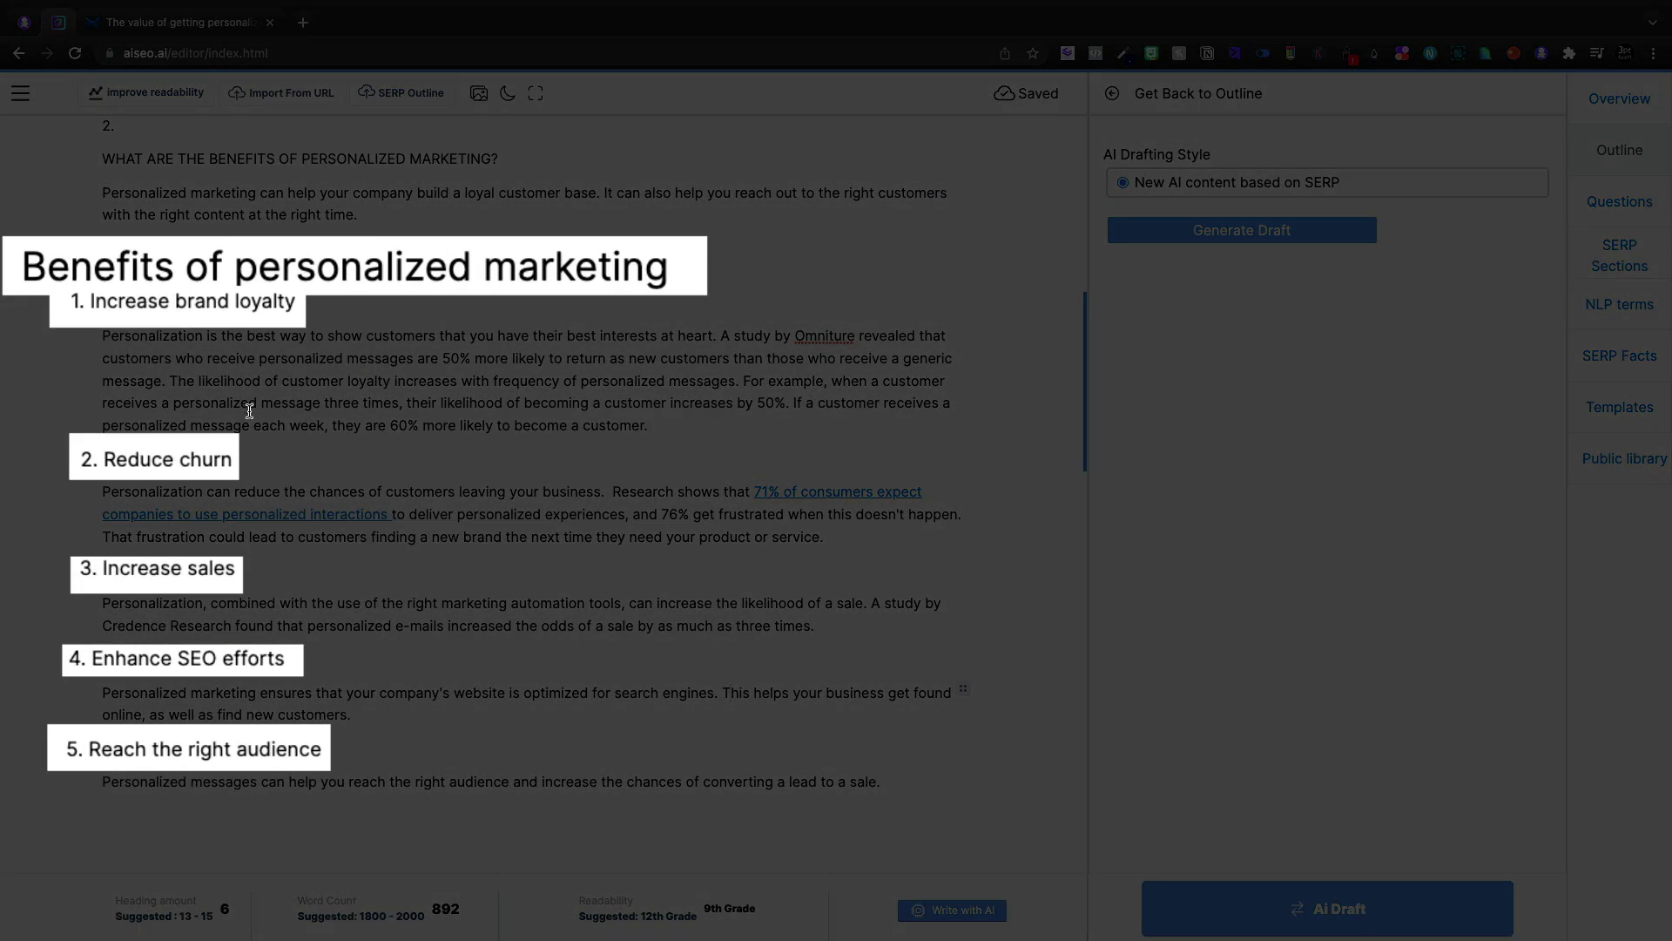
pyautogui.scroll(-15, 311, 366)
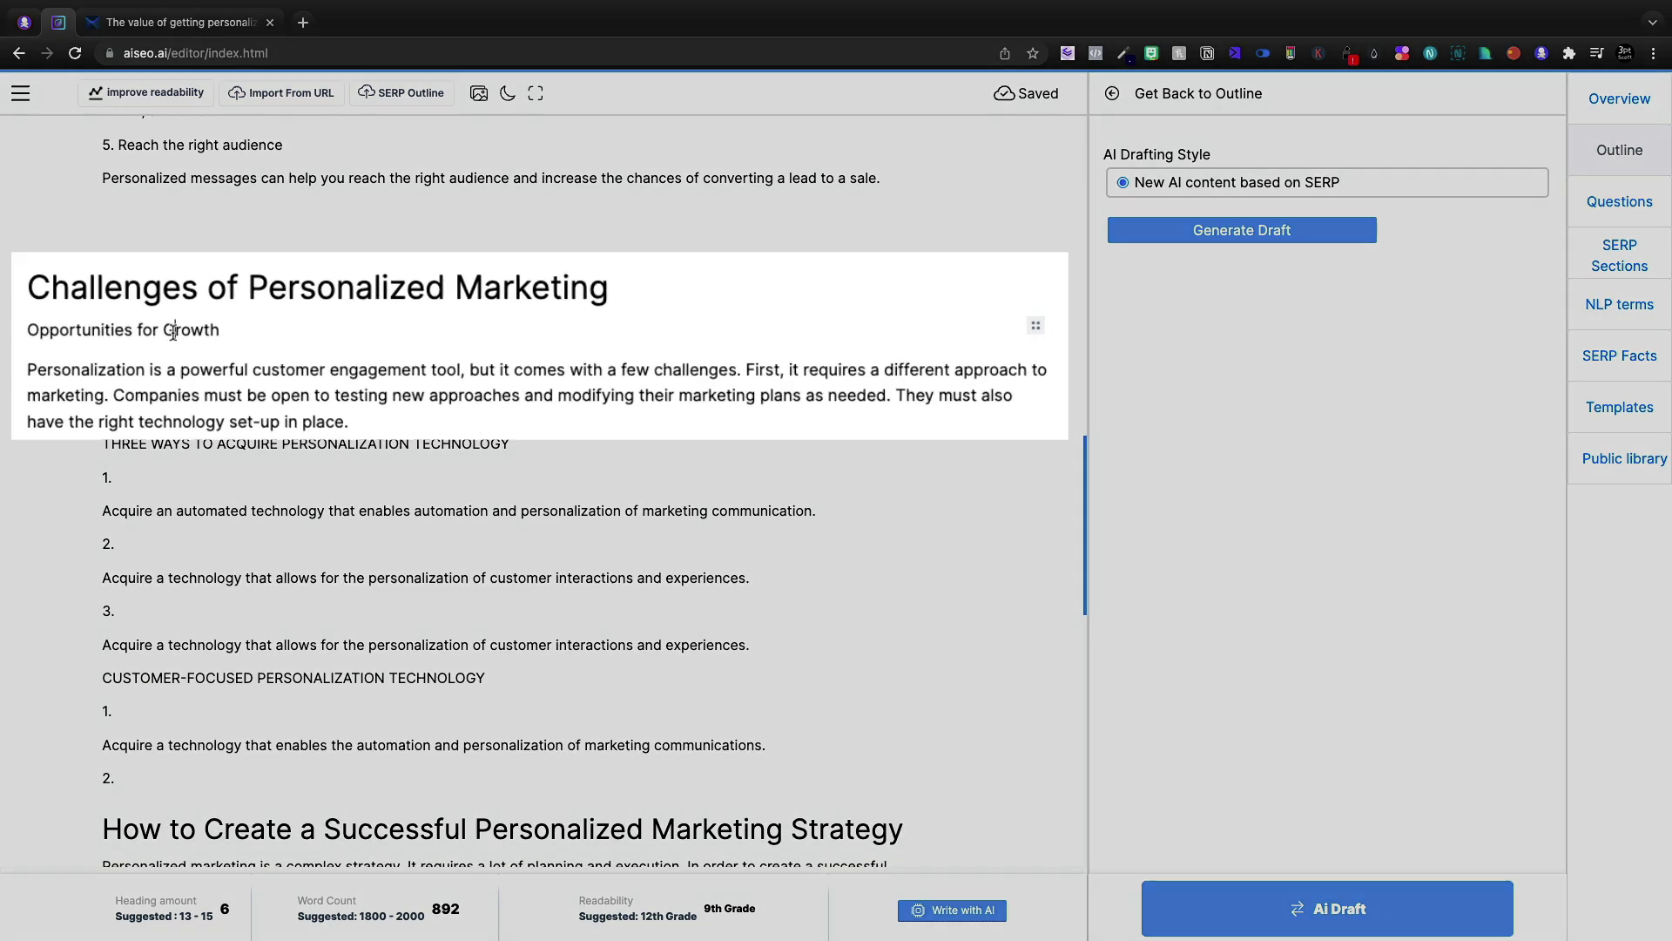
pyautogui.tripleClick(227, 333)
pyautogui.press('BackSpace')
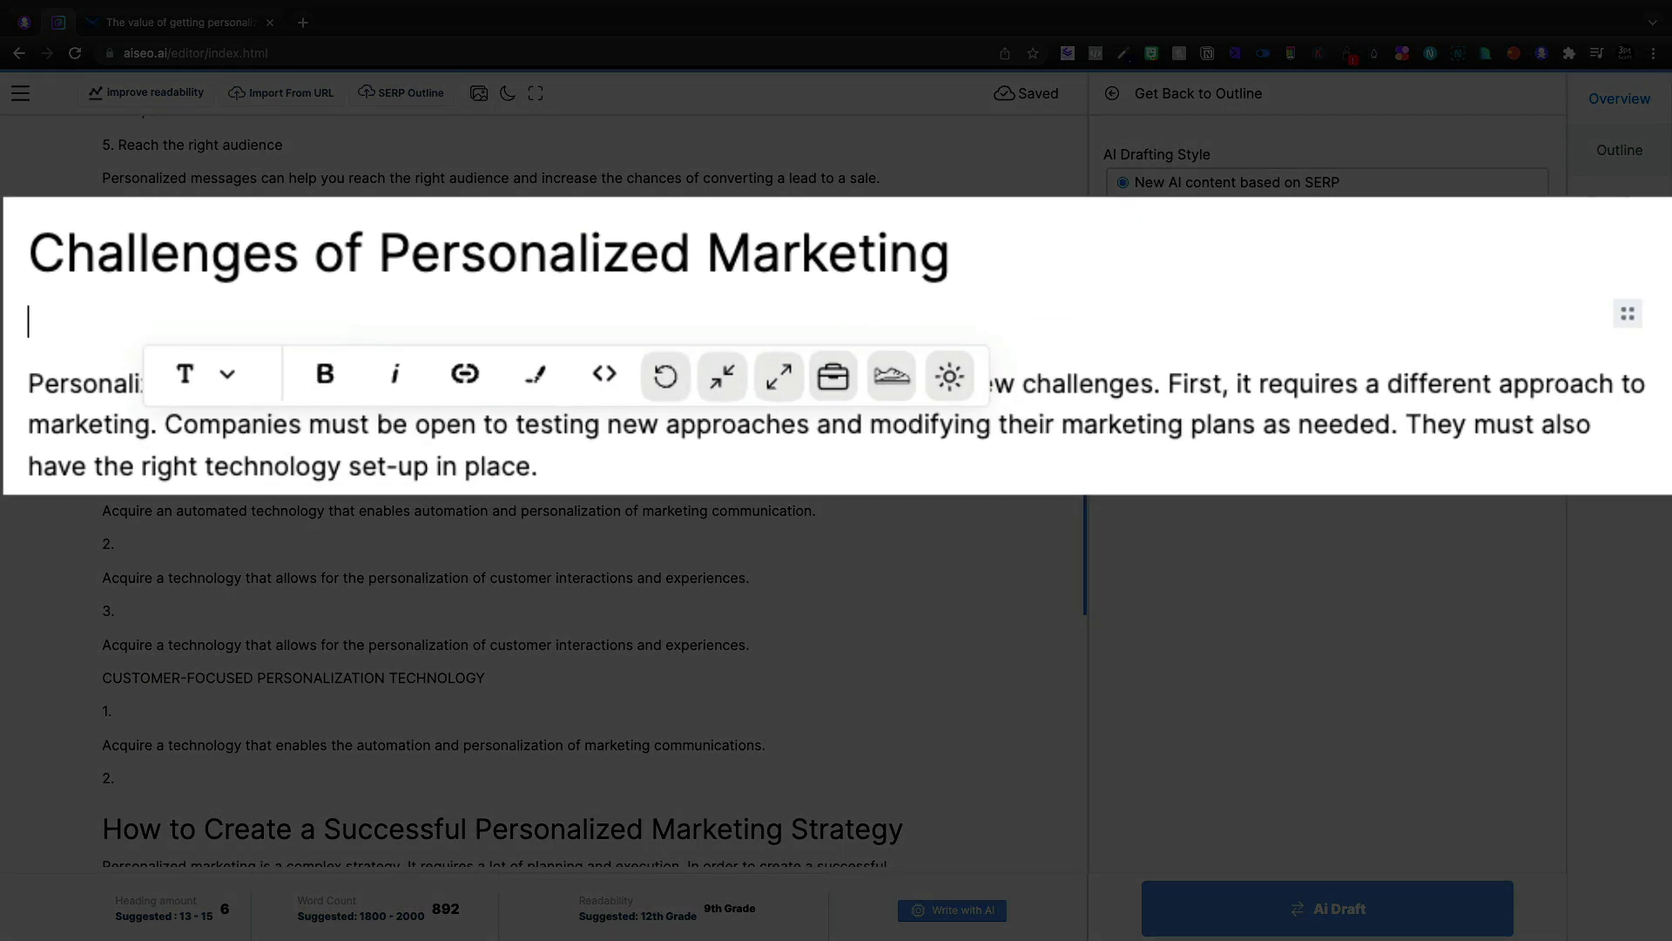
pyautogui.press('BackSpace')
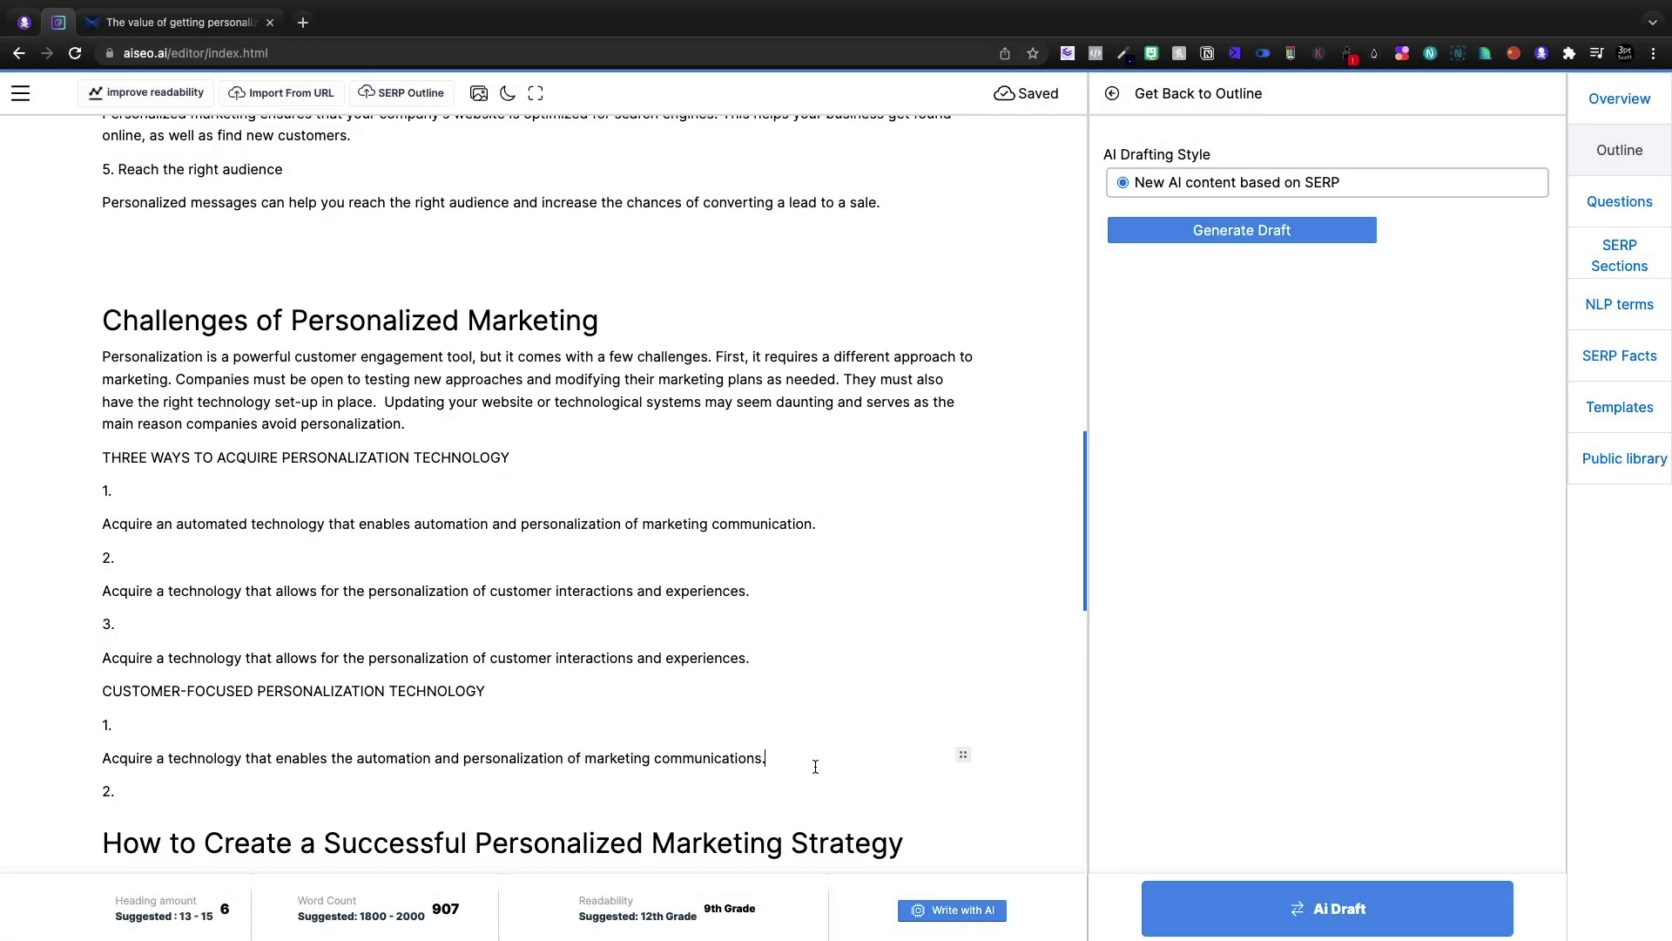
# Delete the "THREE WAYS TO ACQUIRE PERSONALIZATION TECHNOLOGY" and "CUSTOMER-FOCUSED PERSONALIZATION TECHNOLOGY" blocks, including the leftover number.
pyautogui.moveTo(813, 766); pyautogui.dragTo(161, 457)
pyautogui.press('BackSpace')
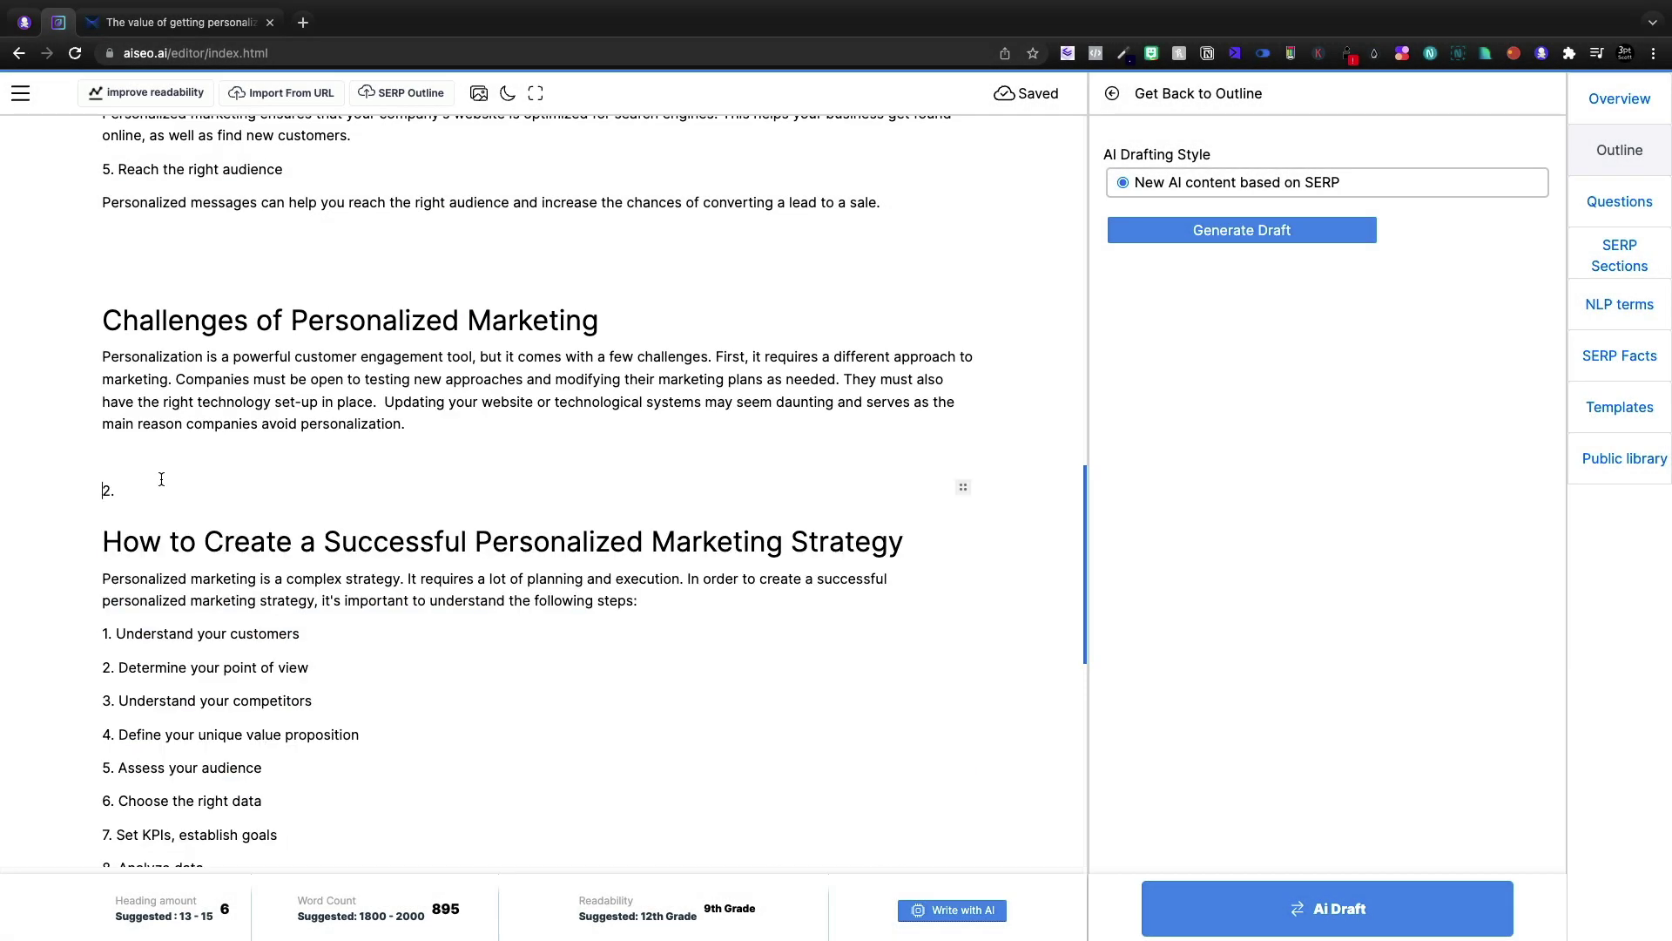
pyautogui.press('BackSpace')
# Have the AI write more content from the challenges paragraph and change "4" to "a few" in its introductory sentence about steps.
pyautogui.moveTo(523, 336); pyautogui.dragTo(21, 239)
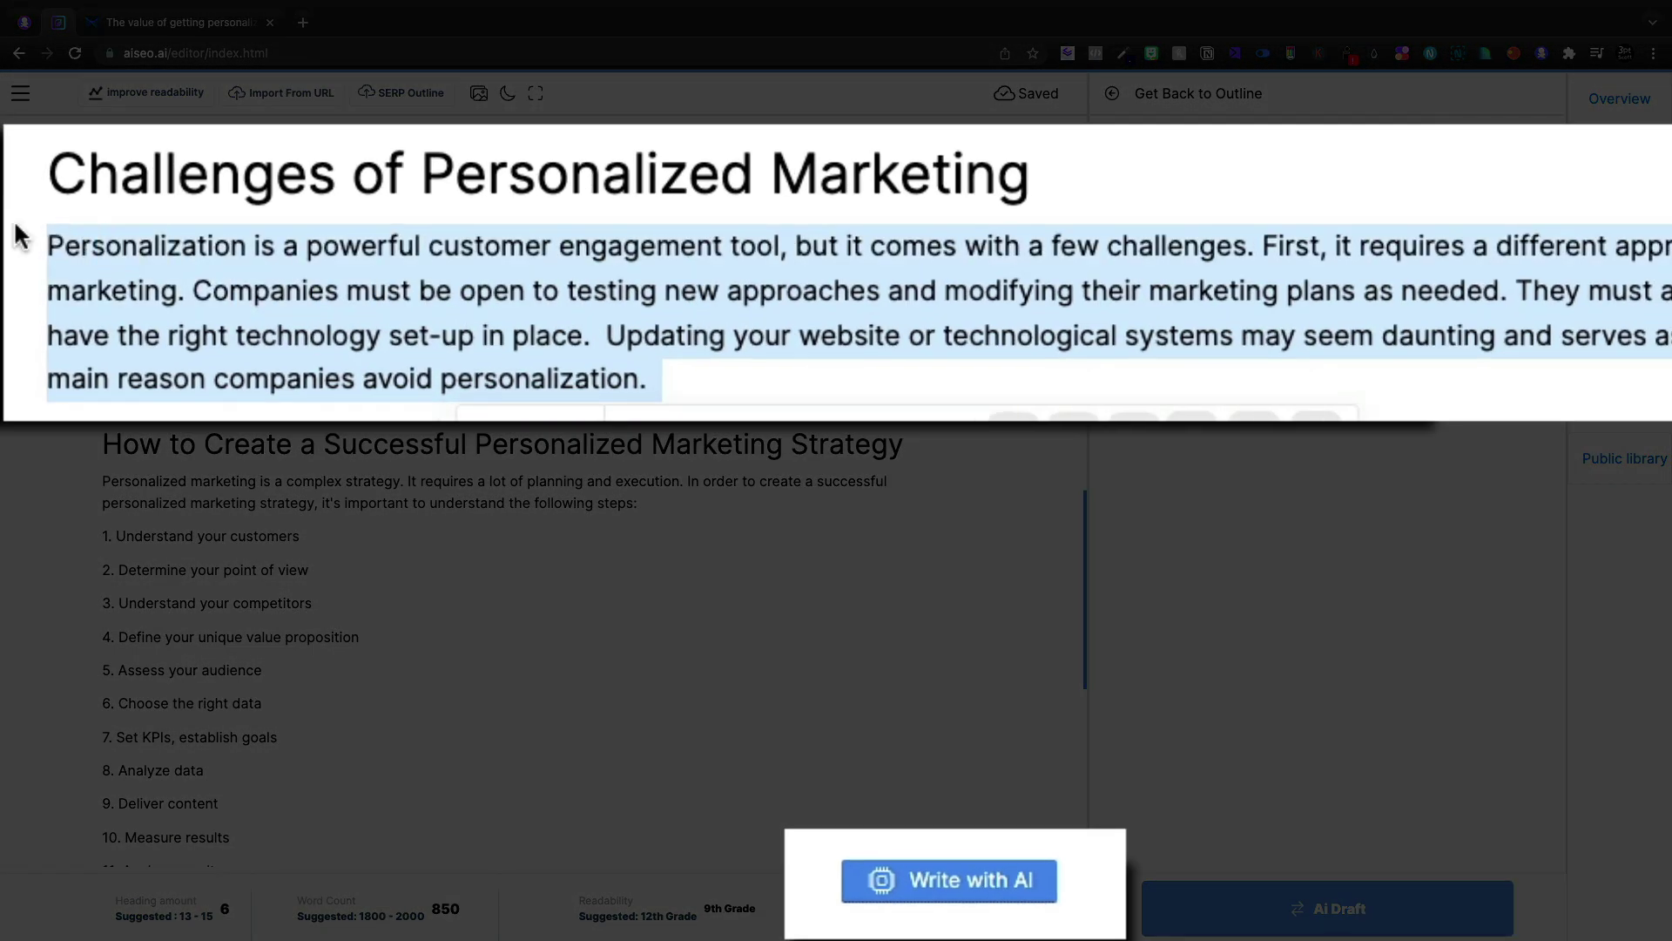
pyautogui.click(980, 880)
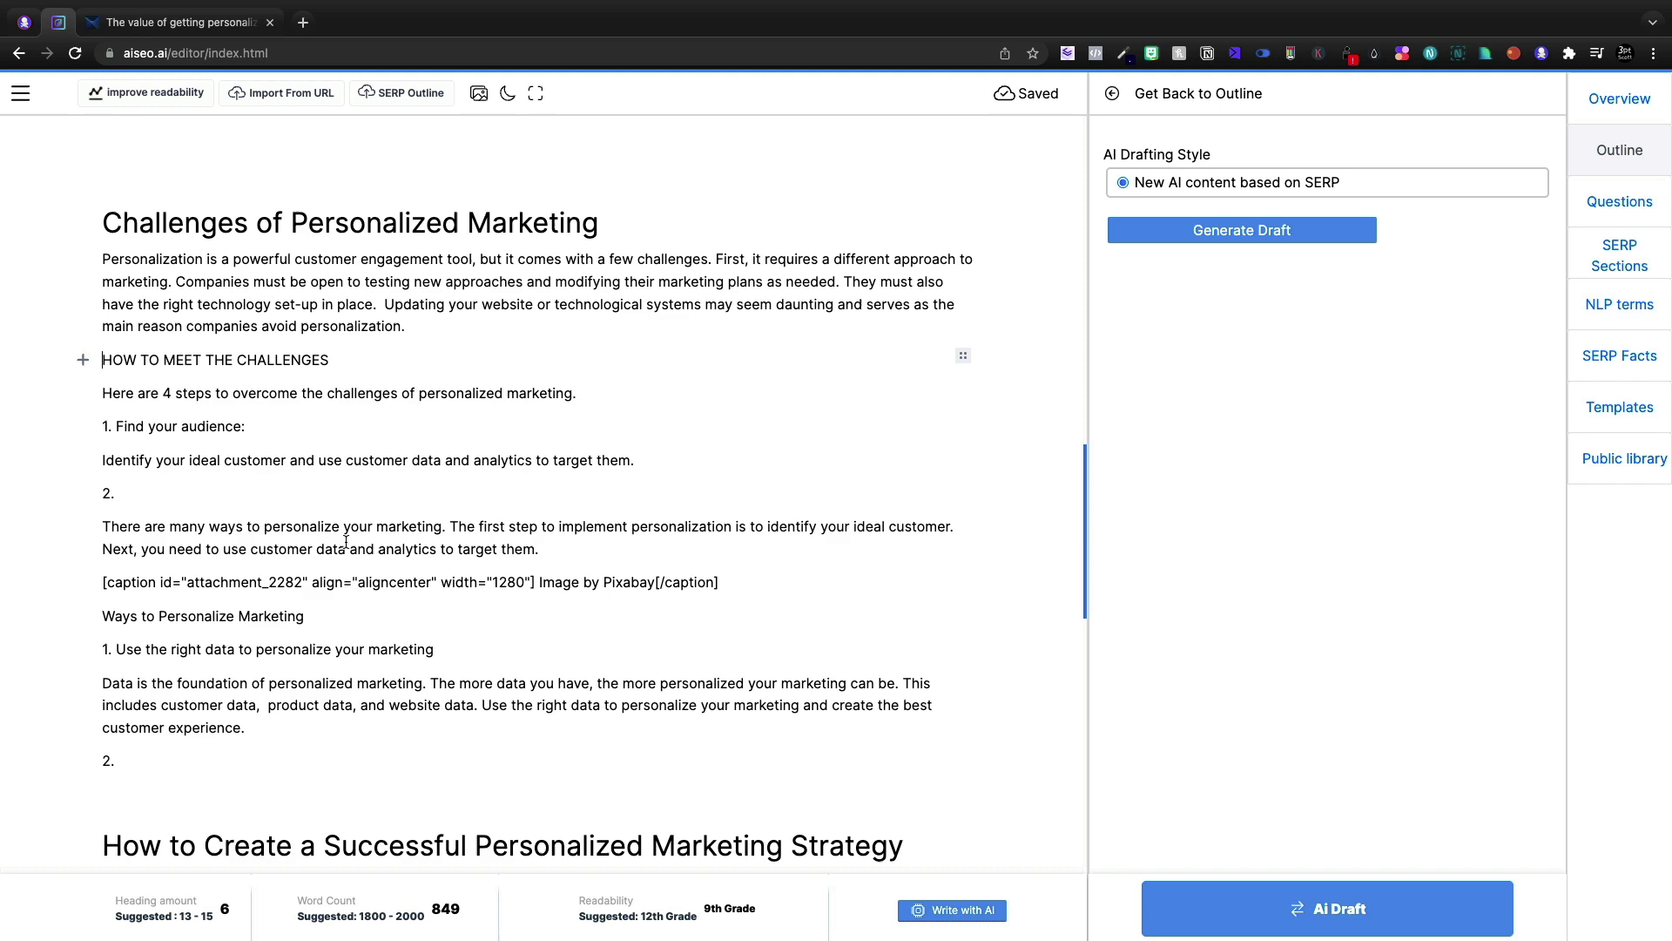
pyautogui.doubleClick(167, 393)
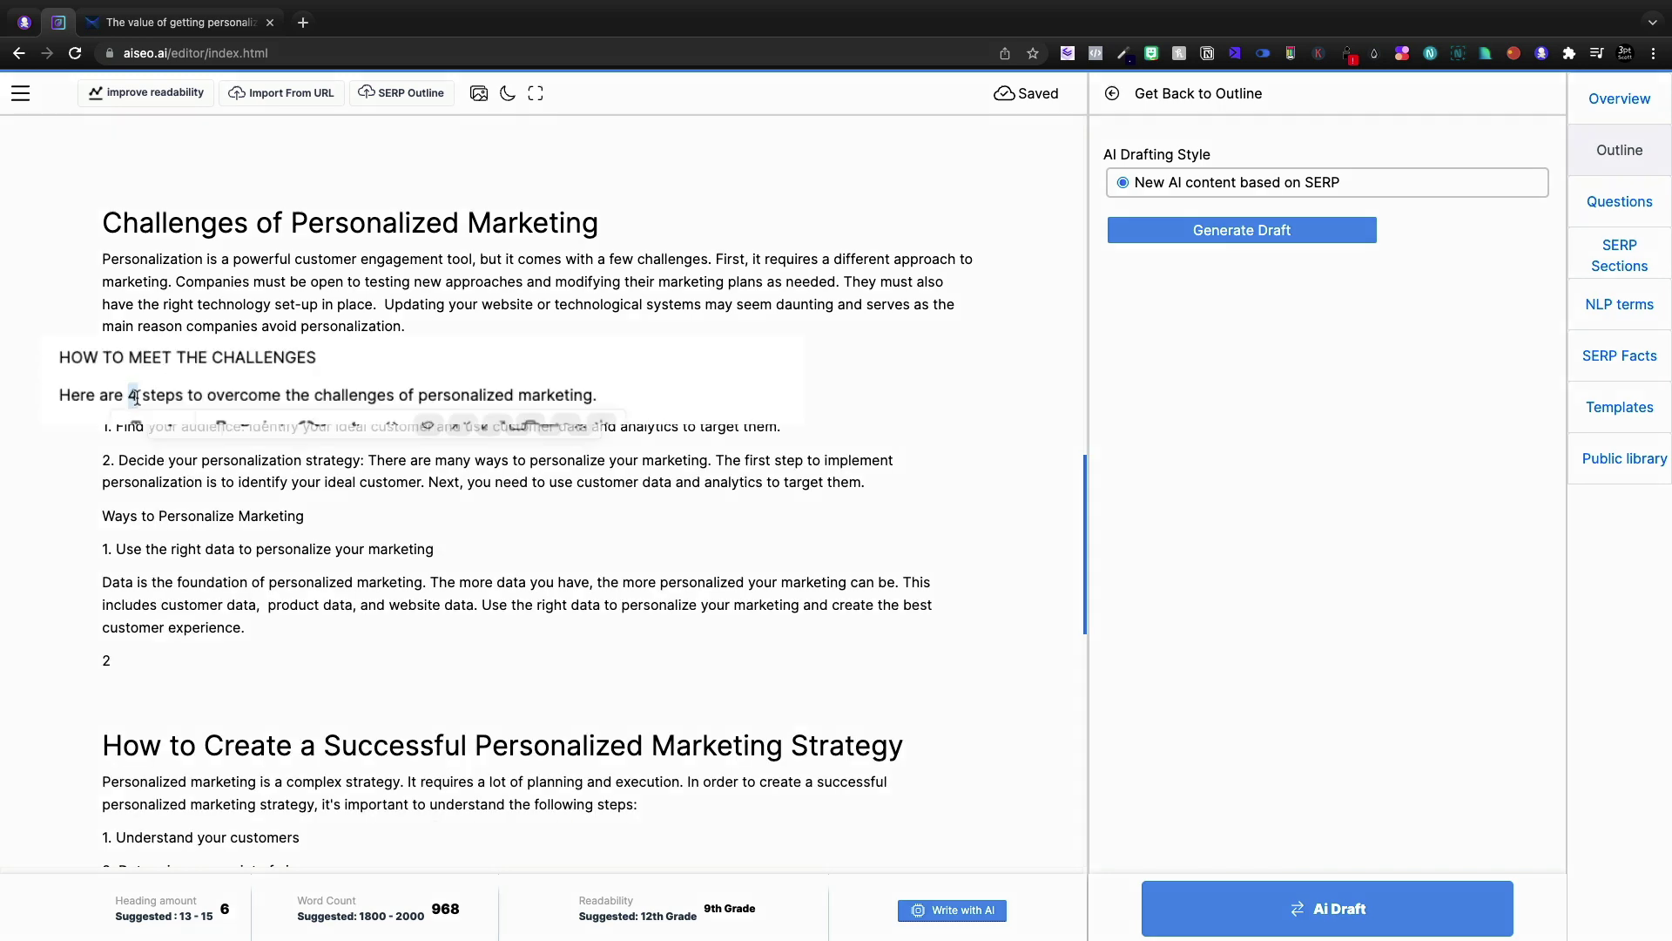
pyautogui.write('a few')
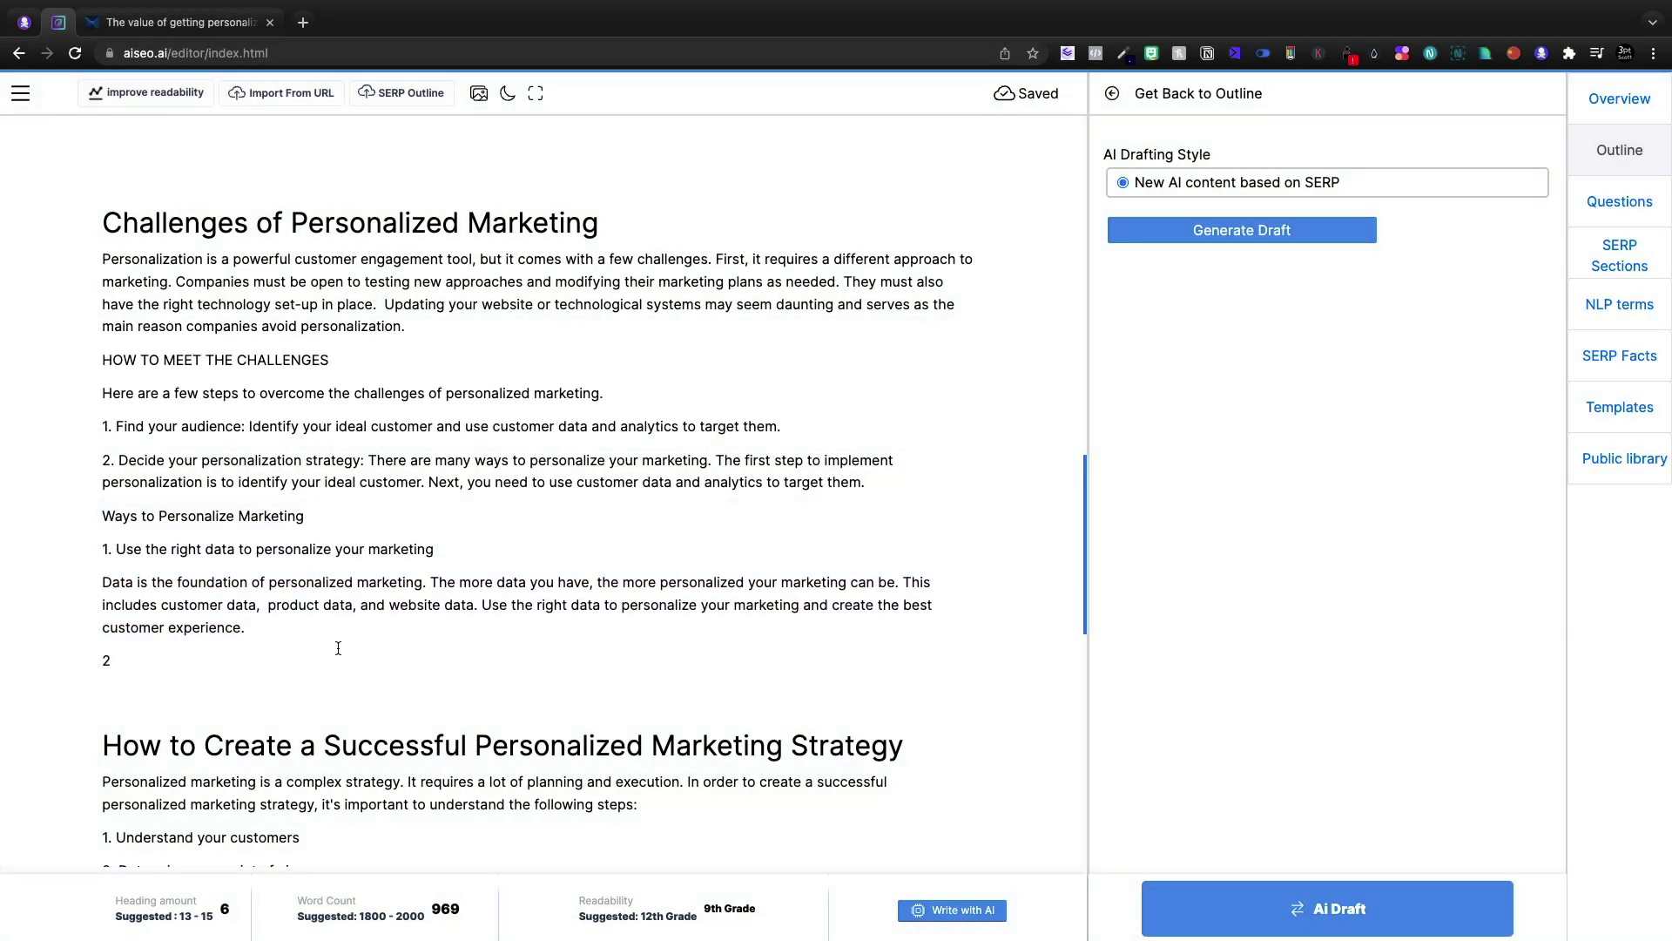
# Replace the "Ways to Personalize Marketing" block with a third step starting "Take it one day at a time." and ending "Start small and build.".
pyautogui.moveTo(338, 648); pyautogui.dragTo(102, 516)
pyautogui.press('BackSpace')
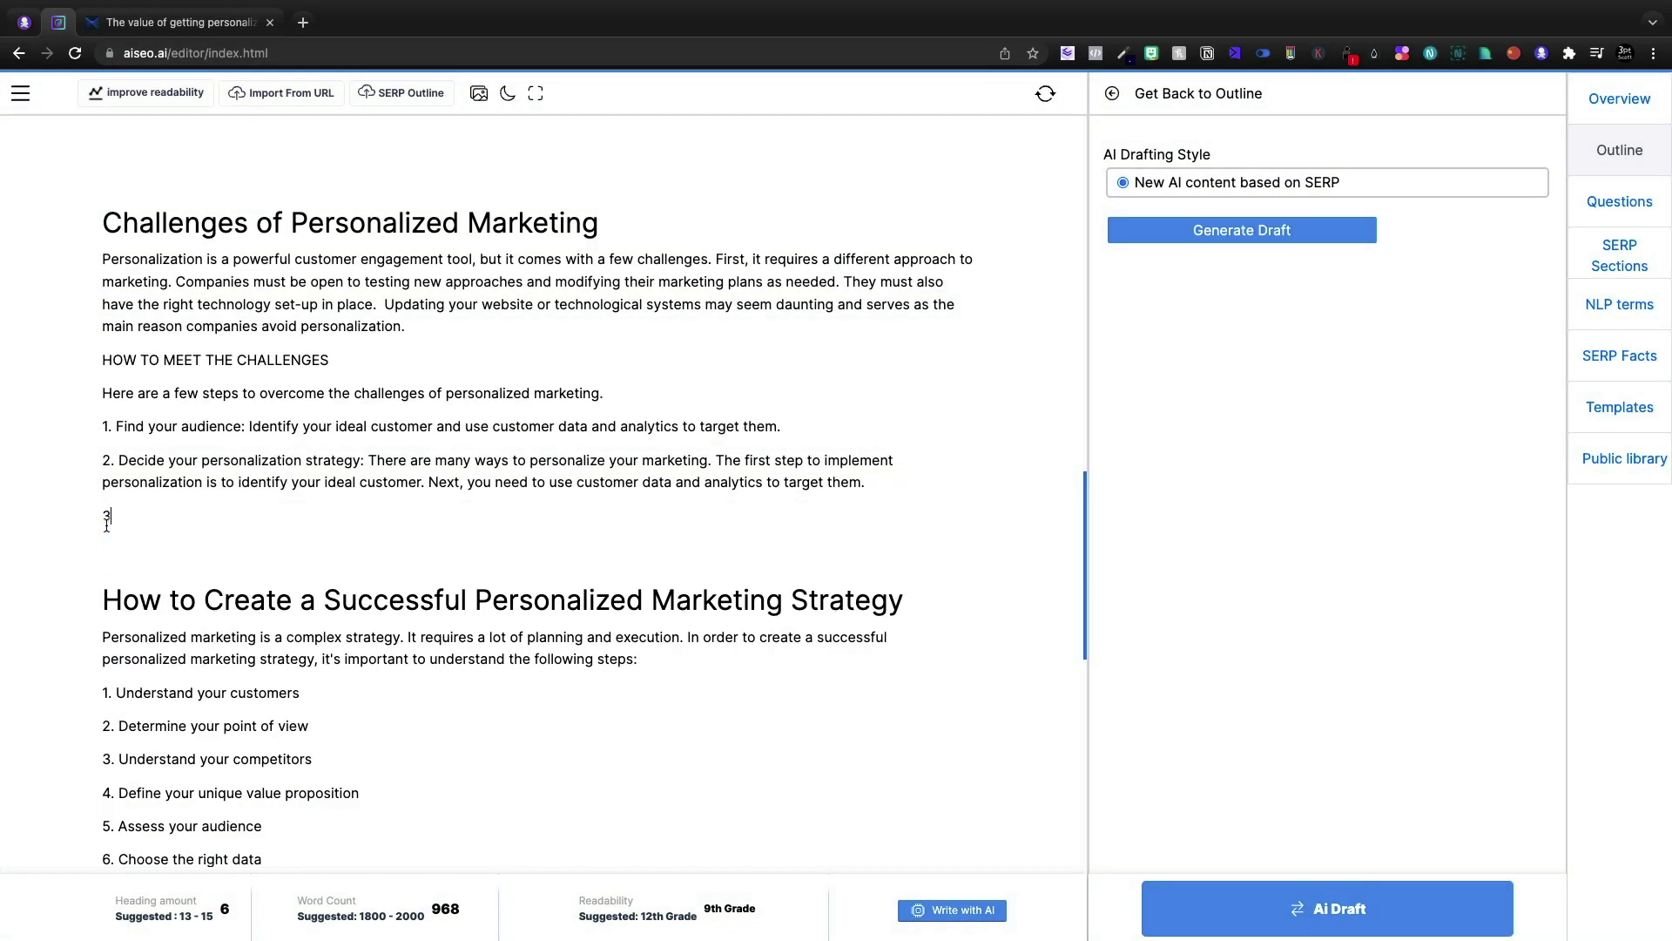
pyautogui.write("Take it one day at a time.  Personalized marketing is the future of marketing.  You don't have to dive off the deep end and set-up the most advanced, automated system running off of artificial intelligence today.")
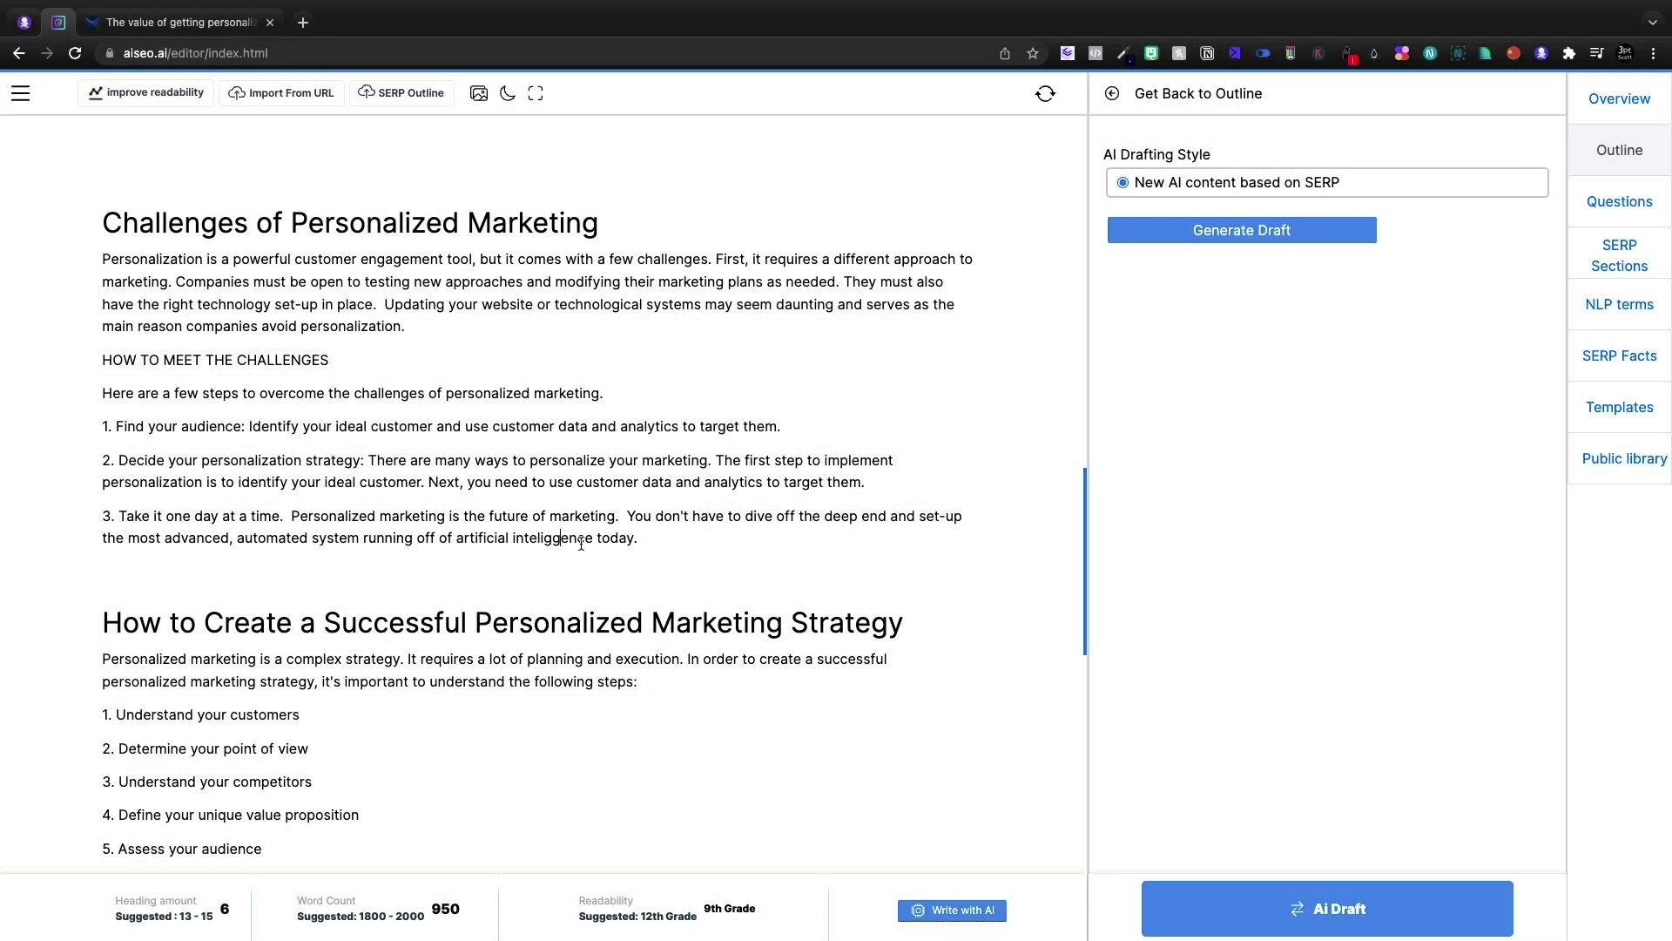
pyautogui.click(546, 537)
pyautogui.write('l')
pyautogui.press('Delete')
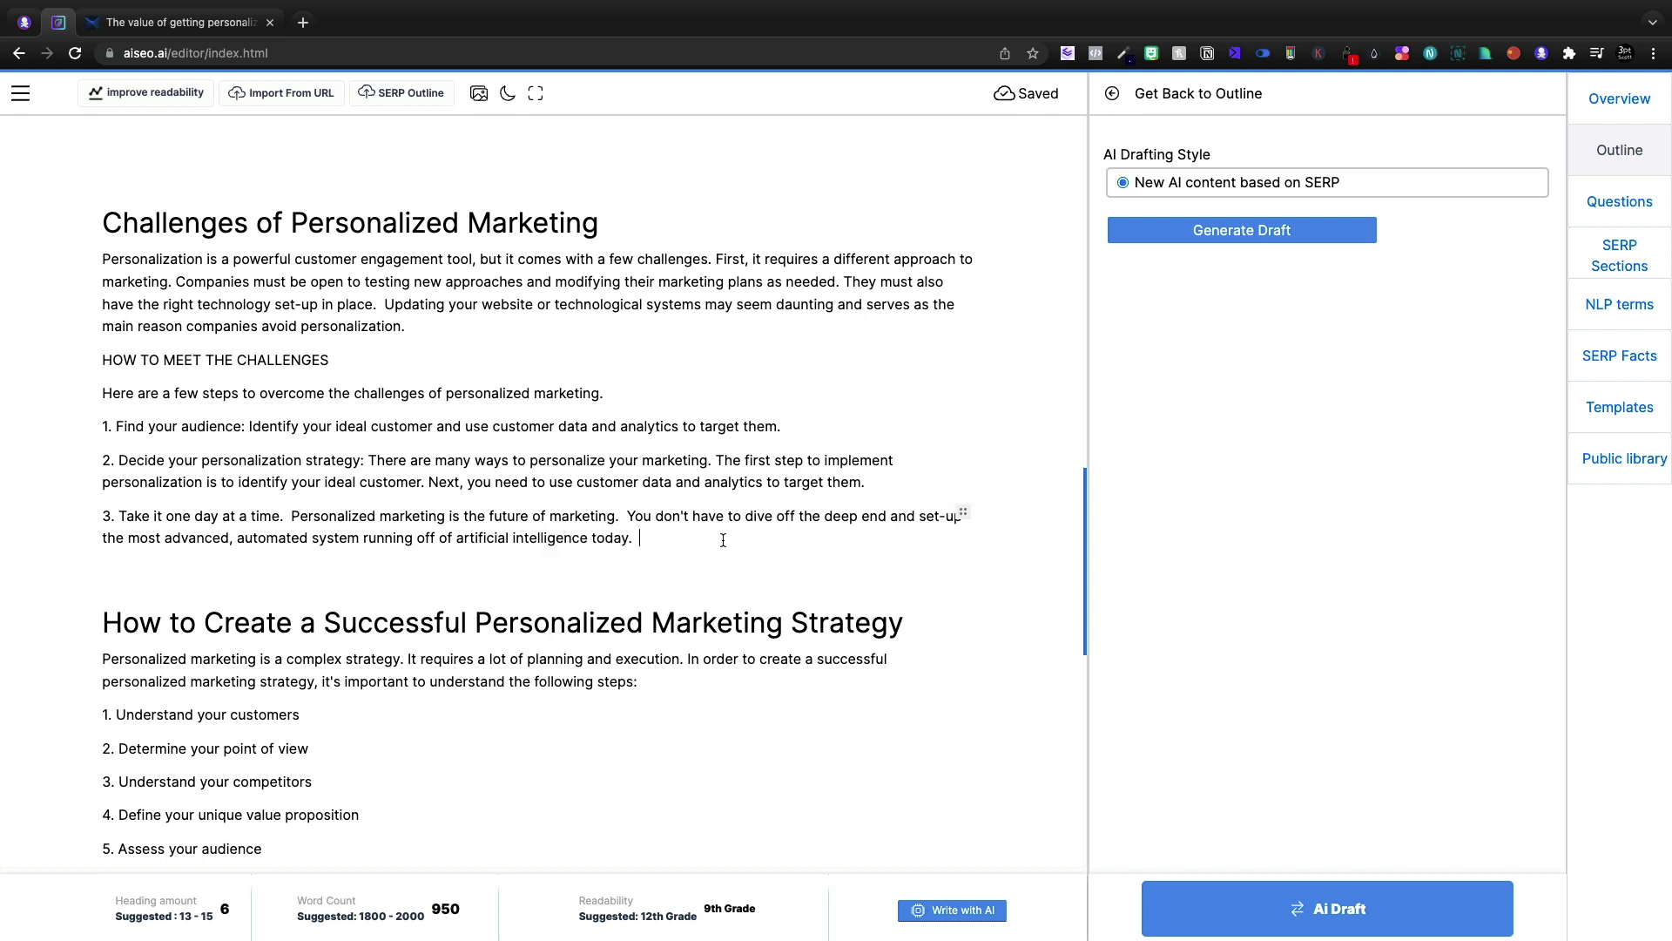
pyautogui.write('Start small and build.')
# Change list item 2 of the marketing strategy section to "Determine their point of view" and shorten the list to seven items.
pyautogui.scroll(-1, 623, 529)
pyautogui.scroll(-8, 805, 520)
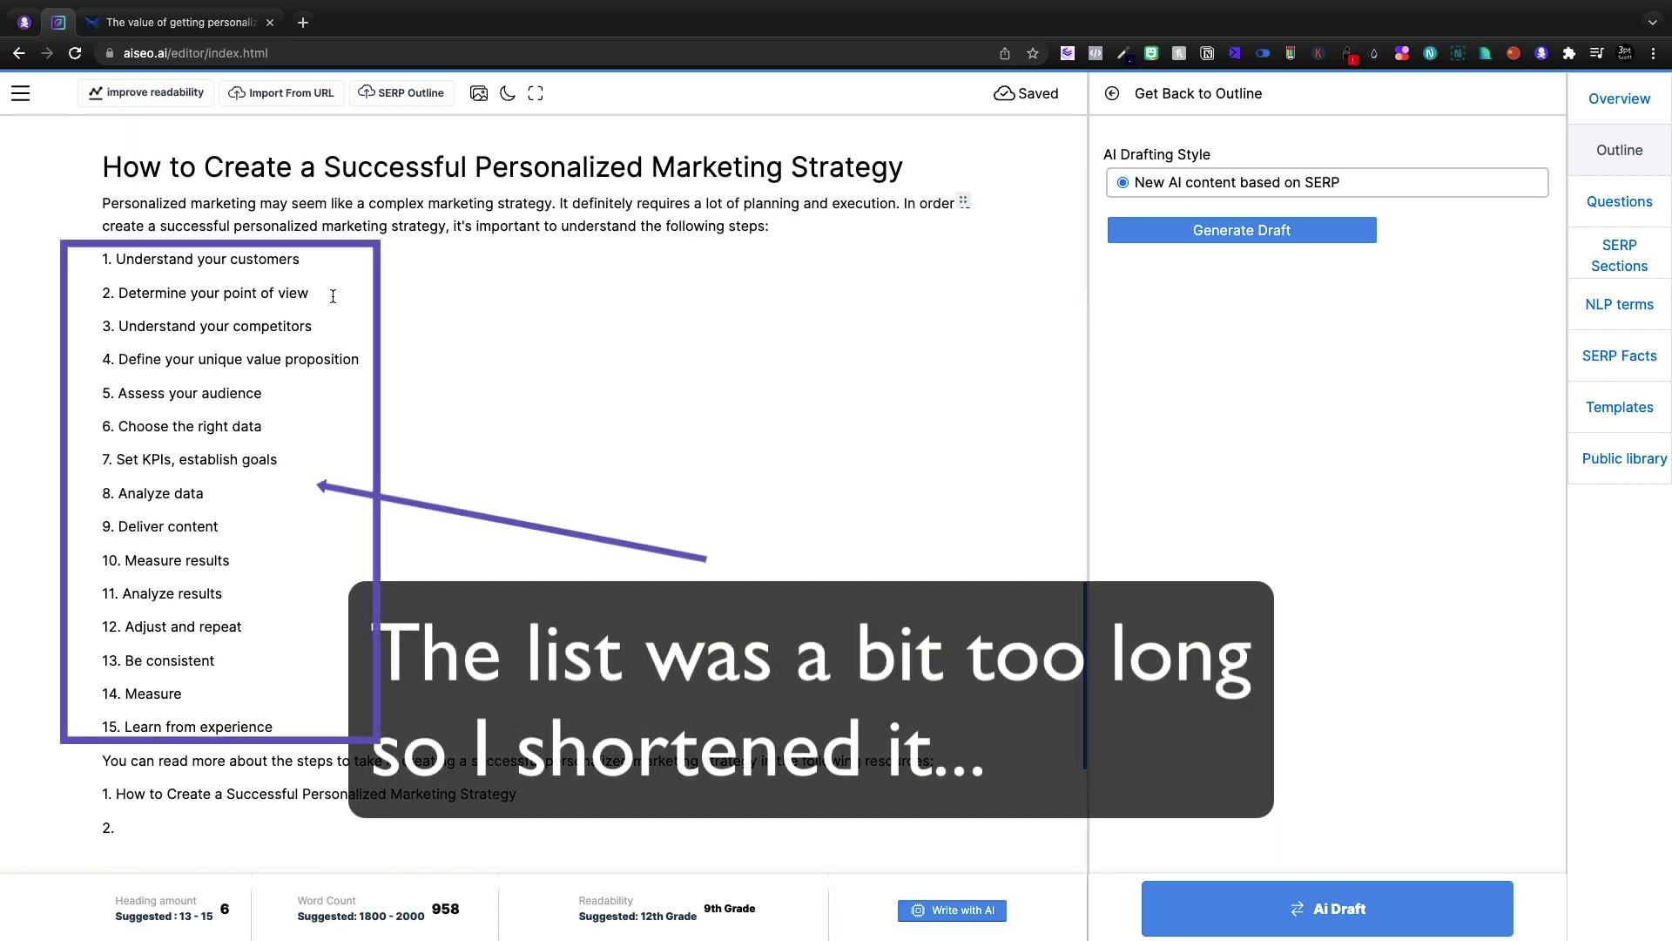
pyautogui.doubleClick(196, 293)
pyautogui.write('their')
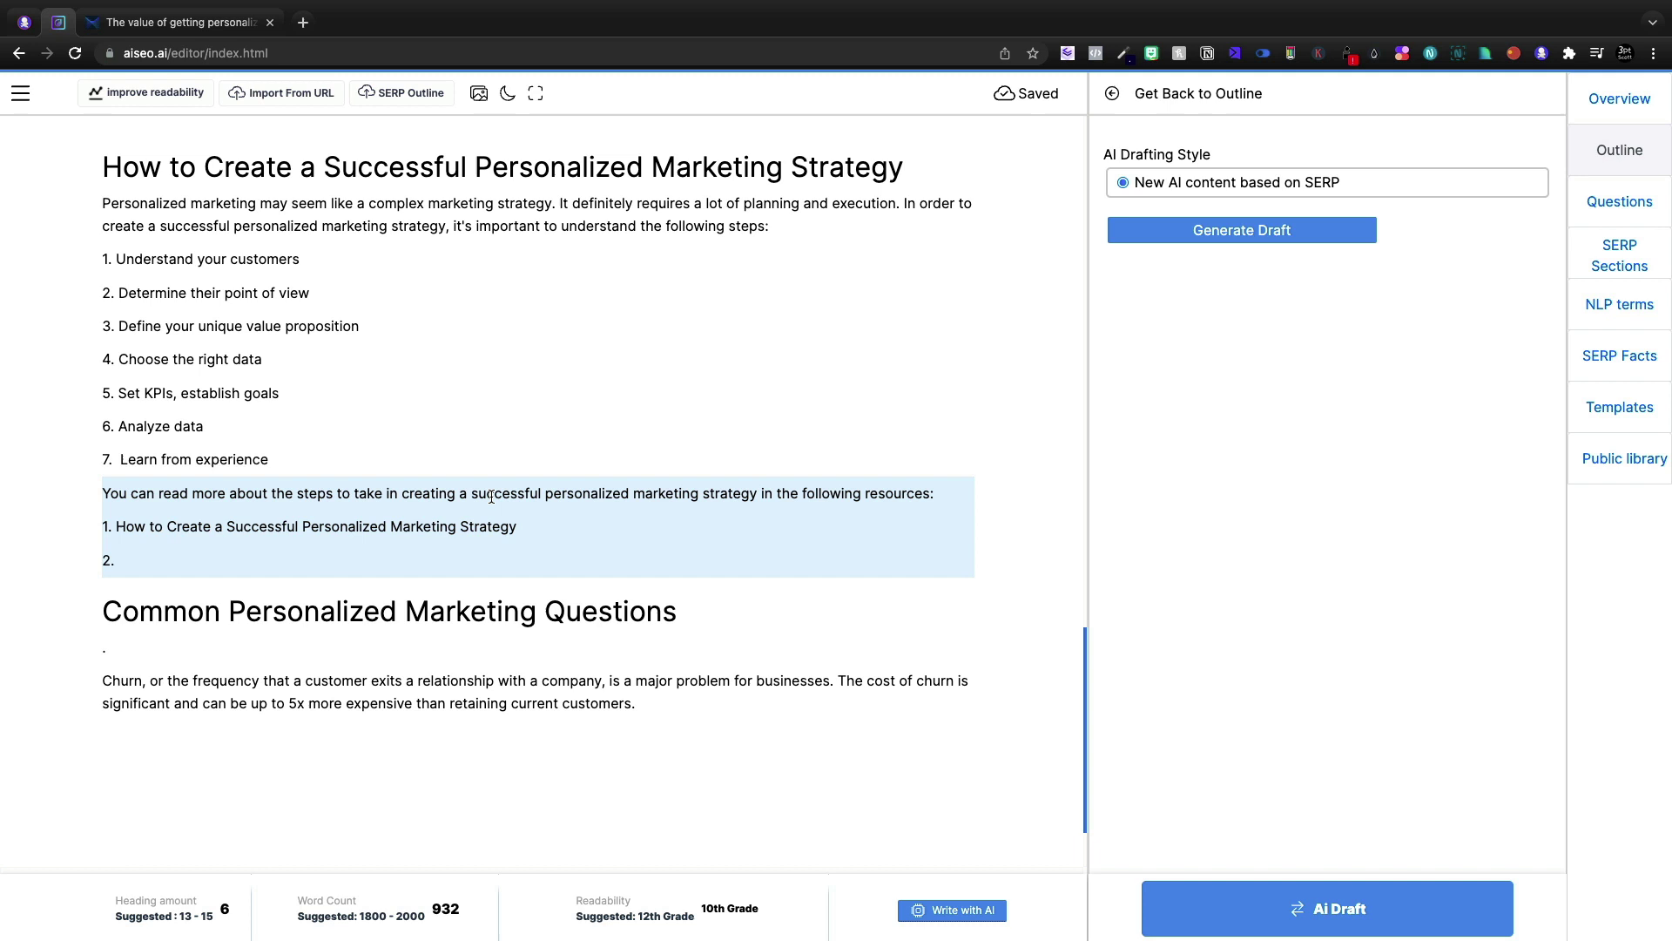
# Delete the further-reading resource lines below the strategy list and the churn paragraph under "Common Personalized Marketing Questions".
pyautogui.press('BackSpace')
pyautogui.scroll(-1, 620, 620)
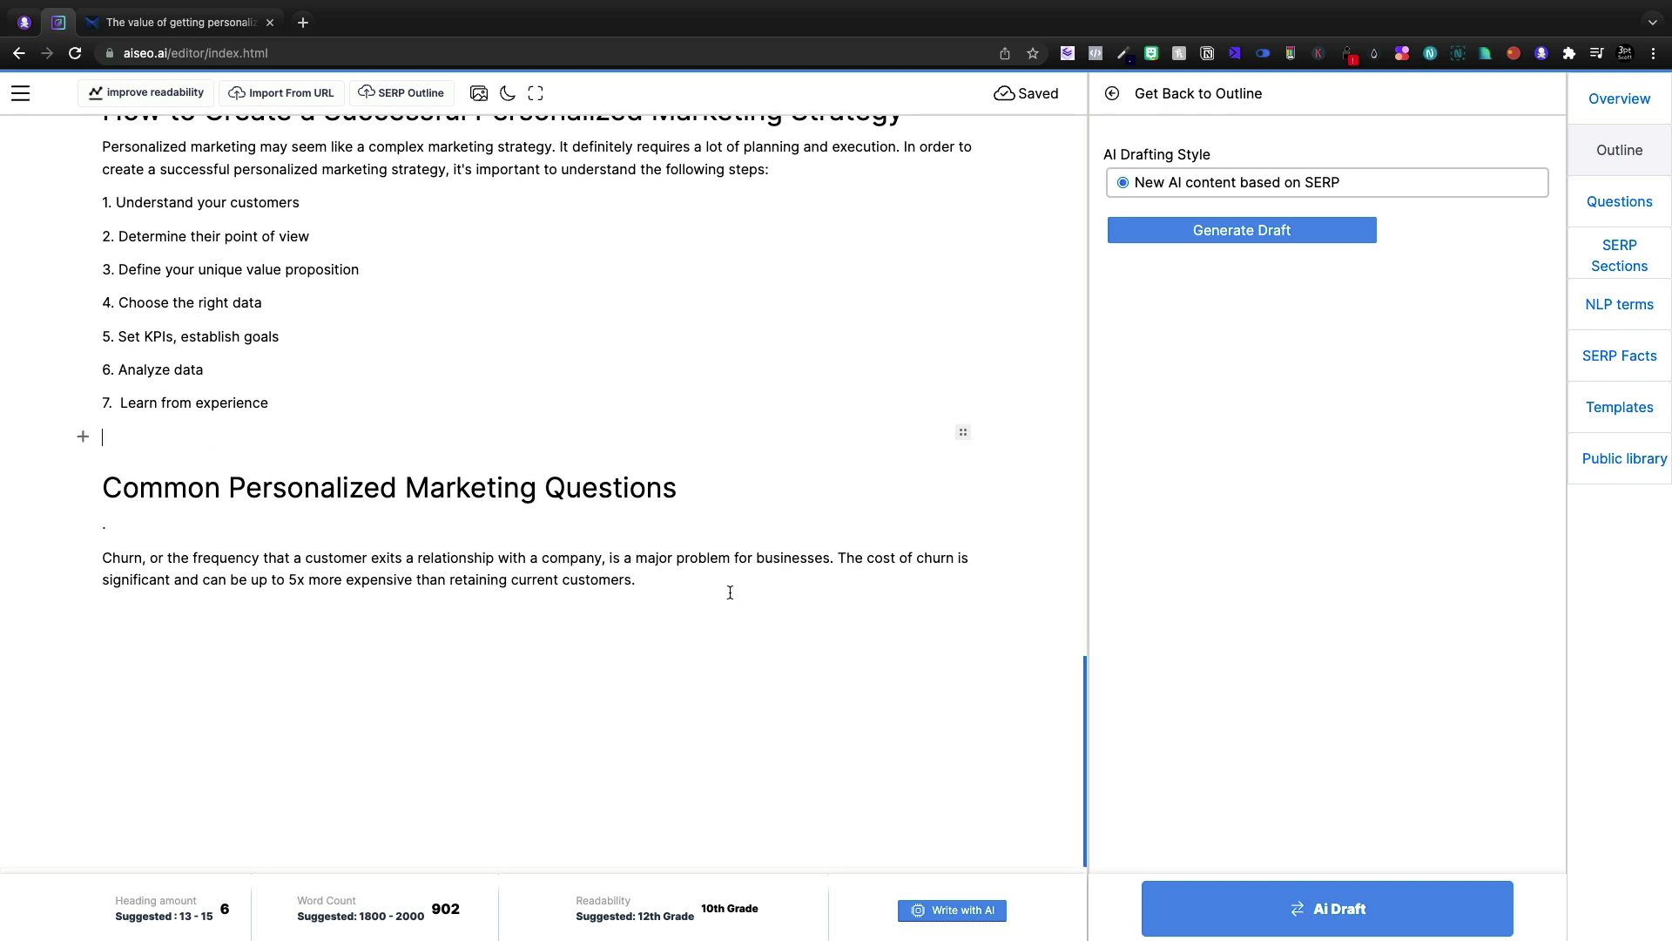
pyautogui.press('BackSpace')
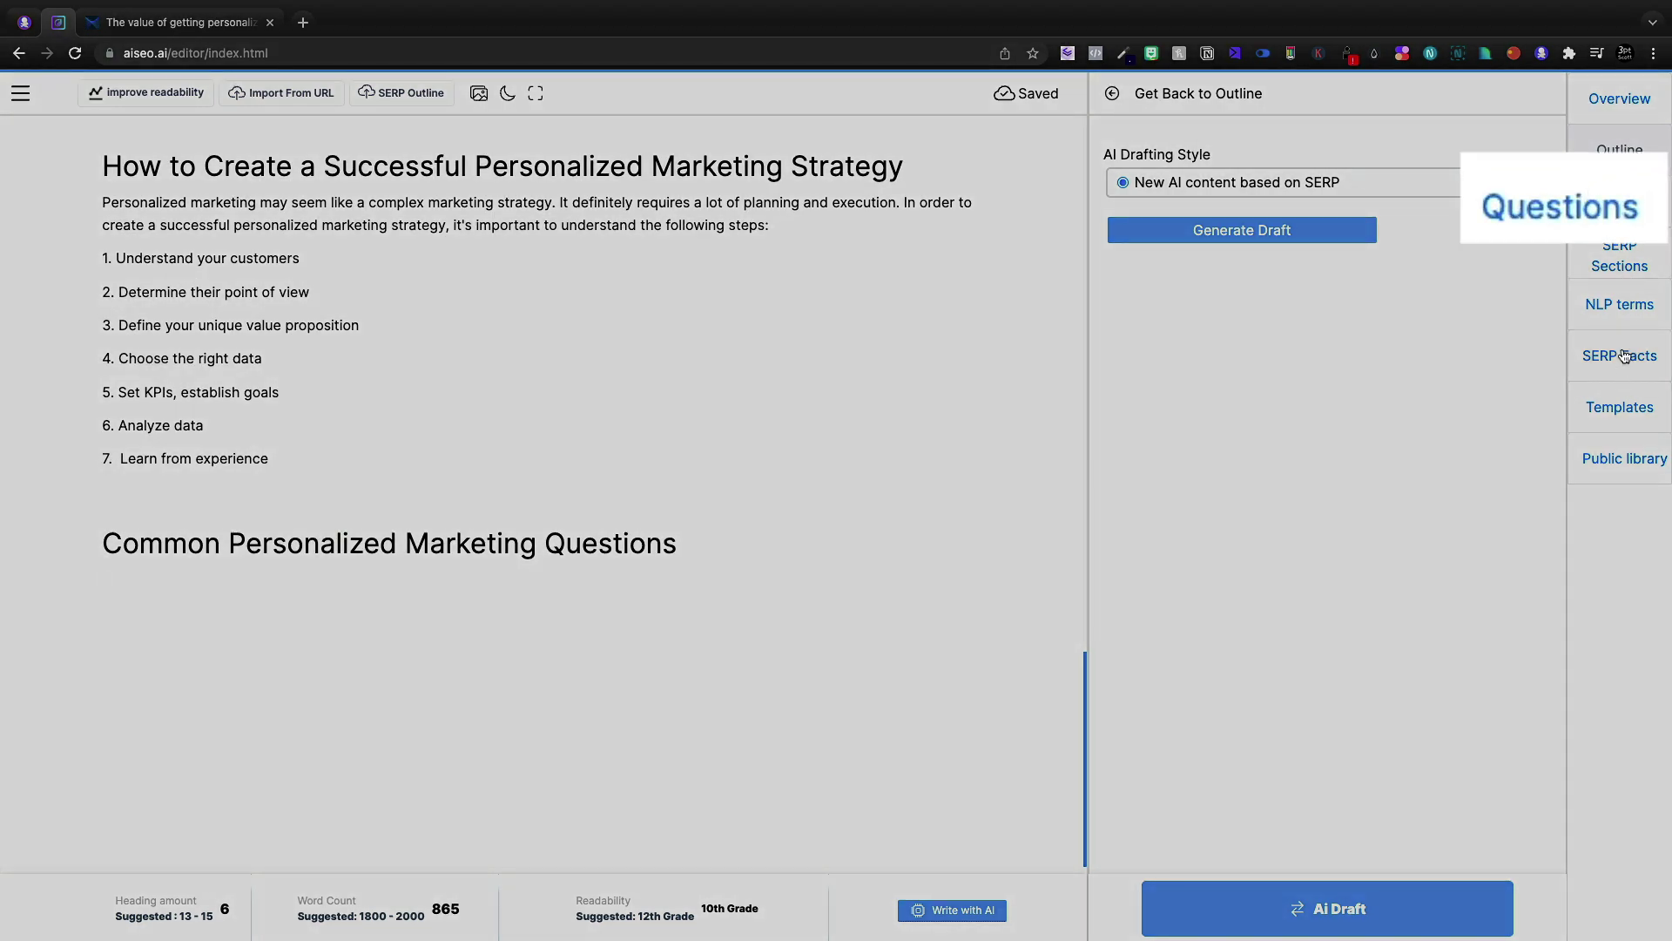
# Try to generate questions for the "Common Personalized Marketing Questions" section.
pyautogui.click(1619, 201)
pyautogui.click(1347, 105)
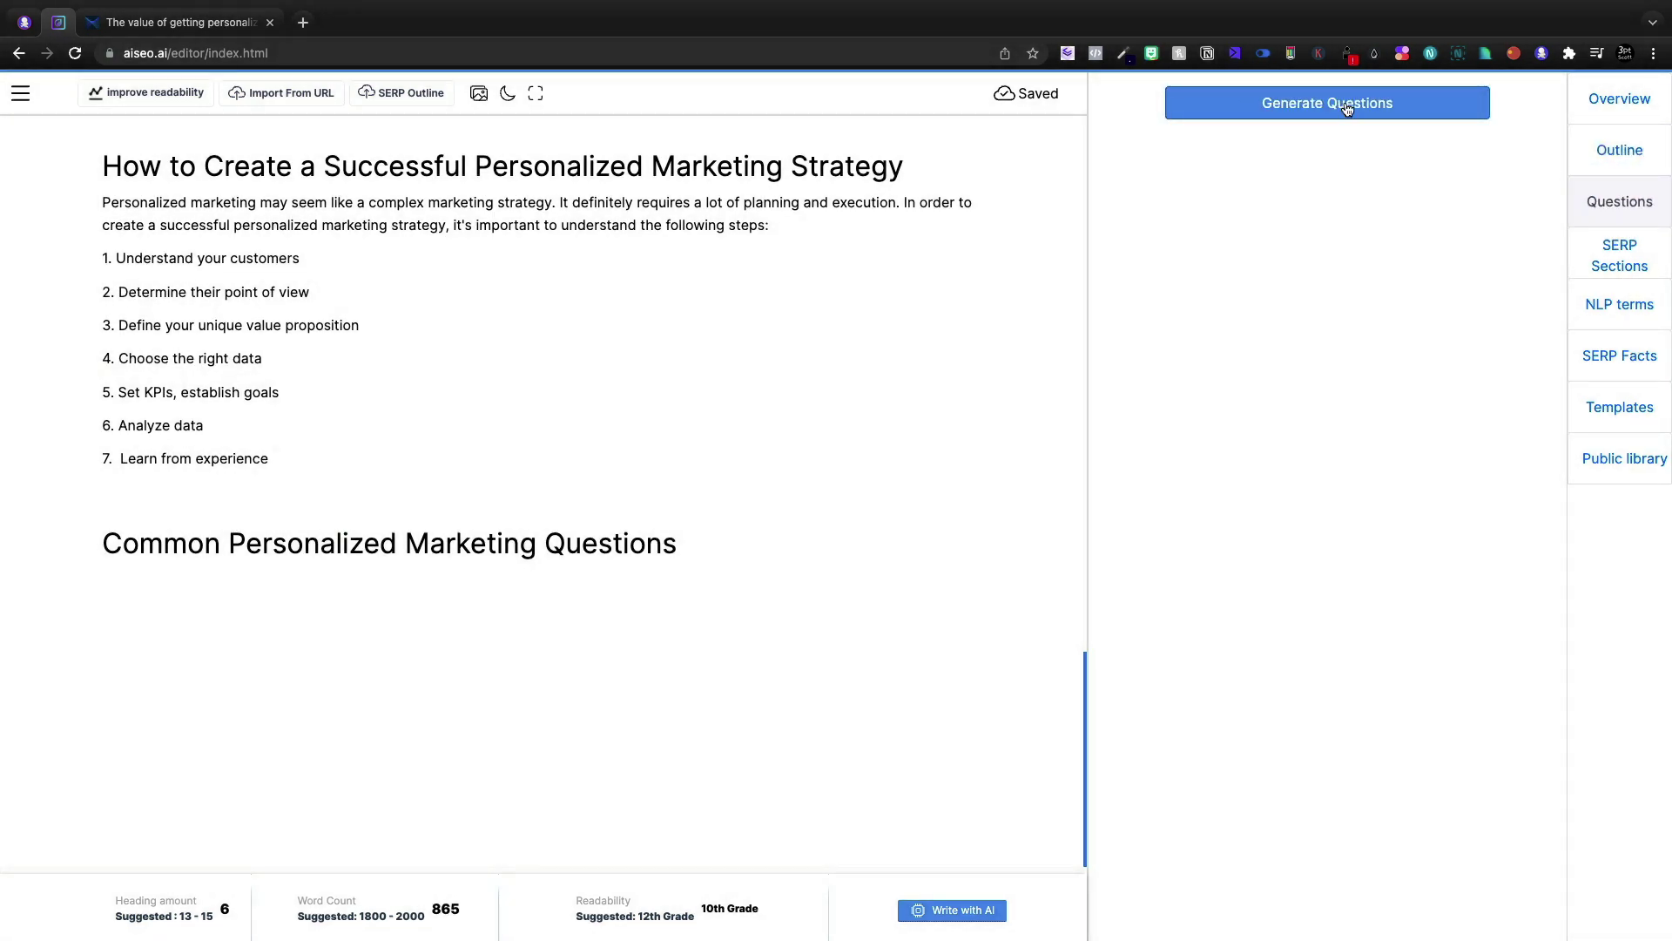
pyautogui.click(1347, 104)
pyautogui.click(1344, 103)
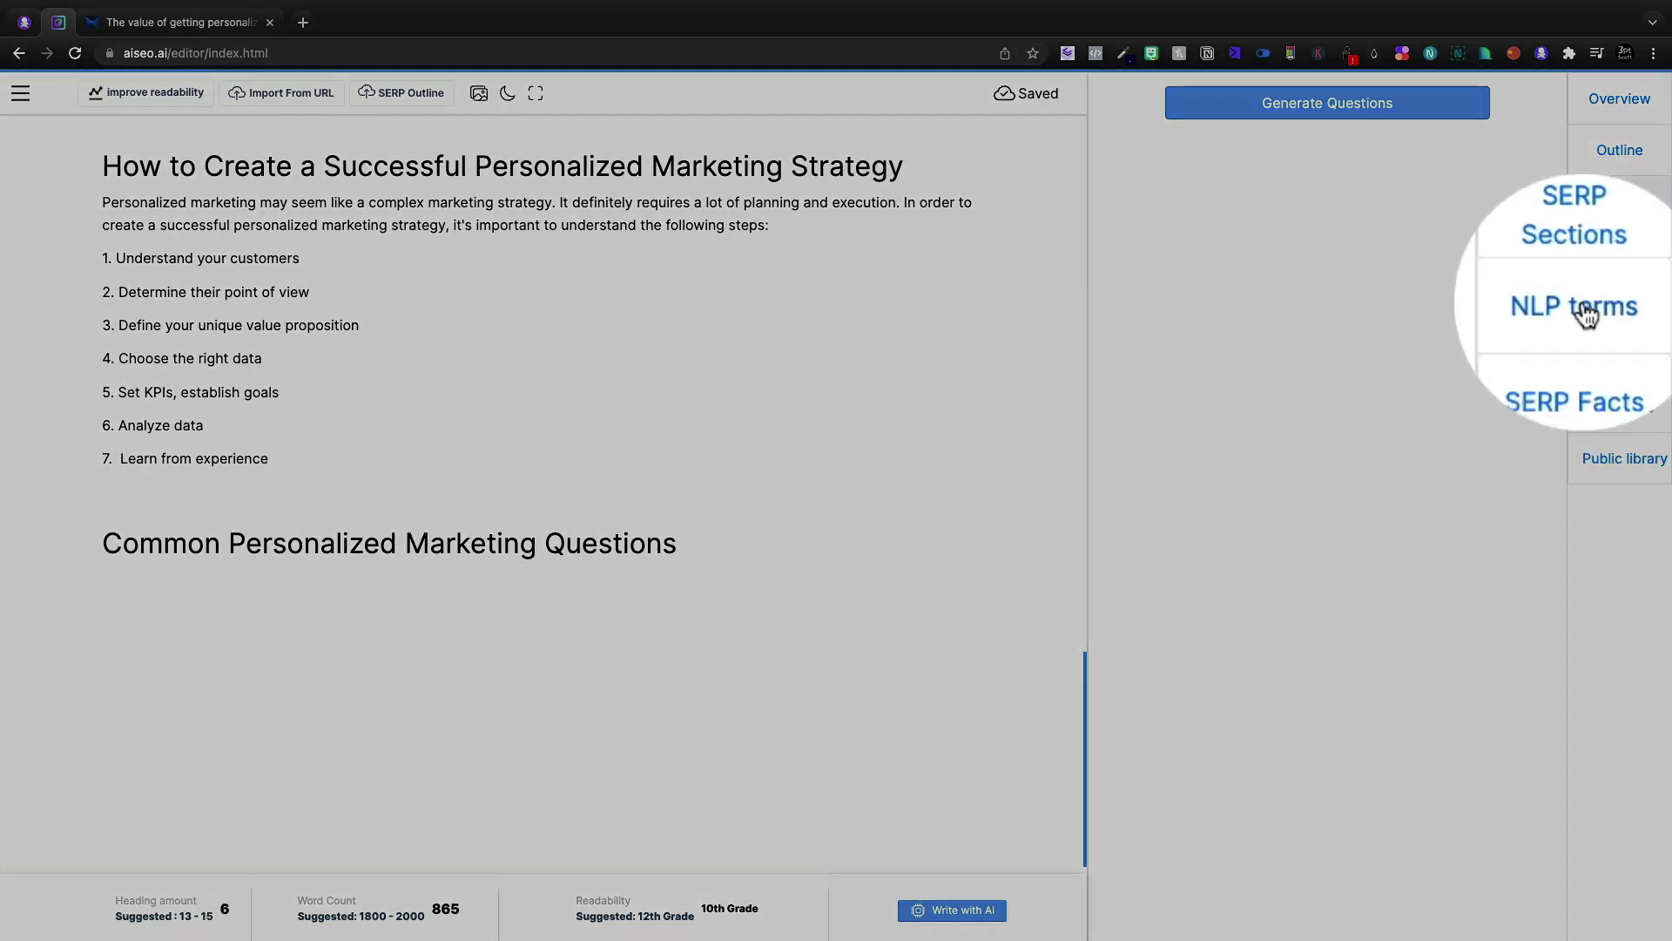
# Extract the NLP keywords for the article and select the word "marketing" in the strategy section's introduction to compare with the term list.
pyautogui.click(1619, 305)
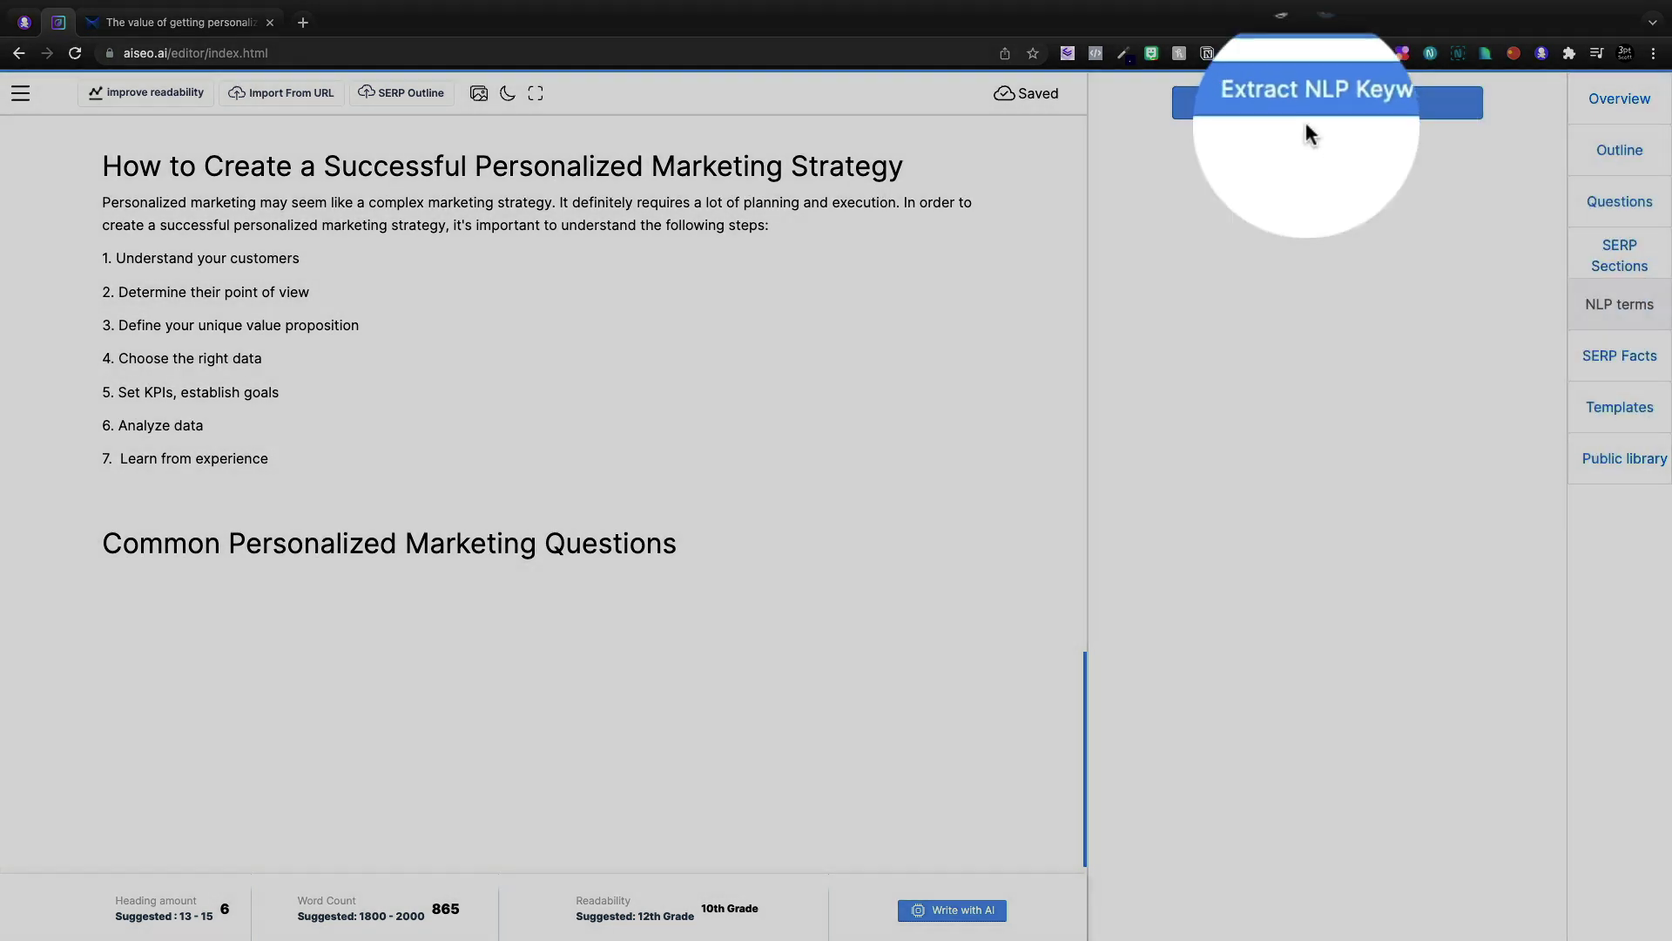
pyautogui.click(1304, 114)
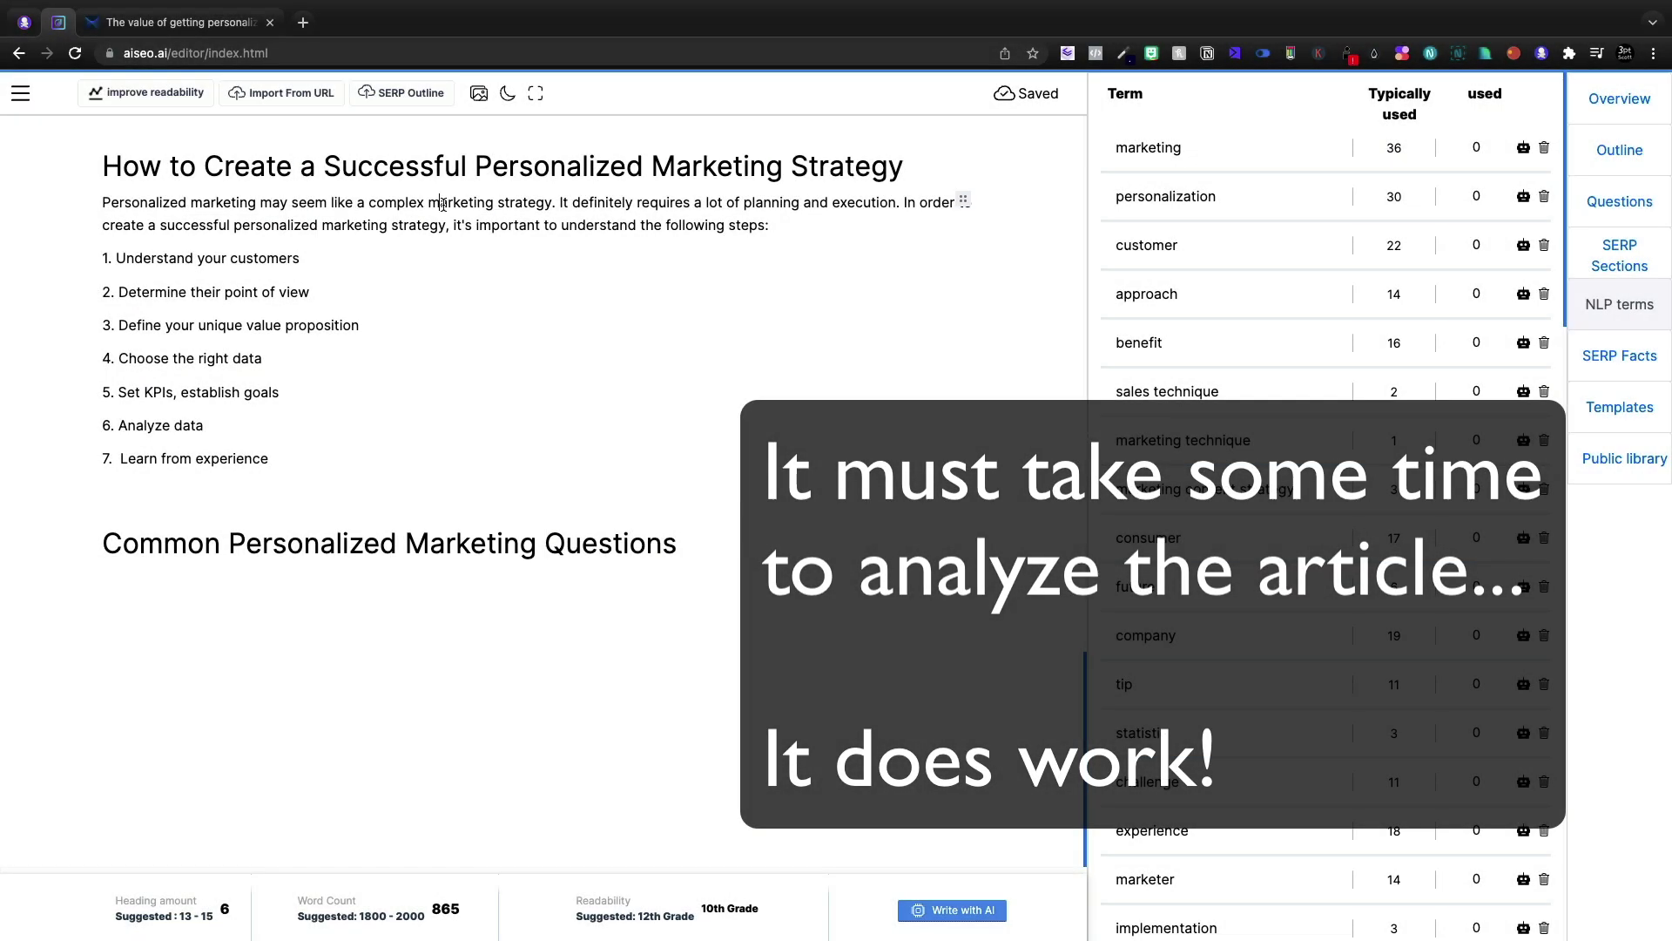
pyautogui.doubleClick(461, 202)
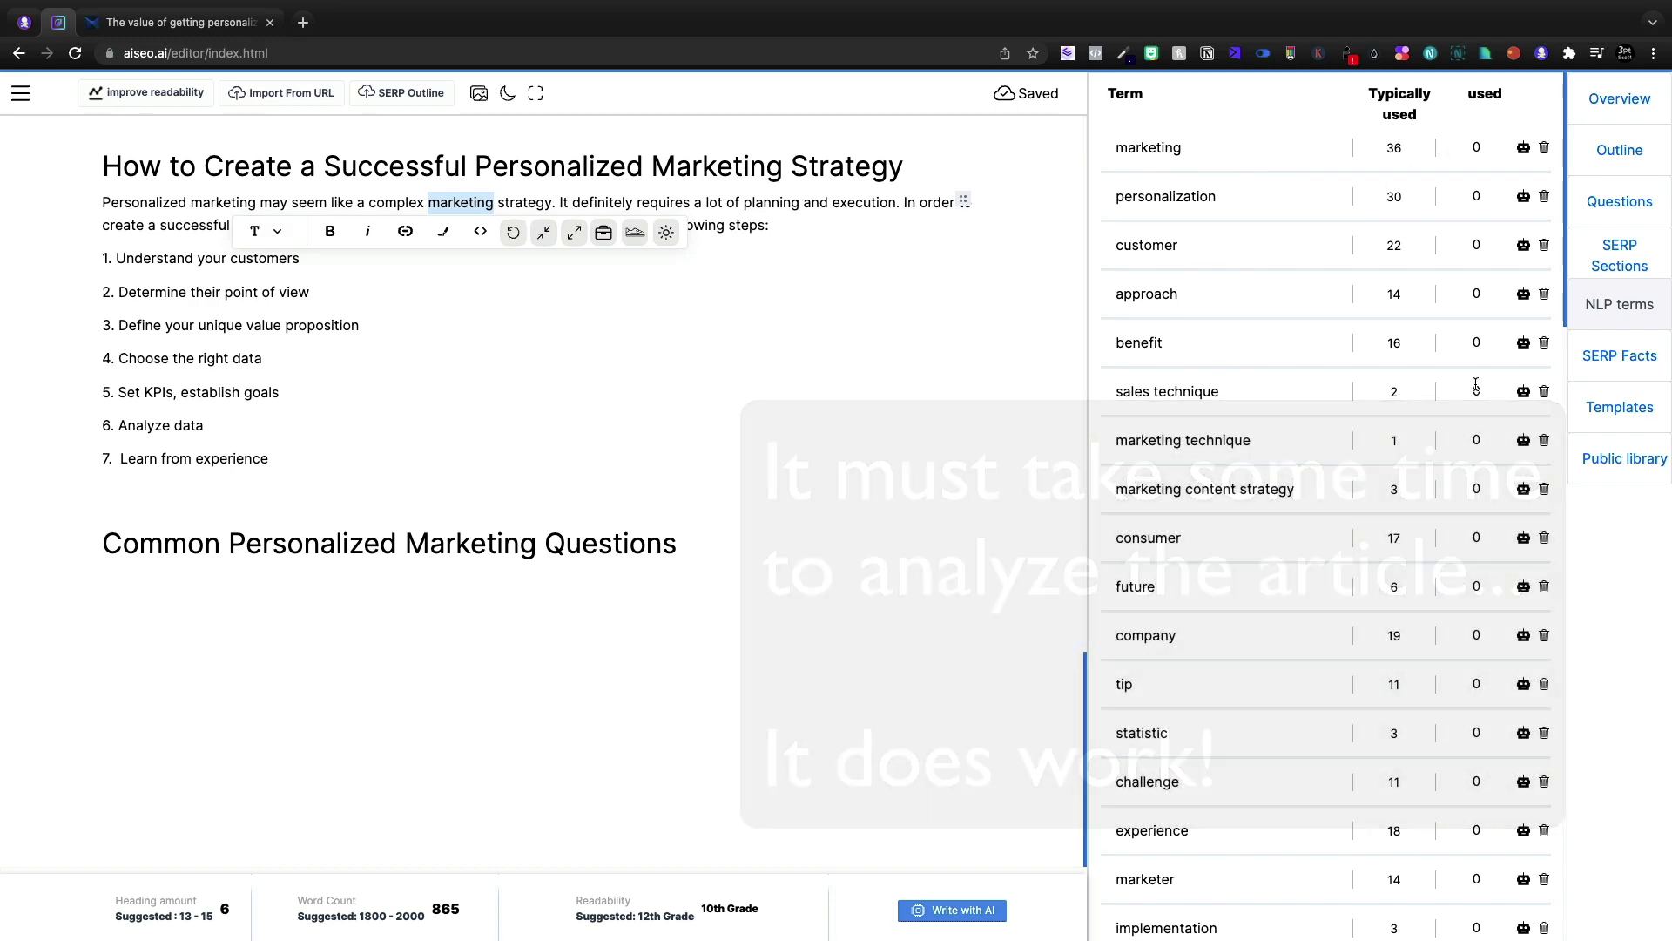
# Generate SERP facts for "How Do You Scale Personalized Marketing?" and add the question with a three-paragraph answer under "Common Personalized Marketing Questions".
pyautogui.click(1619, 355)
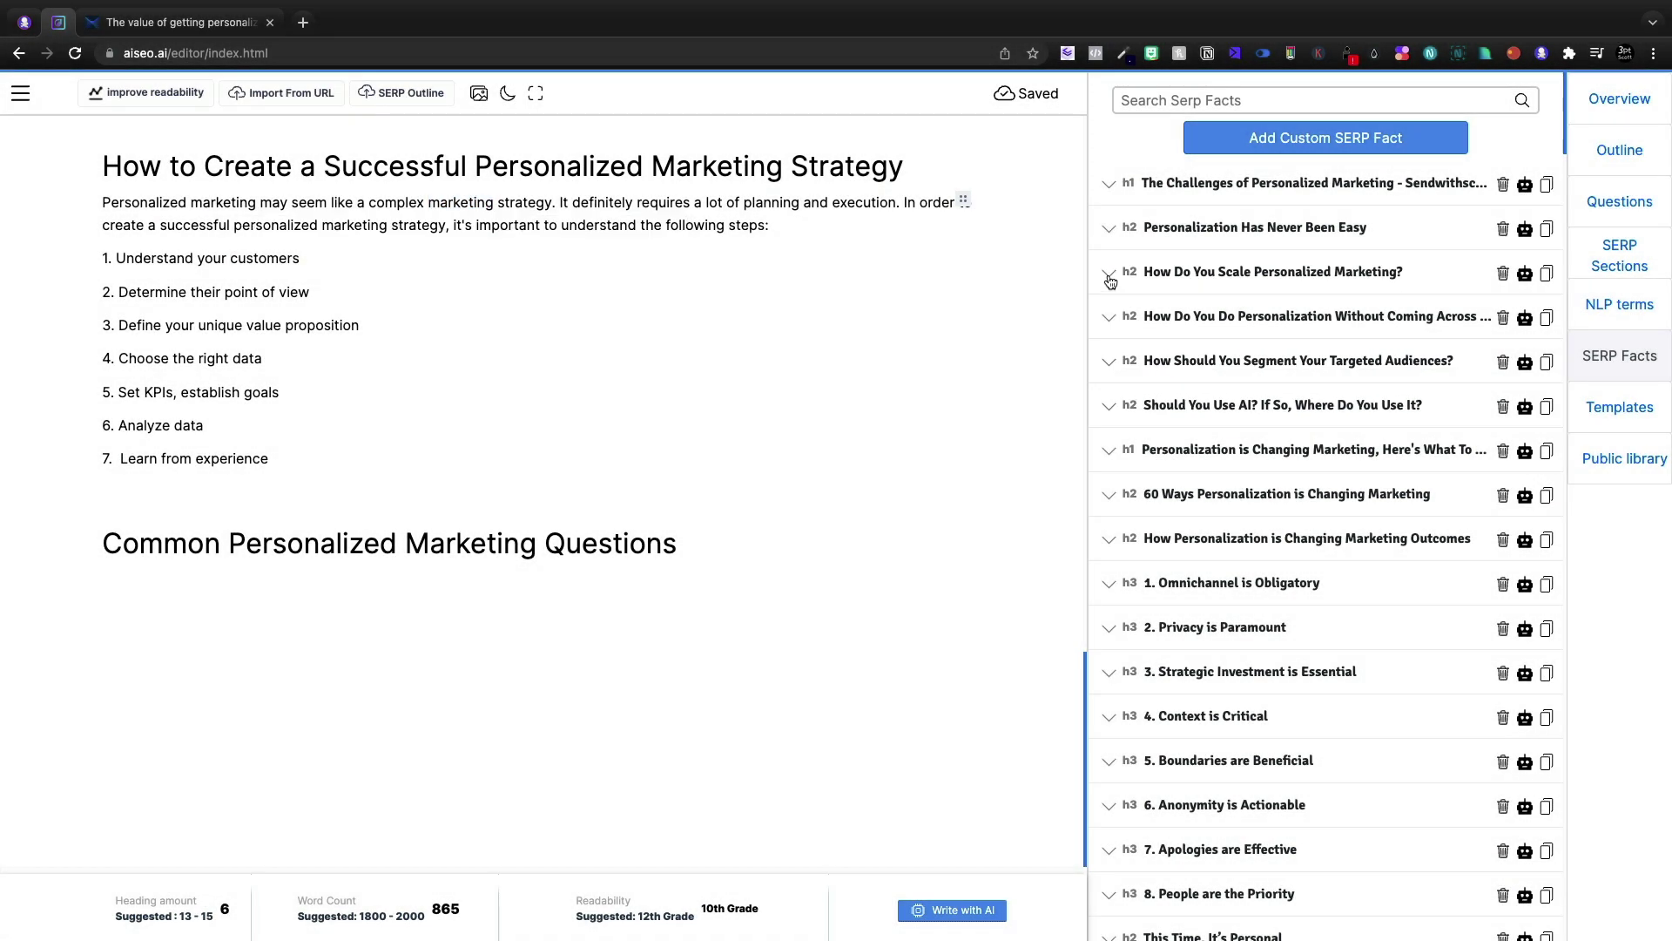
pyautogui.click(1109, 272)
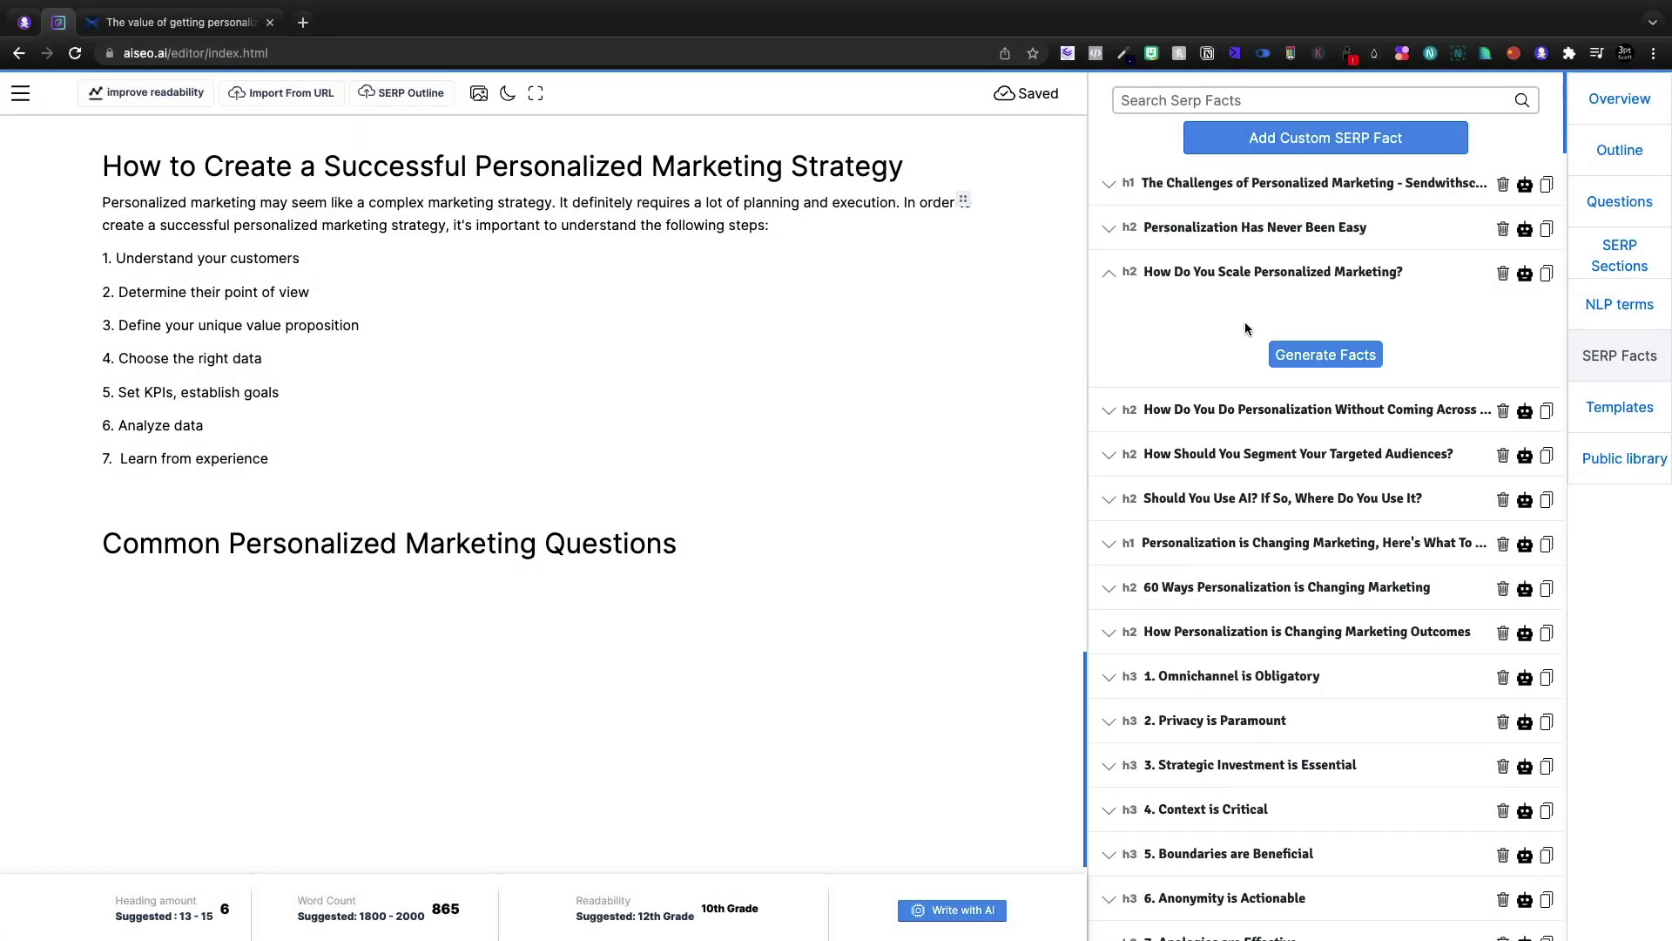
pyautogui.click(1320, 354)
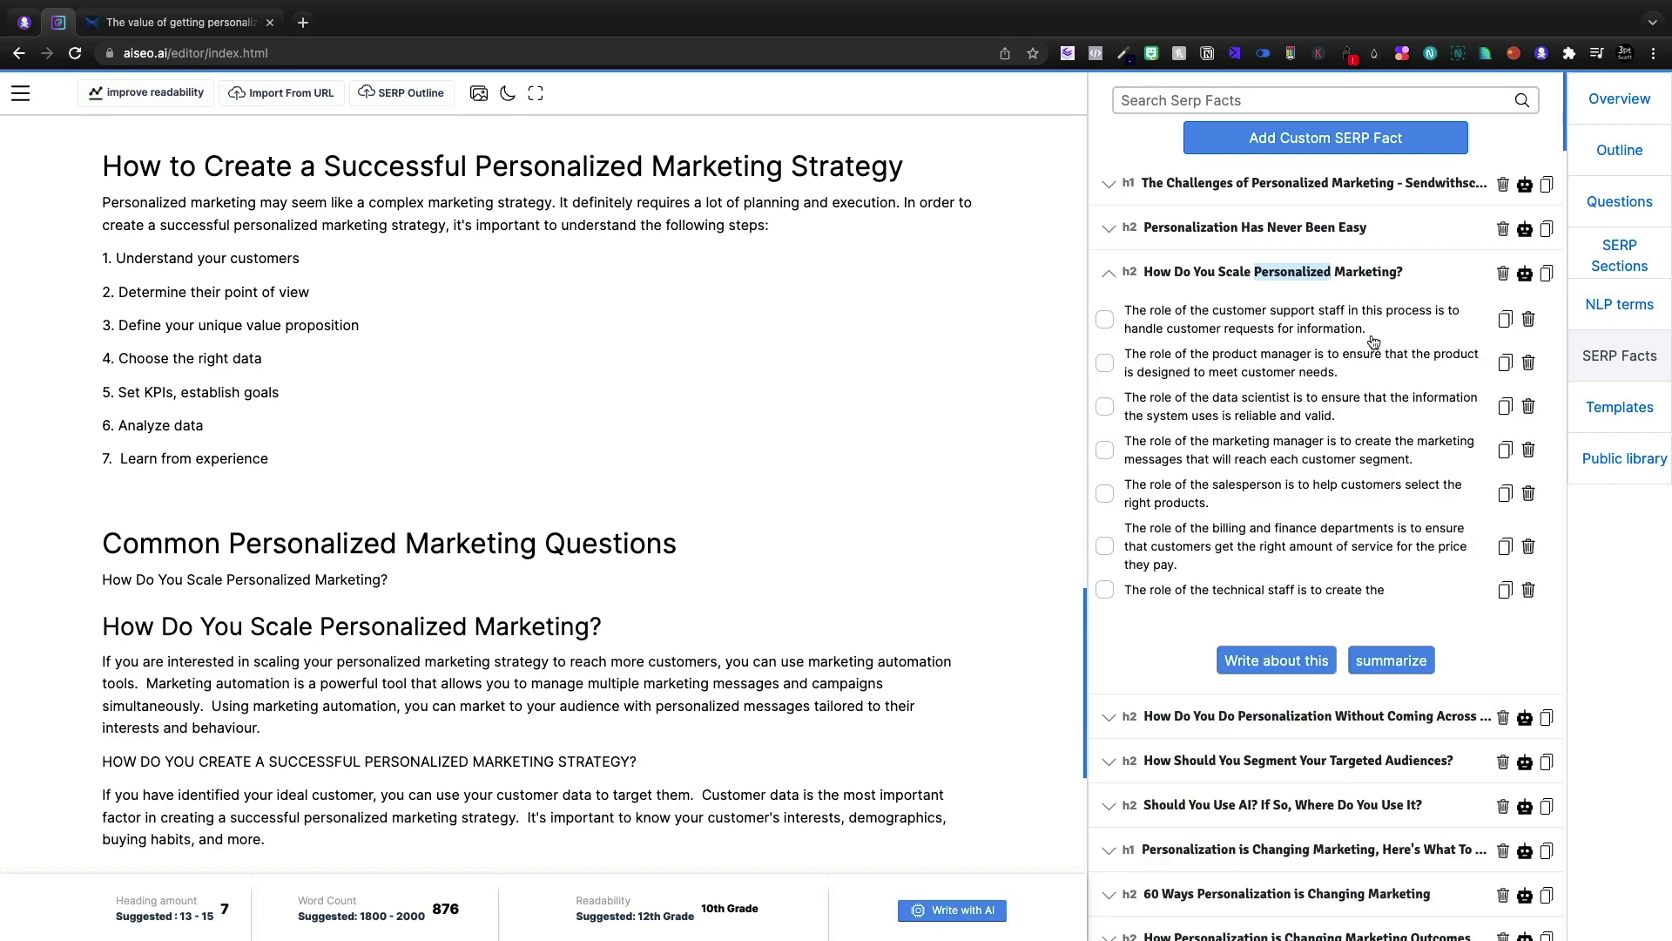
pyautogui.scroll(-8, 1373, 341)
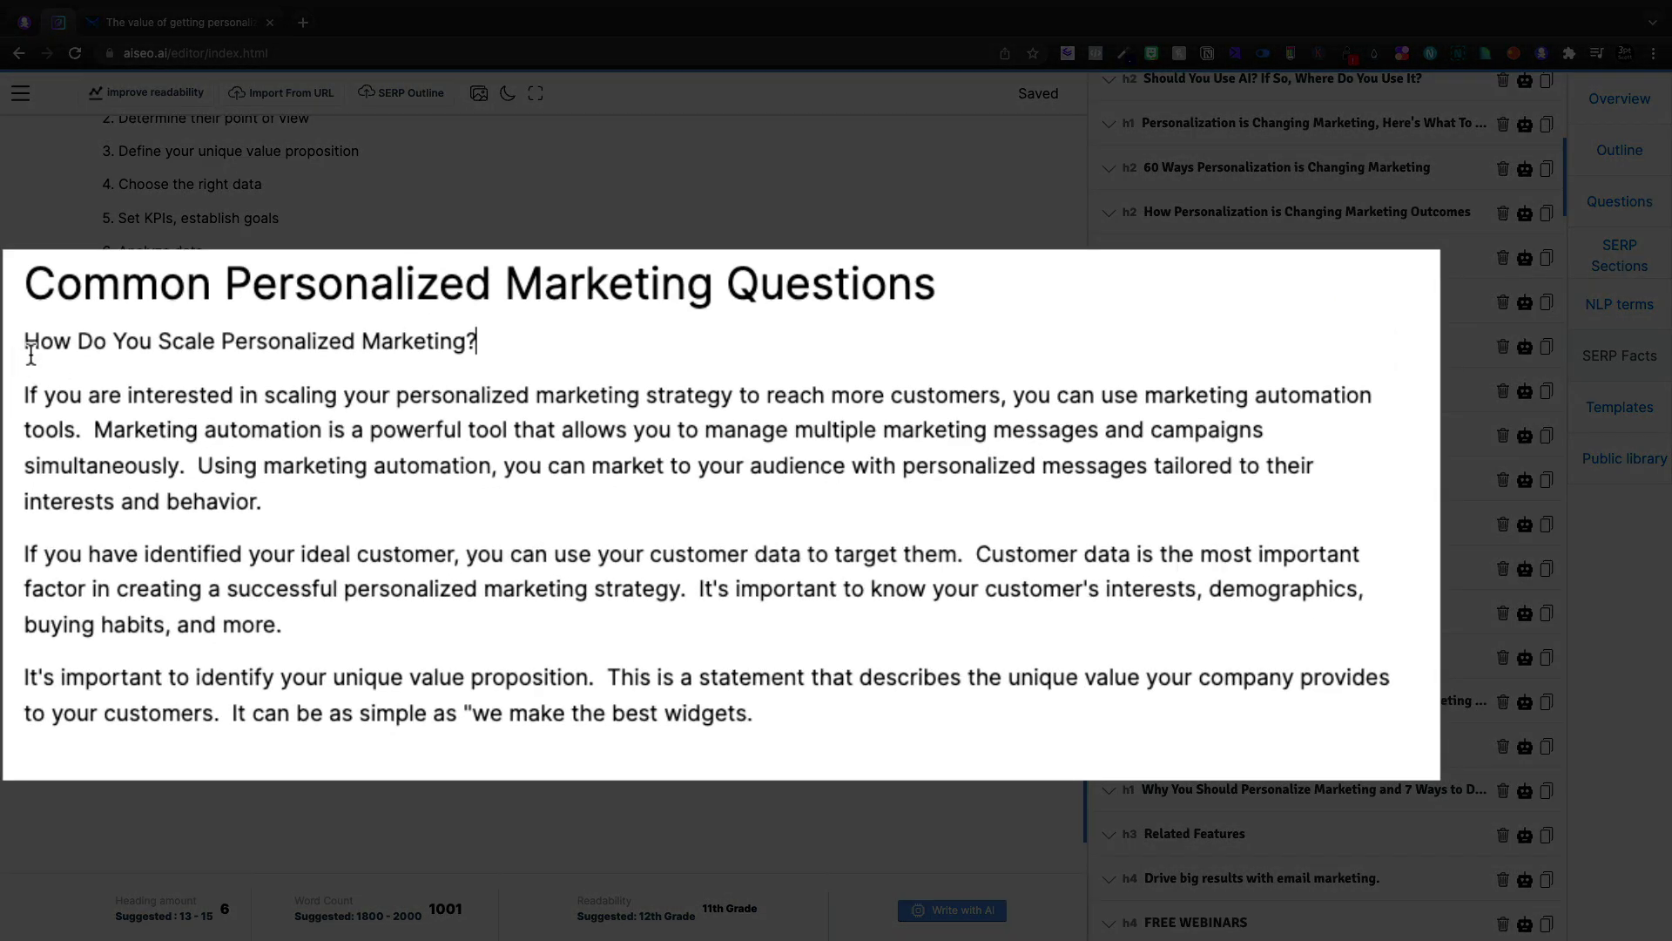
pyautogui.click(579, 663)
pyautogui.scroll(-4, 1252, 570)
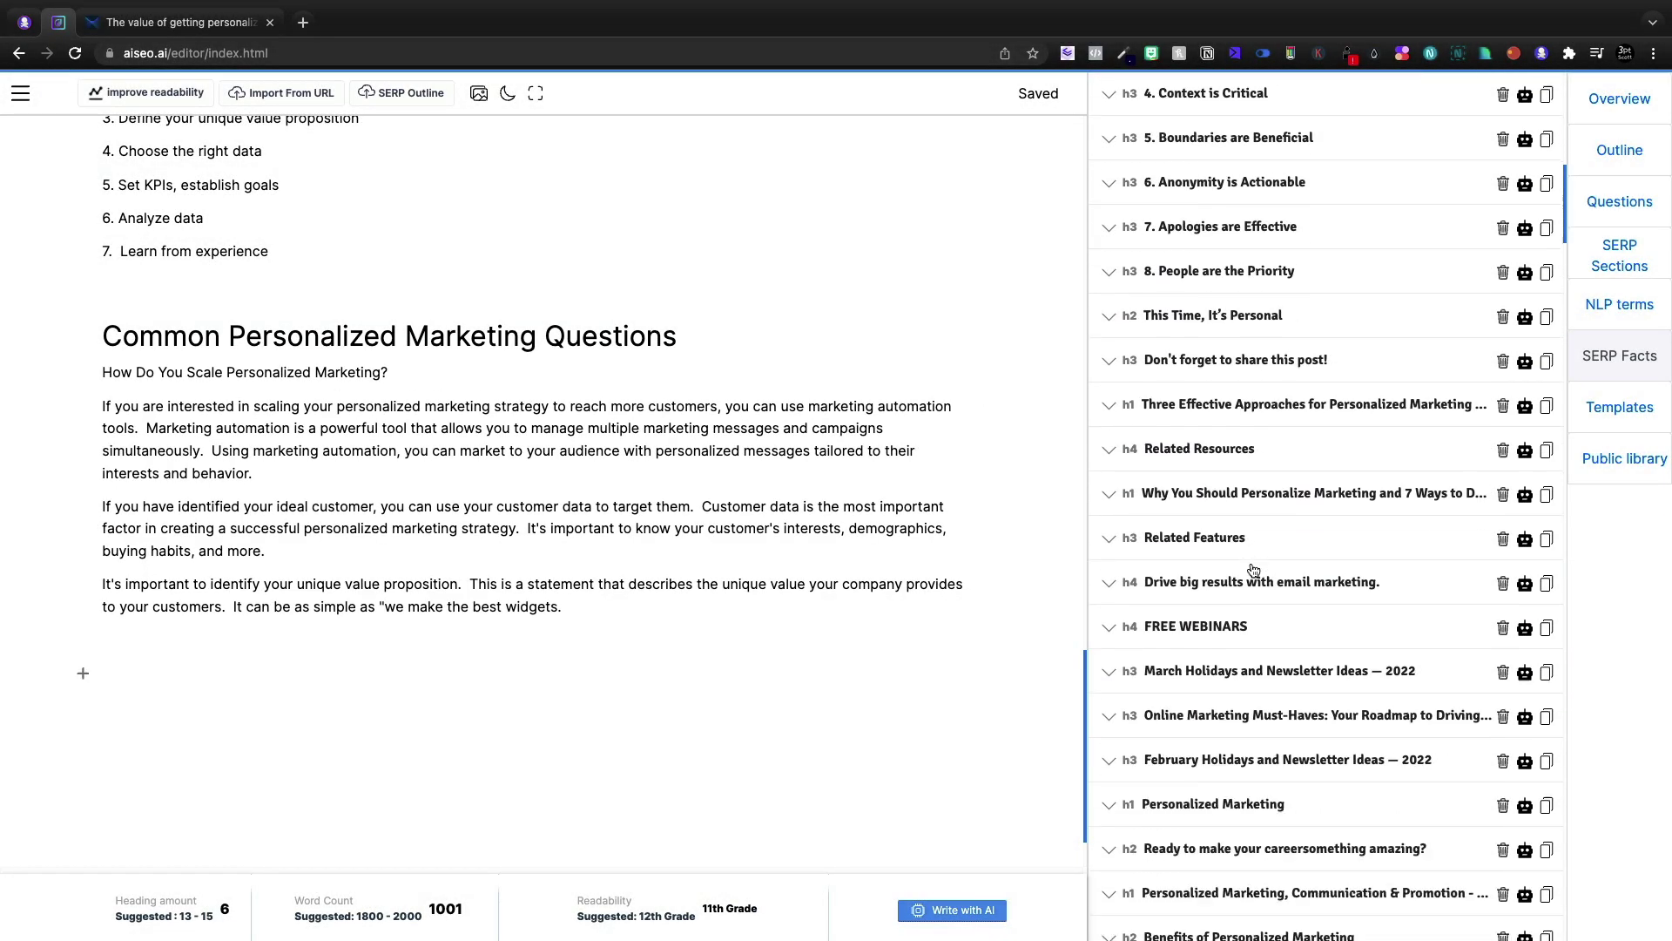
# Review the expanded draft, examining the Omniture study claim under "Increase brand loyalty" and the challenges section.
pyautogui.scroll(-7, 378, 574)
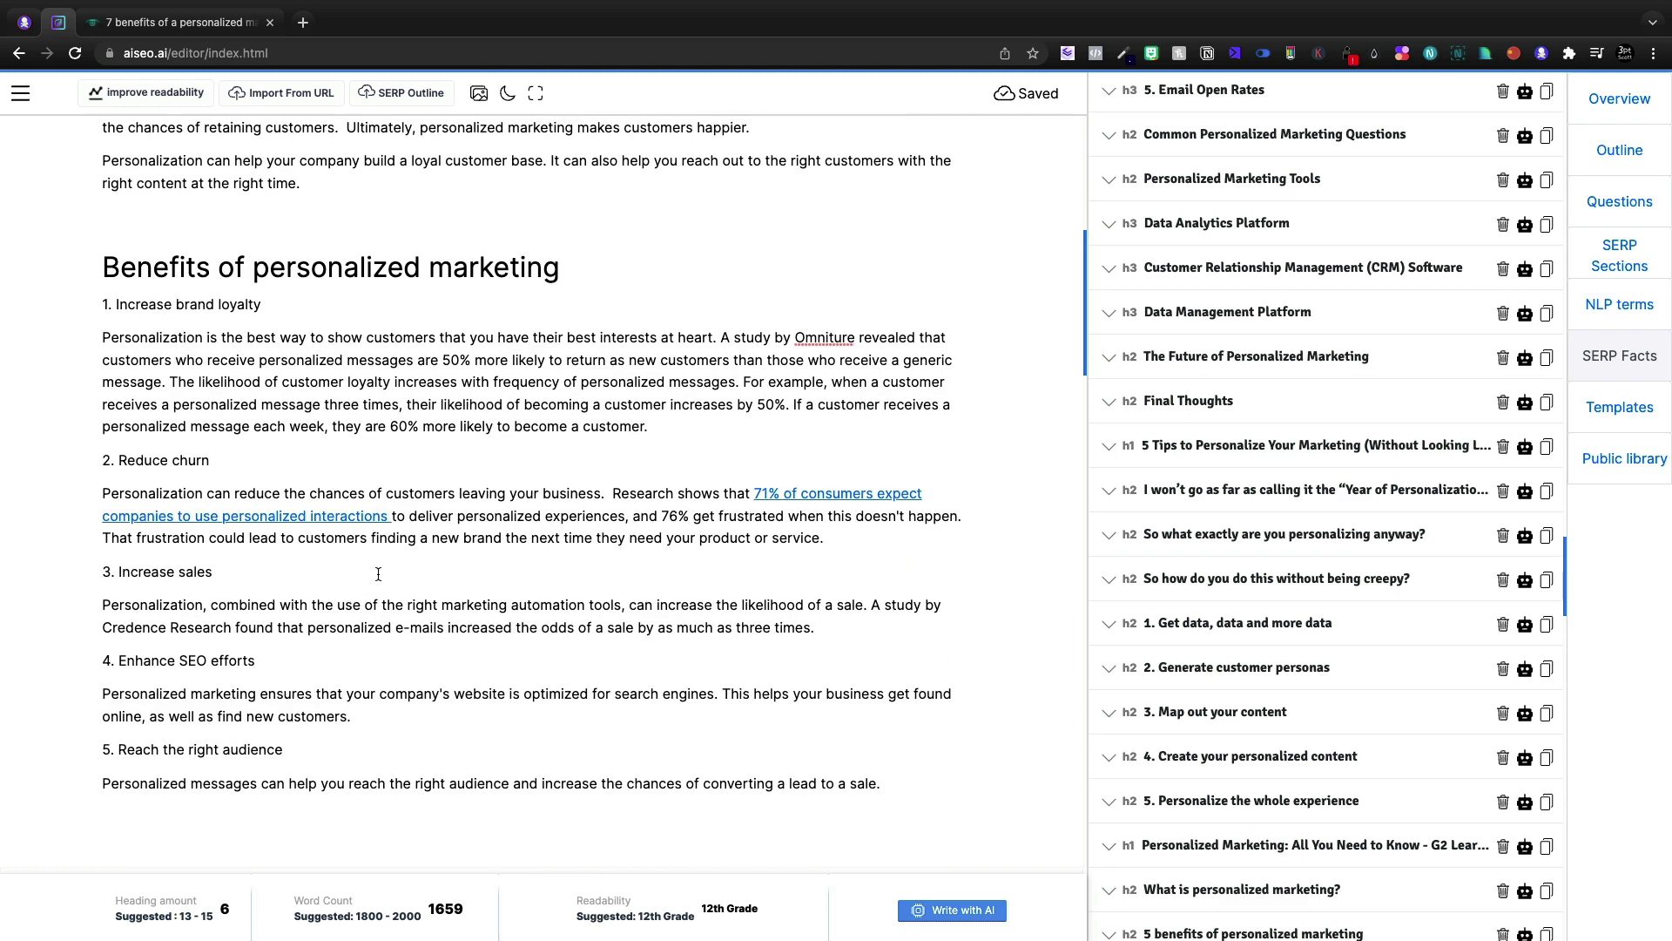
pyautogui.scroll(7, 378, 574)
pyautogui.scroll(-7, 390, 583)
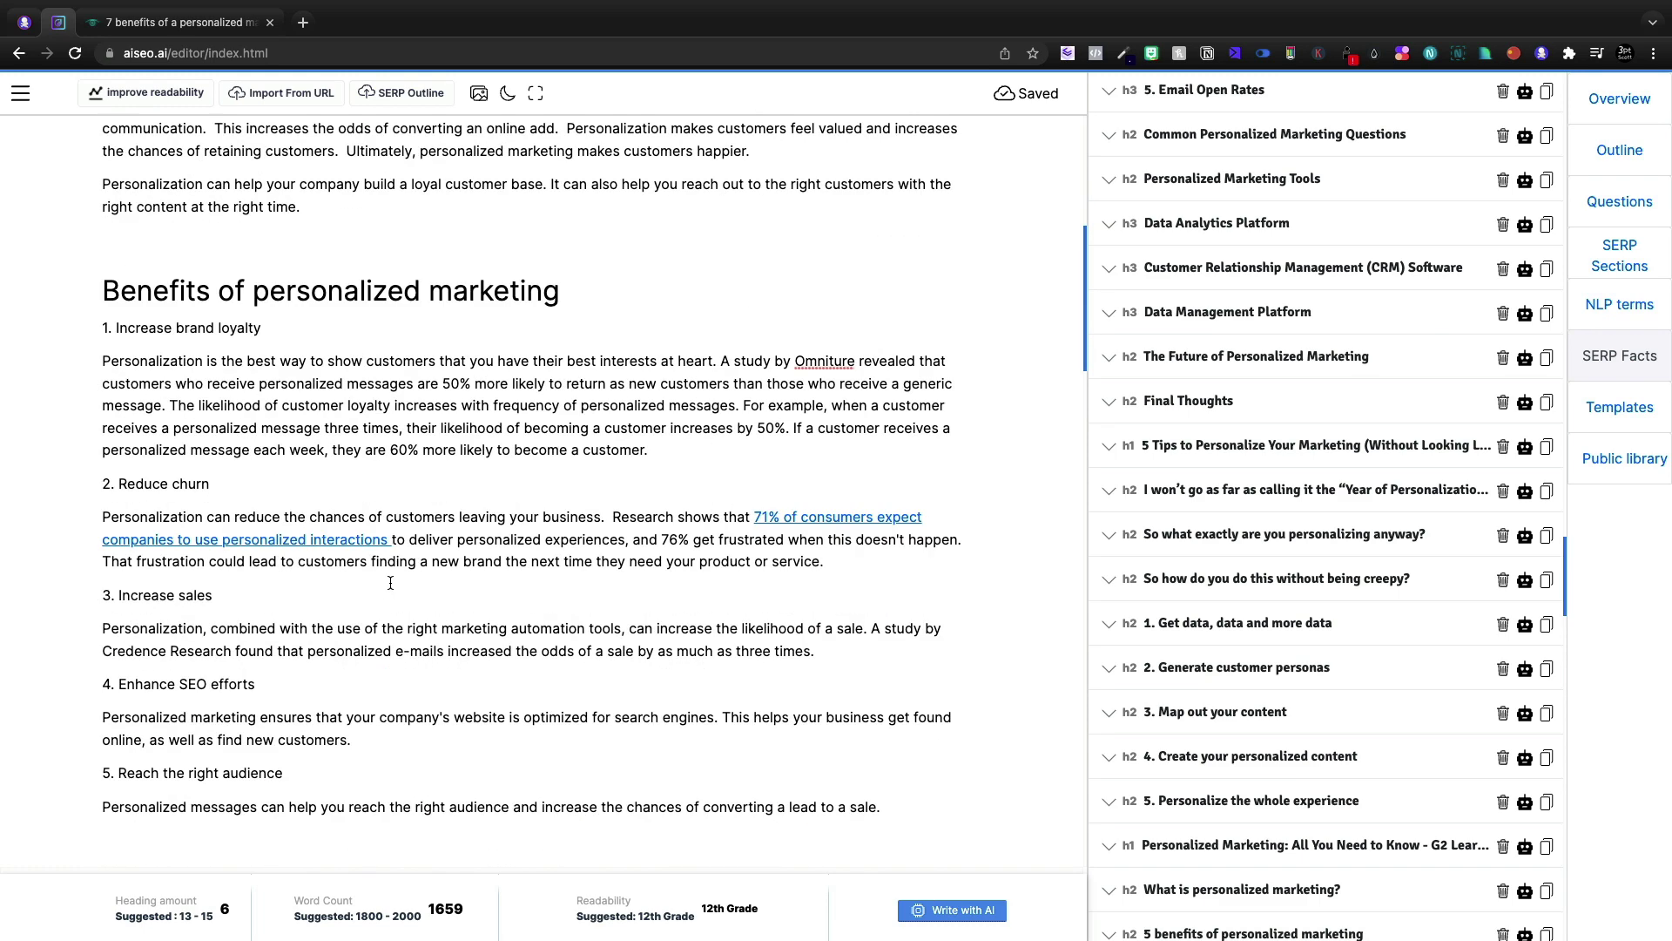
pyautogui.scroll(-3, 390, 583)
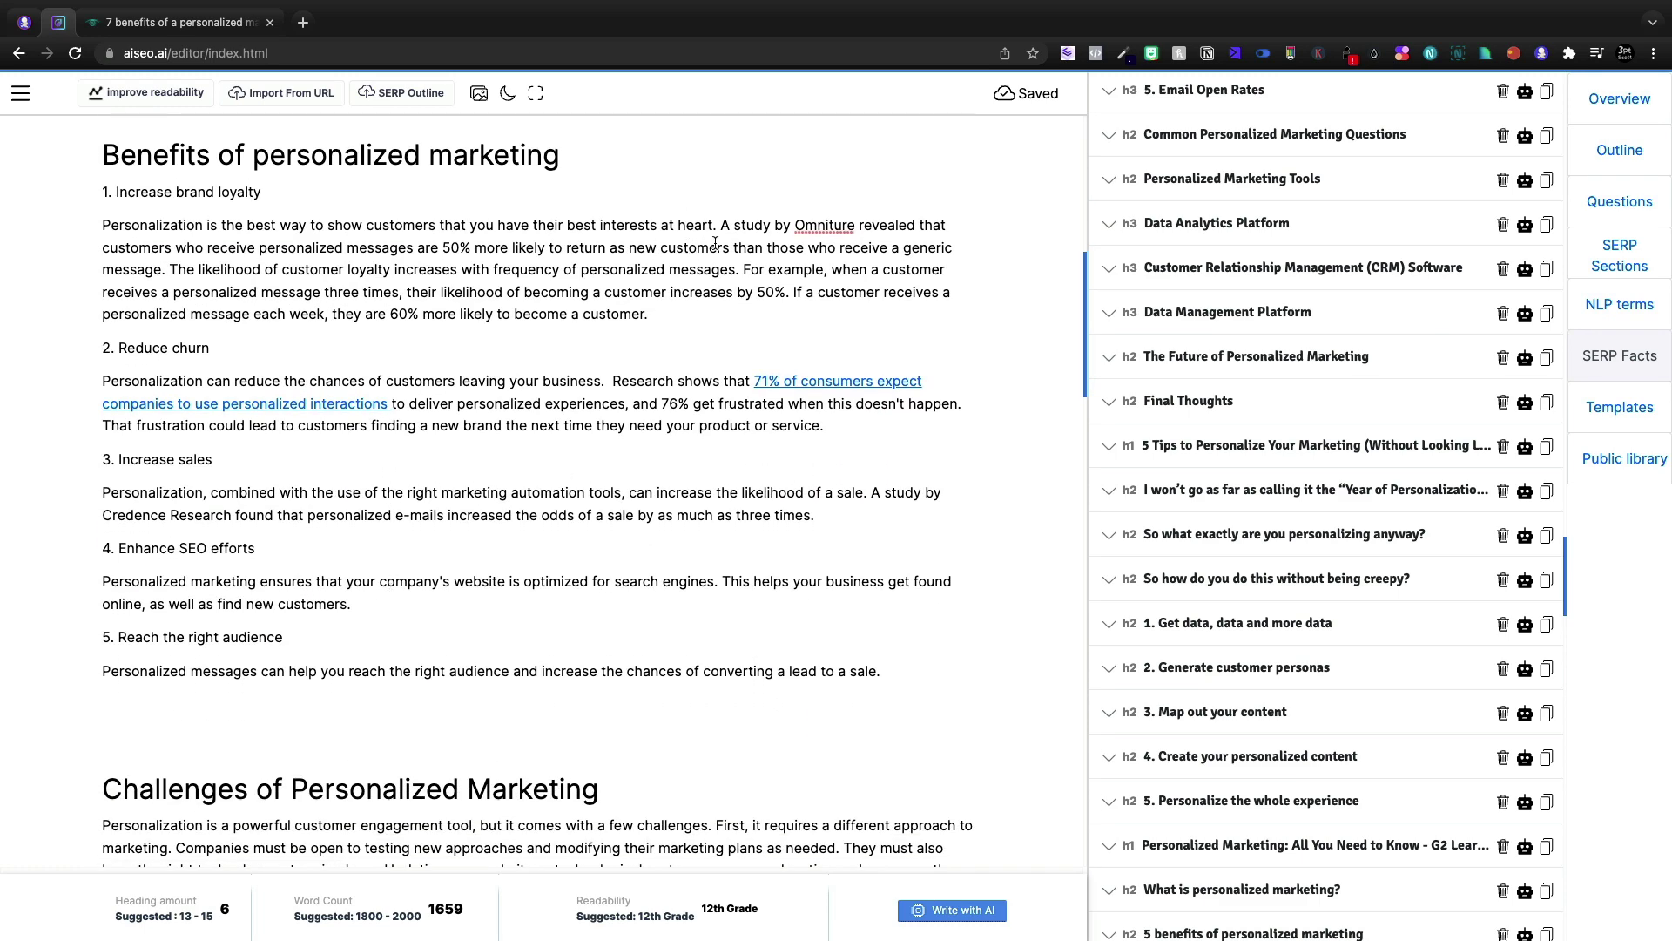
pyautogui.moveTo(721, 226); pyautogui.dragTo(165, 263)
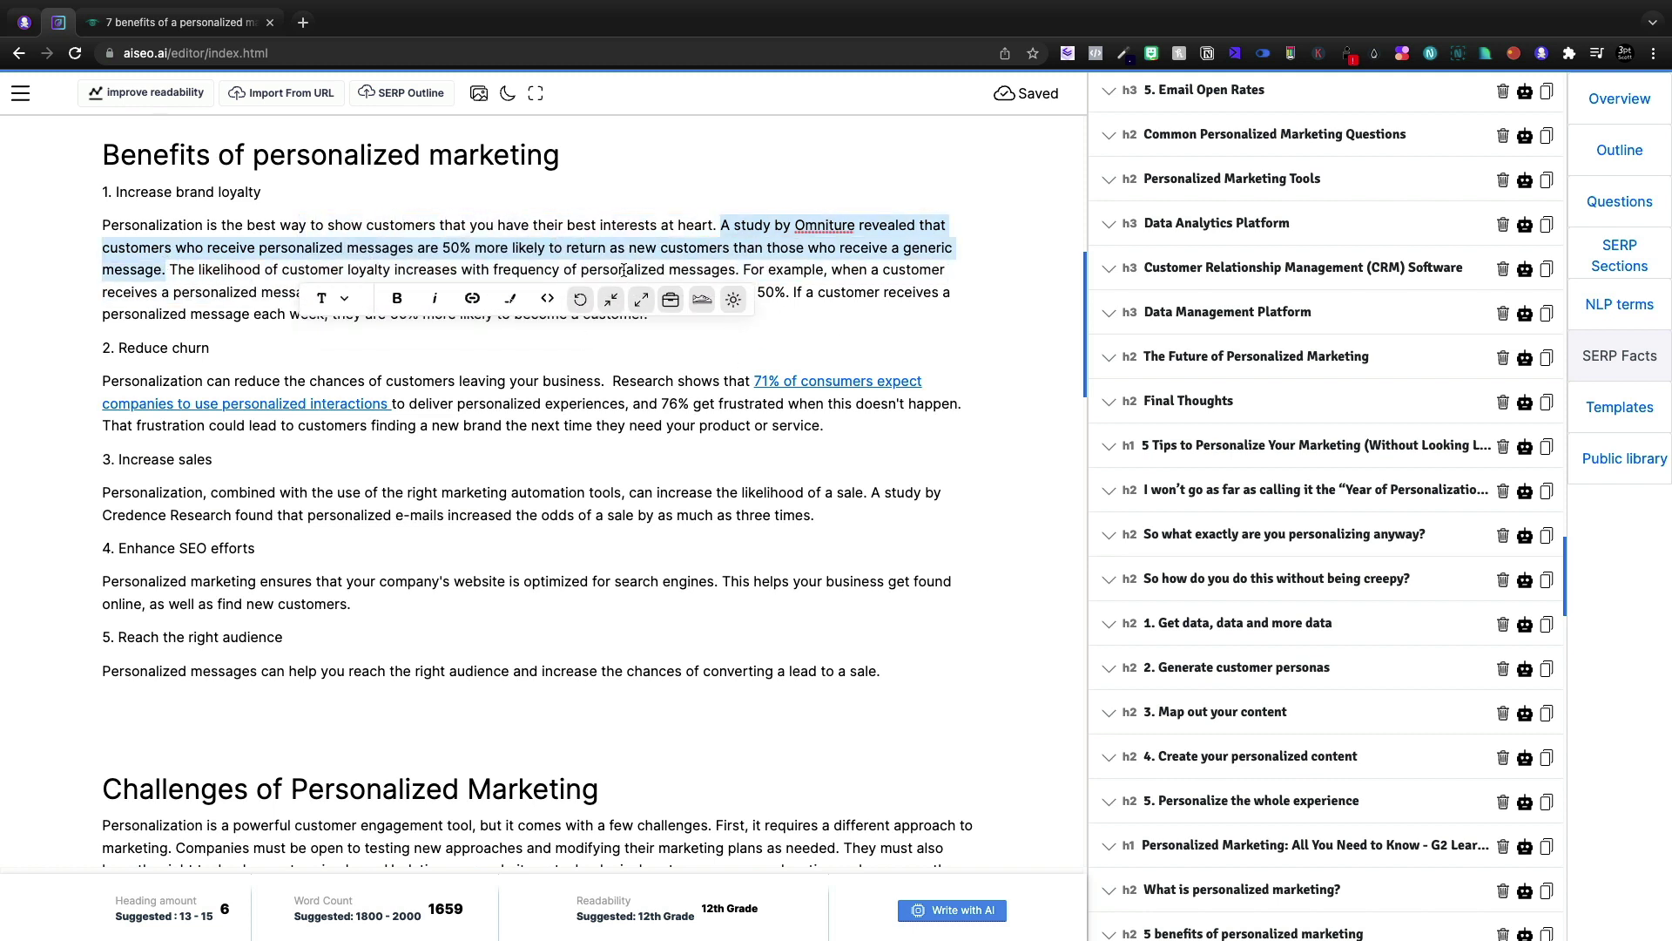
pyautogui.click(802, 293)
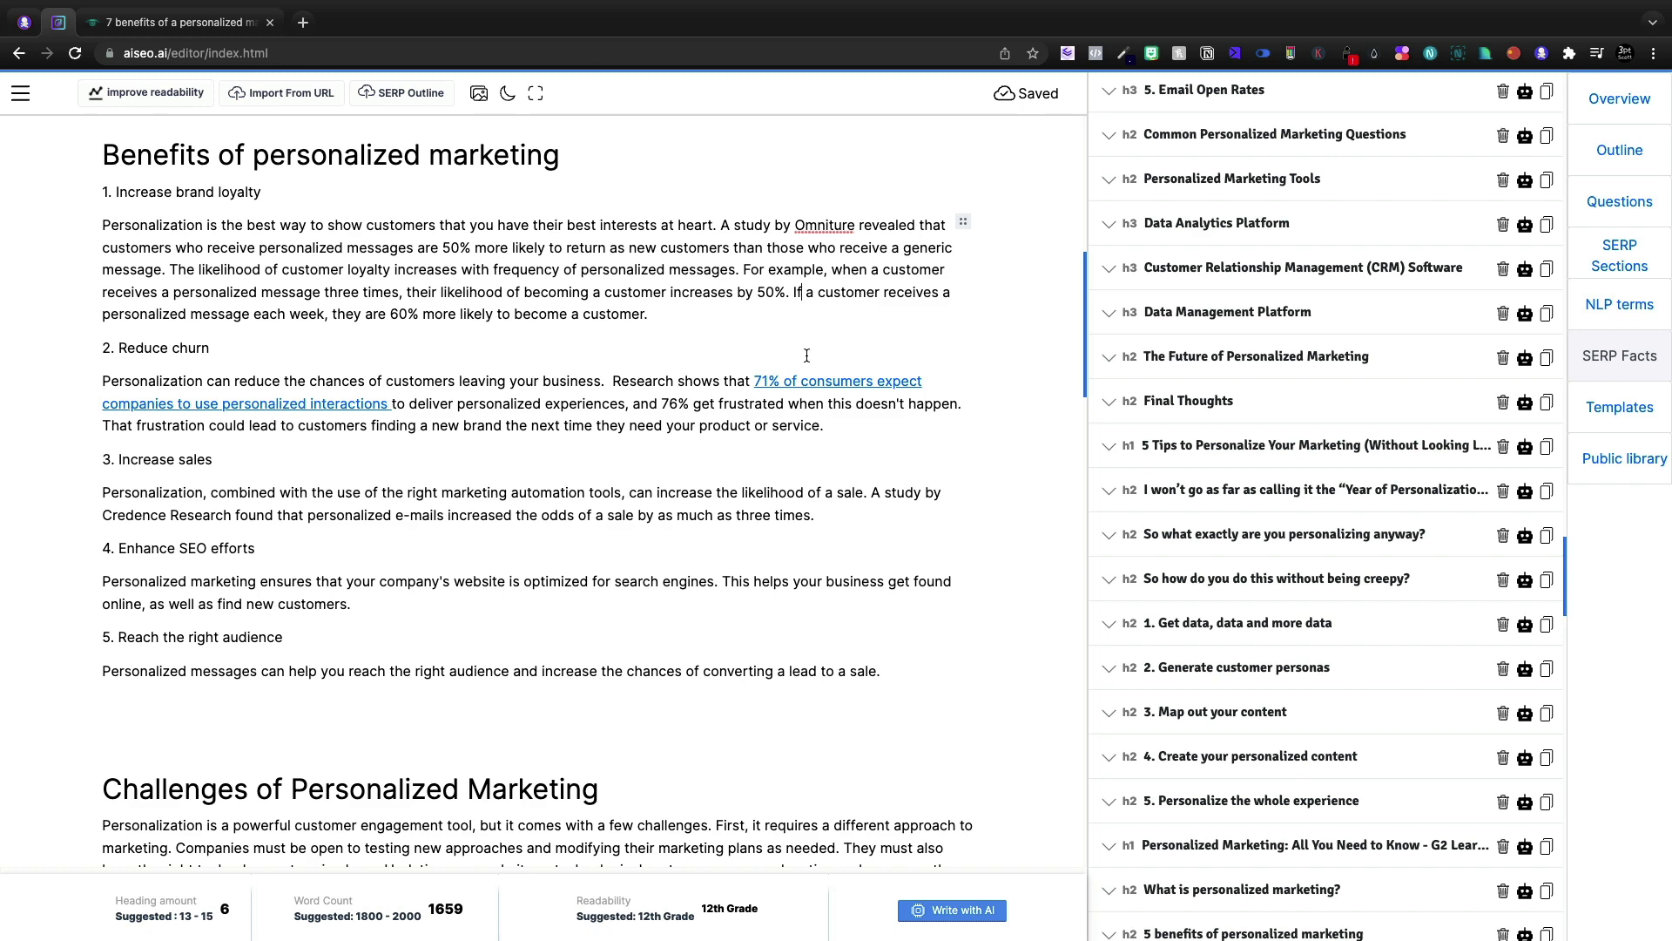
pyautogui.scroll(-7, 807, 355)
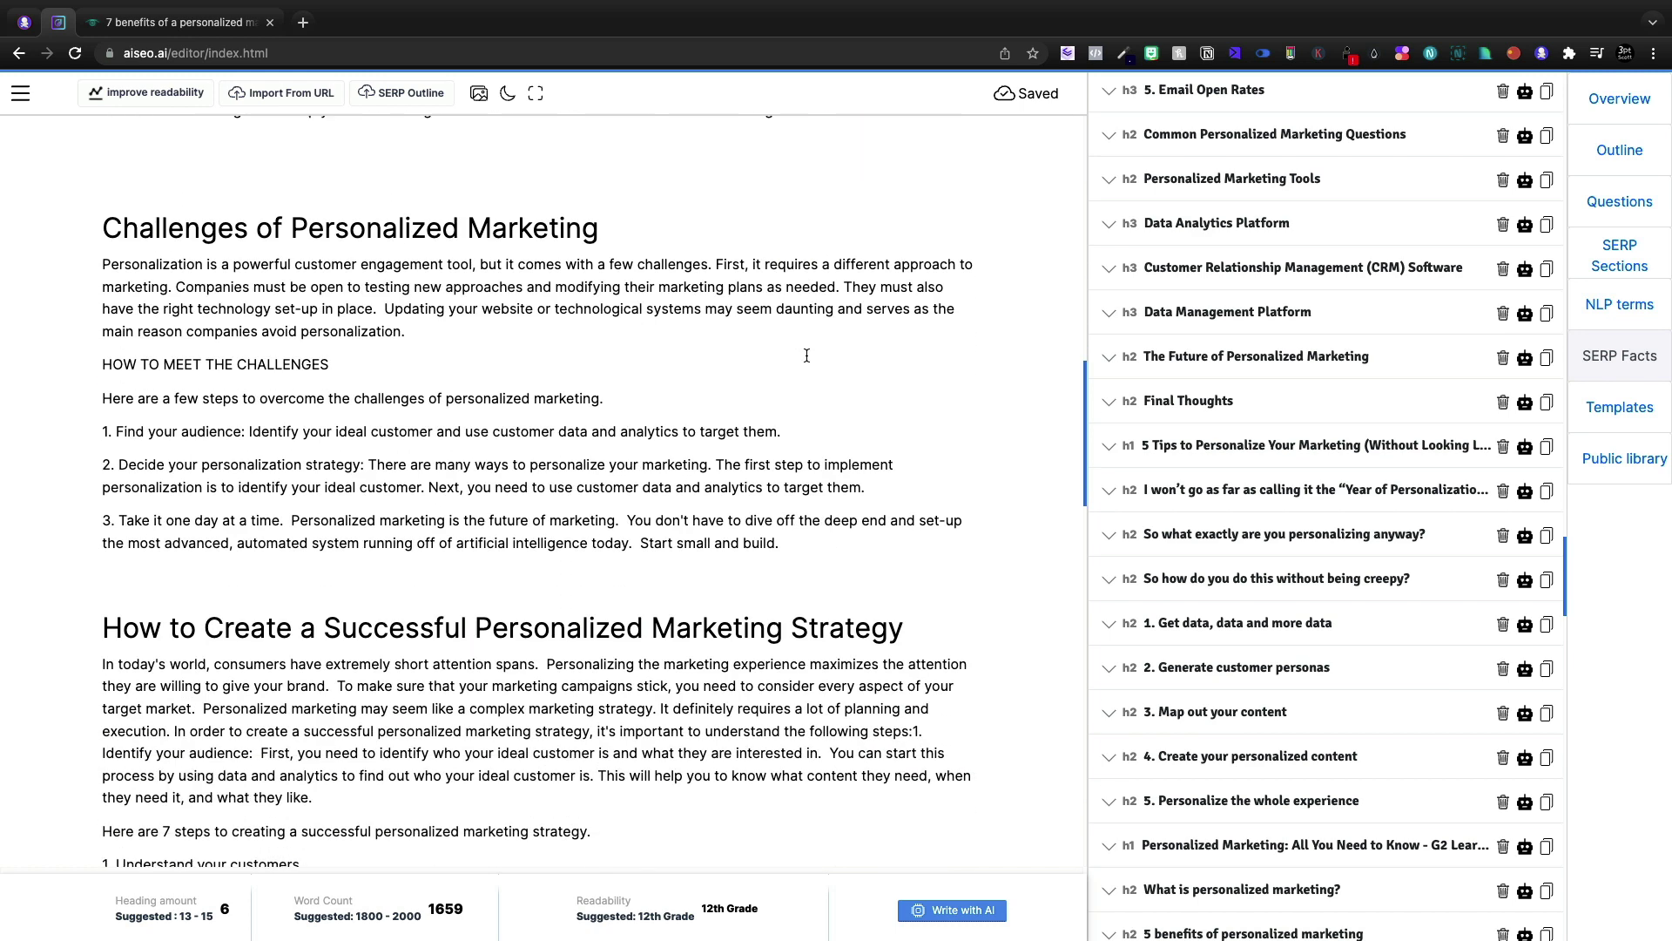
# Switch to the TechTarget article on personalized marketing content strategy and examine its list of benefits.
pyautogui.click(111, 31)
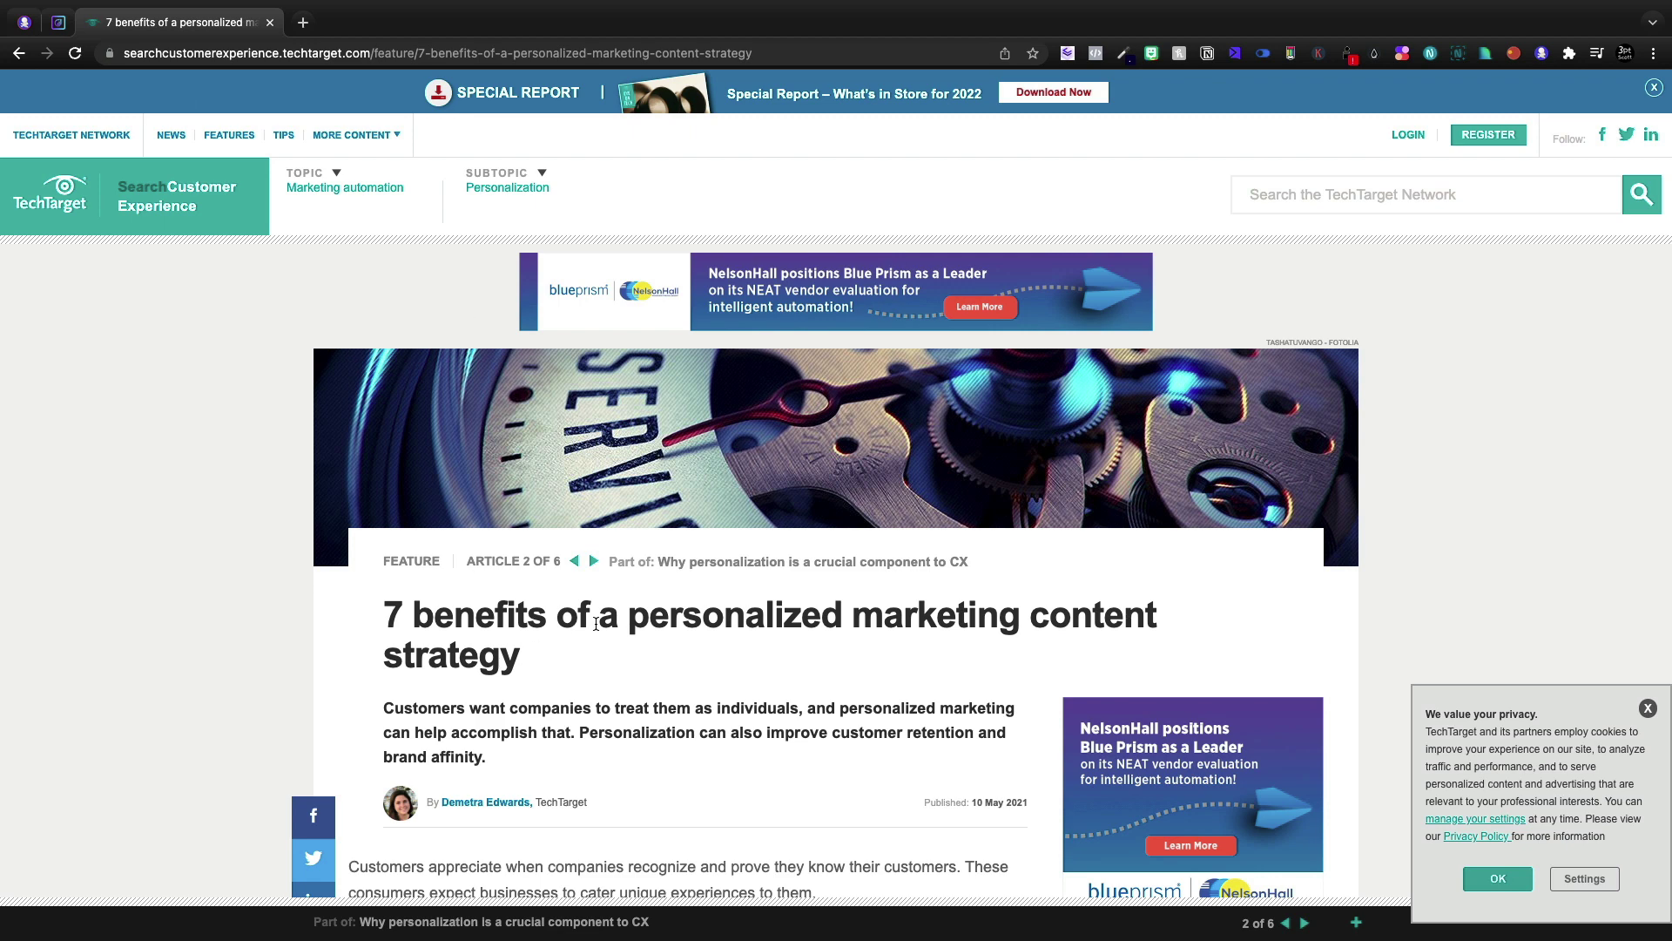
pyautogui.scroll(-1, 597, 627)
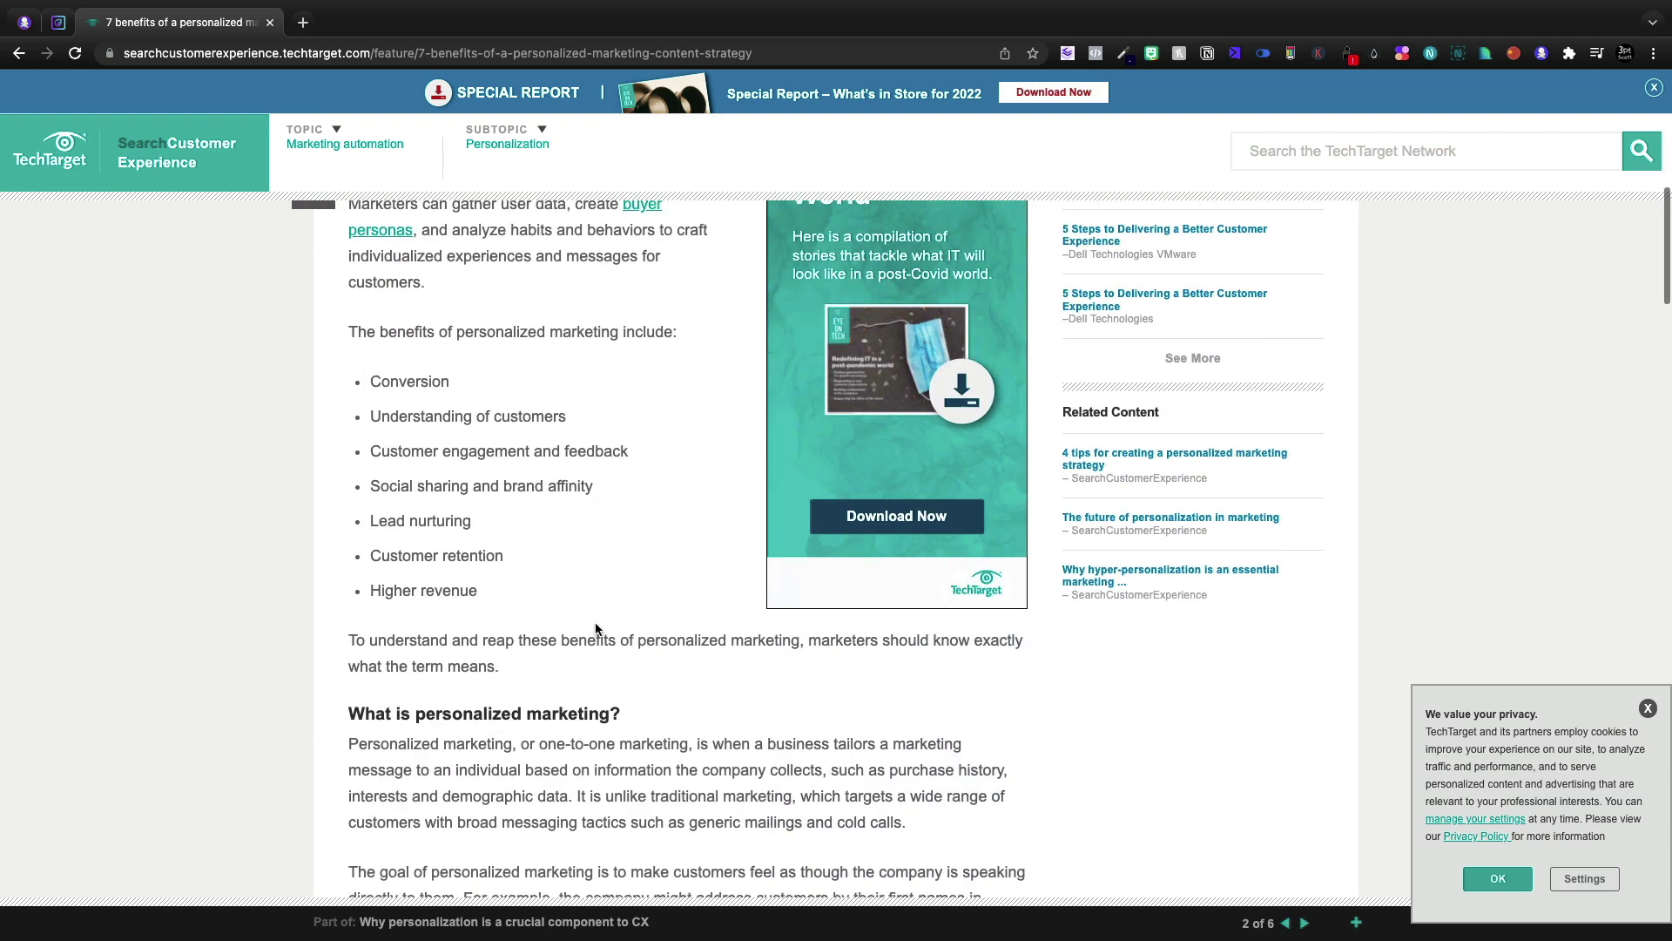
pyautogui.scroll(-2, 596, 627)
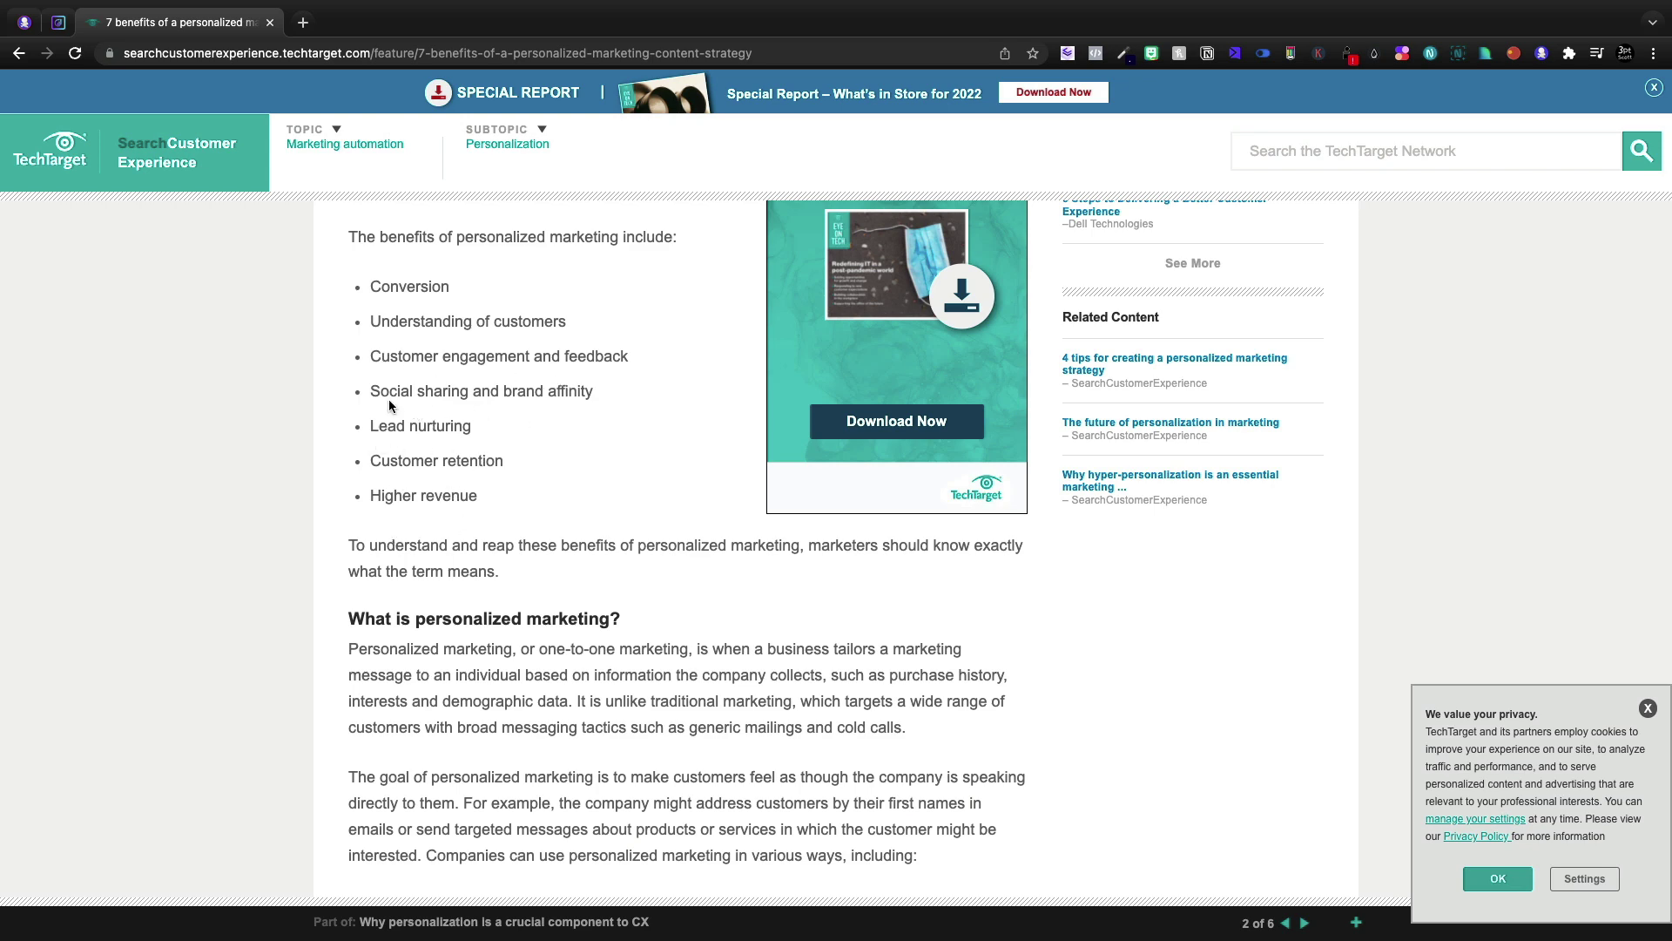
# Back in AISEO, retitle benefit 4 "Enhance Social Sharing" and reword its first sentence to say social media profiles get the exposure they deserve.
pyautogui.hotkey('ctrl', 'shift', 'Tab')
pyautogui.scroll(-3, 304, 431)
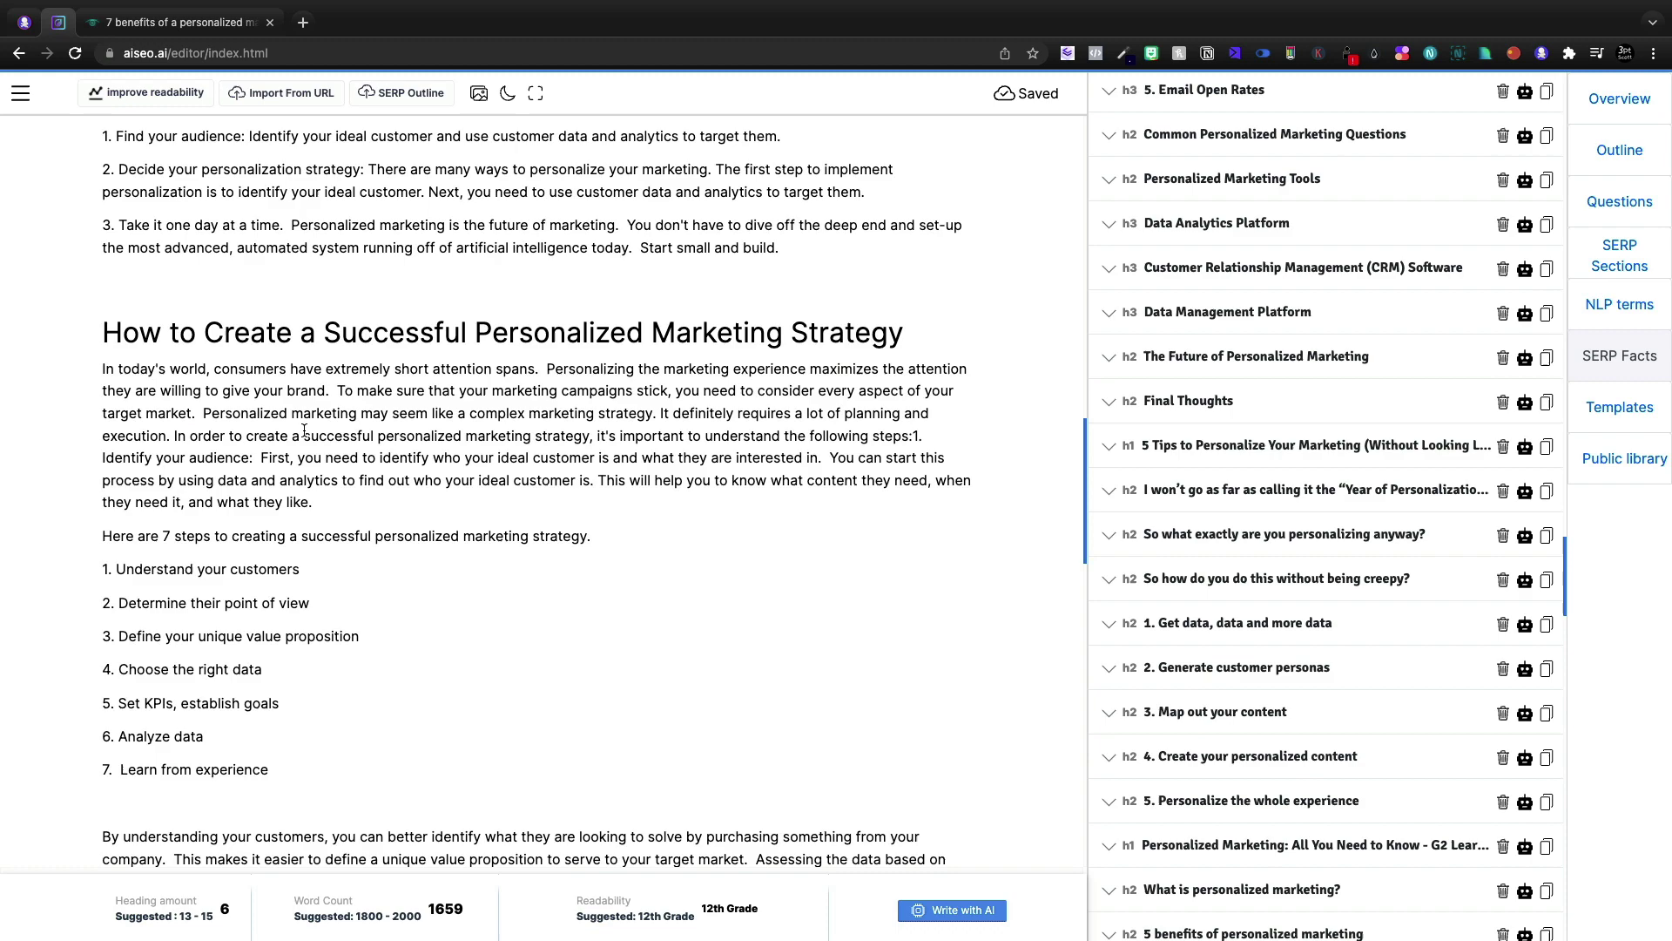
pyautogui.scroll(6, 303, 431)
pyautogui.scroll(5, 304, 431)
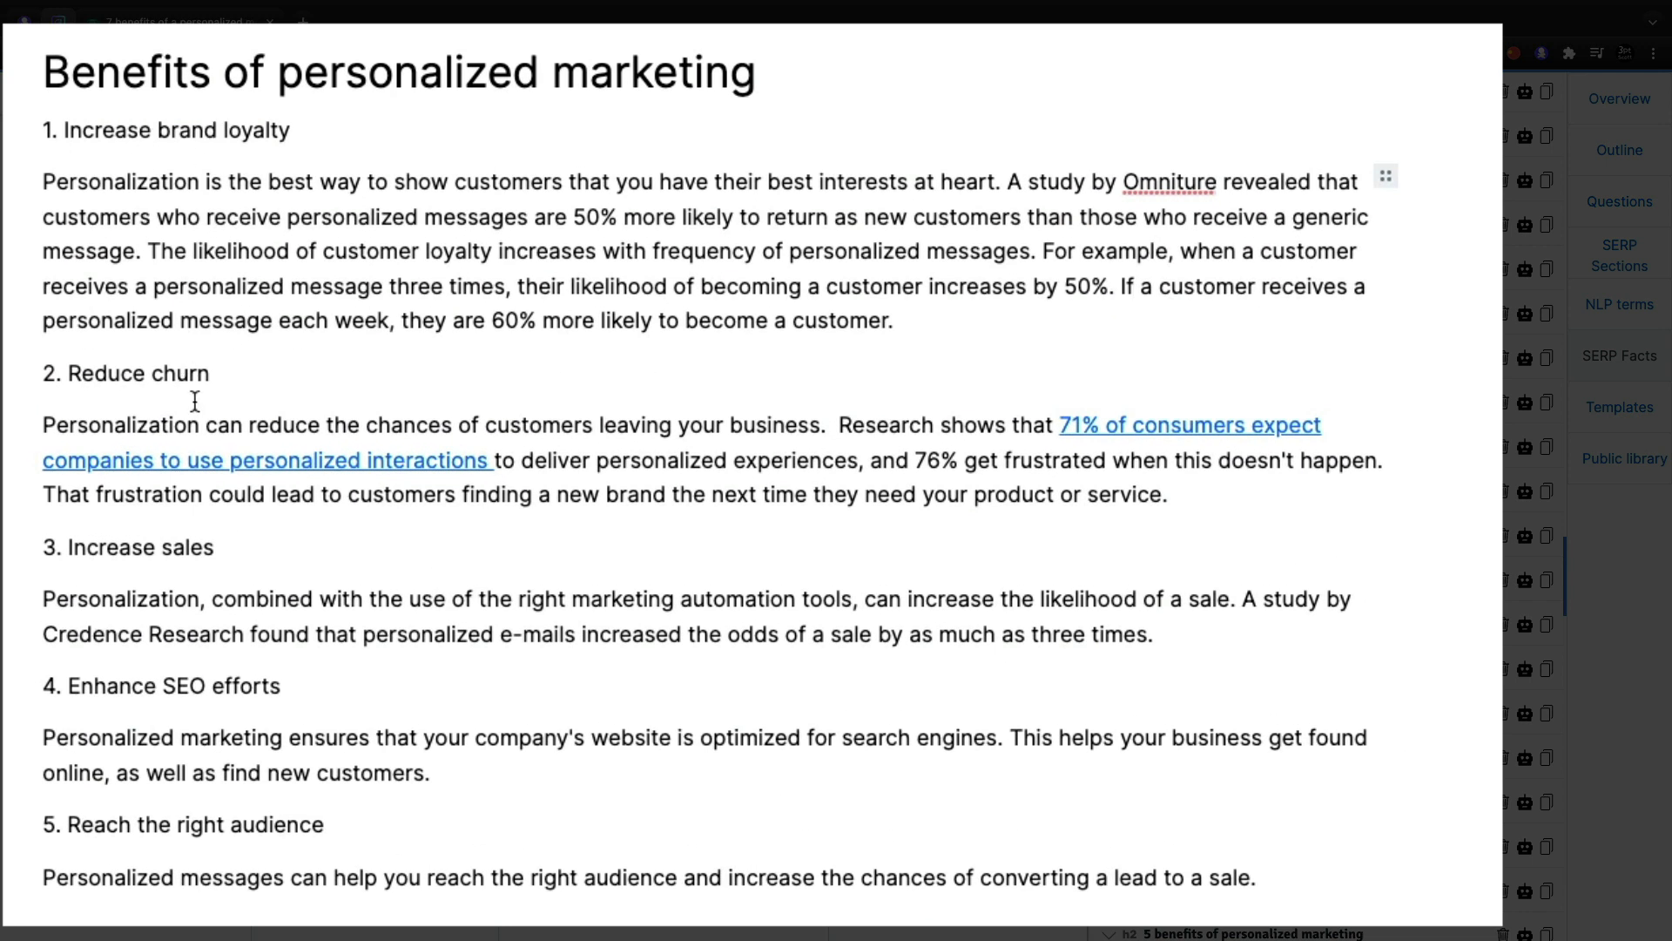
pyautogui.moveTo(284, 688); pyautogui.dragTo(164, 688)
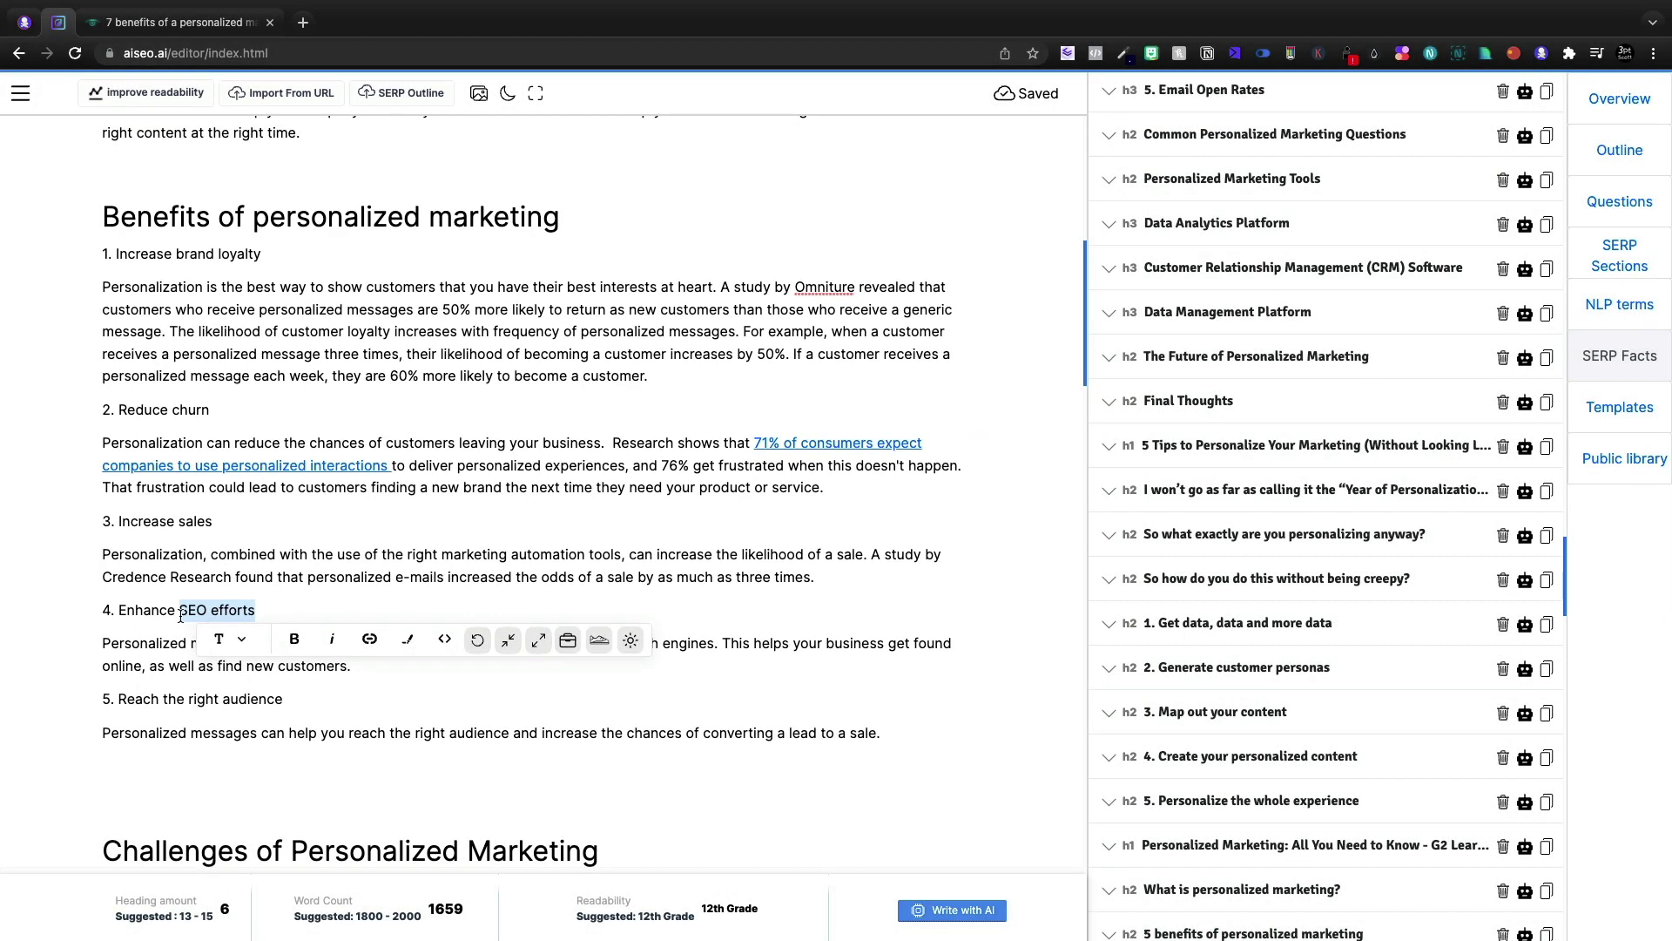
pyautogui.write('Social Sharing')
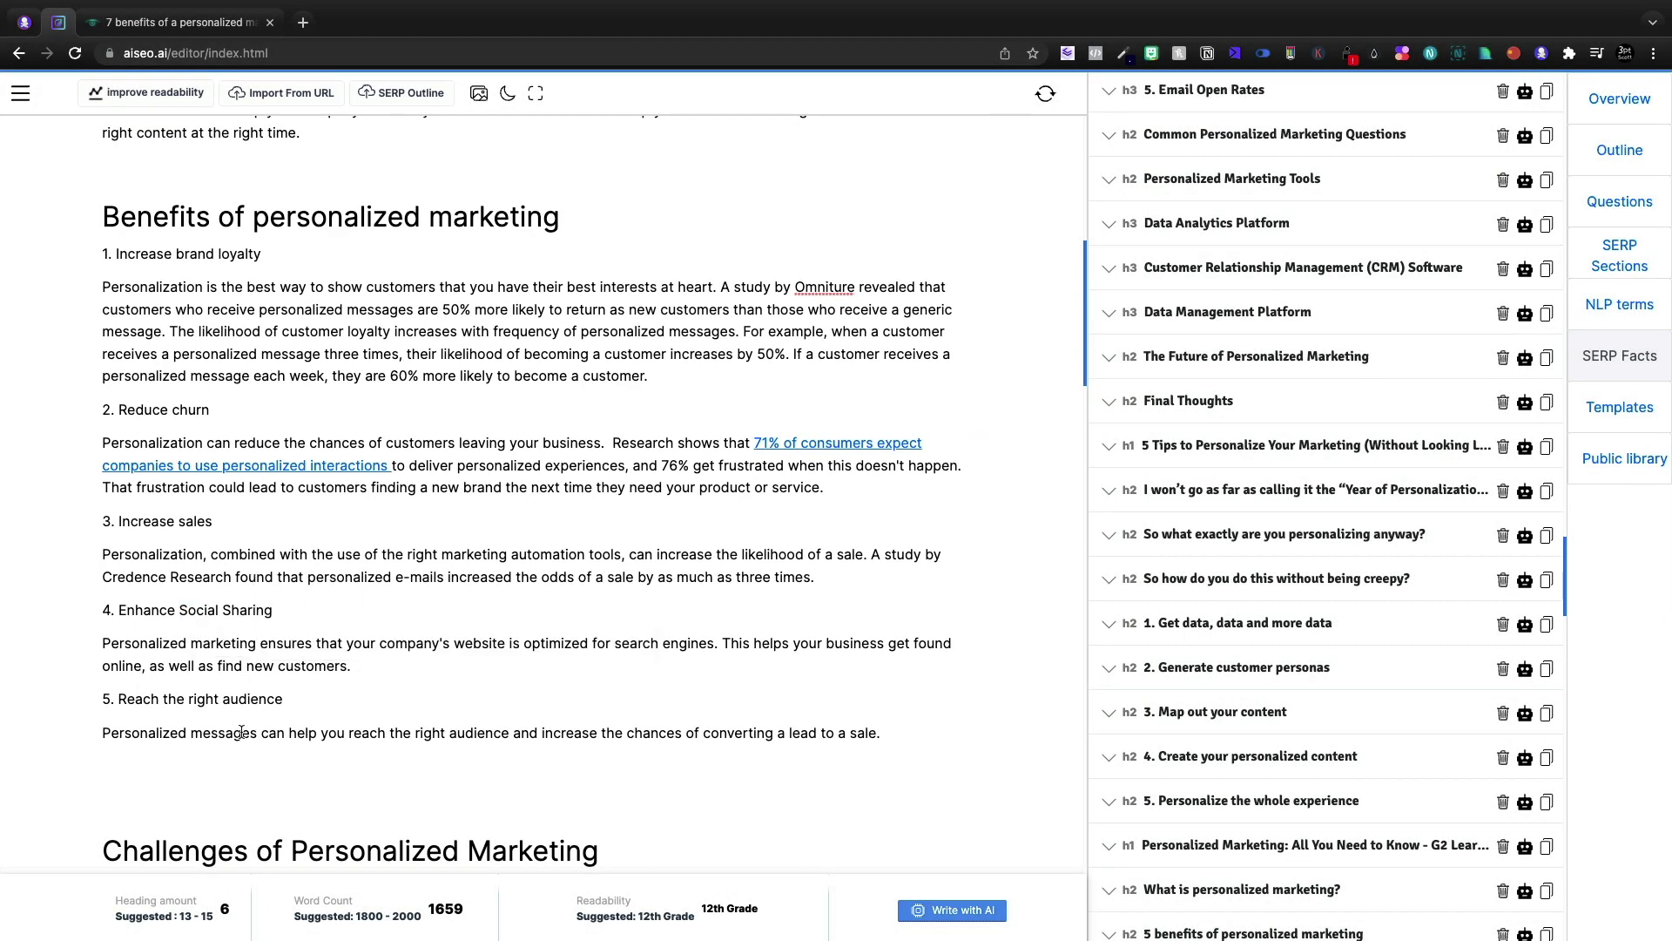
pyautogui.scroll(-1, 469, 627)
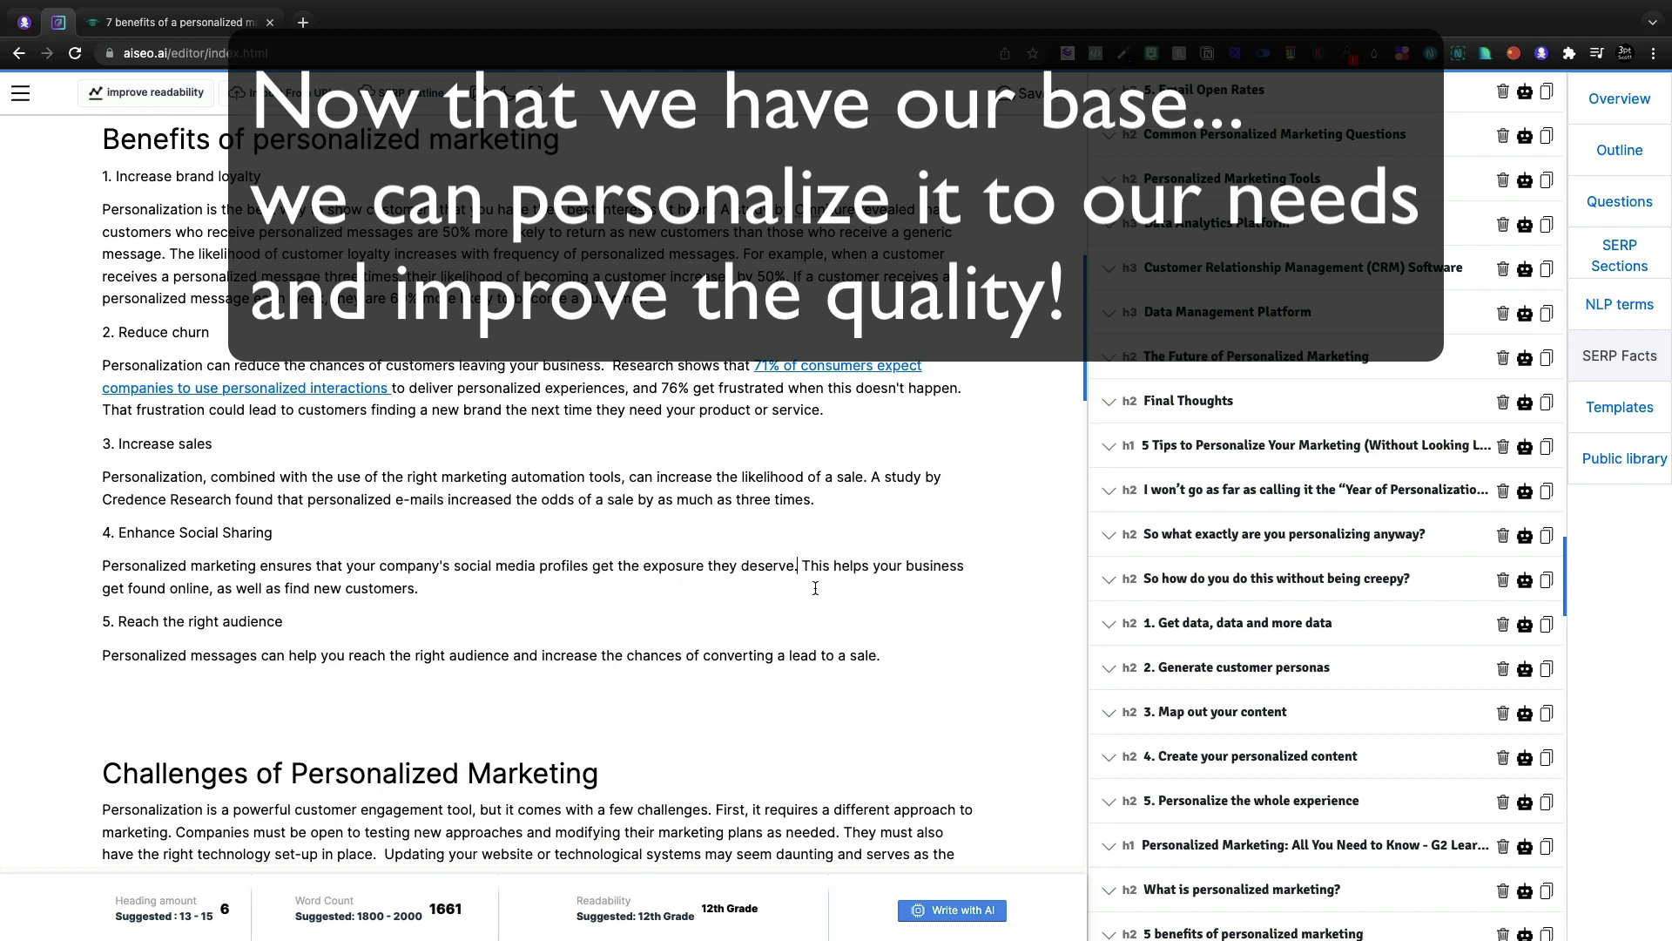
# Check how often each NLP term is used in the article against its typical usage.
pyautogui.scroll(-2, 815, 588)
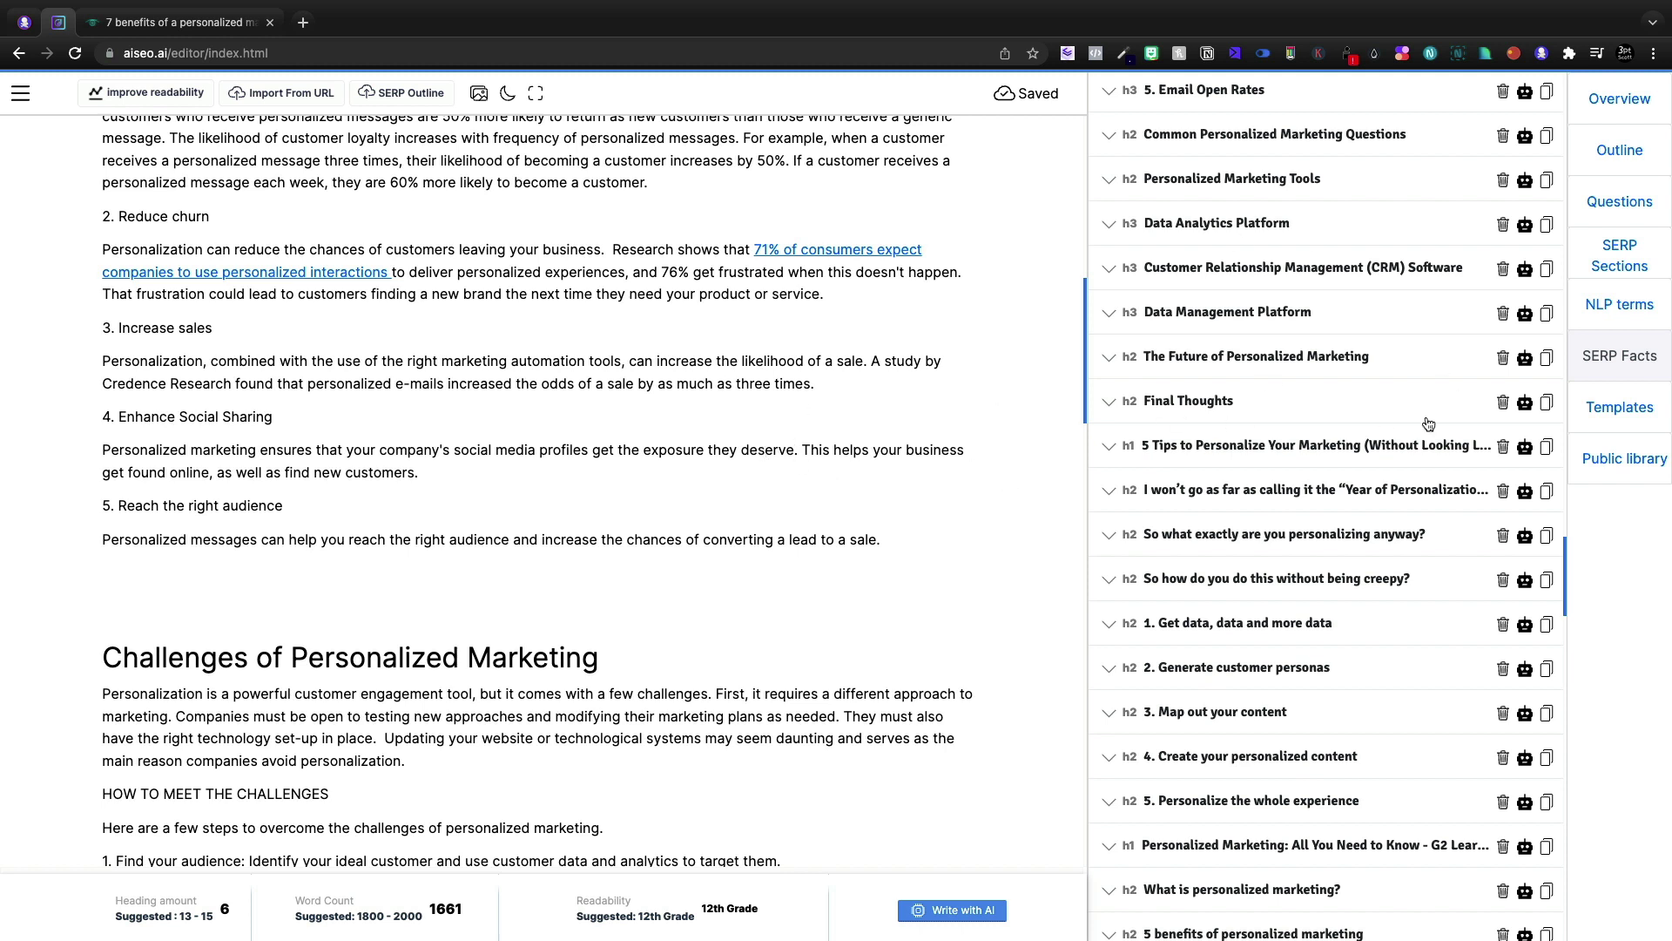
pyautogui.click(1606, 324)
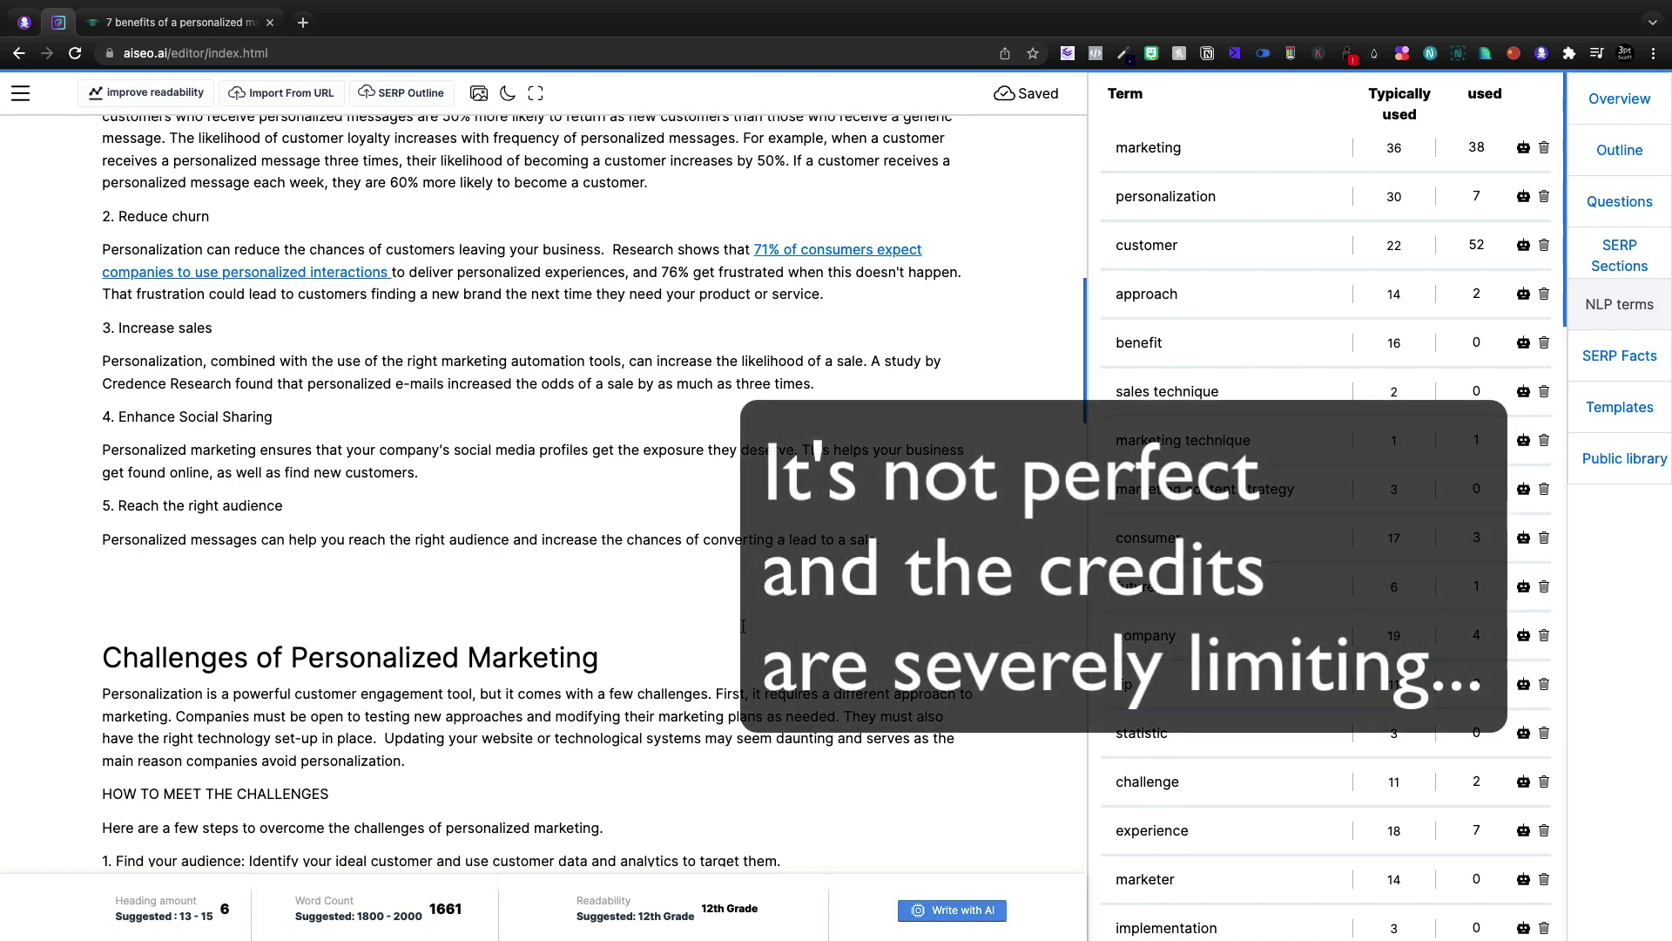
pyautogui.scroll(10, 742, 626)
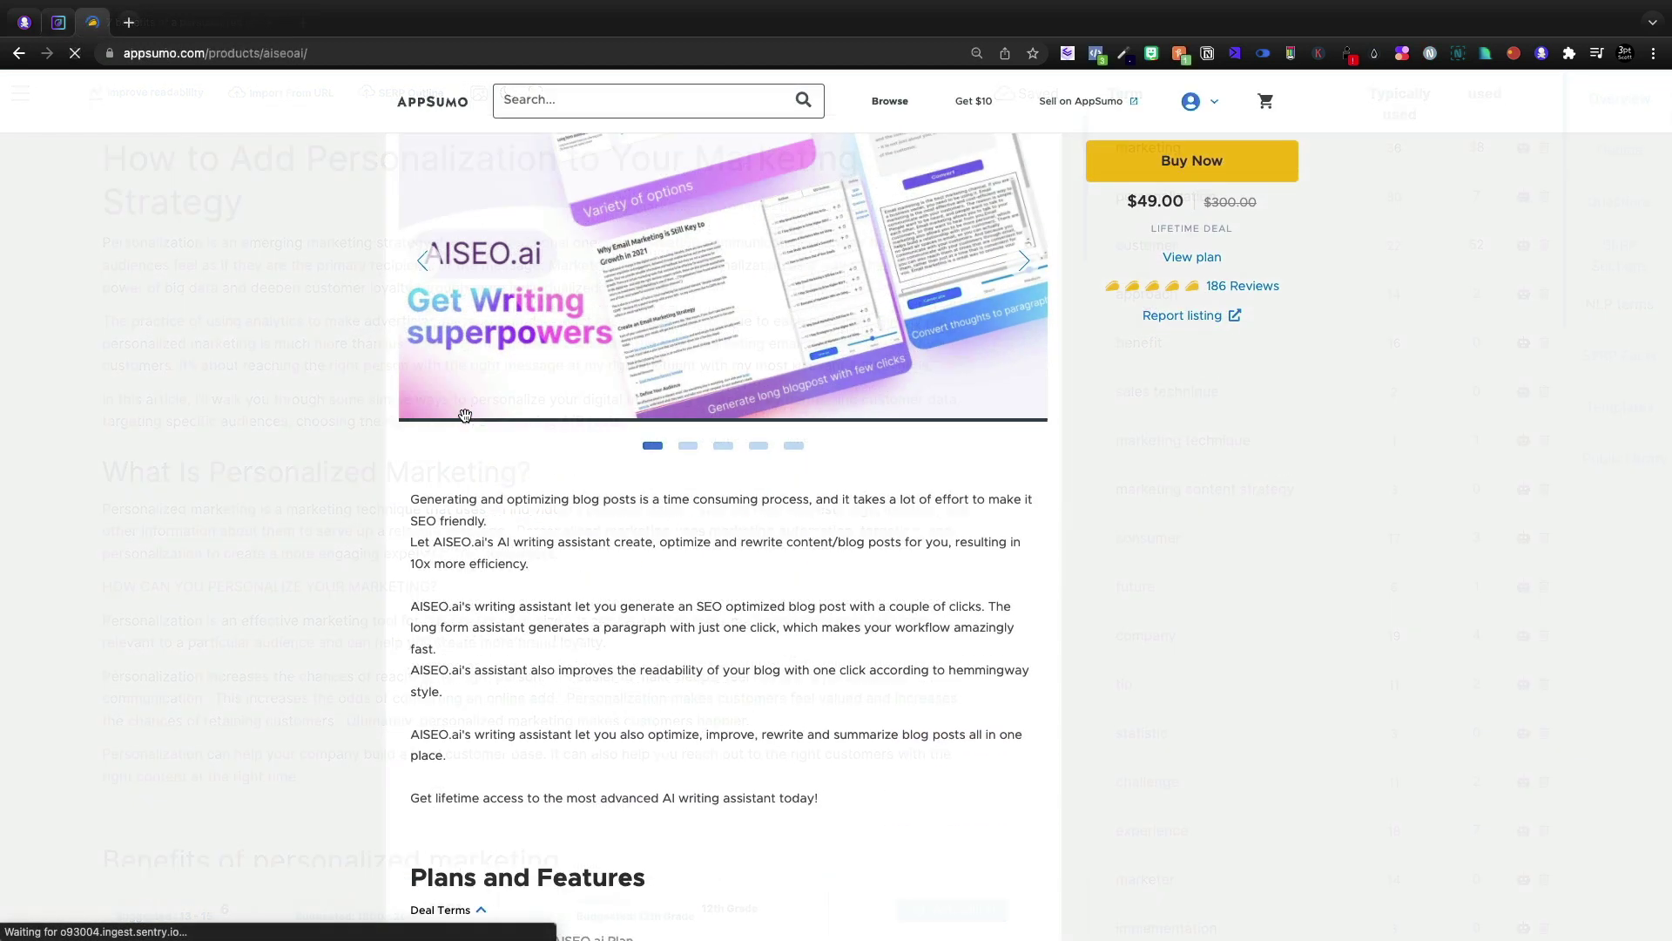
# Switch to the AISEO.ai deal page on AppSumo and examine its description, price, customer reviews and plan features.
pyautogui.scroll(-3, 467, 418)
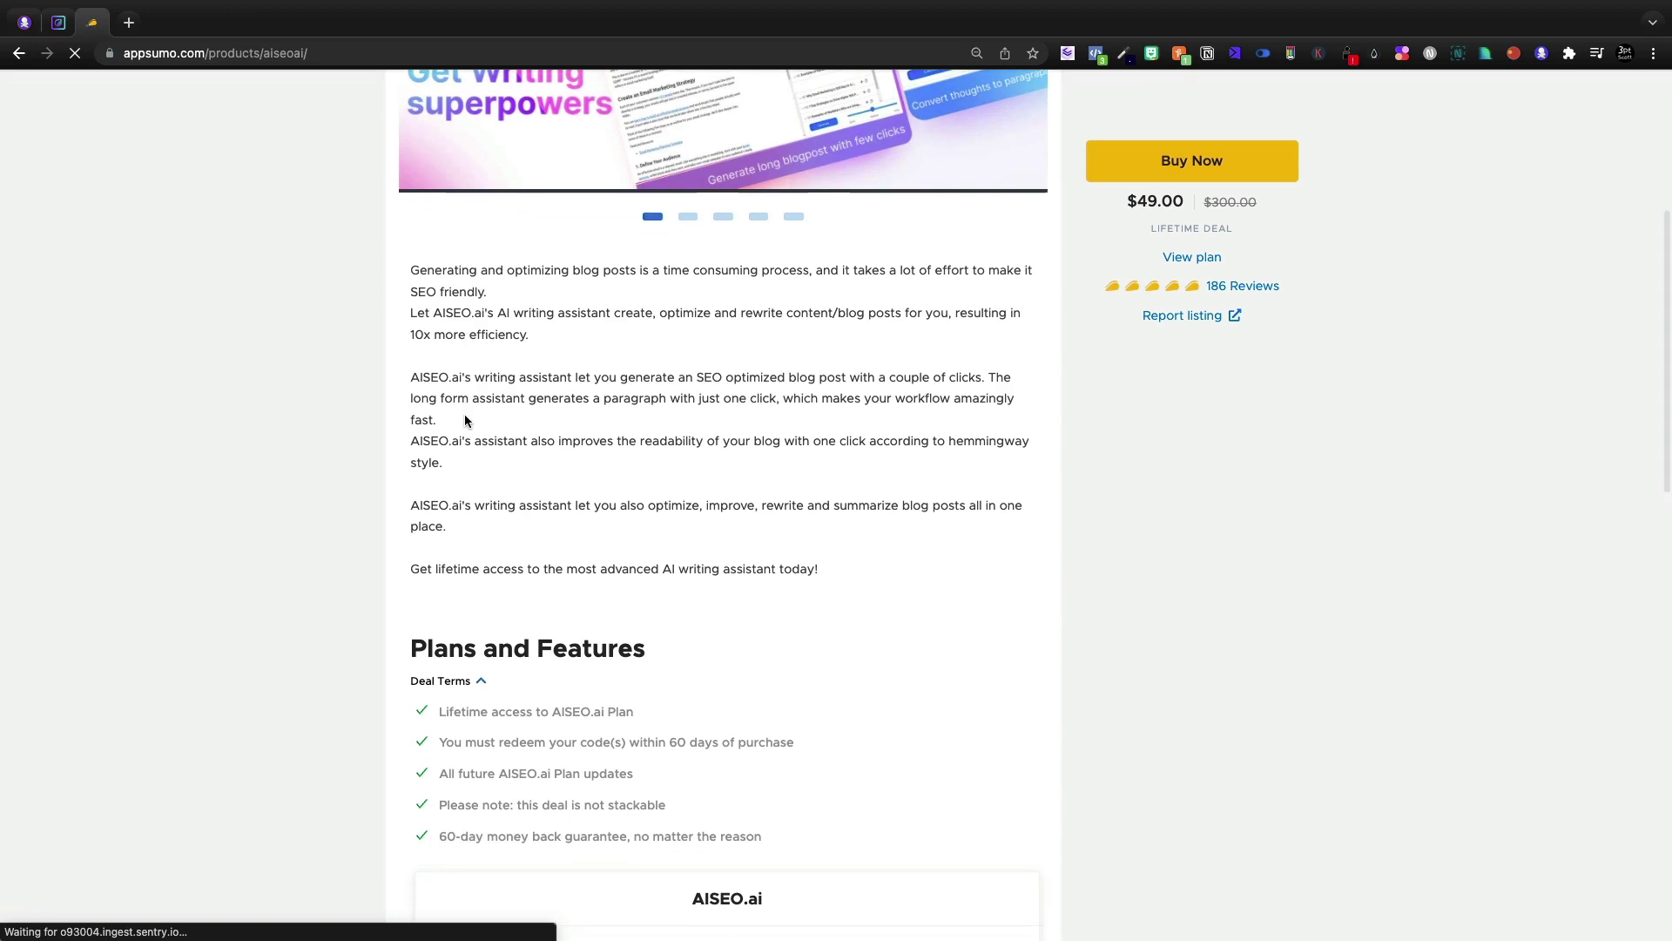
pyautogui.scroll(5, 467, 418)
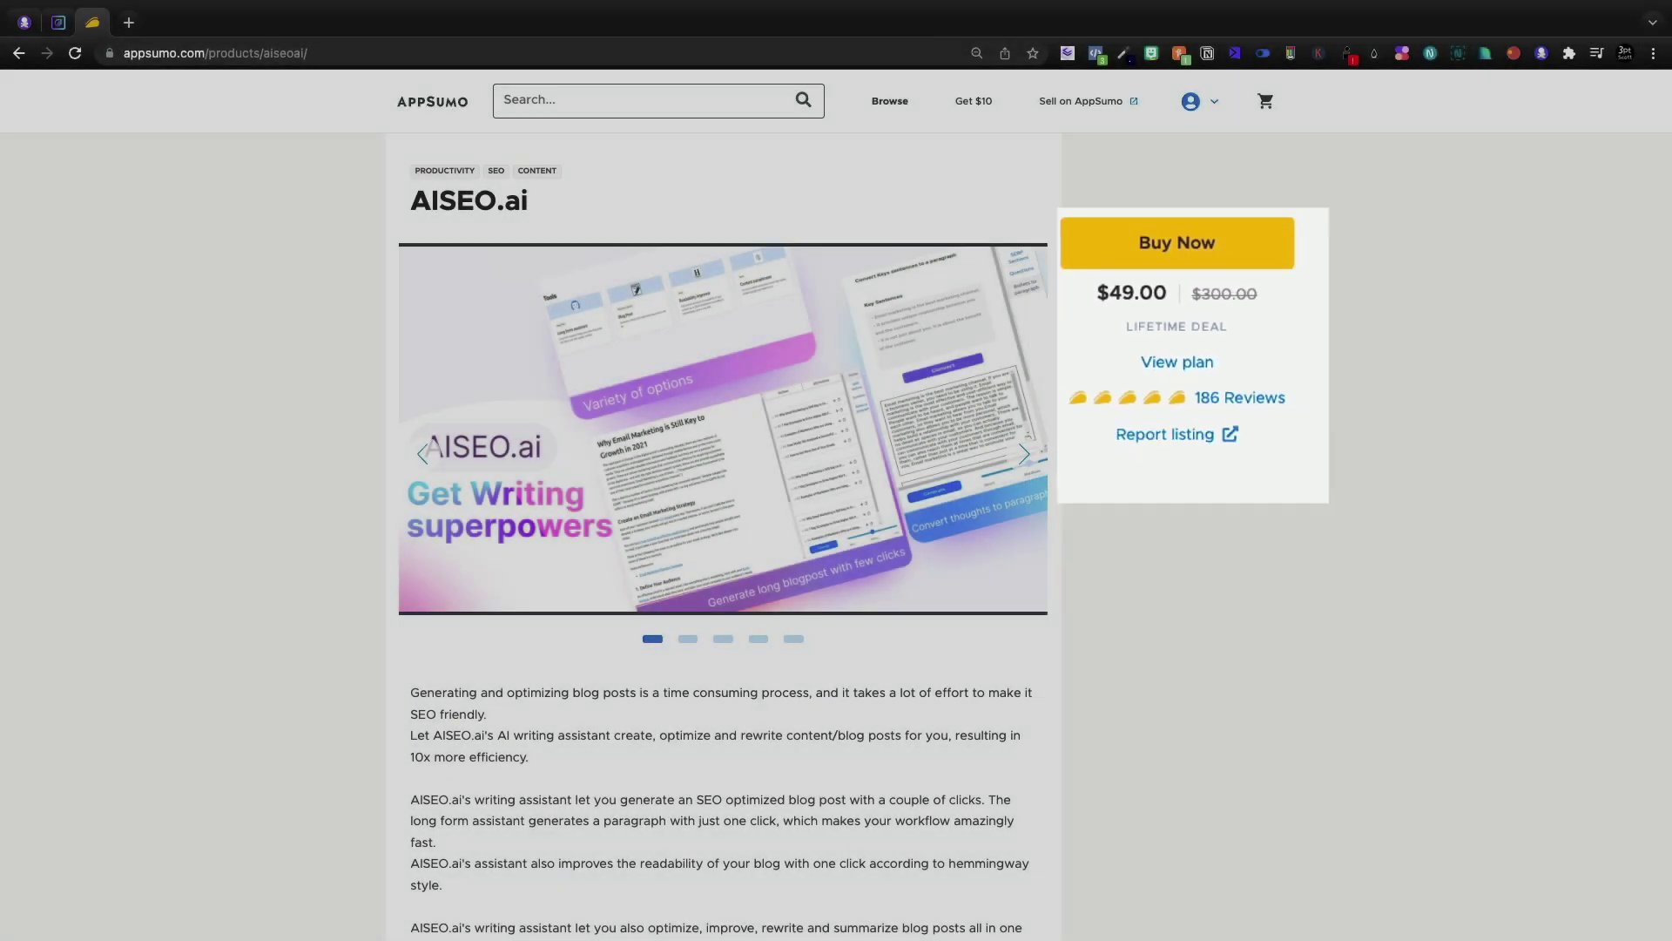
pyautogui.scroll(-10, 1193, 496)
pyautogui.scroll(-10, 1193, 496)
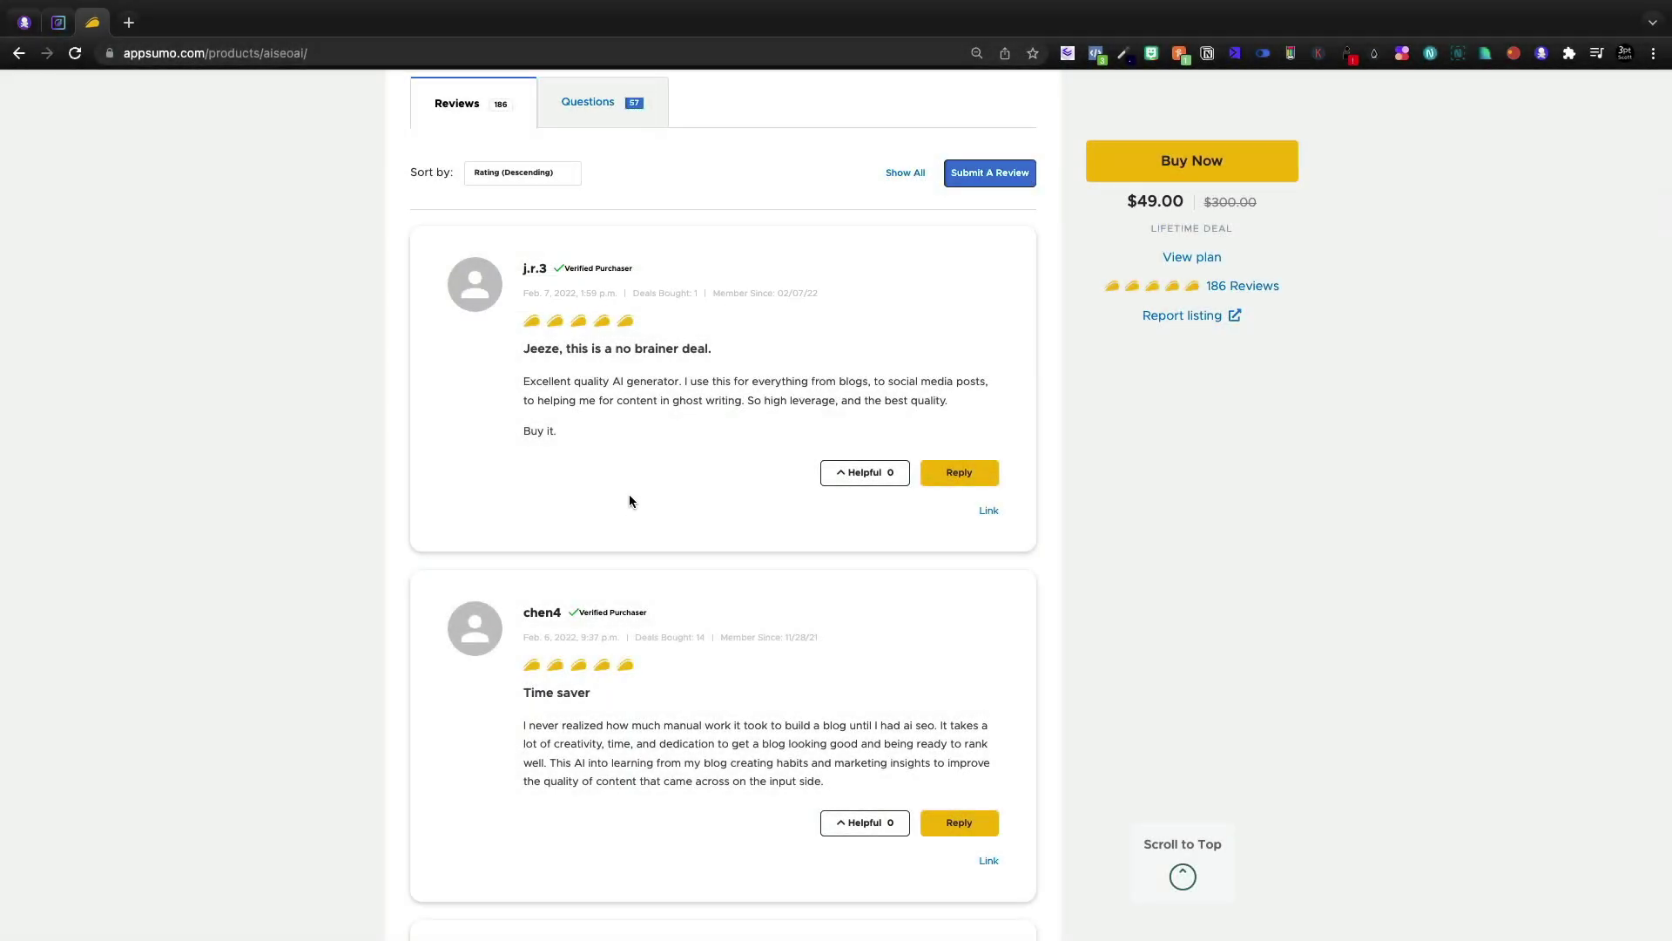
pyautogui.scroll(-8, 644, 465)
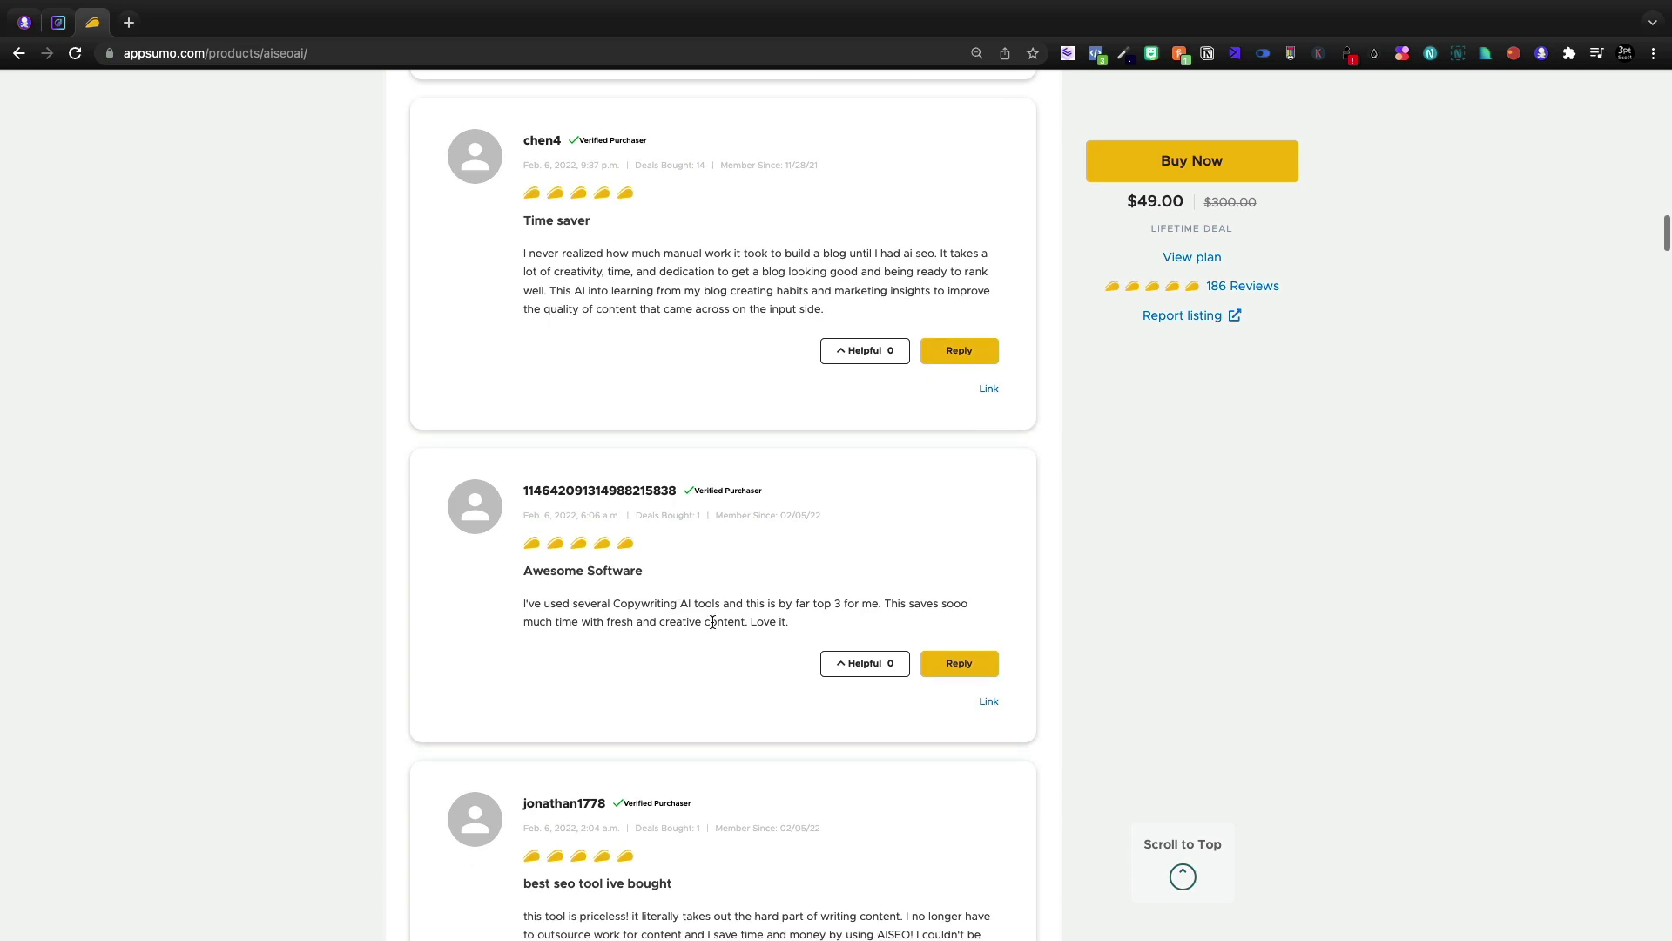
pyautogui.scroll(-7, 721, 629)
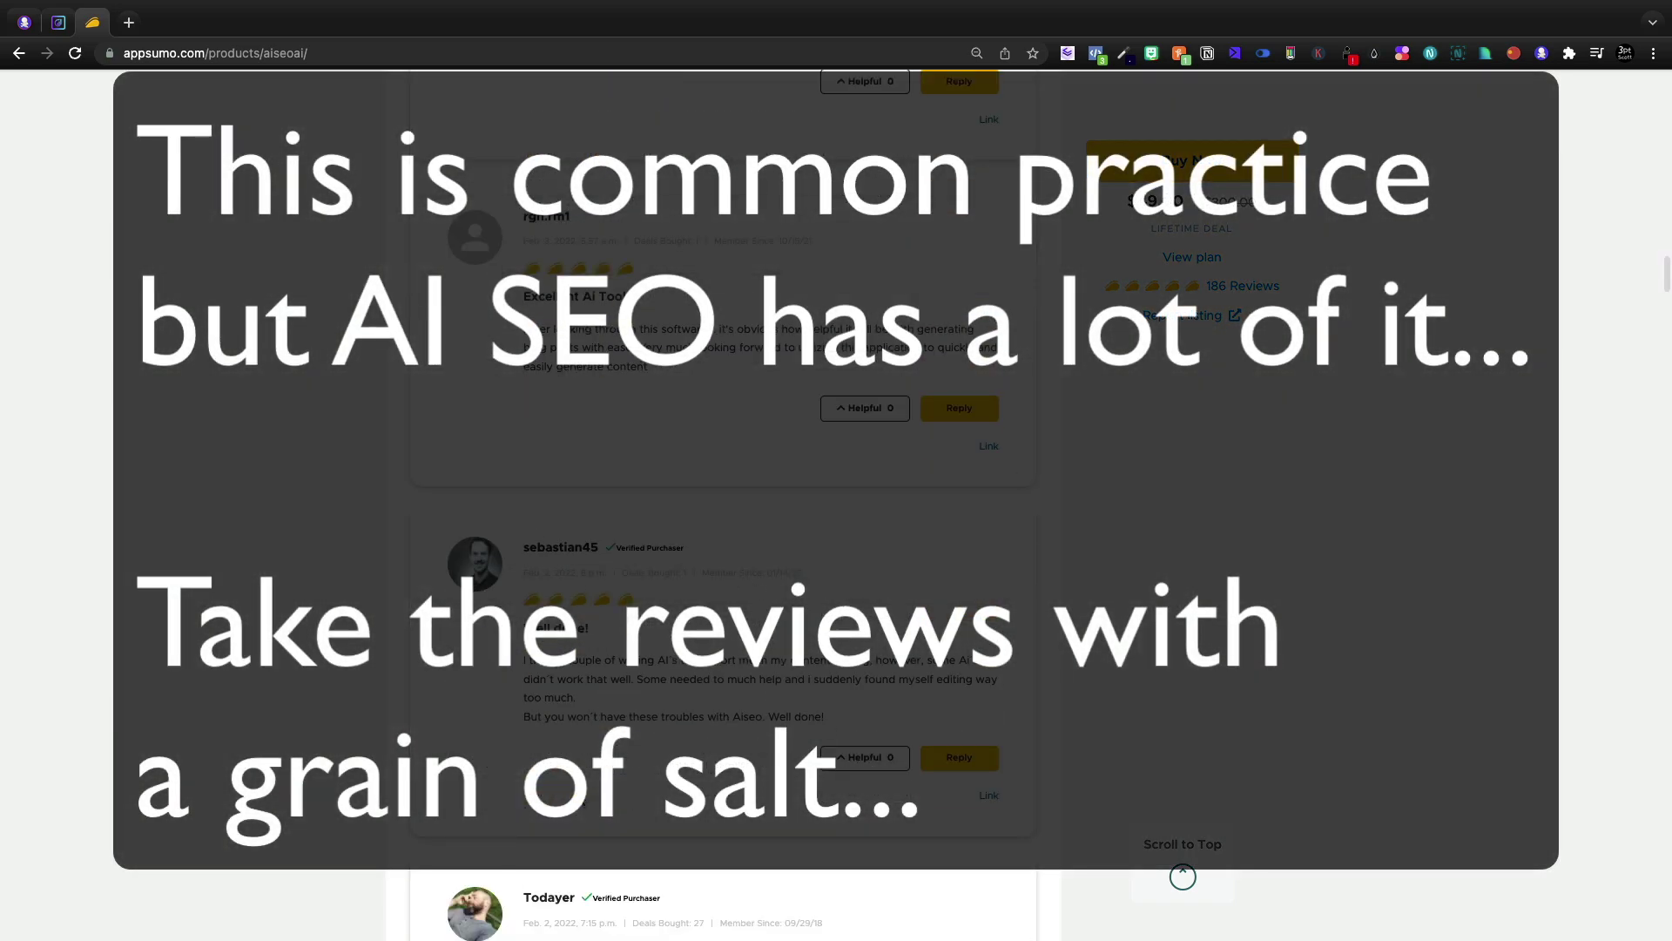
pyautogui.scroll(-5, 723, 505)
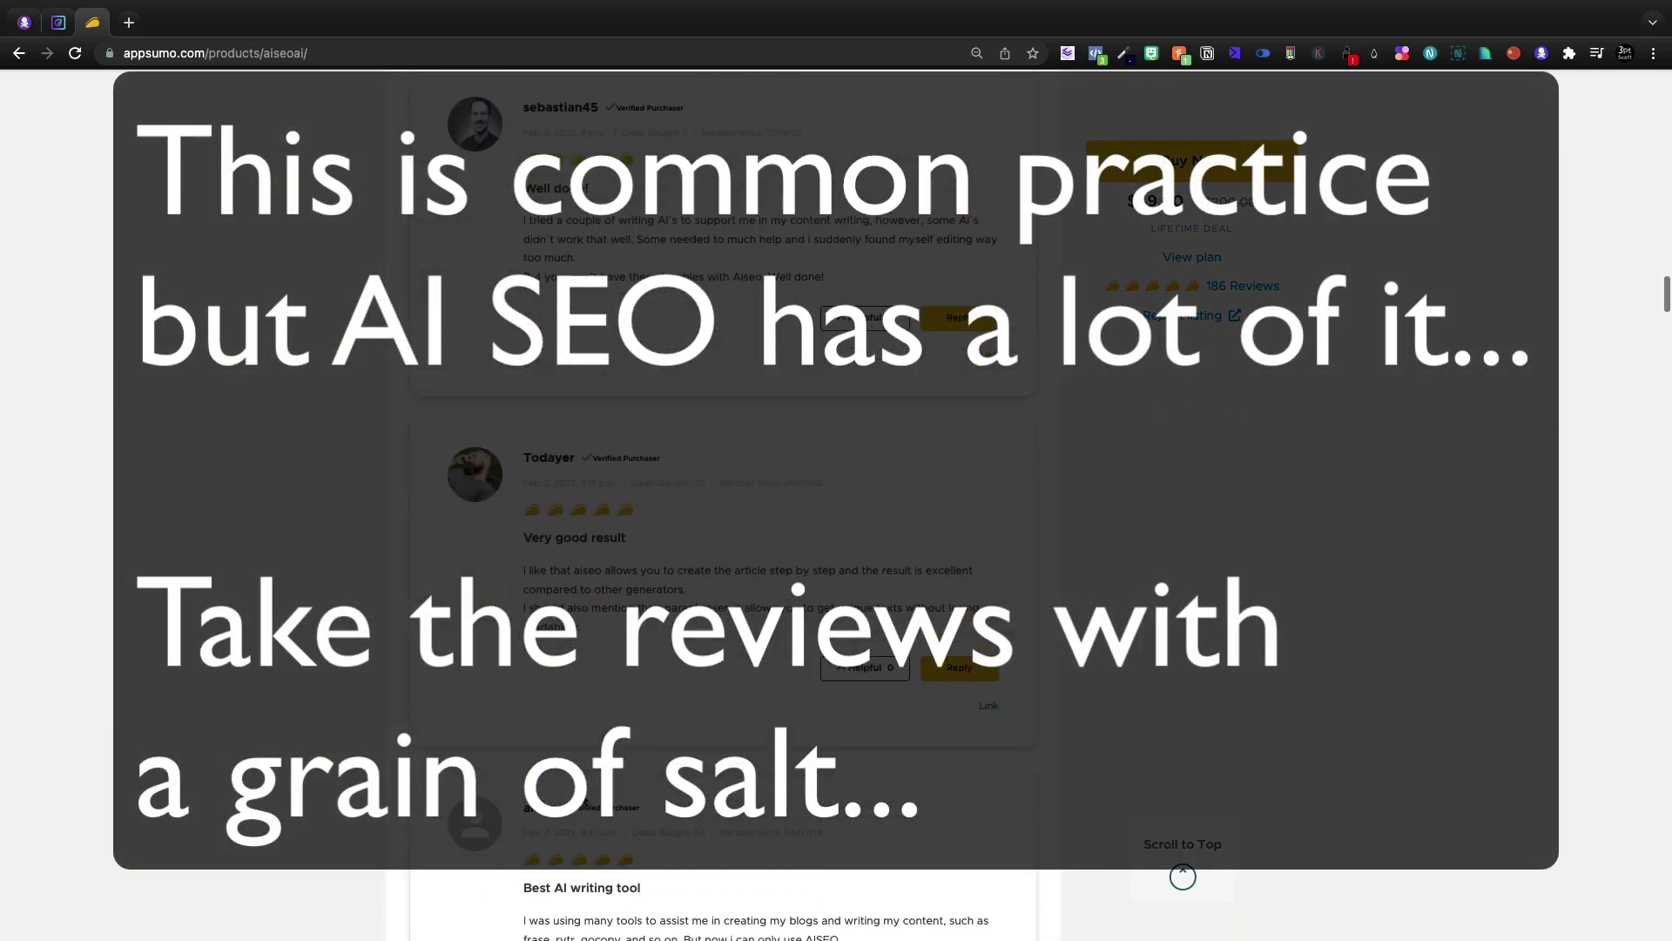
pyautogui.scroll(-9, 584, 801)
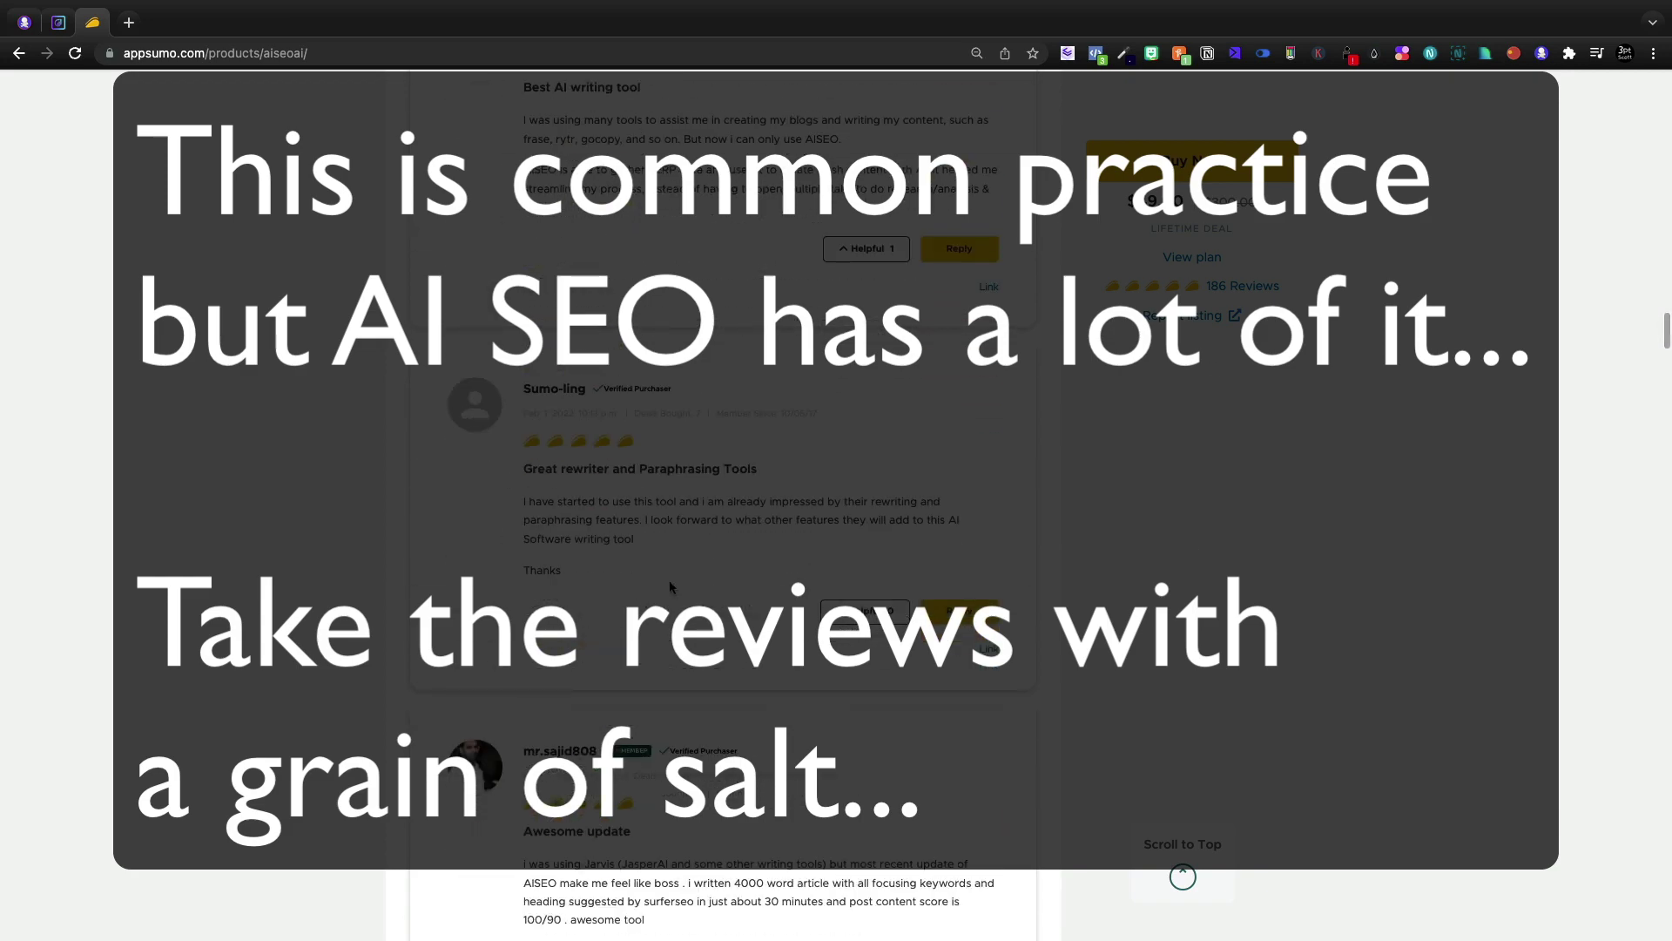
pyautogui.scroll(-2, 594, 640)
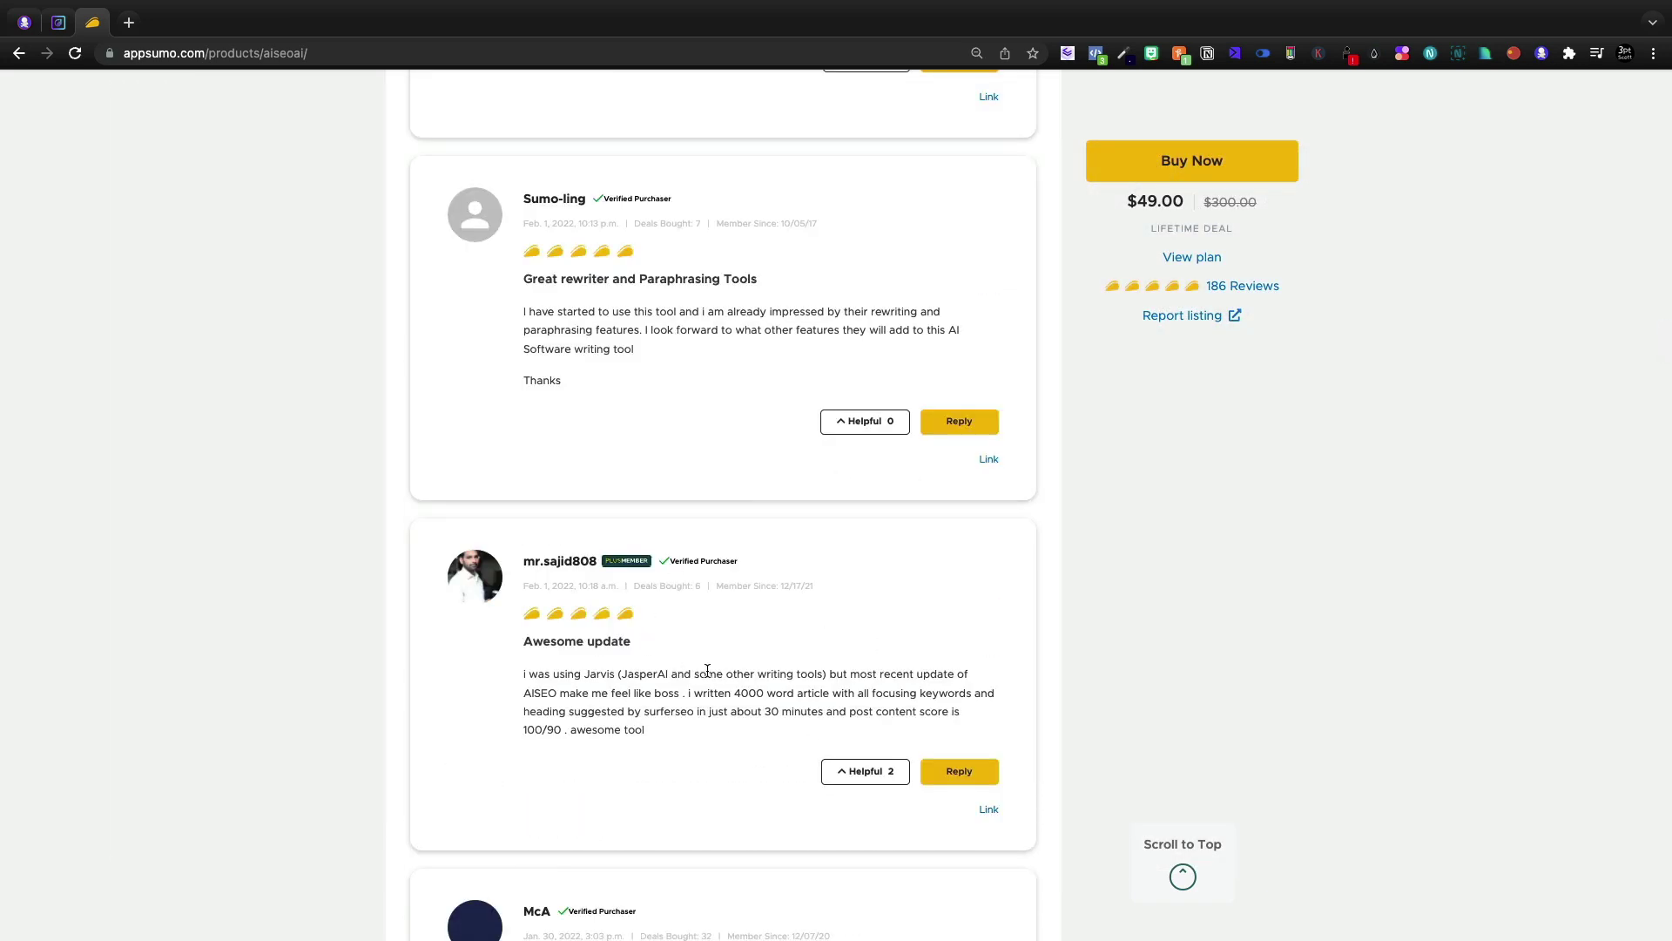
pyautogui.scroll(20, 707, 669)
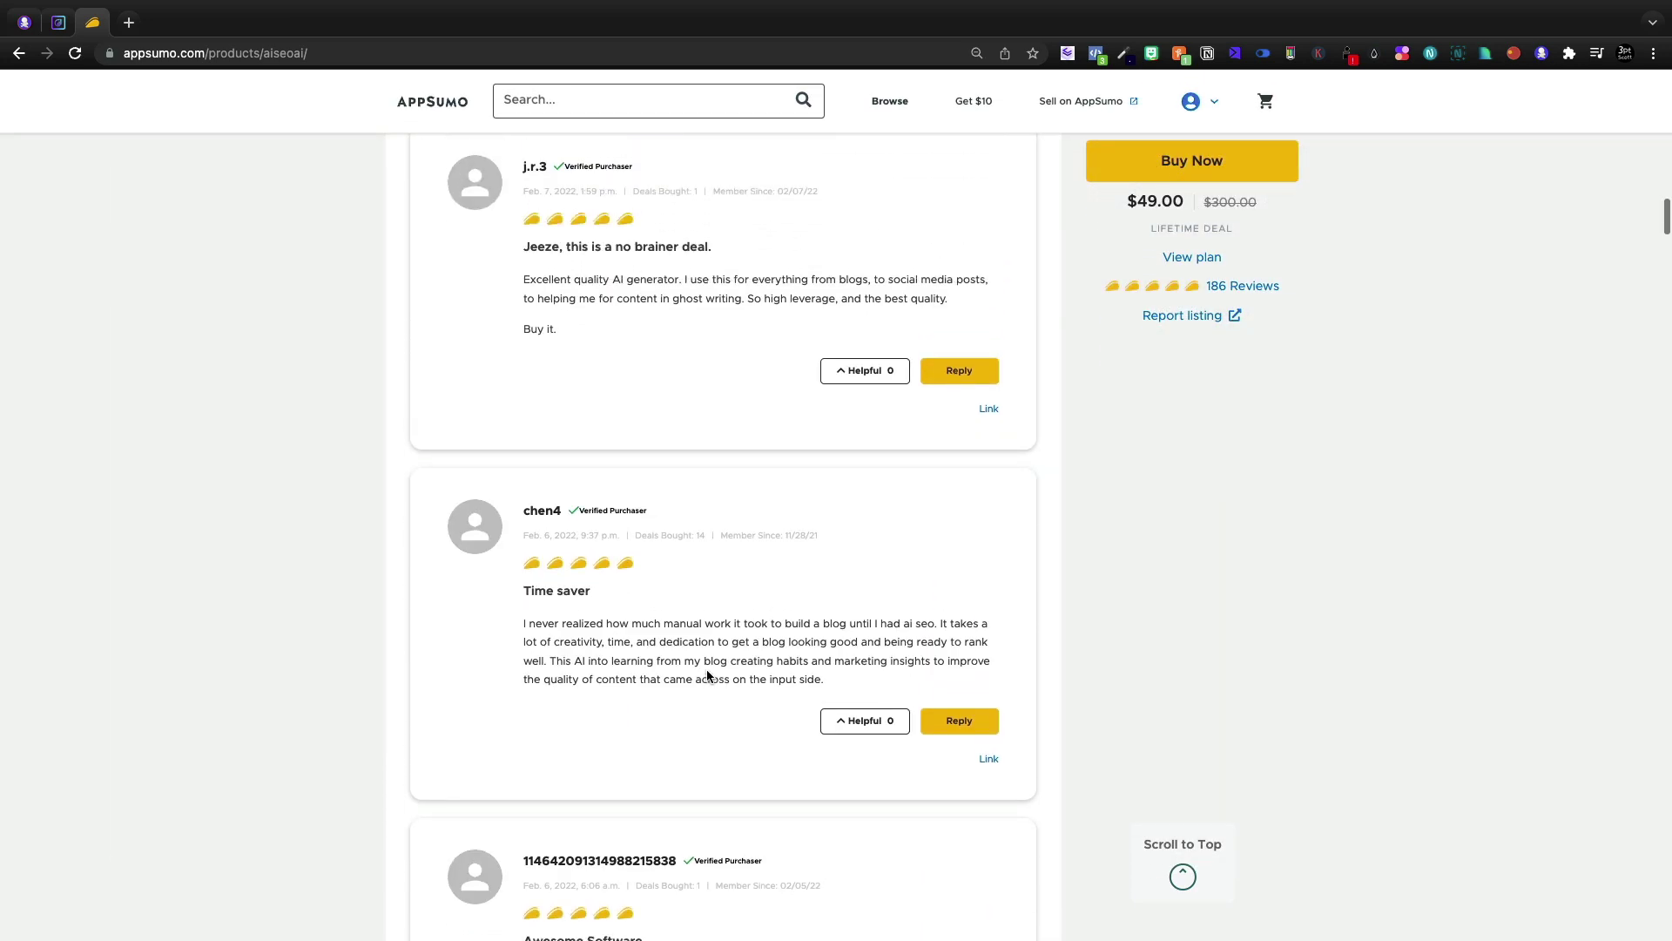
pyautogui.scroll(15, 707, 671)
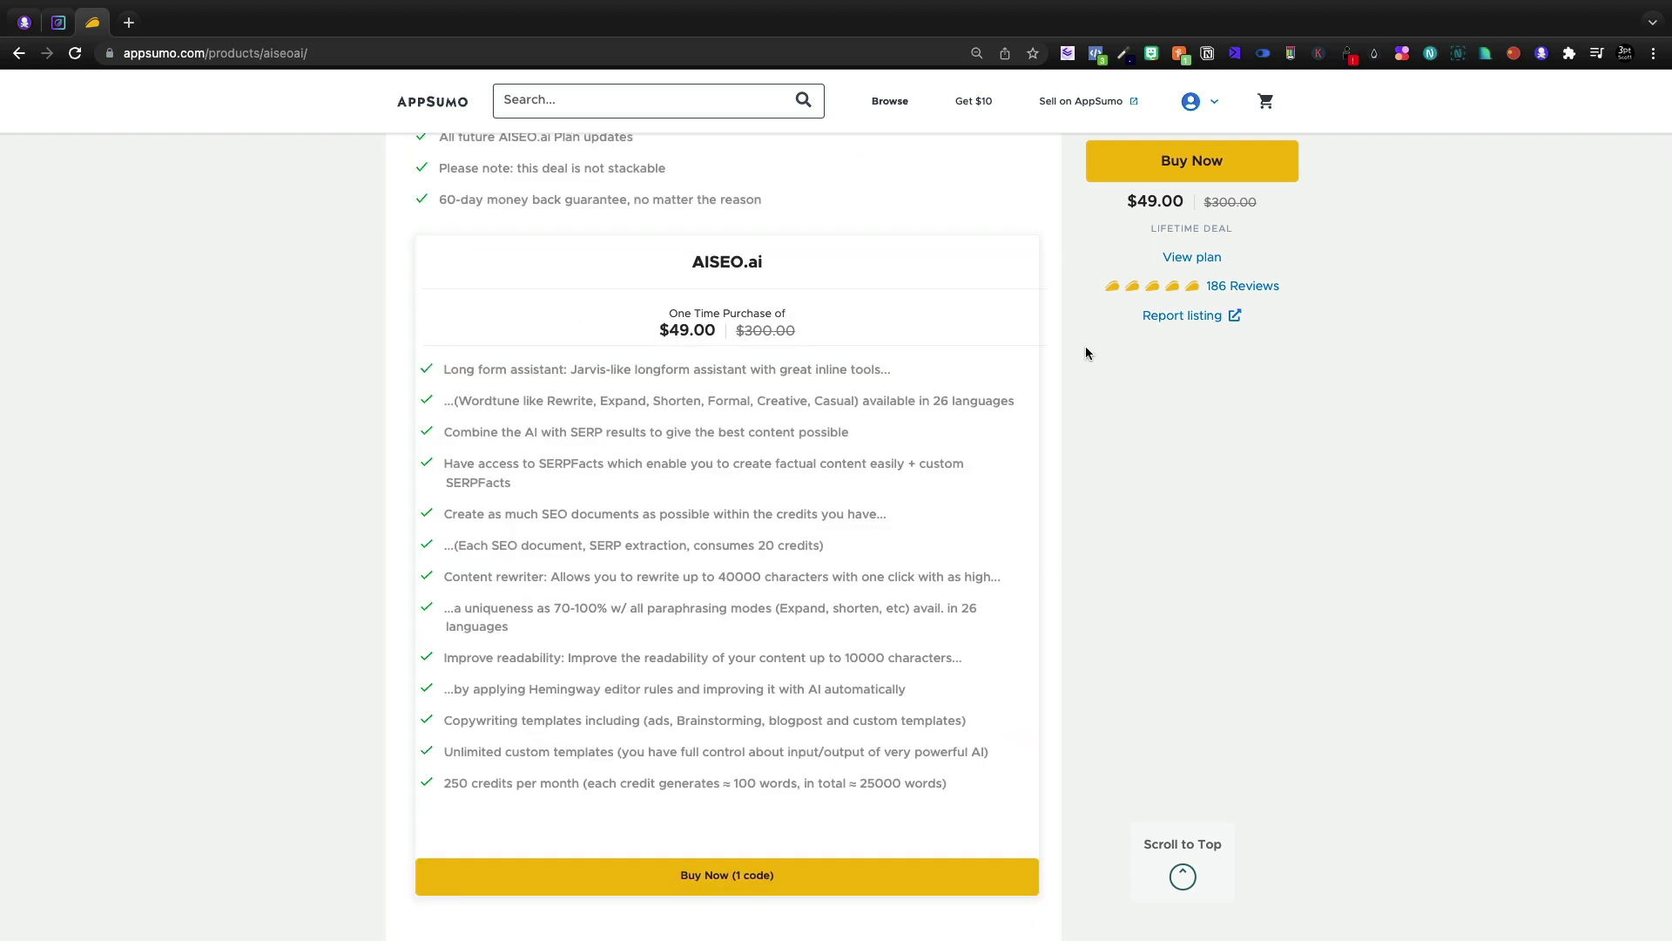
# Examine the AISEO.ai plan's feature list on AppSumo, including its monthly credit allowance, with a brief look back at the article in AISEO.
pyautogui.scroll(-1, 1085, 348)
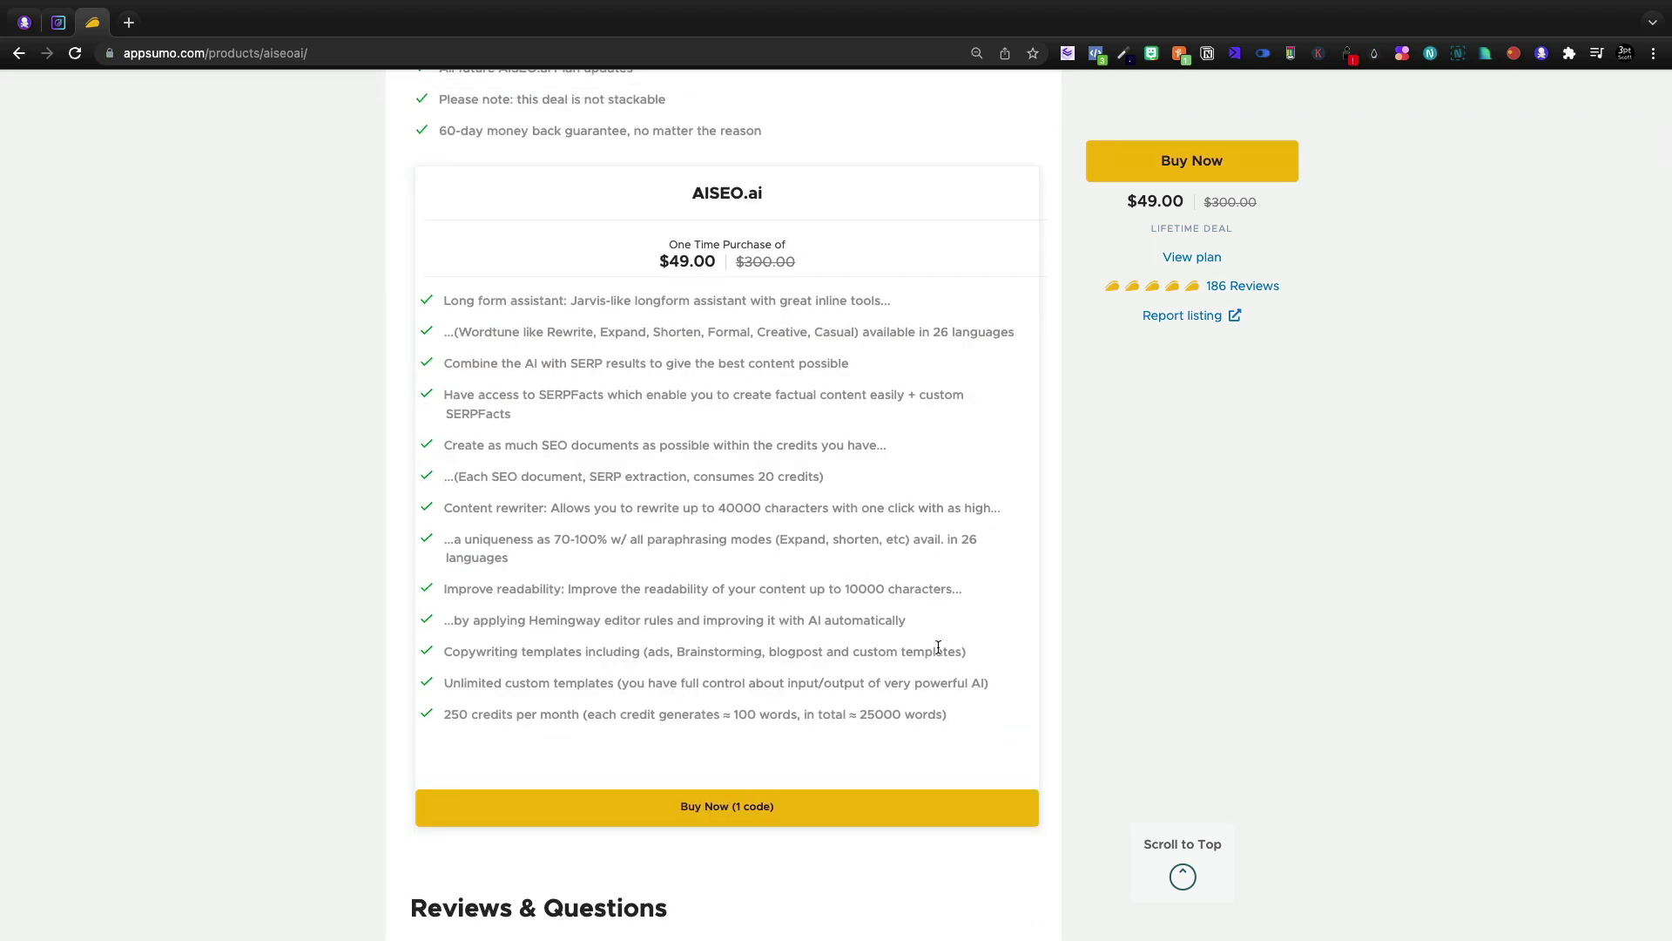
pyautogui.scroll(1, 938, 647)
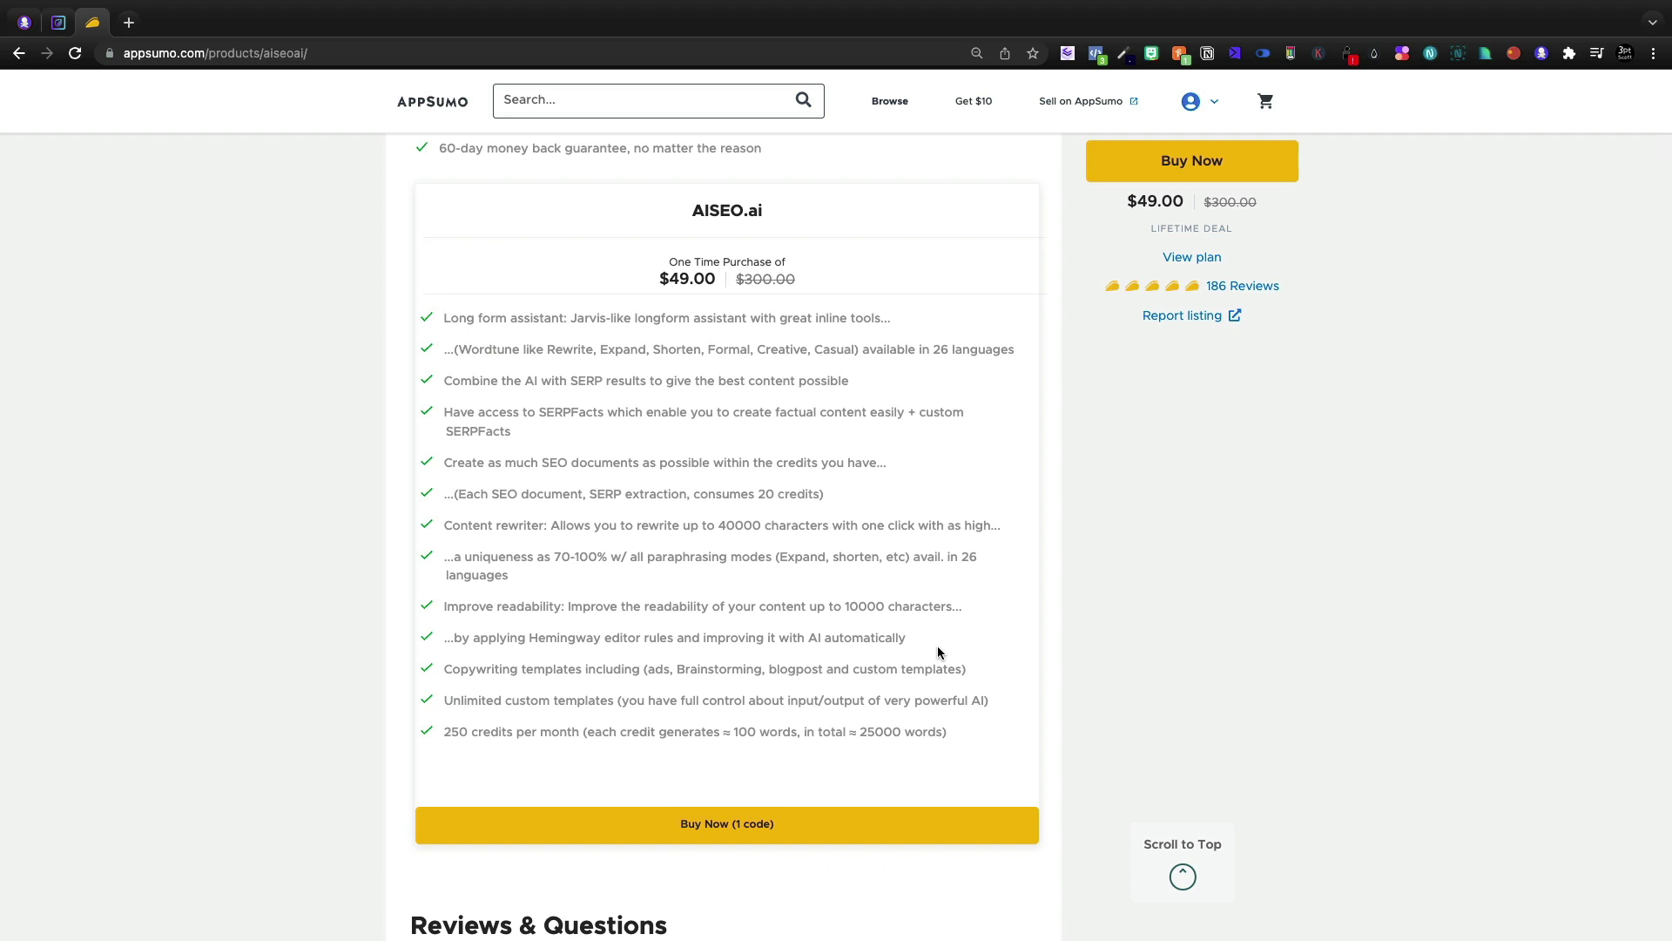
pyautogui.scroll(1, 937, 652)
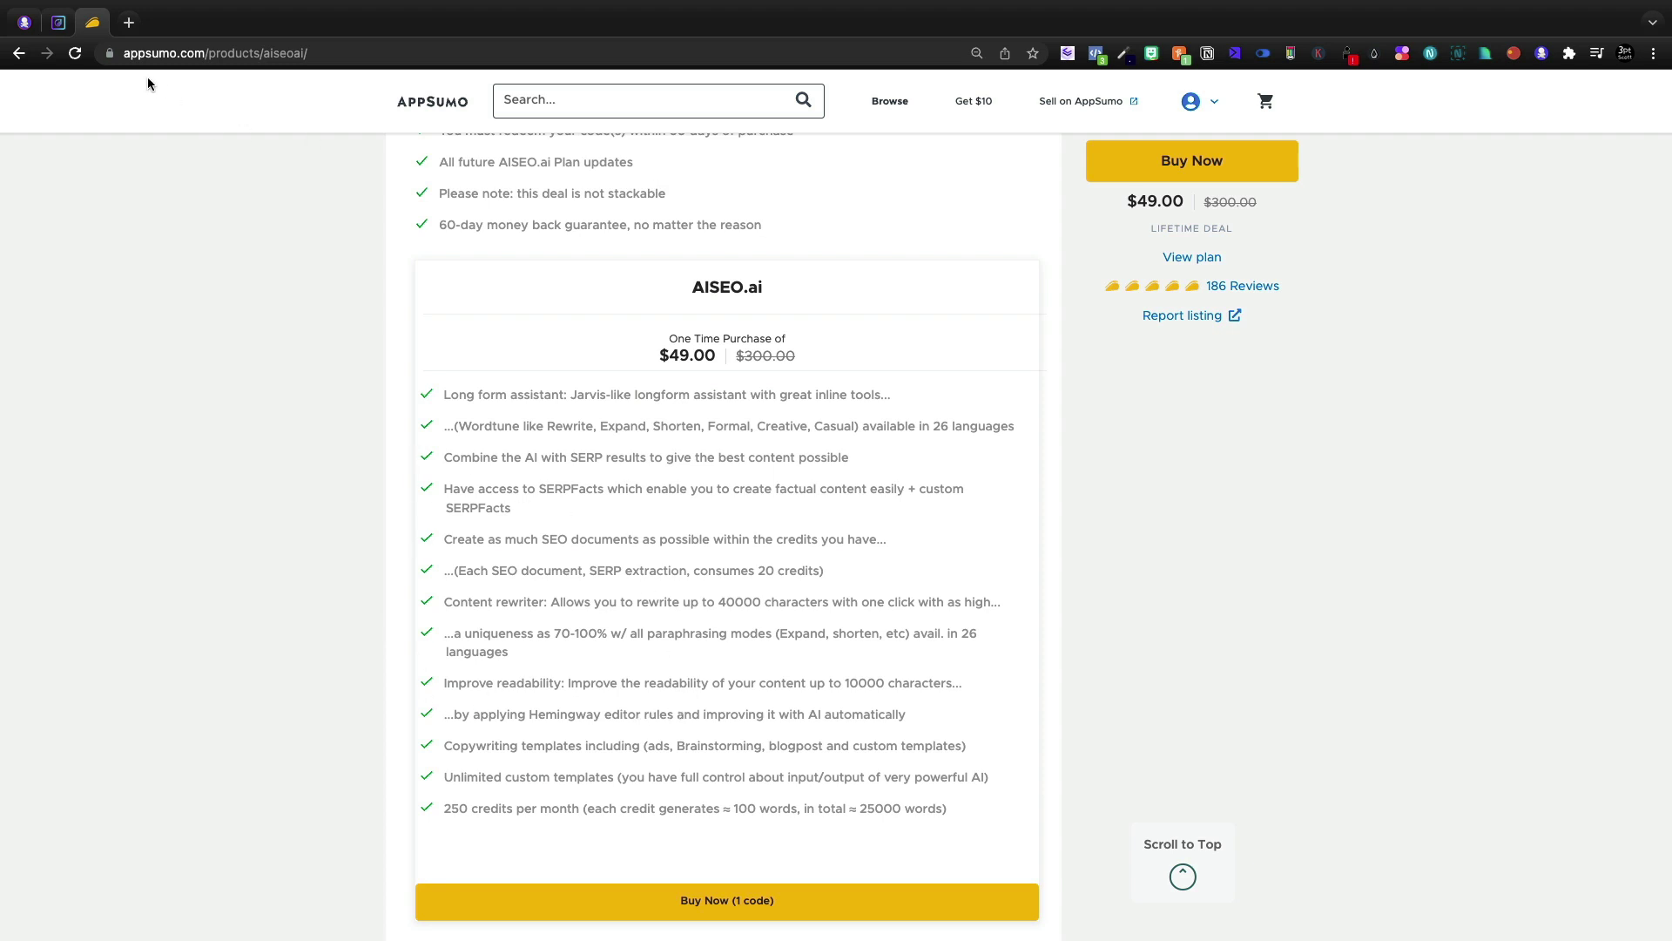
pyautogui.click(72, 33)
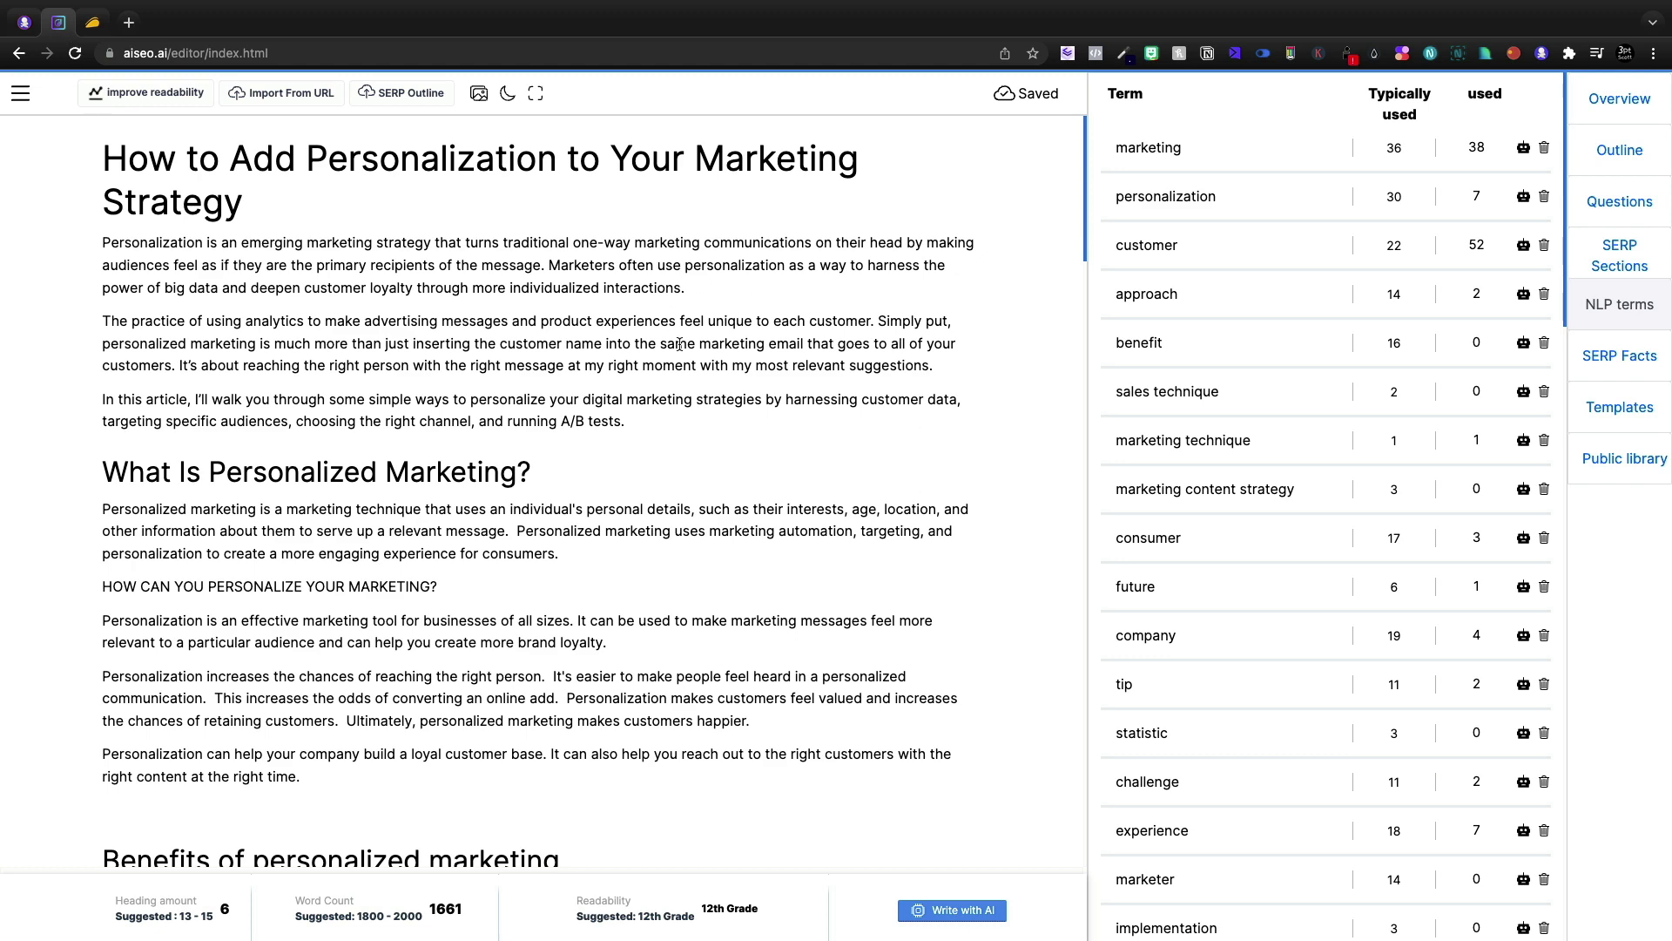
pyautogui.click(97, 23)
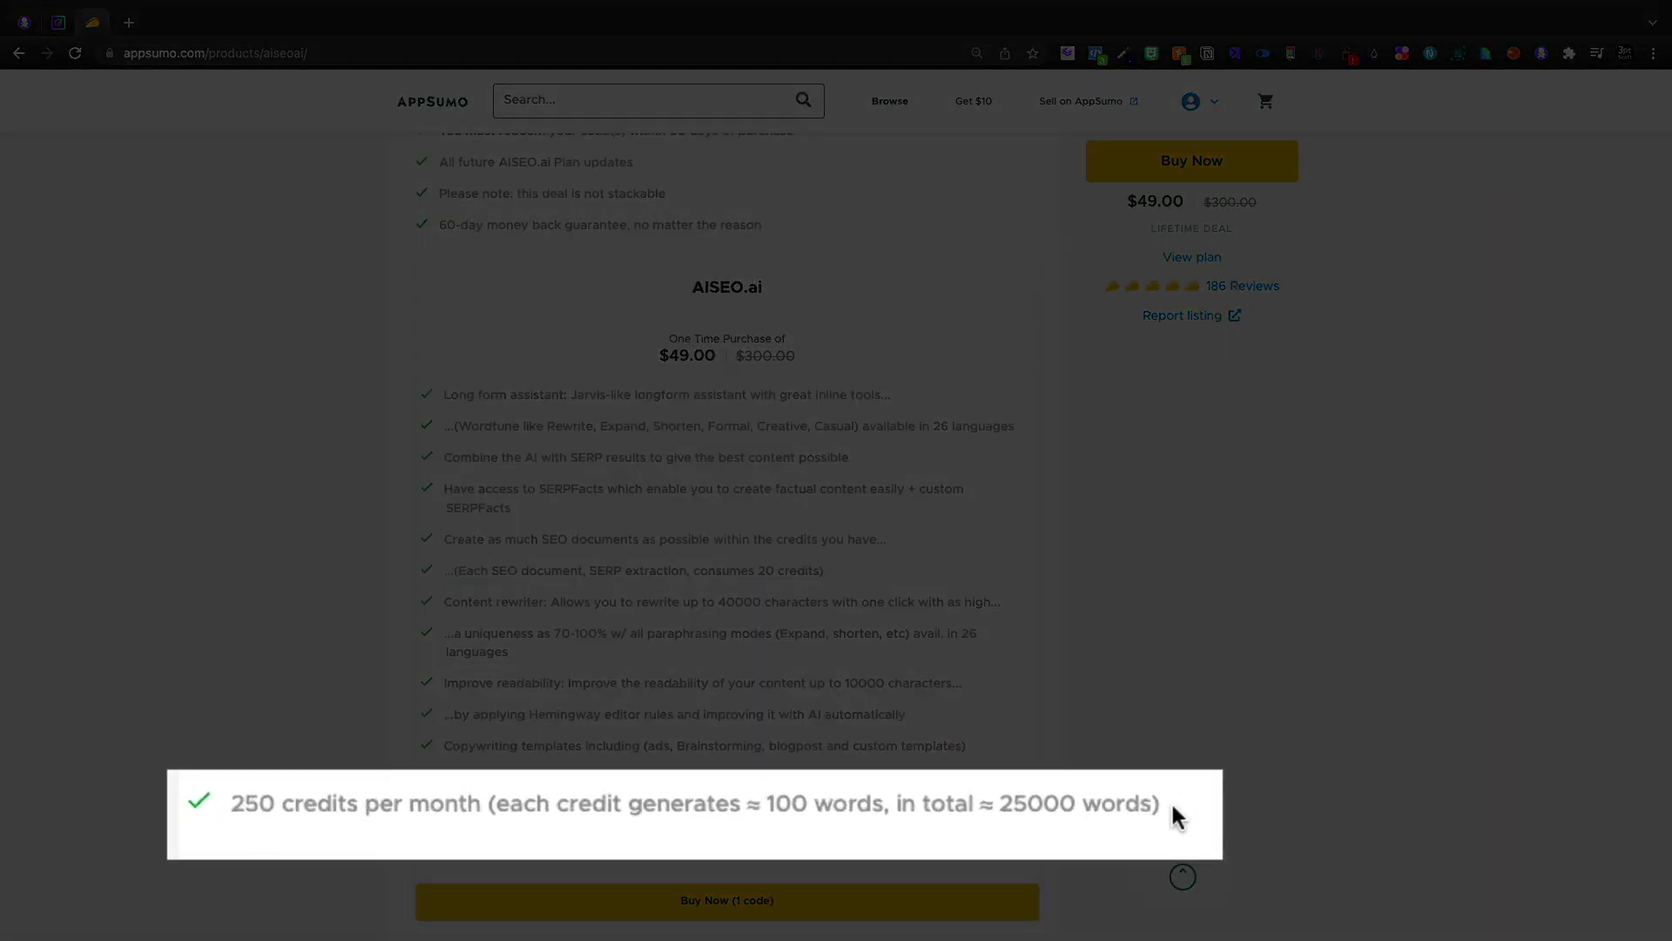
pyautogui.moveTo(952, 808); pyautogui.dragTo(858, 809)
pyautogui.click(974, 806)
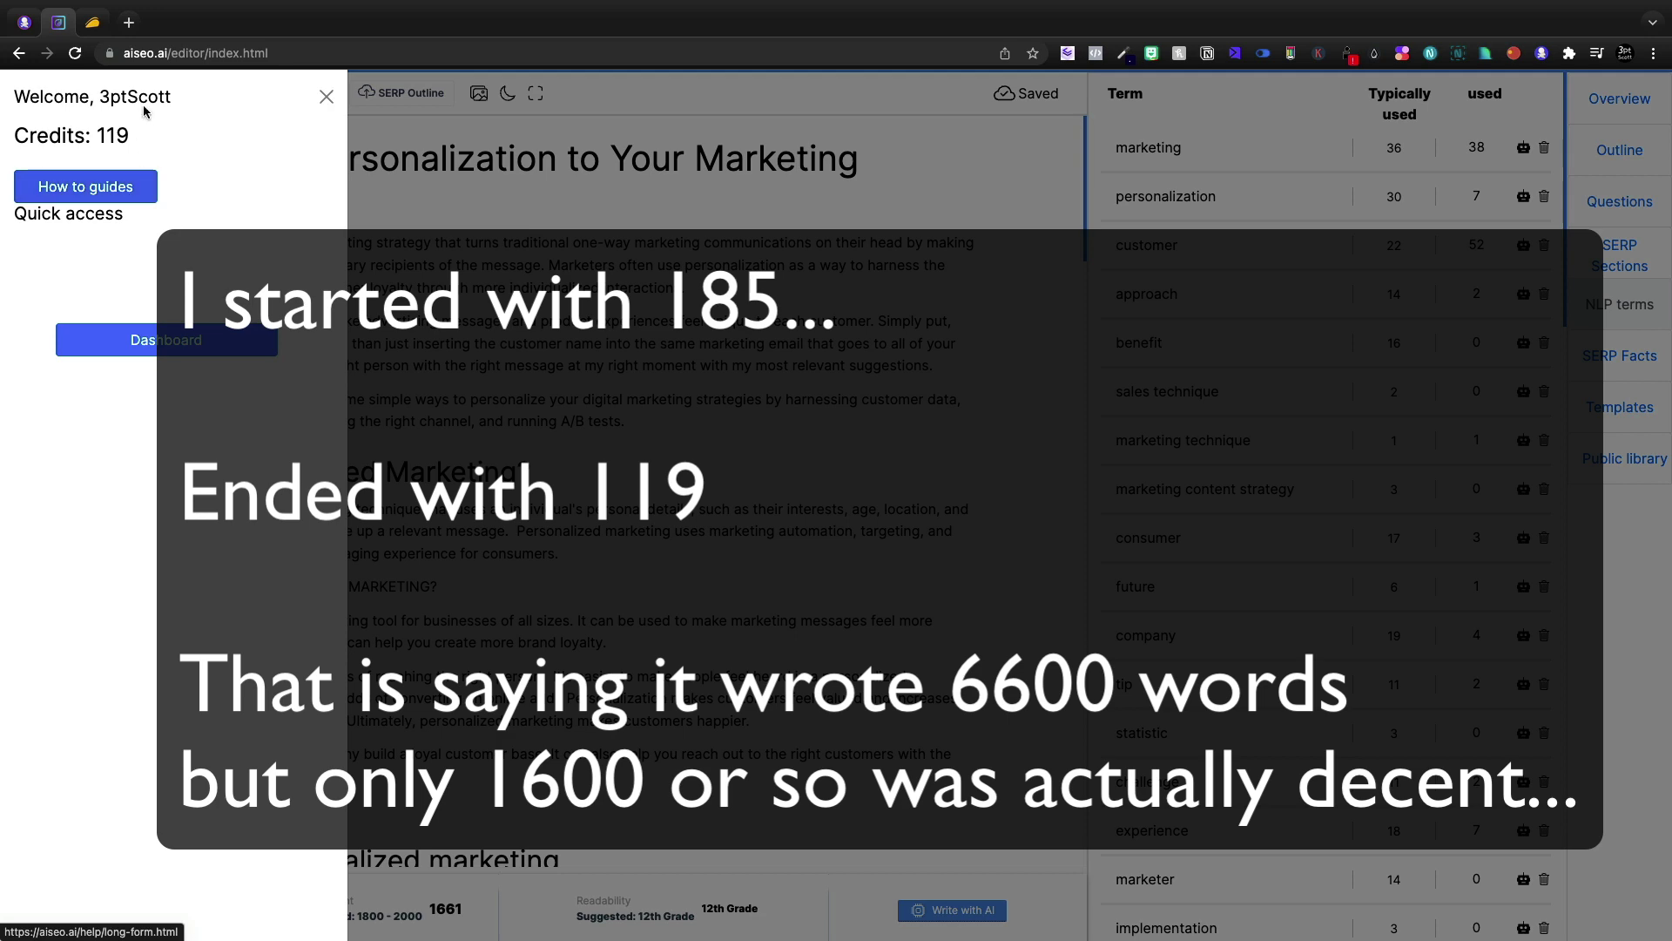
# From the AISEO dashboard, examine the LTD Addon plans and the rewards offered for reviewing the tool or sharing a custom template.
pyautogui.click(162, 338)
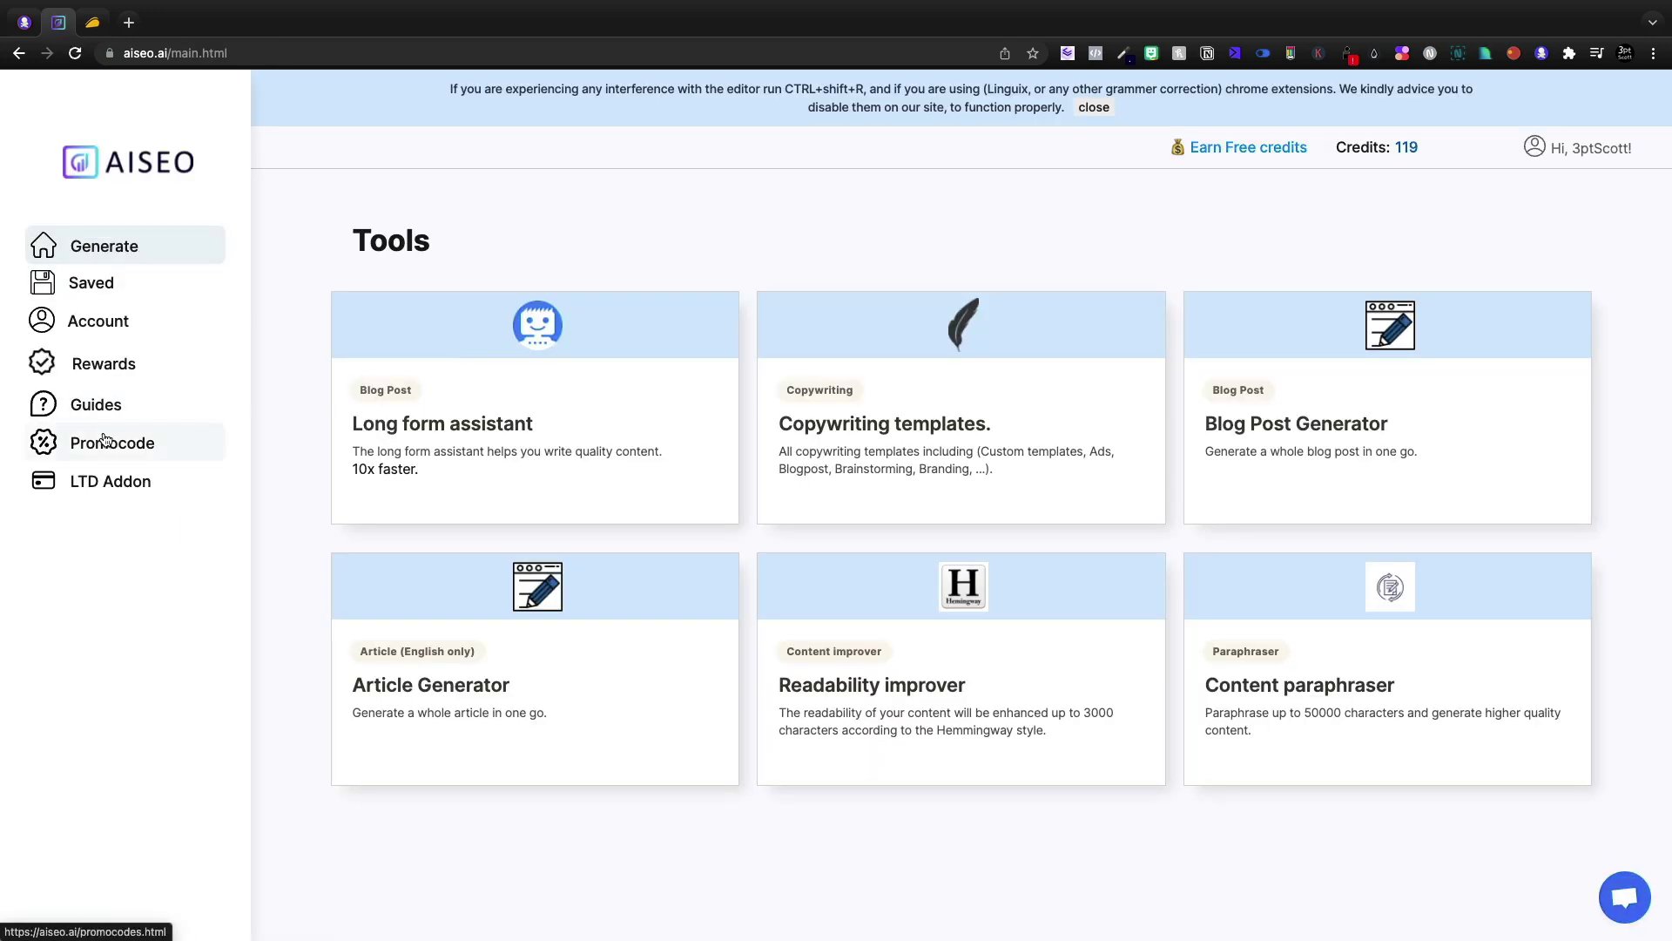
pyautogui.click(100, 485)
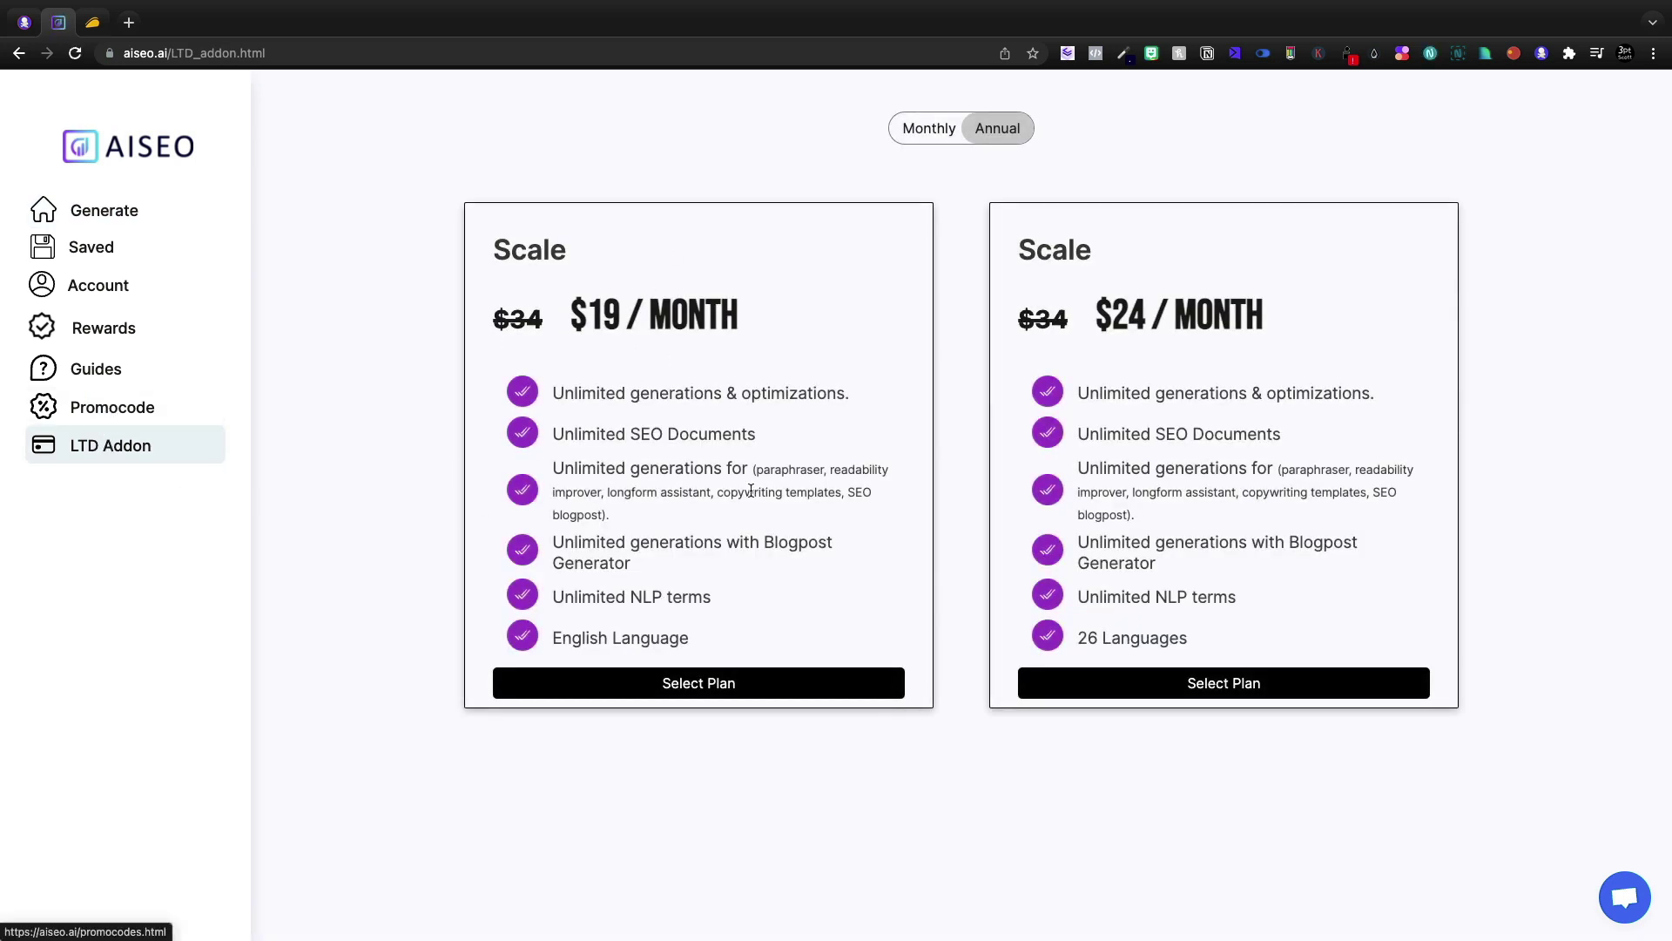
pyautogui.click(103, 327)
pyautogui.scroll(-5, 1001, 309)
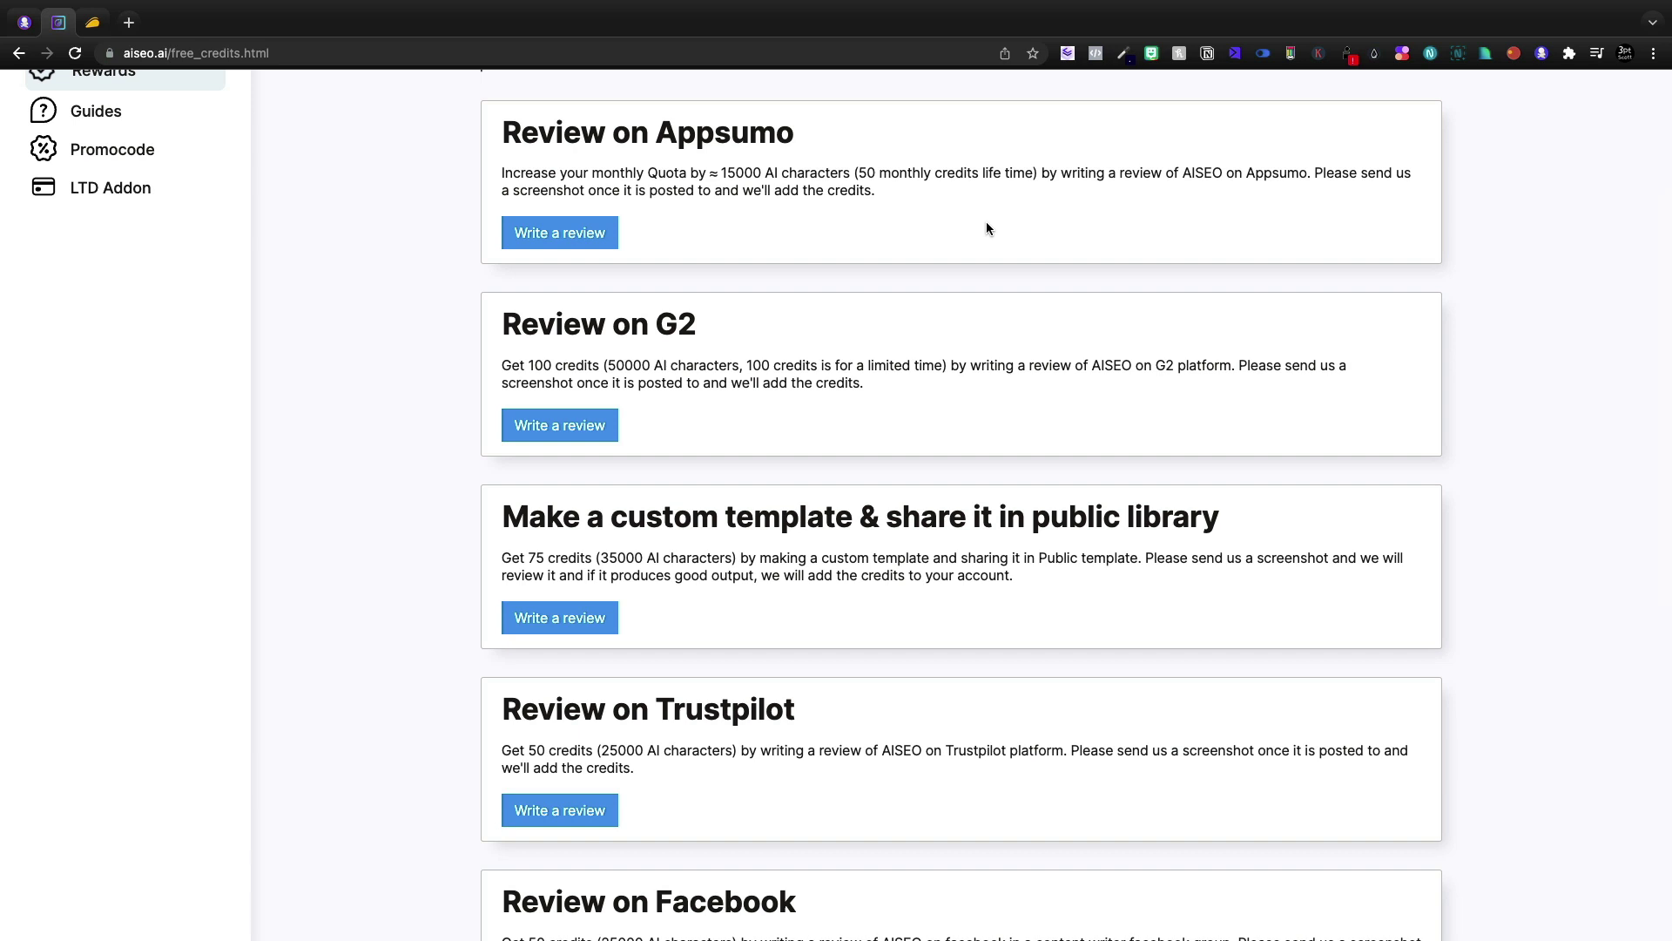
pyautogui.scroll(-1, 986, 228)
pyautogui.scroll(-3, 1152, 250)
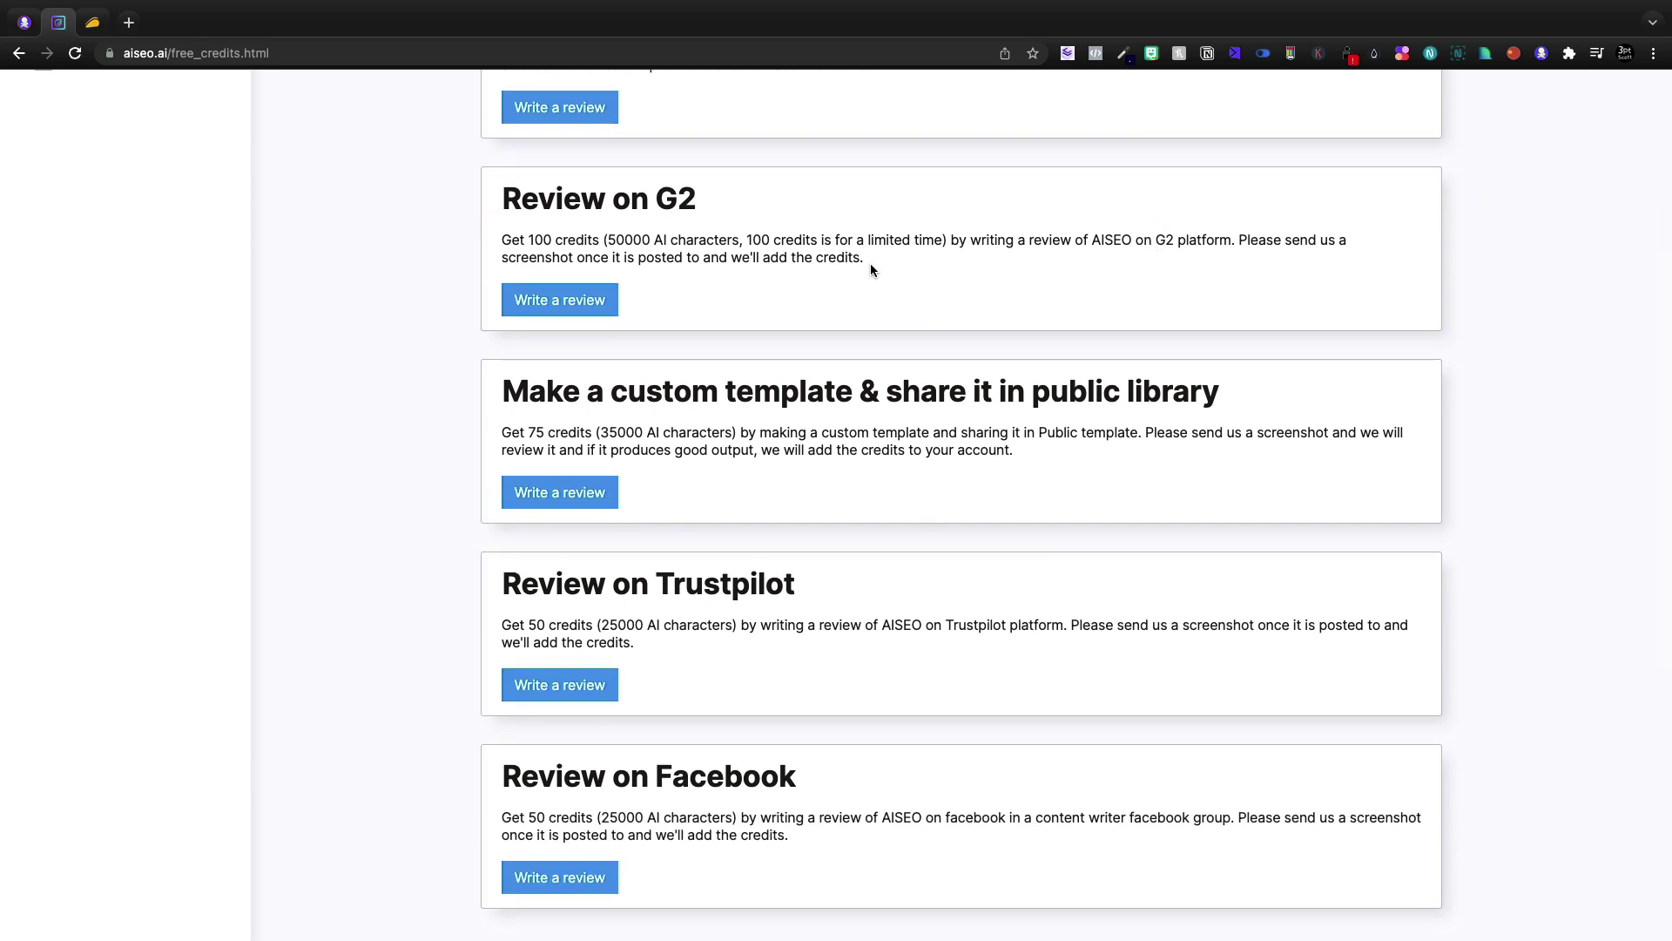
pyautogui.scroll(-4, 972, 265)
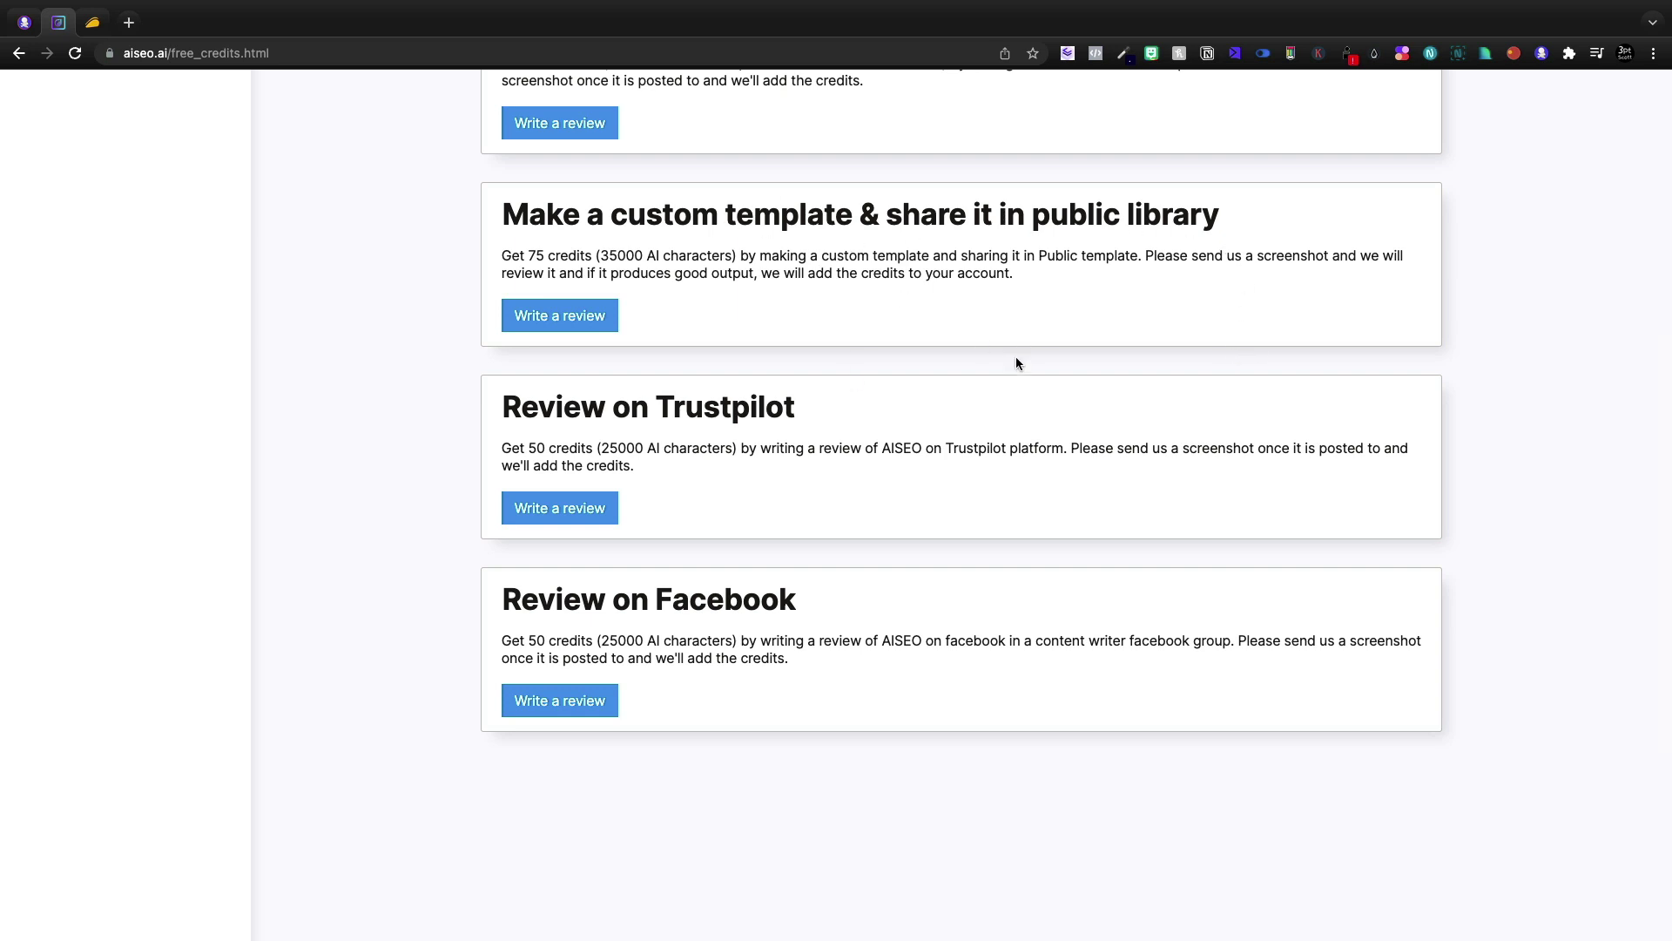
pyautogui.scroll(-2, 1015, 357)
pyautogui.scroll(8, 1015, 363)
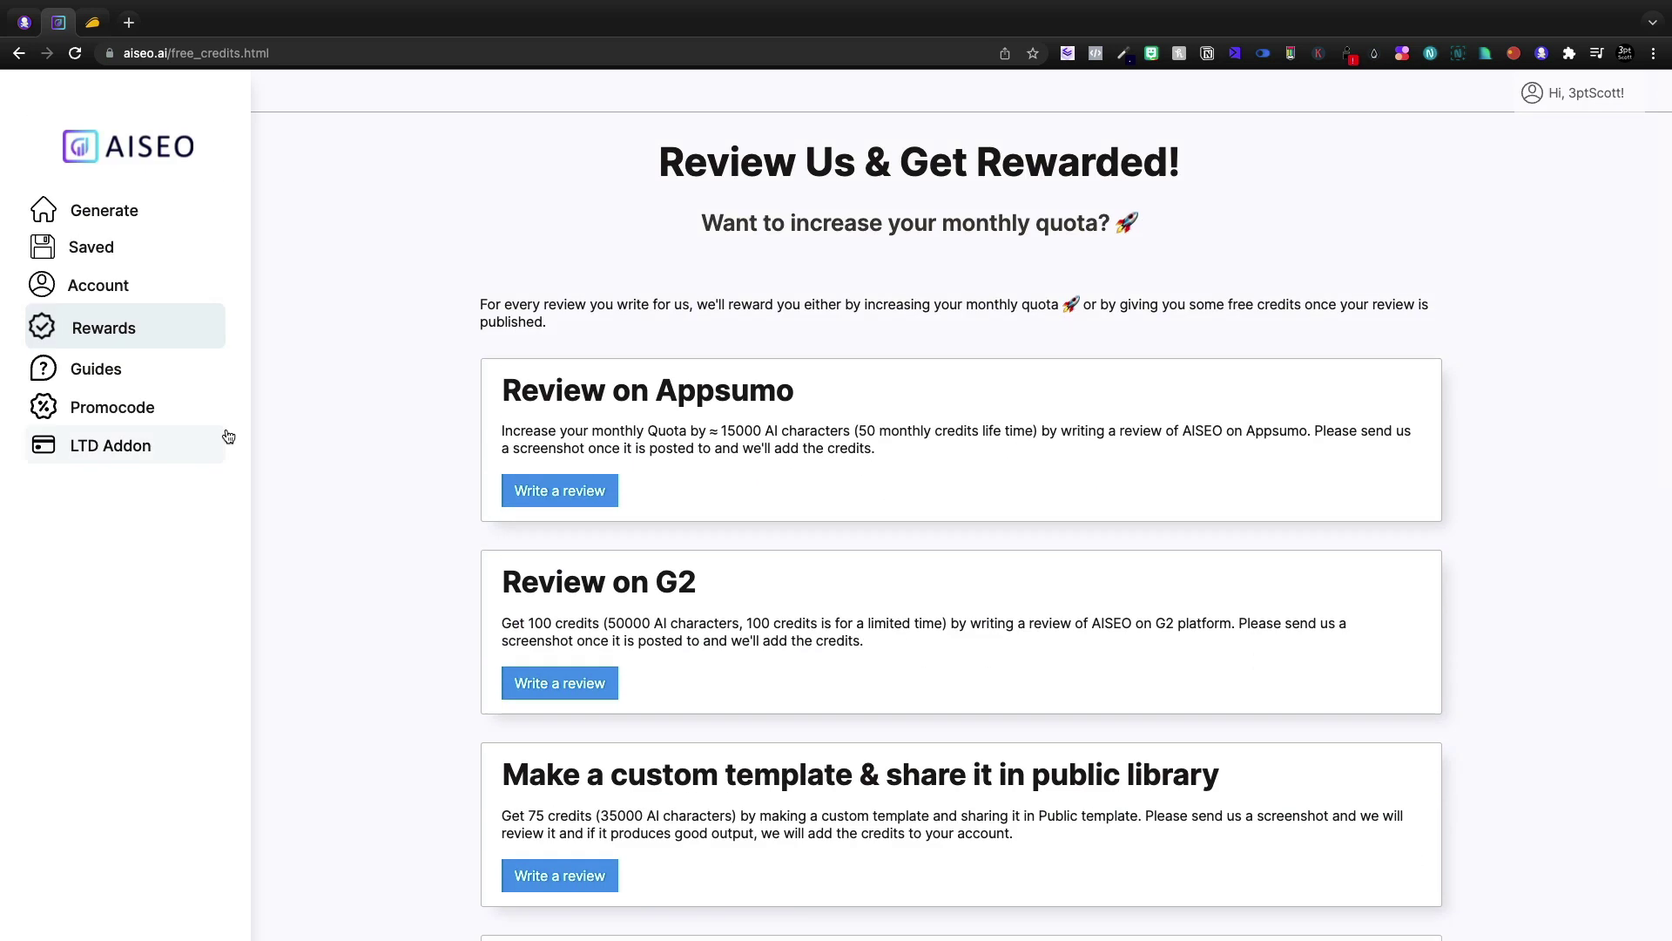
# Reopen the saved article "How to Add Personalization to Your Marketing Strategy" in the editor and skim through its full text.
pyautogui.click(112, 202)
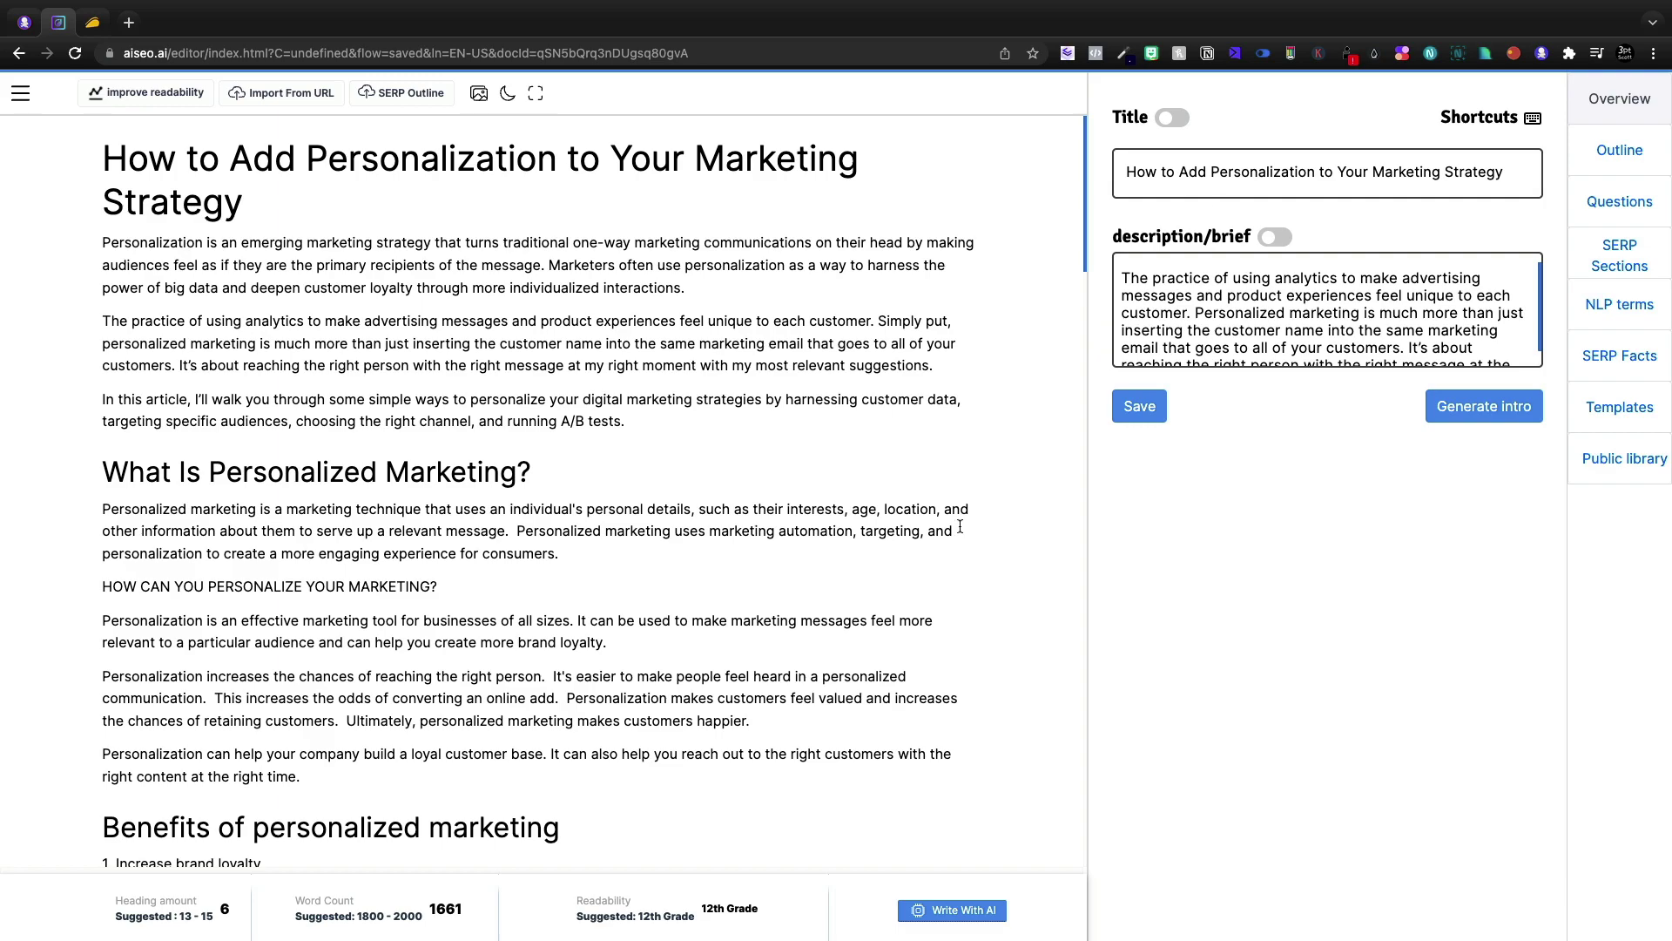
pyautogui.scroll(-20, 960, 527)
pyautogui.scroll(20, 959, 526)
# Switch to the AppSumo deal page, look over the plan features and the Reviews & Questions section, and return to the AISEO article.
pyautogui.click(92, 22)
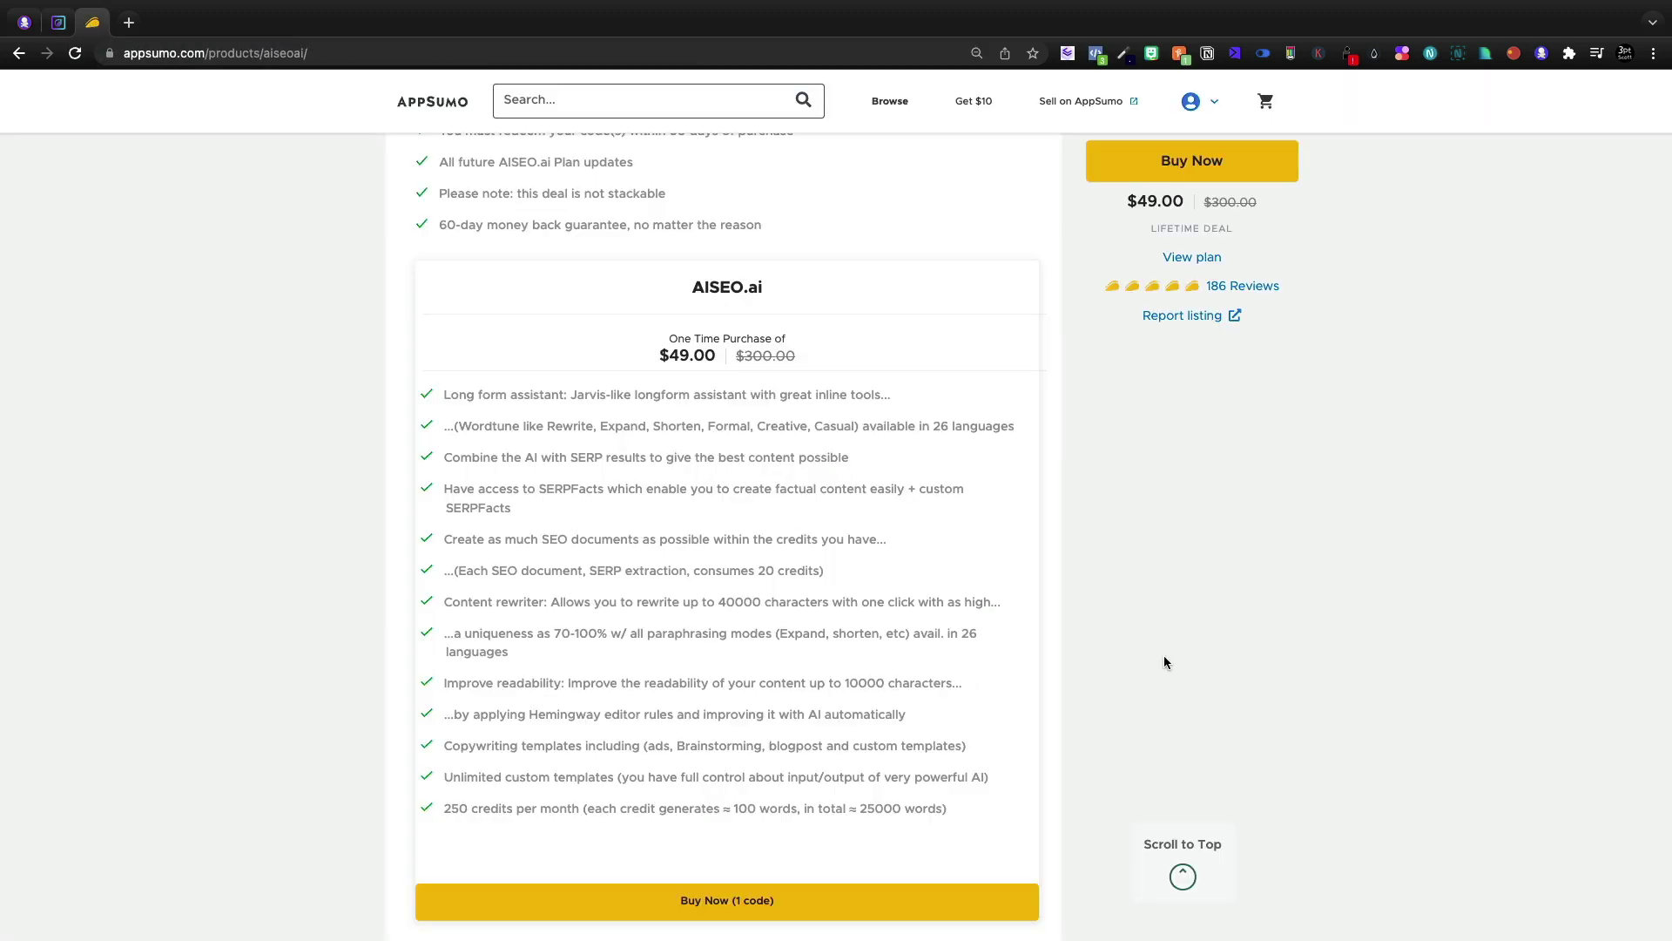
pyautogui.scroll(-10, 1016, 427)
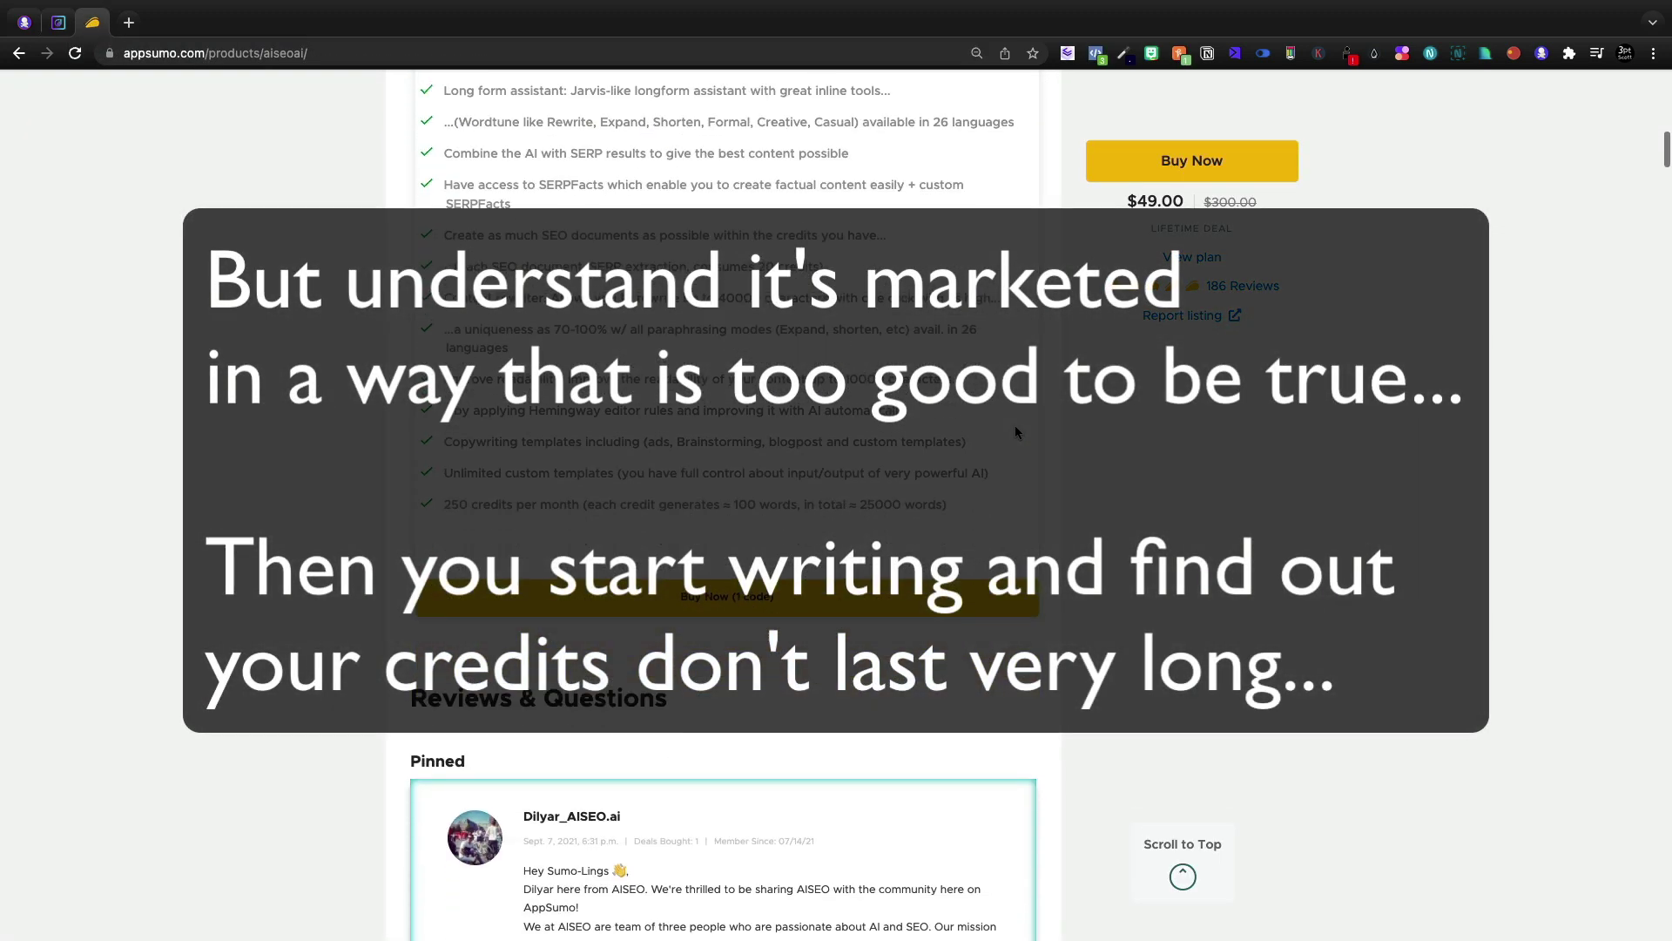
pyautogui.scroll(3, 1015, 425)
pyautogui.scroll(-5, 1015, 425)
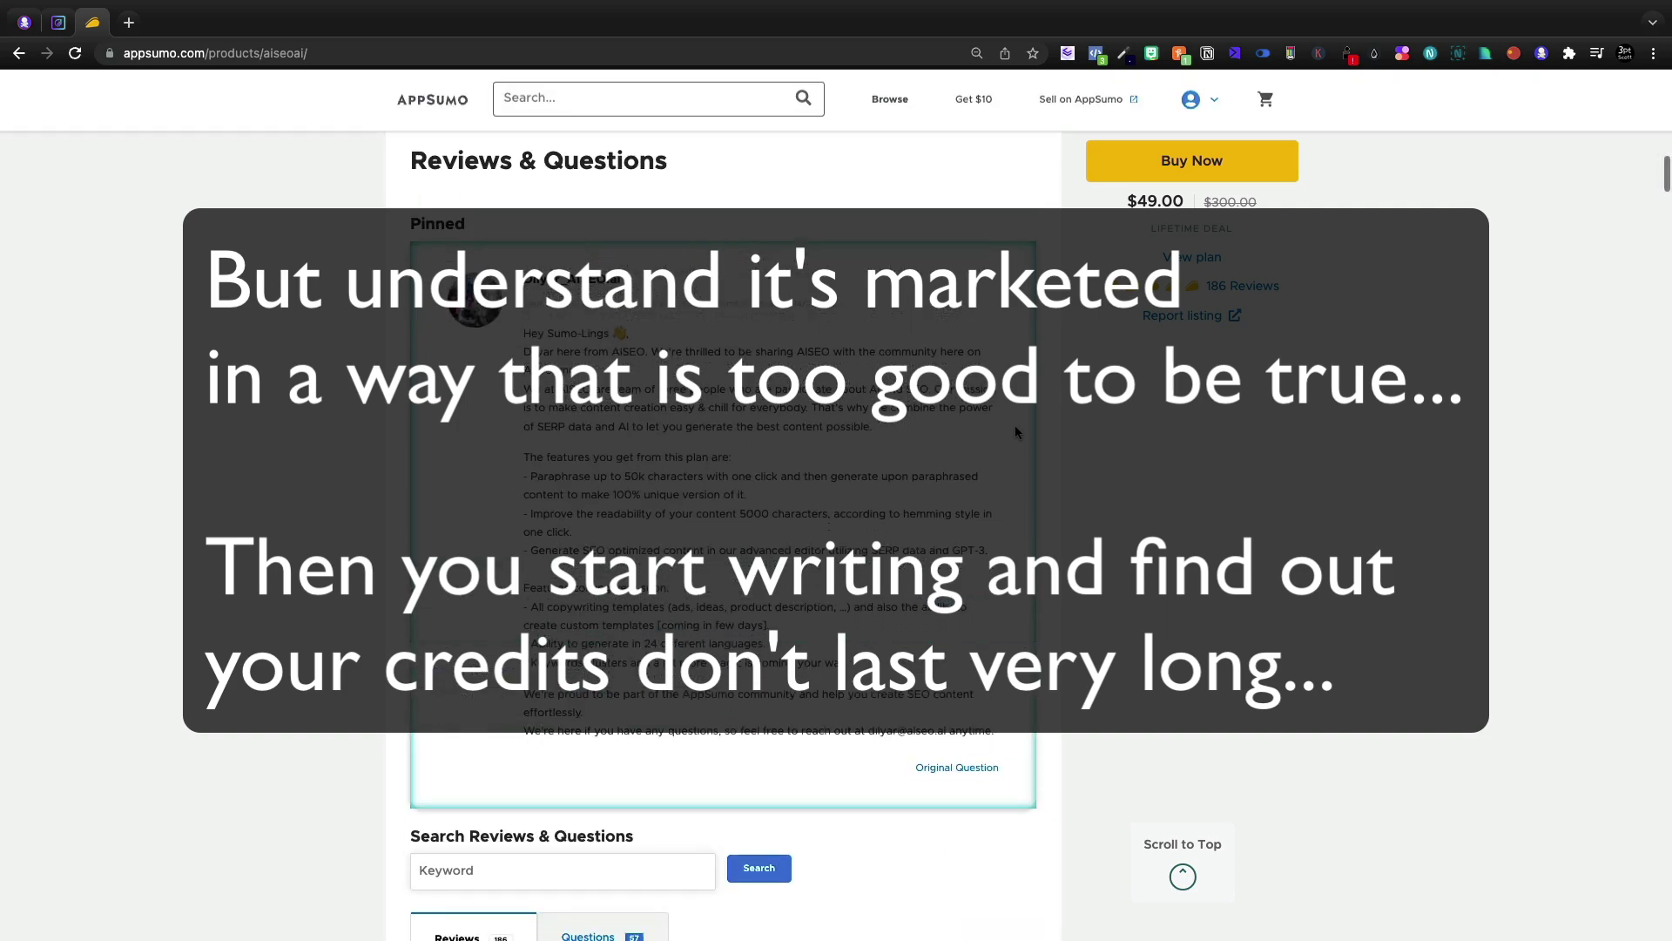
pyautogui.click(58, 22)
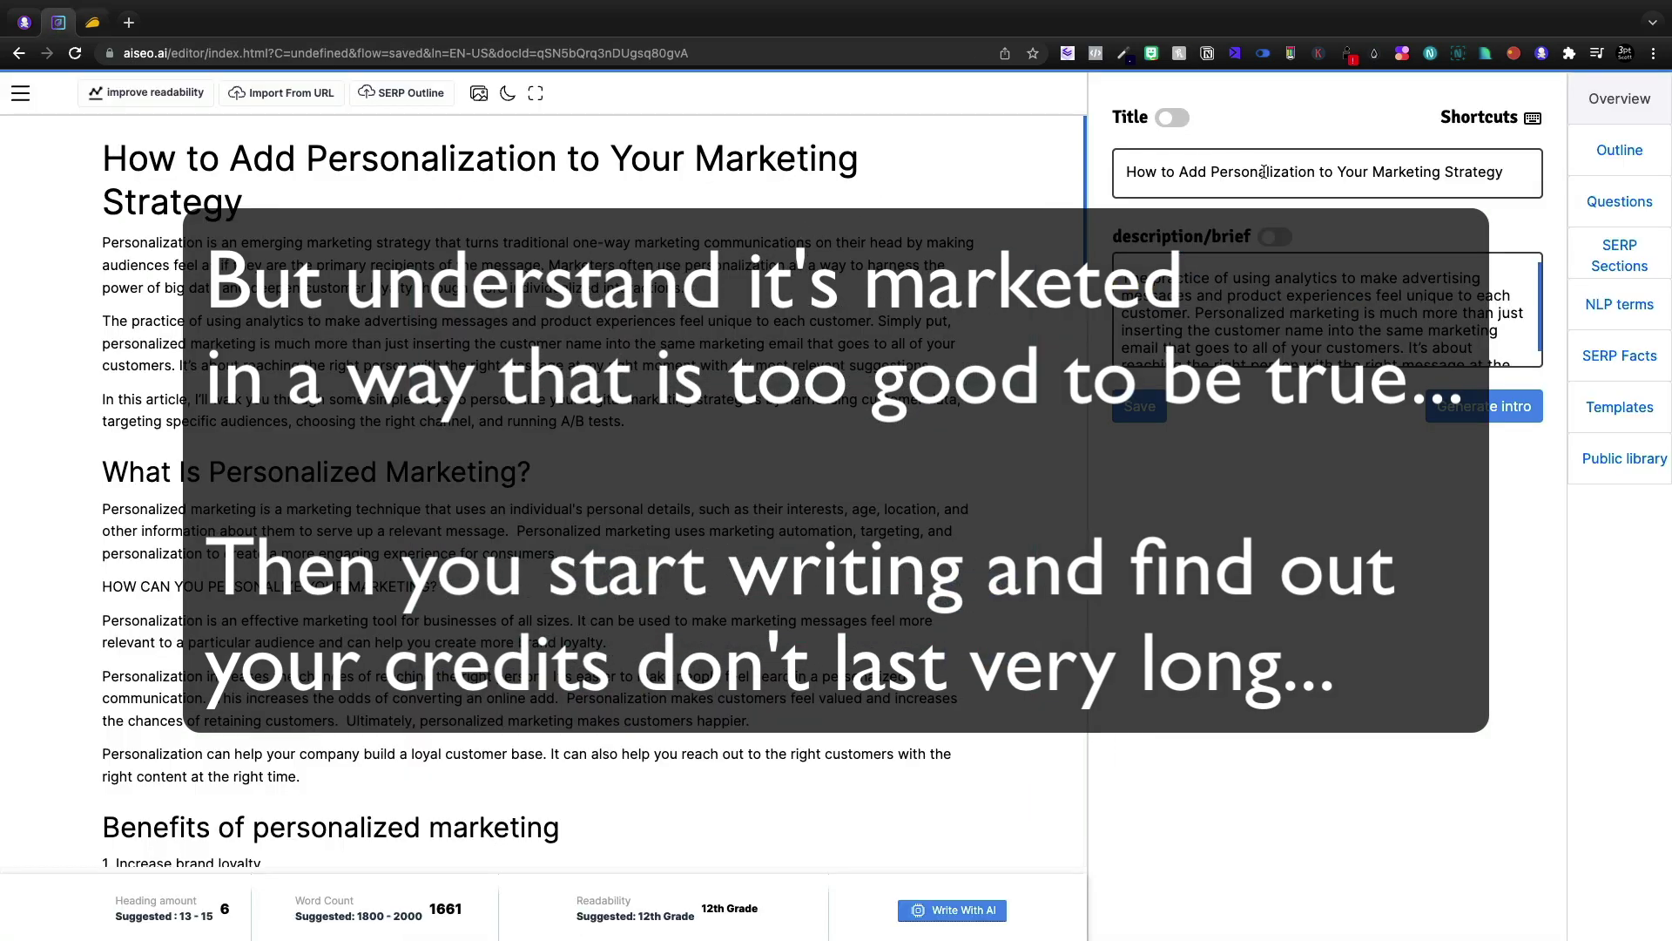